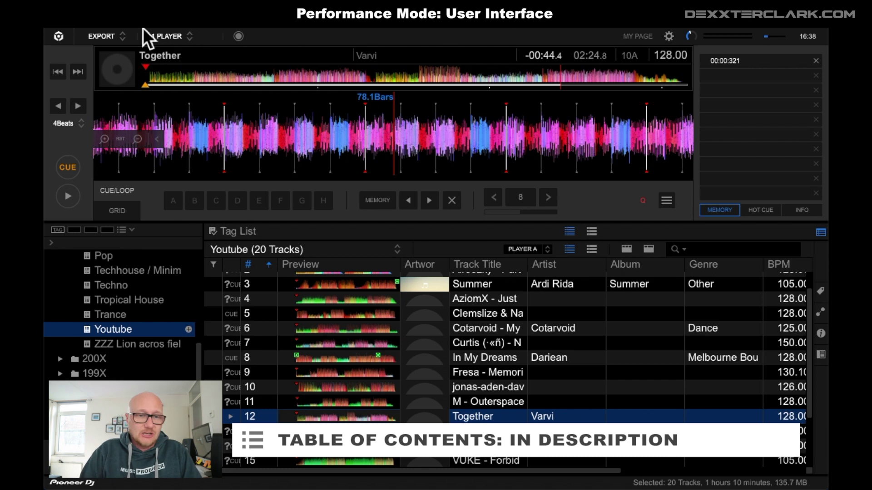
# - Switch from Export to Performance mode and set the deck layout to 2Deck Vertical
pyautogui.click(114, 36)
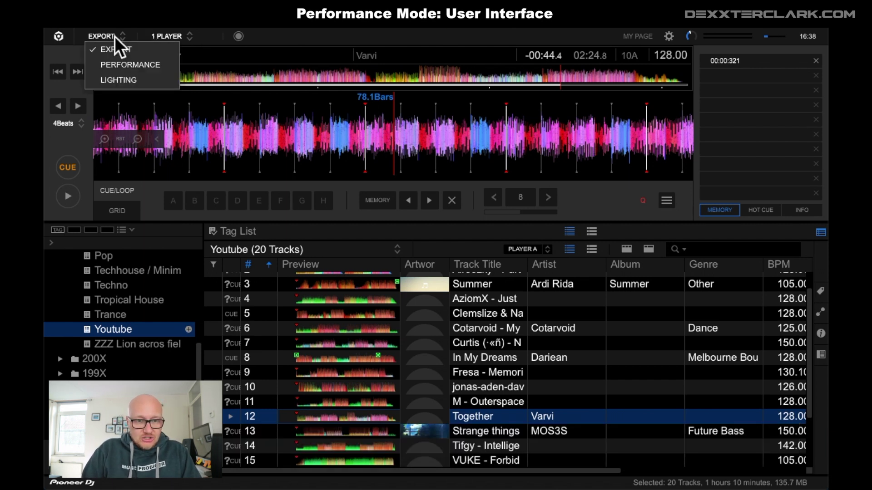
pyautogui.click(169, 68)
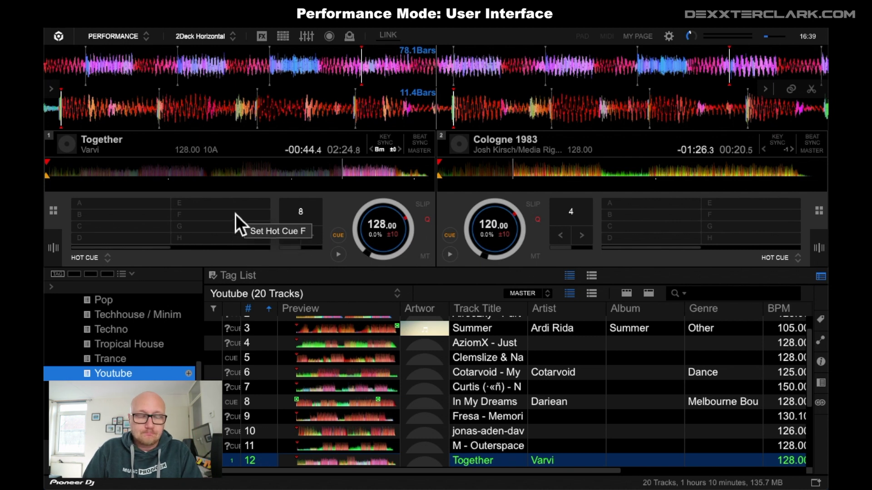
pyautogui.click(229, 38)
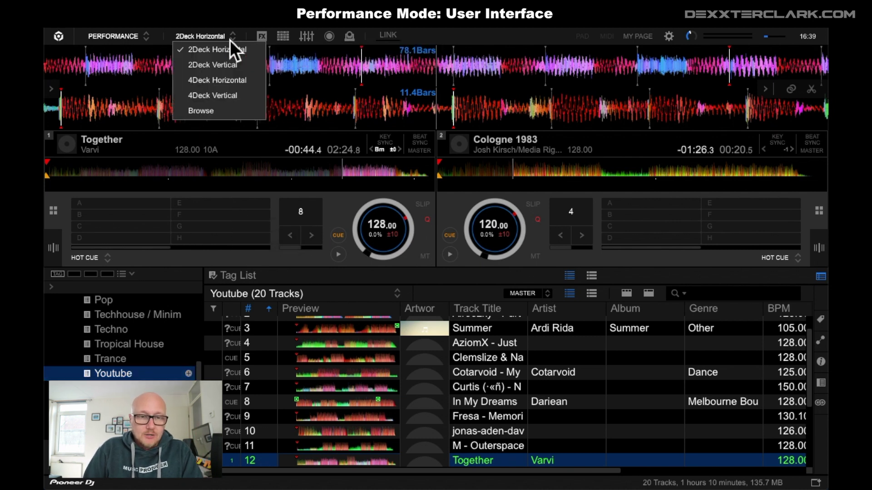
pyautogui.click(237, 65)
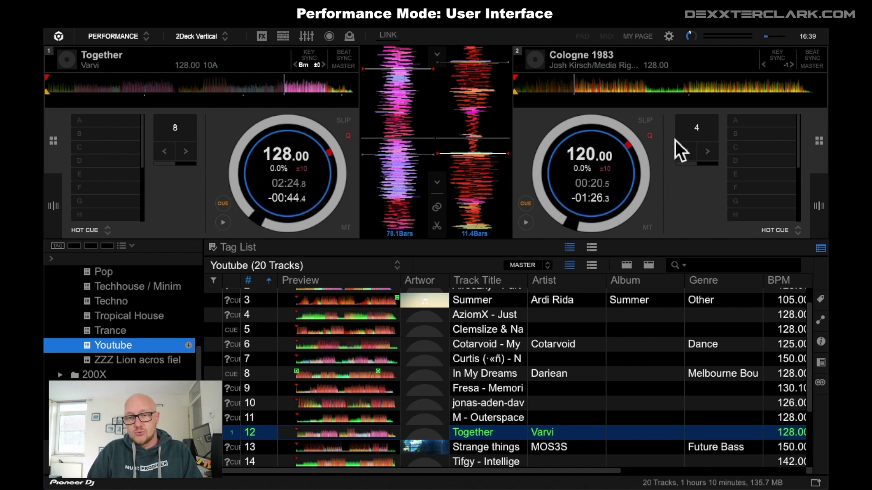
pyautogui.moveTo(279, 168)
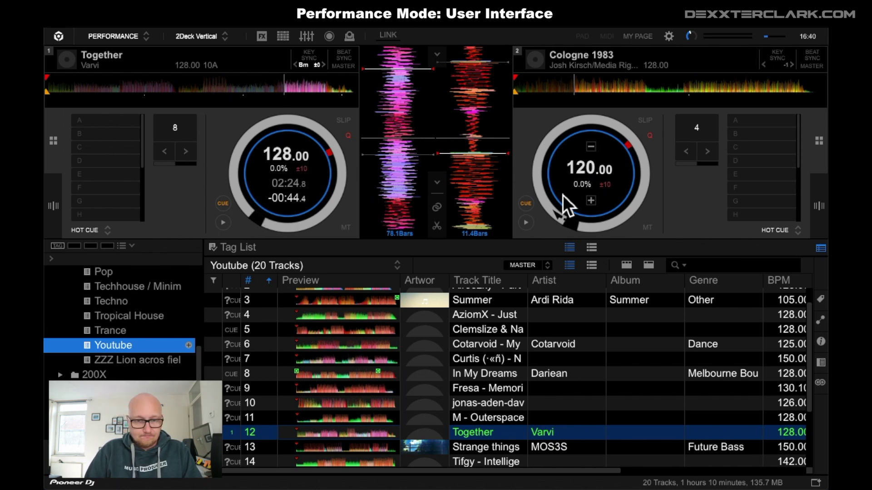
# - Change the deck layout to 4Deck Horizontal and from there to 4Deck Vertical
pyautogui.click(212, 37)
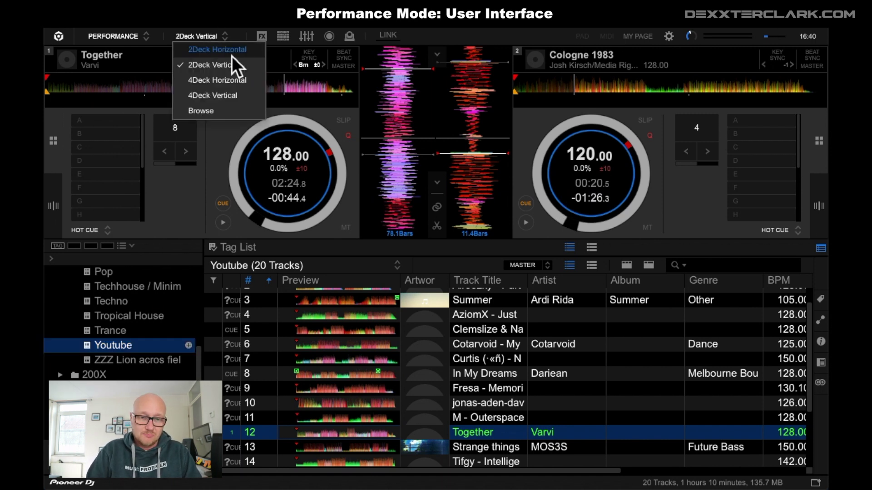
pyautogui.press('Escape')
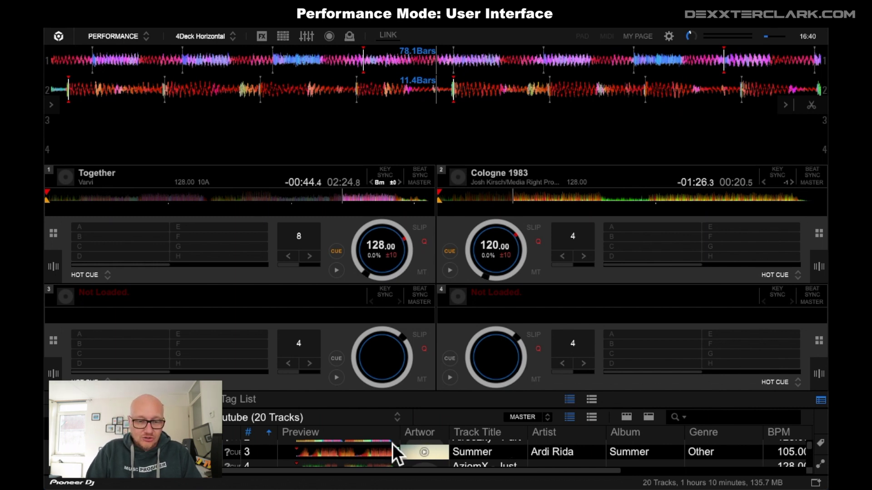
pyautogui.click(220, 40)
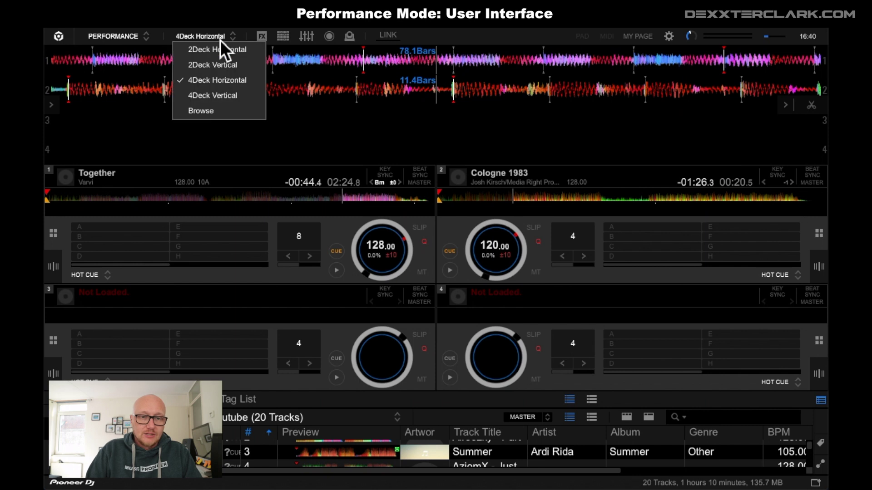
pyautogui.click(260, 96)
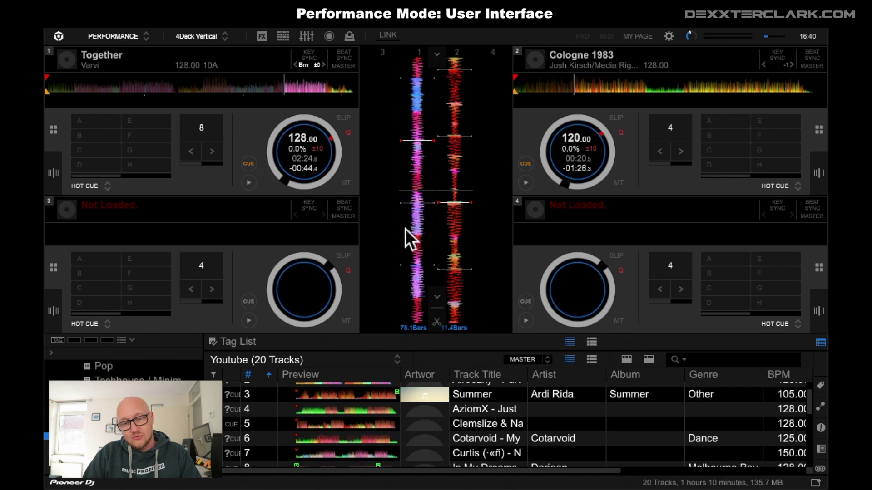
# - Load the AziomX track (number 4) from the Youtube playlist onto deck 3 and "Summer" by Ardi Rida onto deck 4
pyautogui.moveTo(263, 410); pyautogui.dragTo(302, 296)
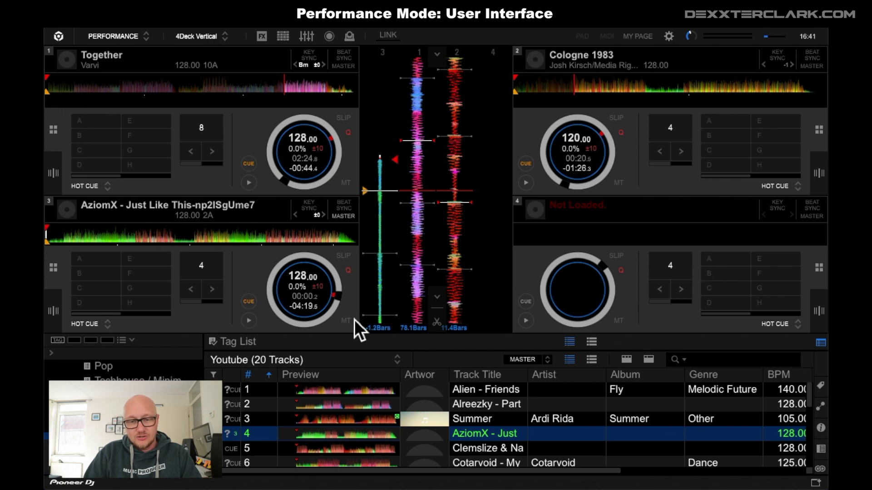
pyautogui.moveTo(271, 422); pyautogui.dragTo(490, 295)
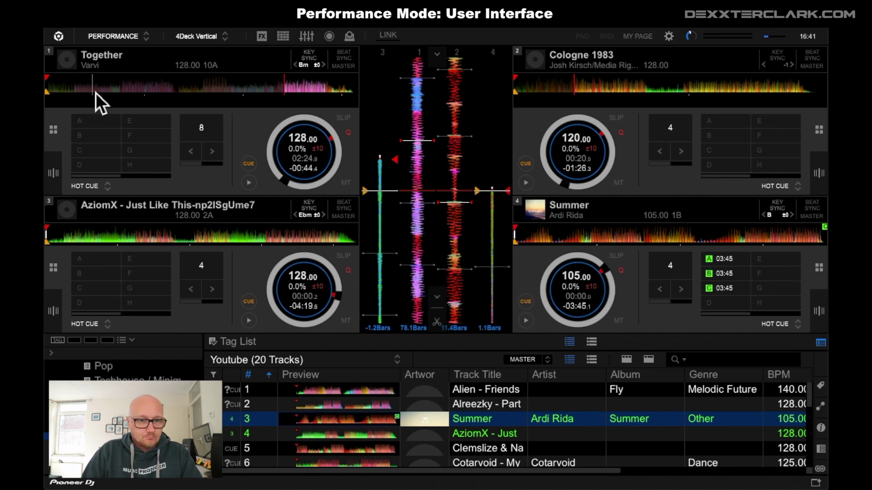
# - Set the layout to Browse and look through the playlist tree up to the first playlists
pyautogui.click(141, 34)
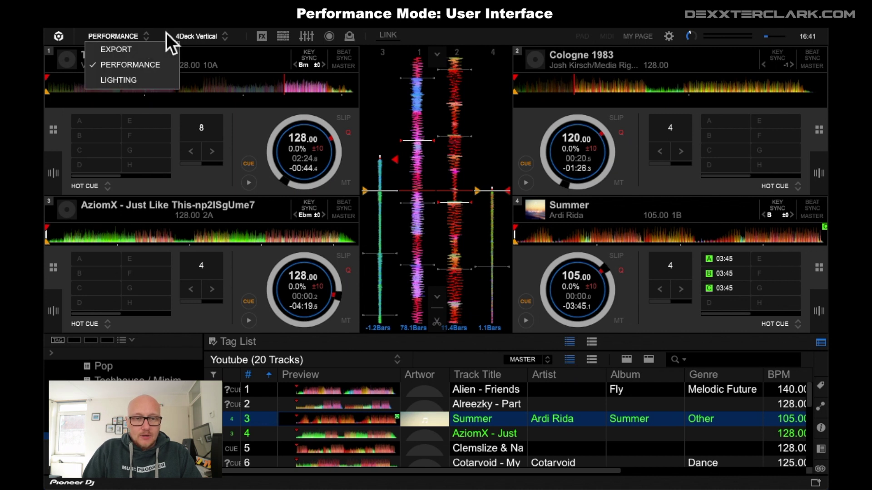
pyautogui.click(191, 29)
pyautogui.click(213, 38)
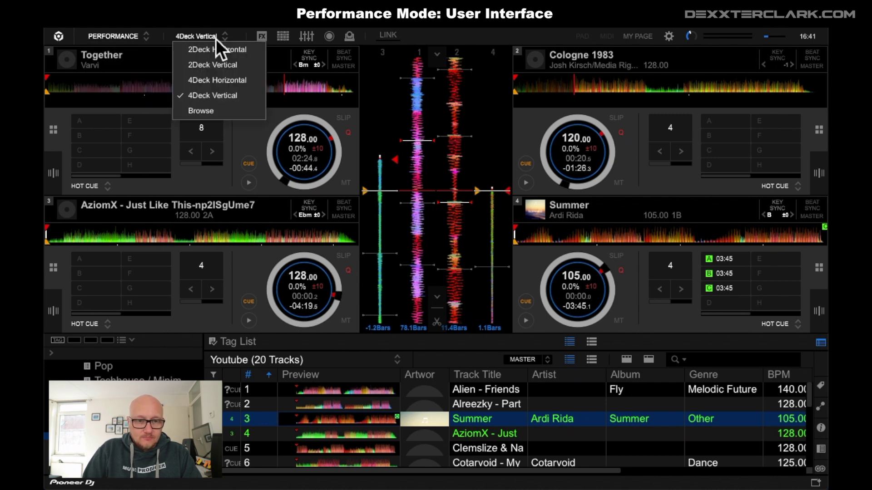
pyautogui.click(227, 112)
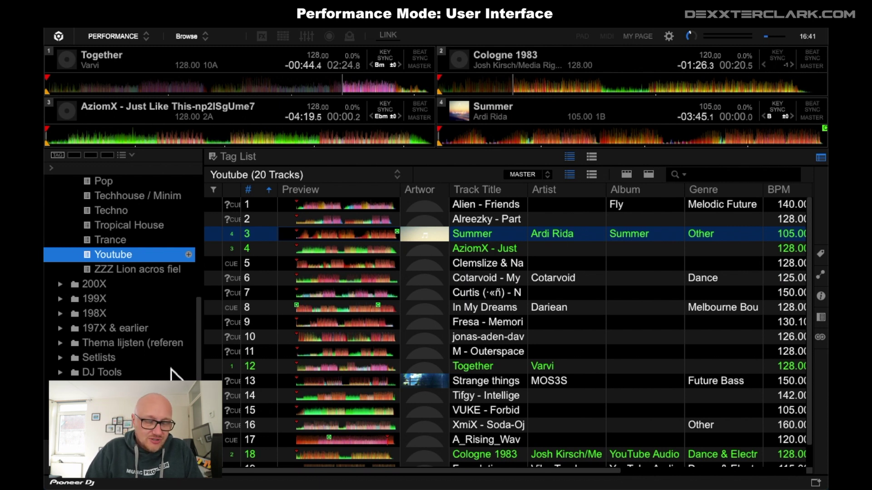
pyautogui.scroll(10, 123, 271)
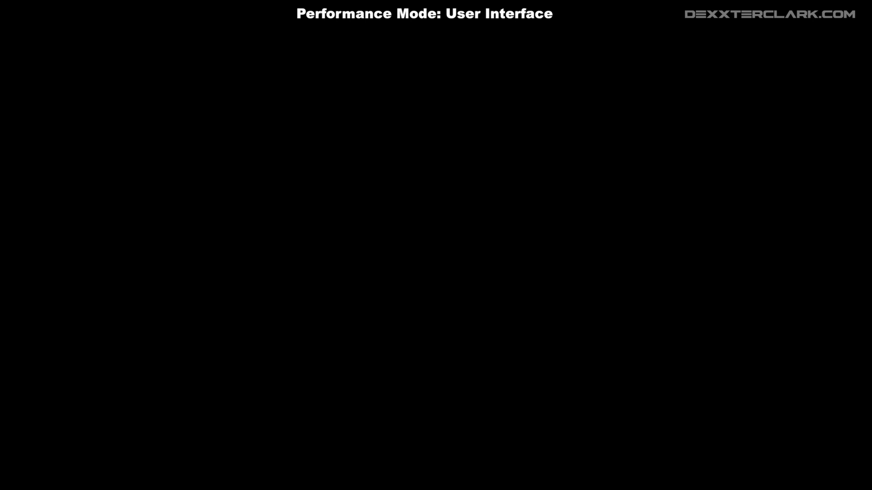
# - Set the deck layout back to 2Deck Horizontal
pyautogui.click(204, 41)
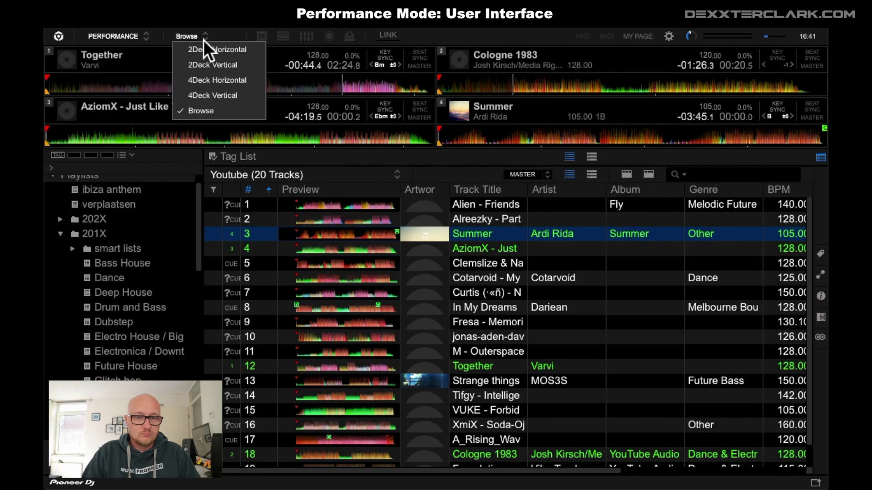
pyautogui.click(246, 49)
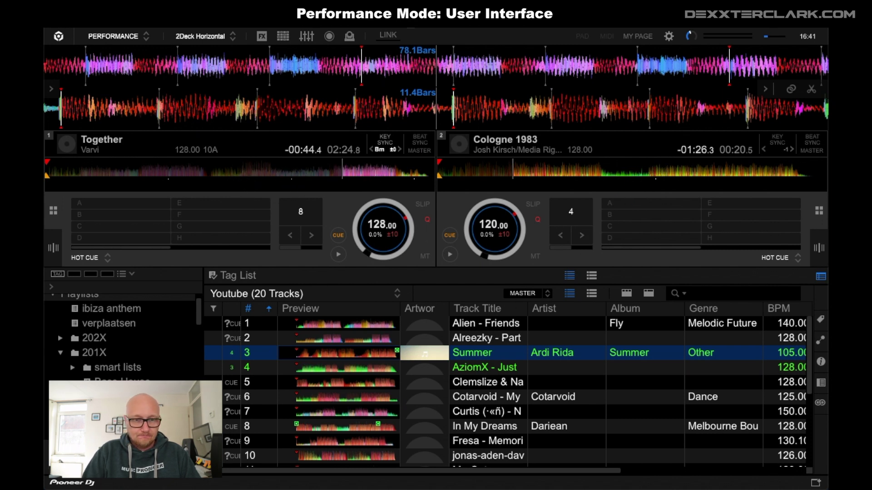
# - Show the FX panel and the Sampler panel to view their controls, and hide both again
pyautogui.click(262, 38)
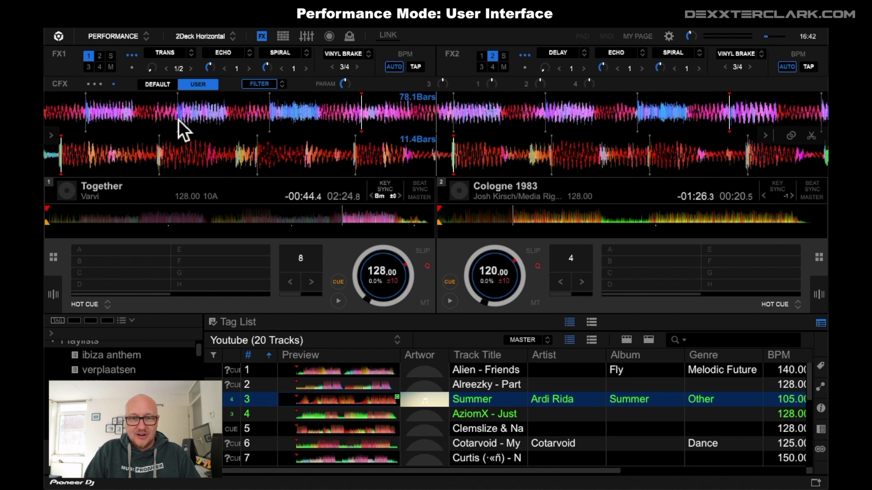
pyautogui.click(286, 42)
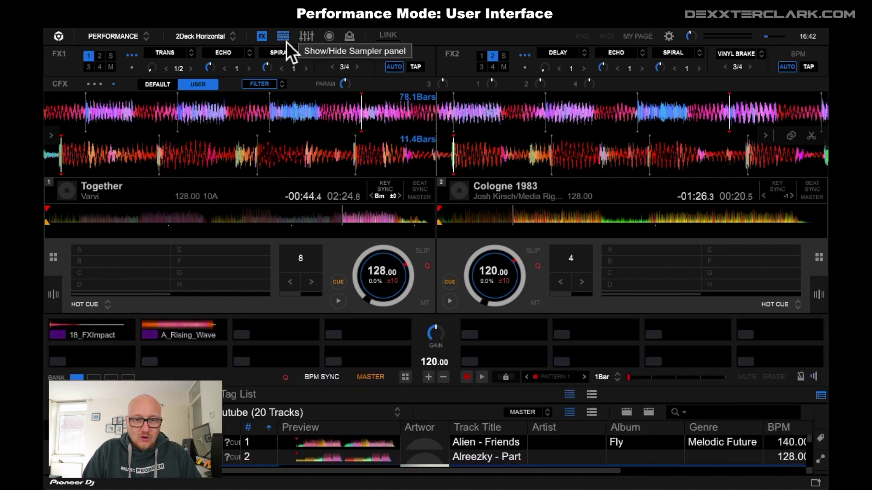
pyautogui.click(262, 36)
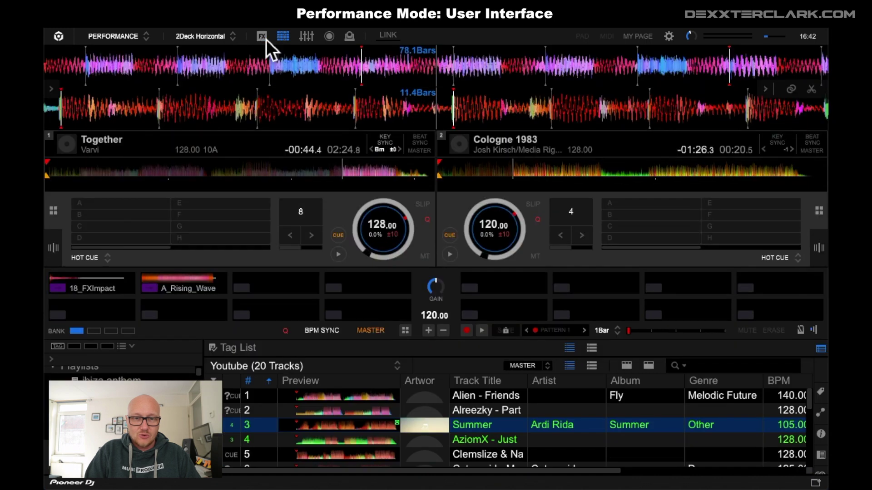
pyautogui.click(284, 41)
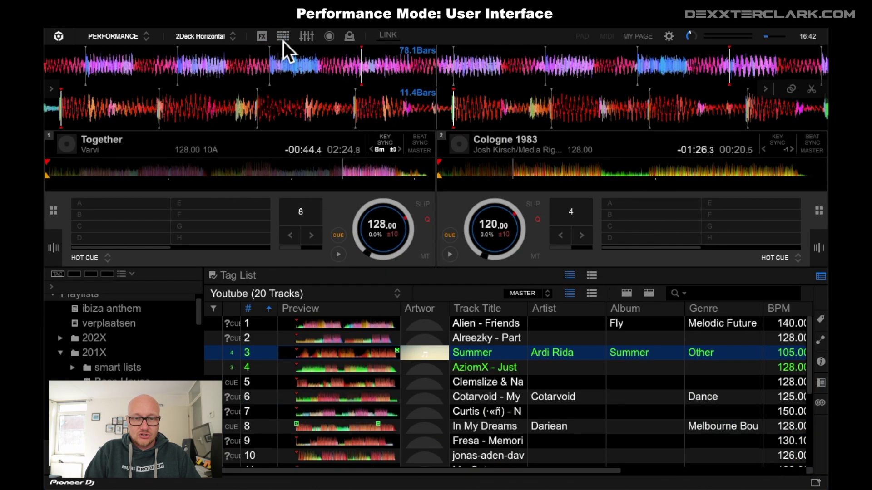
pyautogui.click(284, 42)
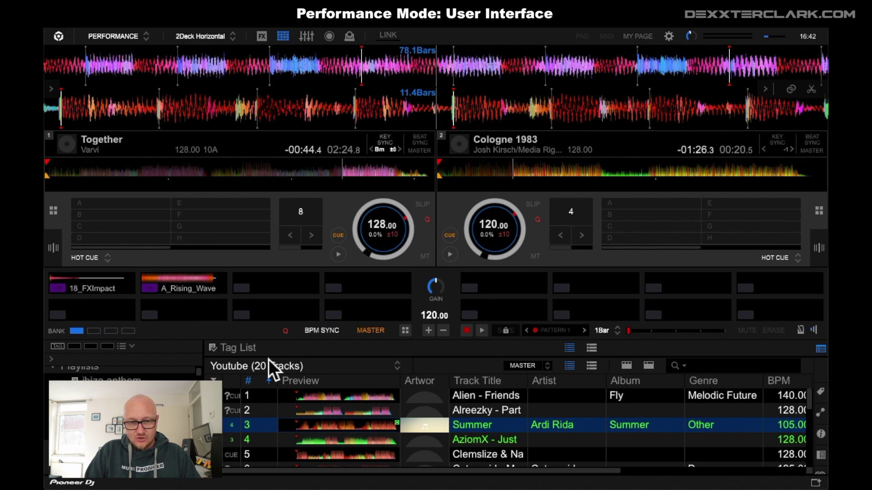
pyautogui.click(283, 42)
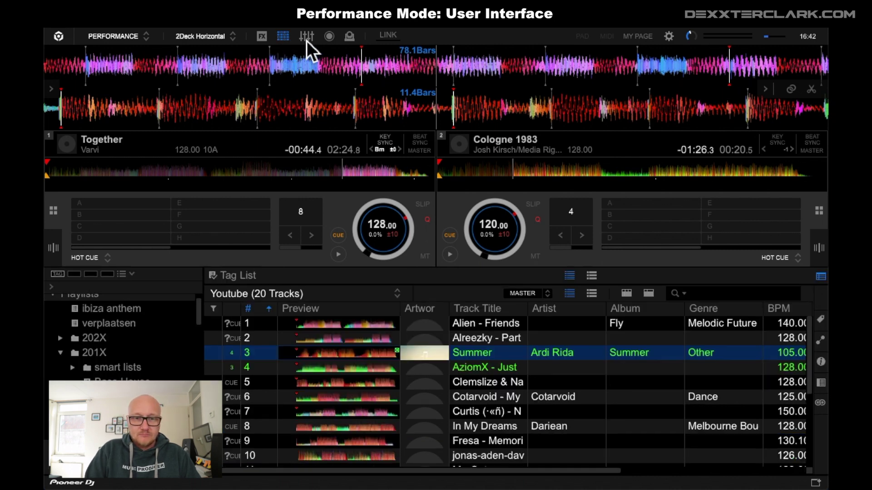
# - Show the Mixer panel to view its trim, EQ and fader controls, and hide it again
pyautogui.click(308, 40)
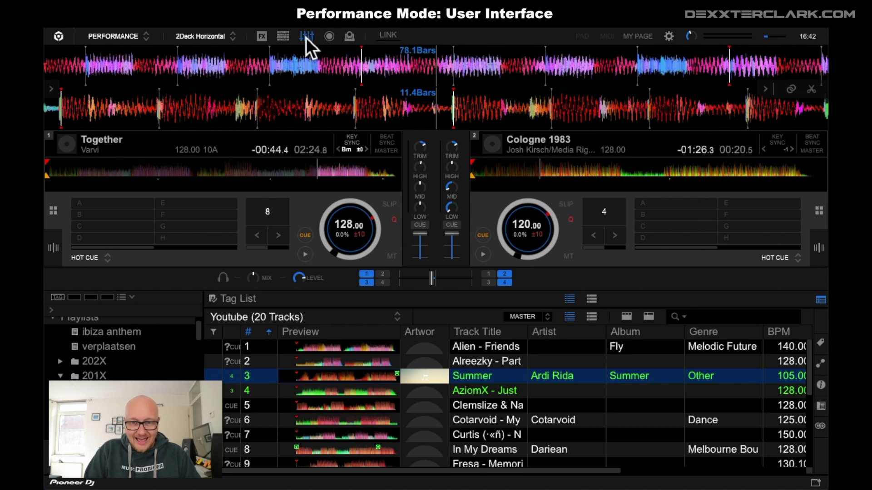
pyautogui.click(306, 38)
pyautogui.click(305, 38)
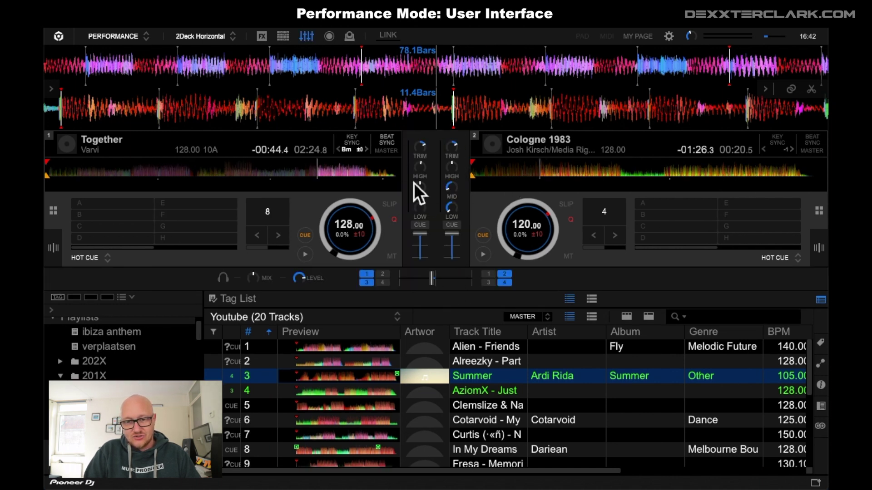
pyautogui.click(306, 37)
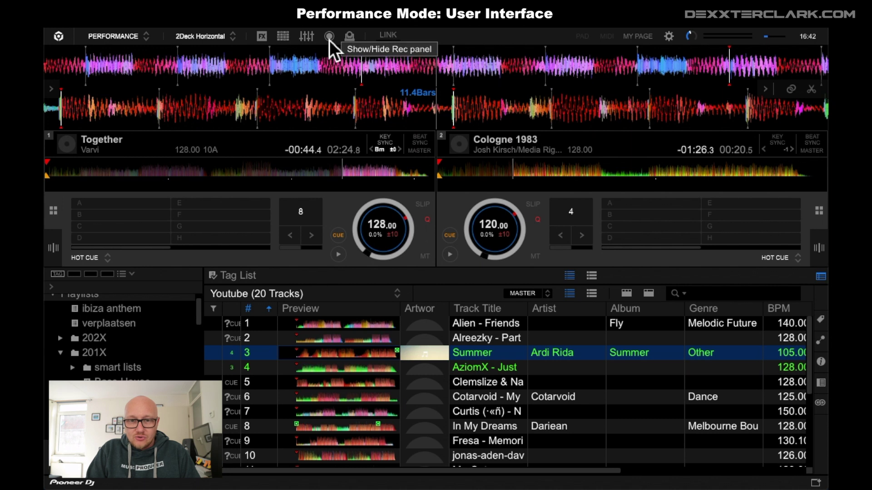
# - Show and hide the Rec panel and the Lighting panel in turn to view their controls
pyautogui.click(330, 41)
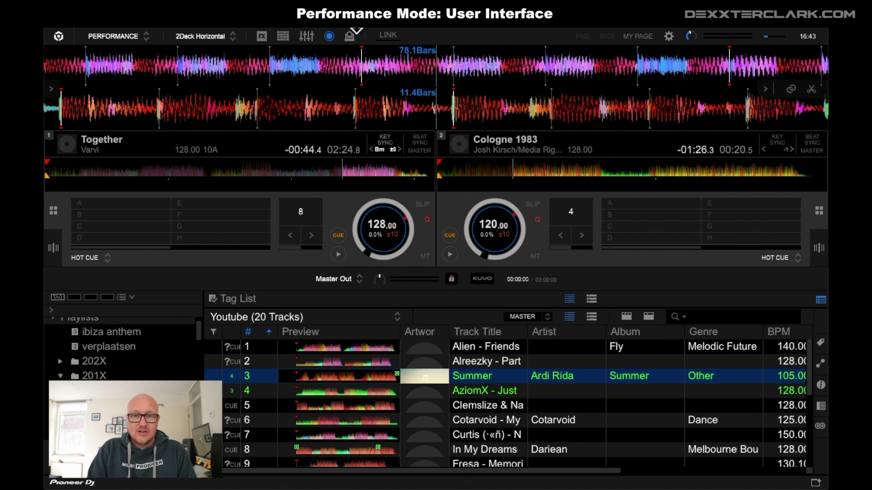
pyautogui.click(329, 36)
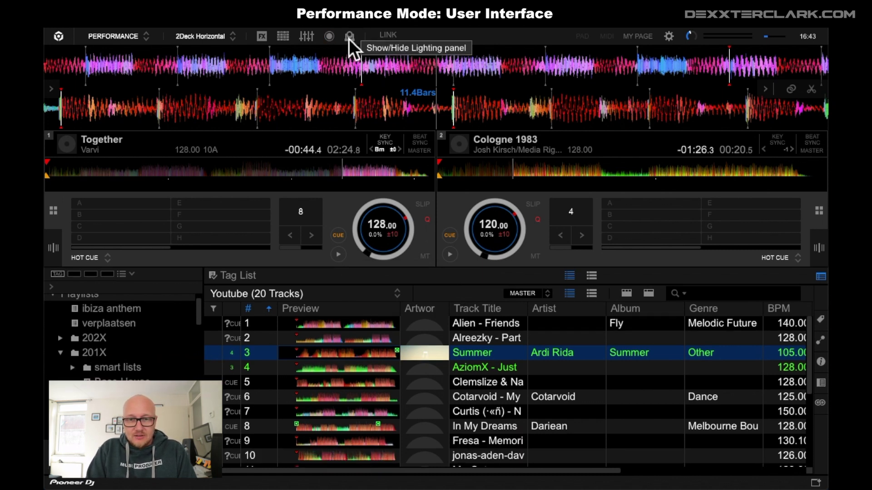
pyautogui.click(349, 36)
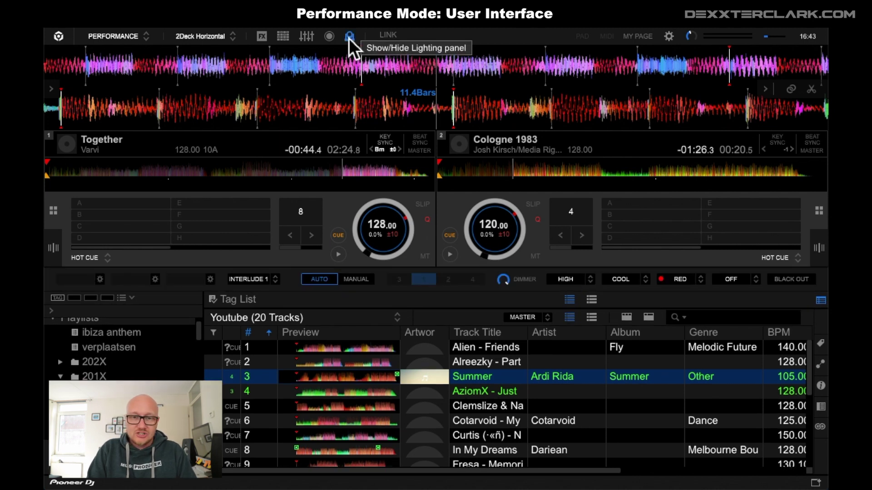
pyautogui.click(348, 38)
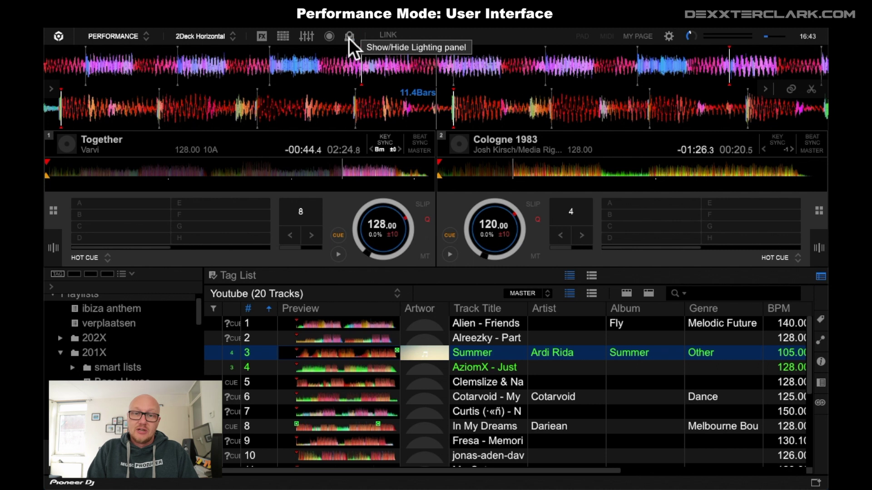
pyautogui.click(393, 39)
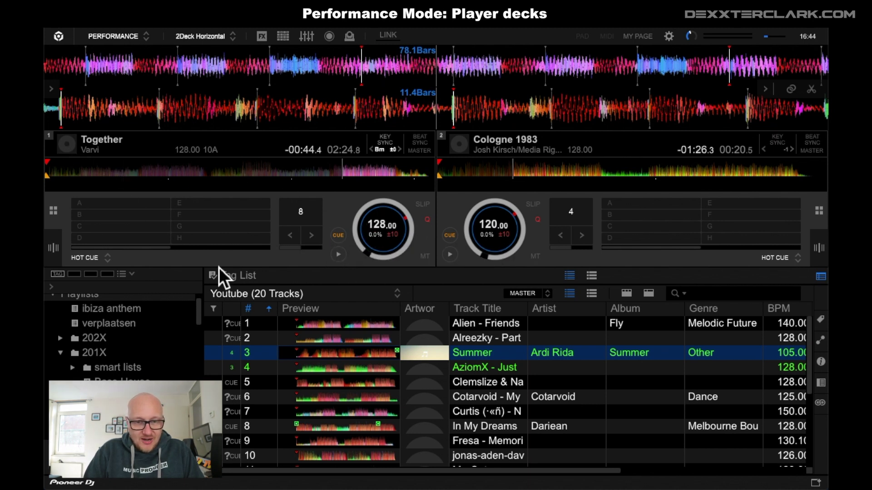
# - Load "Alien - Friends" from the Youtube playlist onto deck 1 and replace it with the AziomX track (number 4)
pyautogui.click(263, 323)
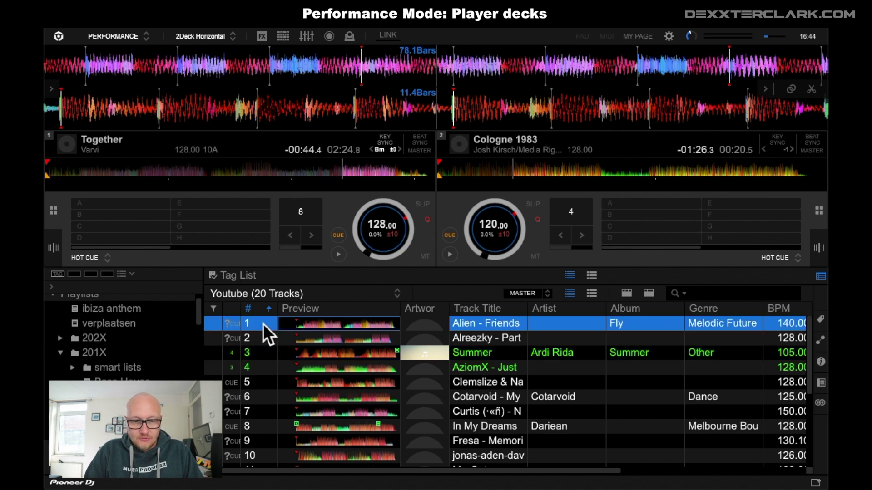
pyautogui.moveTo(263, 324); pyautogui.dragTo(232, 80)
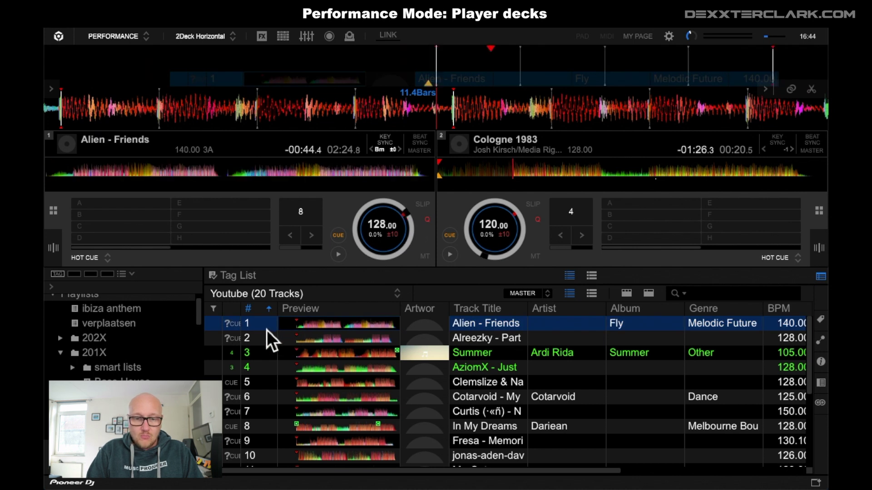
pyautogui.click(264, 369)
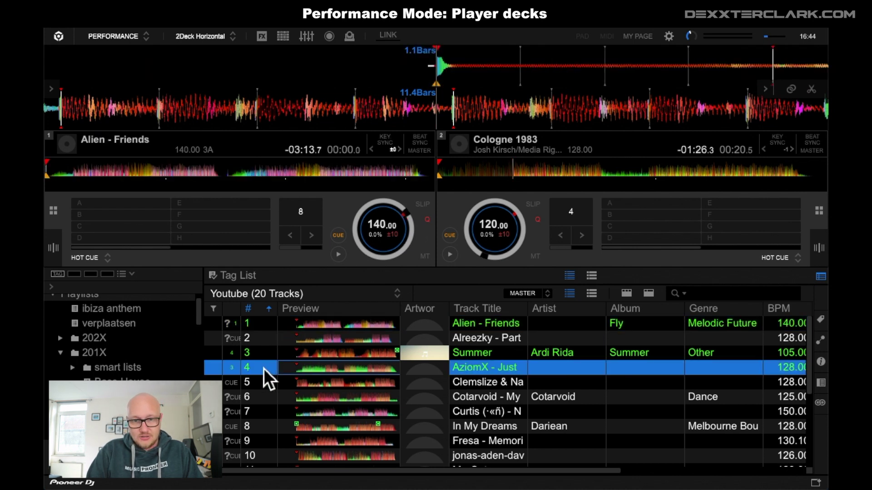
pyautogui.moveTo(253, 371); pyautogui.dragTo(291, 173)
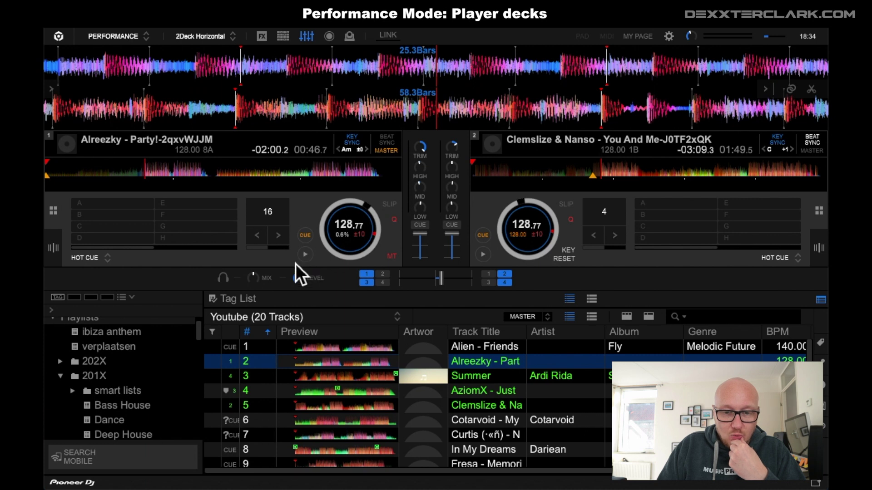
# - Play and pause the Alreezky track on deck 1, and raise its key to Cm (+3)
pyautogui.click(306, 255)
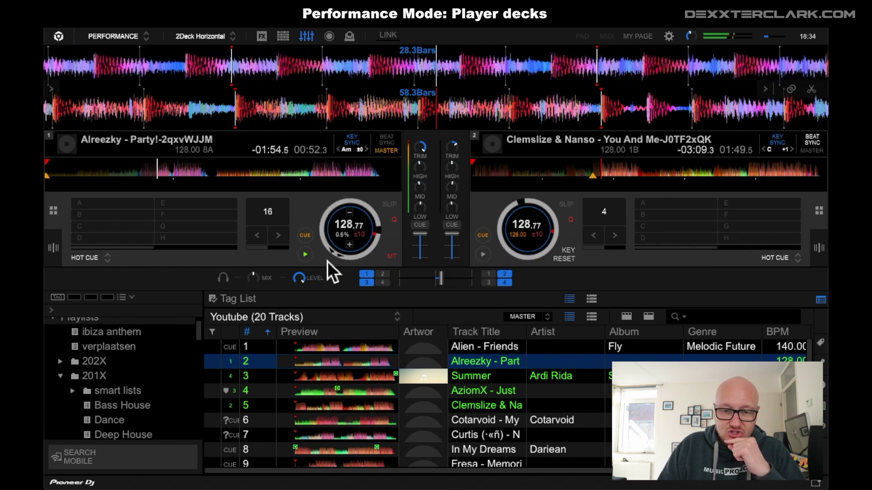
pyautogui.click(306, 255)
pyautogui.click(367, 149)
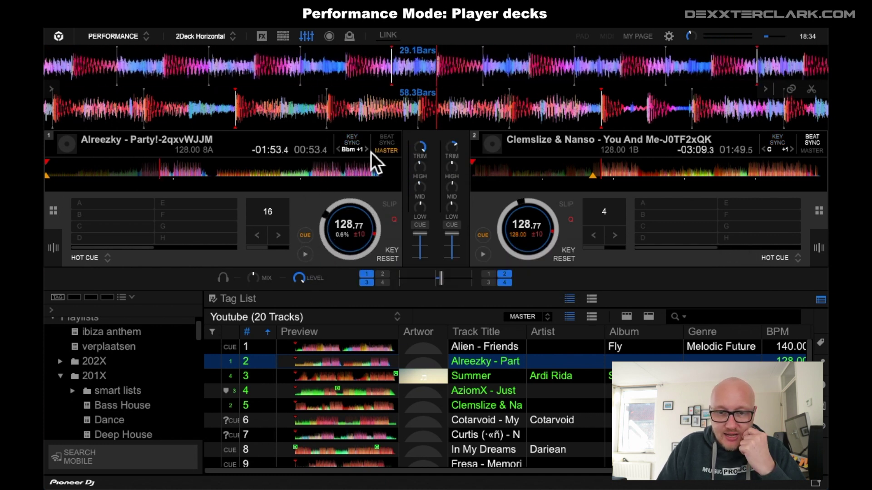
pyautogui.click(368, 150)
pyautogui.click(367, 150)
pyautogui.click(367, 150)
pyautogui.click(368, 150)
pyautogui.click(368, 150)
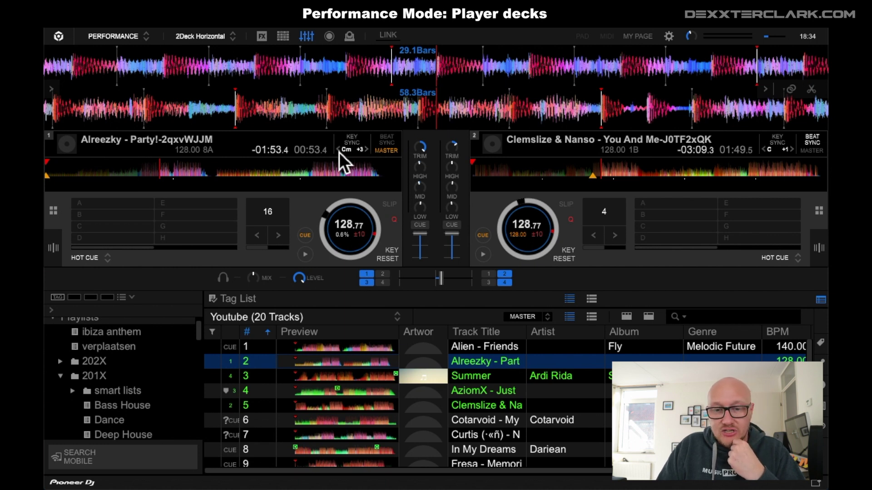
# - Lower the key of the Alreezky track on deck 1 back down several semitones
pyautogui.click(339, 149)
pyautogui.click(339, 150)
pyautogui.click(338, 150)
pyautogui.click(338, 150)
pyautogui.click(338, 150)
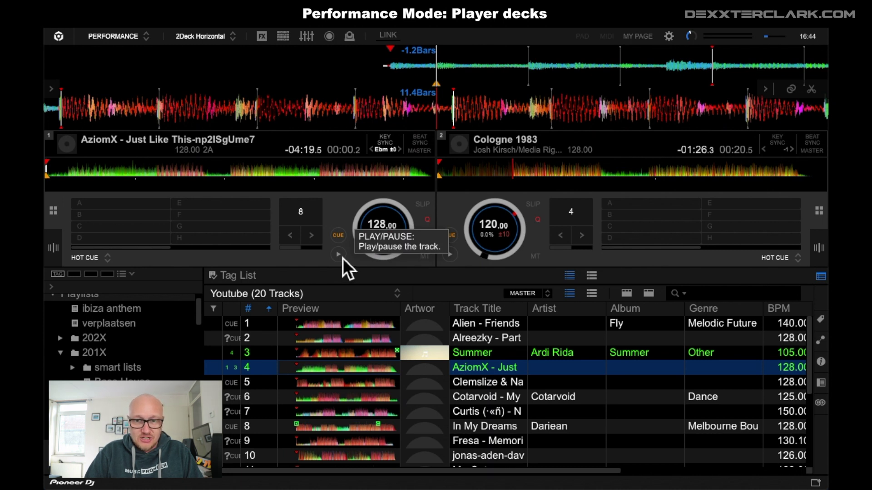
# - Play the AziomX track on deck 1 briefly, pause it and set a cue point at beat 2.1
pyautogui.click(341, 257)
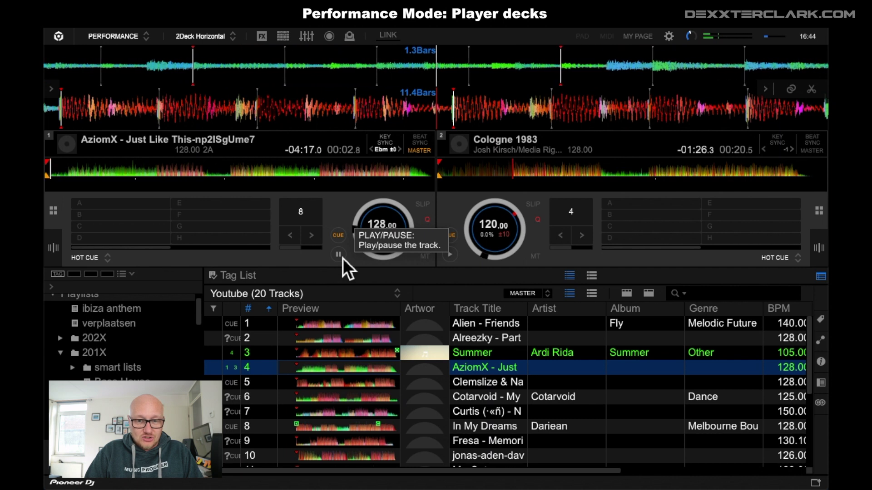
pyautogui.click(342, 258)
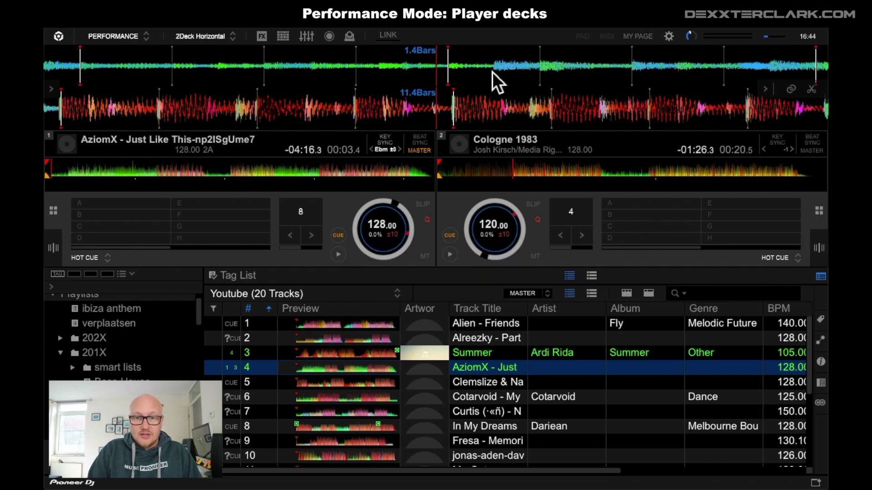
pyautogui.click(335, 241)
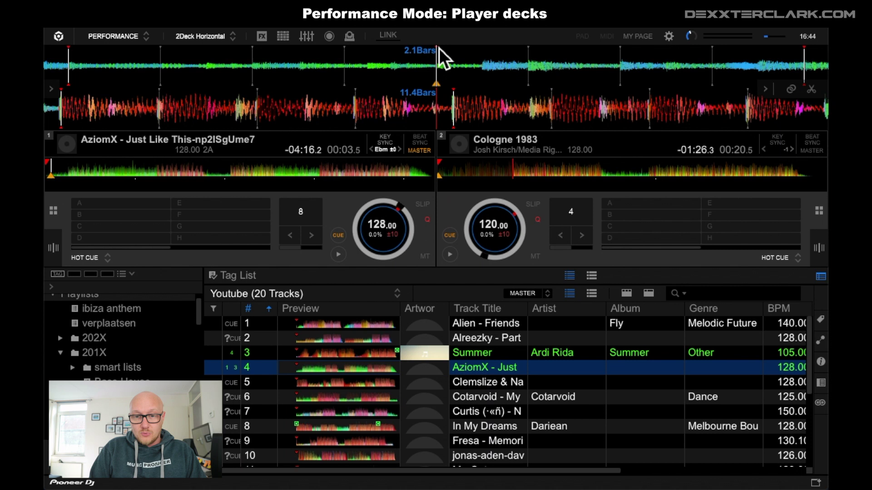
# - Play deck 1 on past the cue point, and jump from playback back to the cue point
pyautogui.click(341, 255)
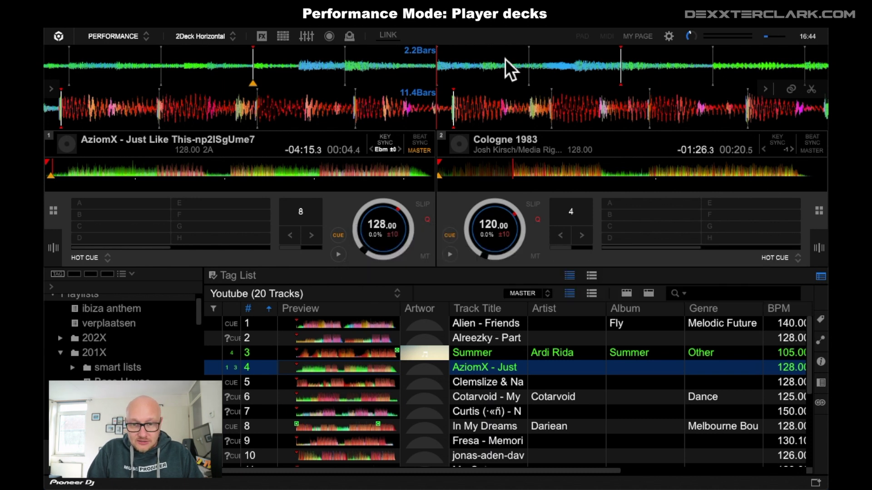
pyautogui.click(338, 255)
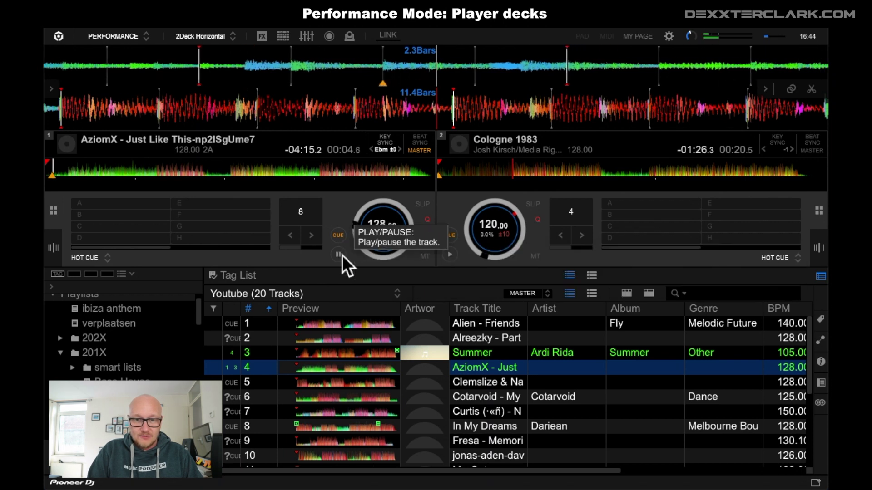
pyautogui.click(342, 242)
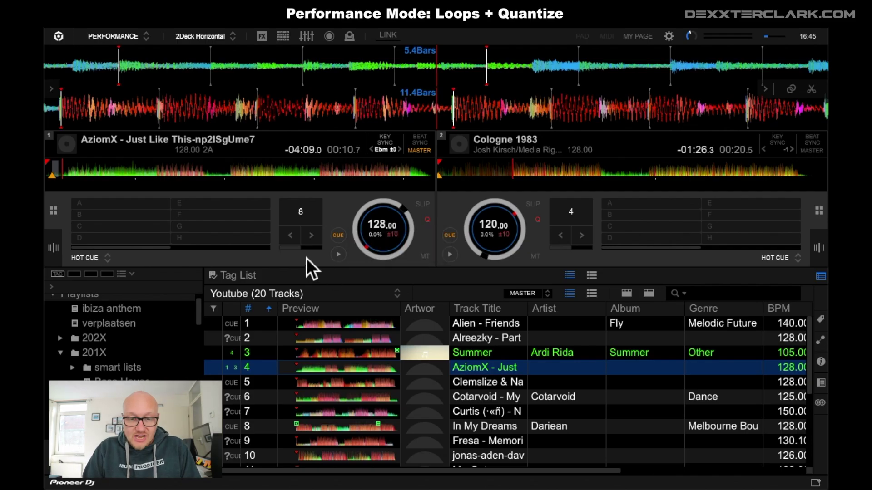
# - Play deck 1, start an auto loop of 4 beats and double it to 8 beats
pyautogui.click(341, 257)
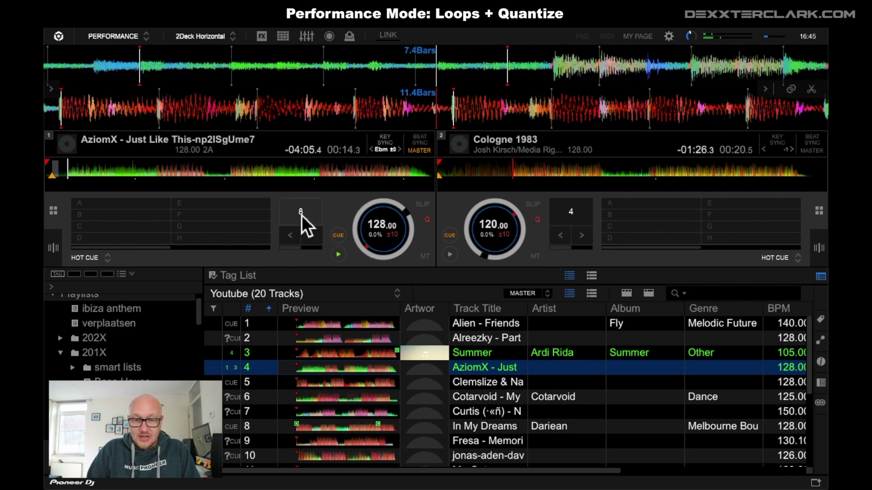
pyautogui.click(291, 238)
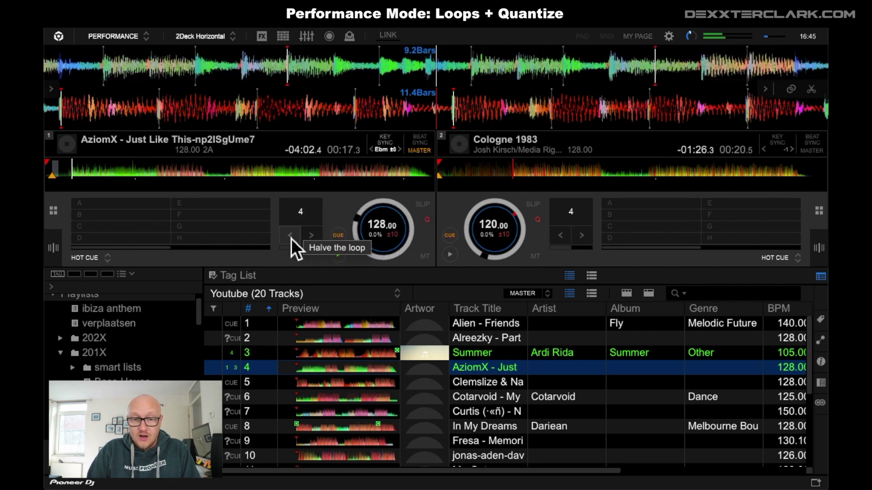
pyautogui.click(307, 220)
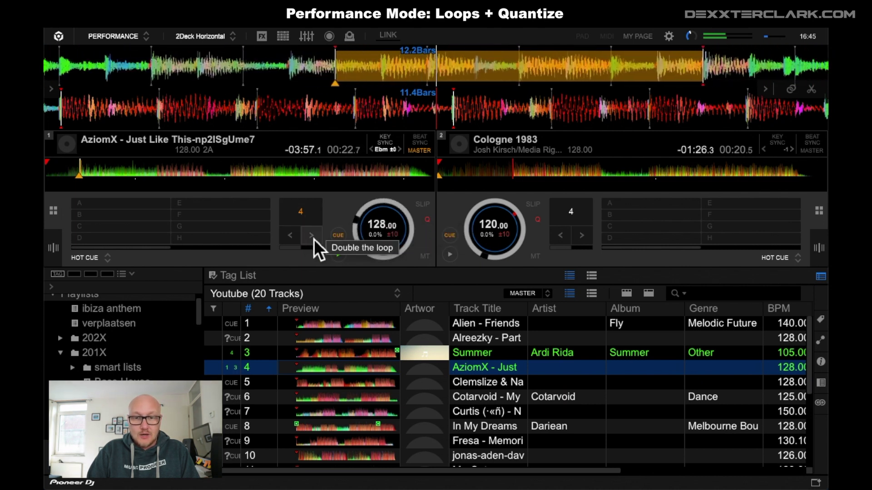
pyautogui.click(311, 234)
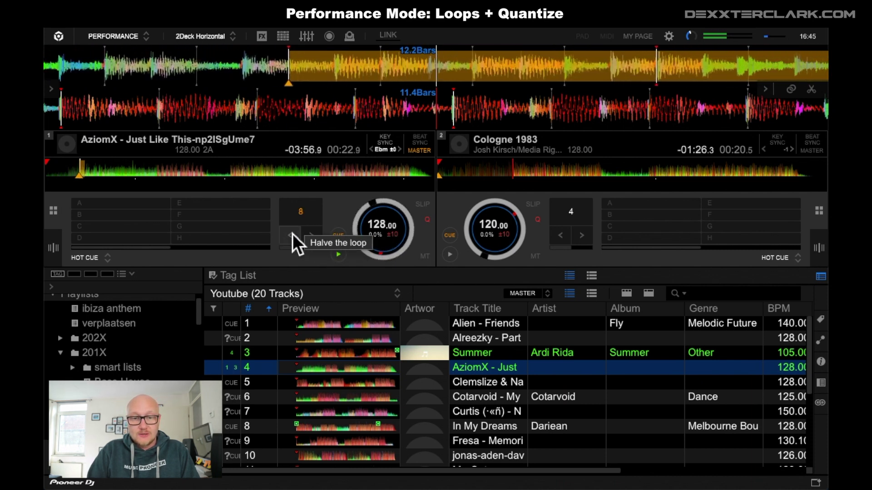
# - Halve the active loop on deck 1 repeatedly until it is 1/8 beat long
pyautogui.click(293, 233)
pyautogui.click(293, 233)
pyautogui.click(293, 234)
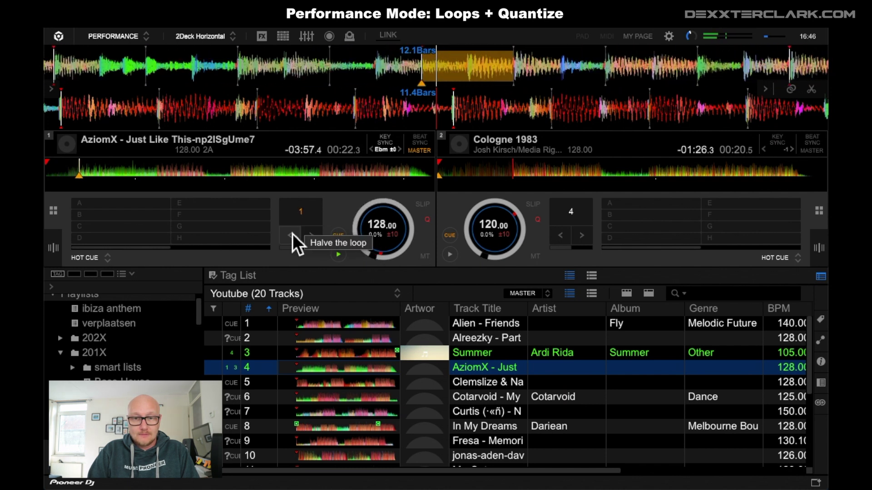
pyautogui.click(292, 234)
pyautogui.click(293, 233)
pyautogui.click(292, 234)
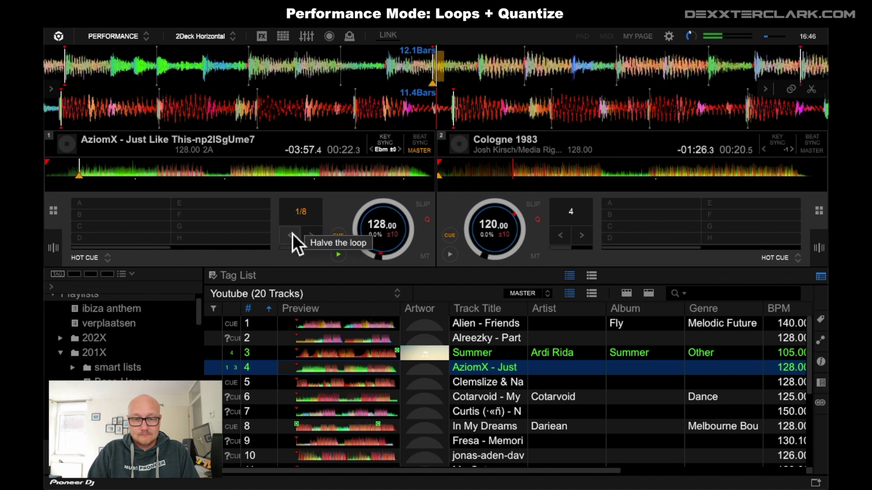
# - Double deck 1's active loop repeatedly up to 8 beats, and switch to the manual loop controls
pyautogui.click(314, 235)
pyautogui.click(314, 235)
pyautogui.click(314, 234)
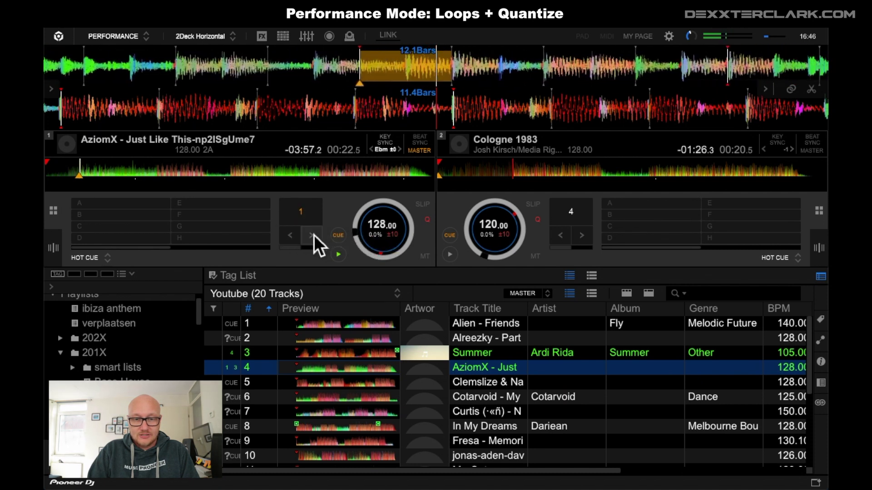
pyautogui.click(314, 236)
pyautogui.click(314, 235)
pyautogui.click(314, 235)
pyautogui.click(312, 249)
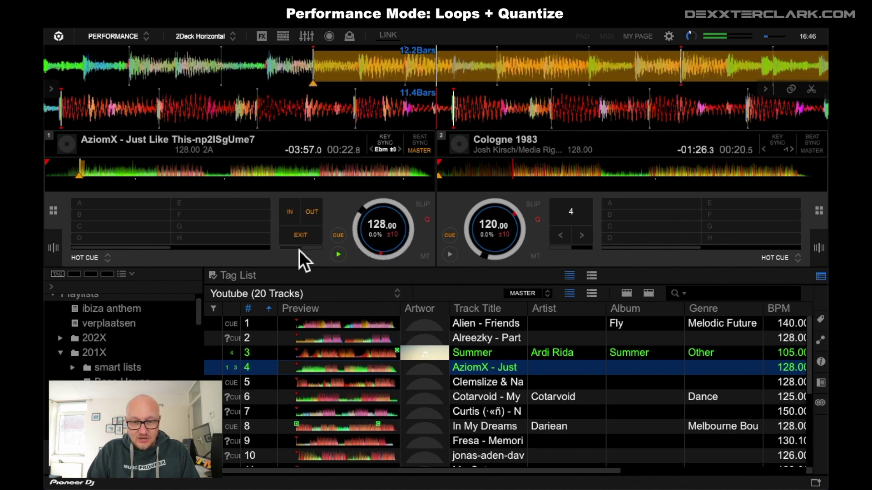
# - Pause and resume the looping track on deck 1, and exit, re-enter and exit the loop again
pyautogui.click(338, 255)
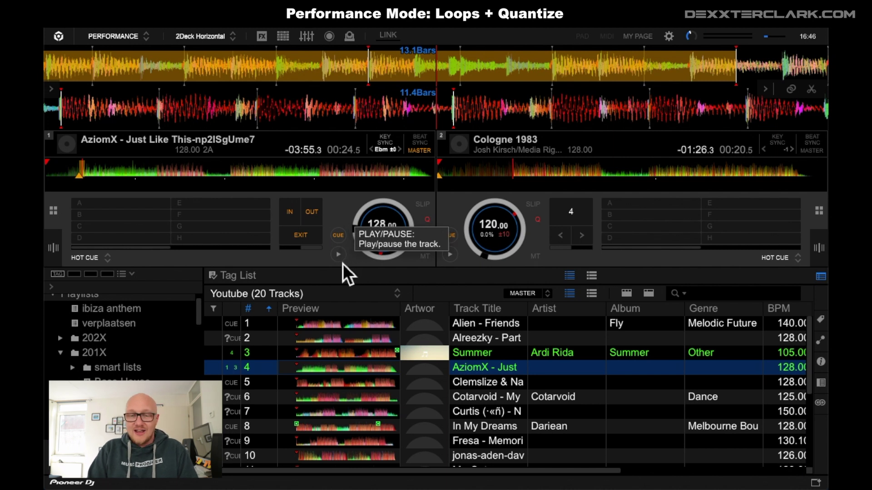
pyautogui.click(342, 260)
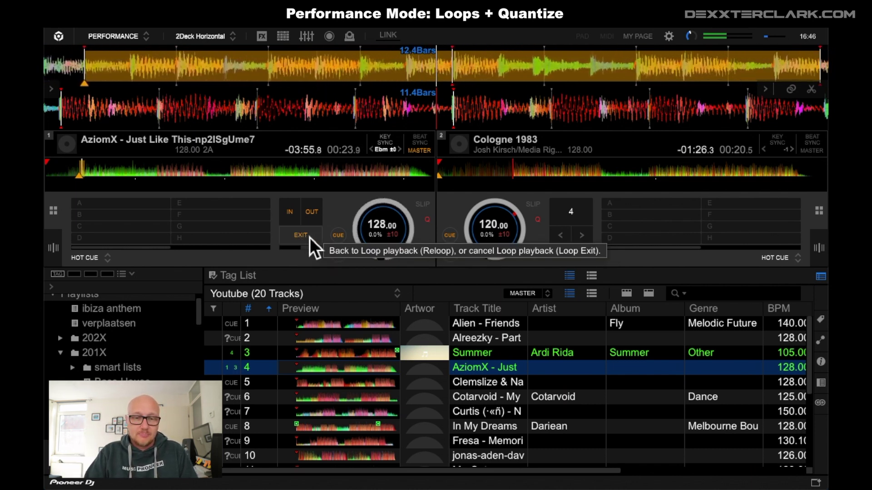
pyautogui.click(303, 237)
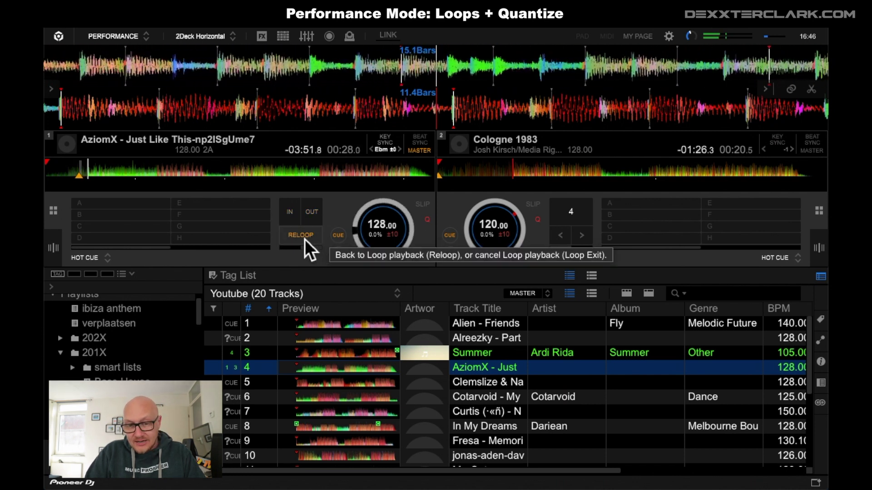
pyautogui.click(304, 239)
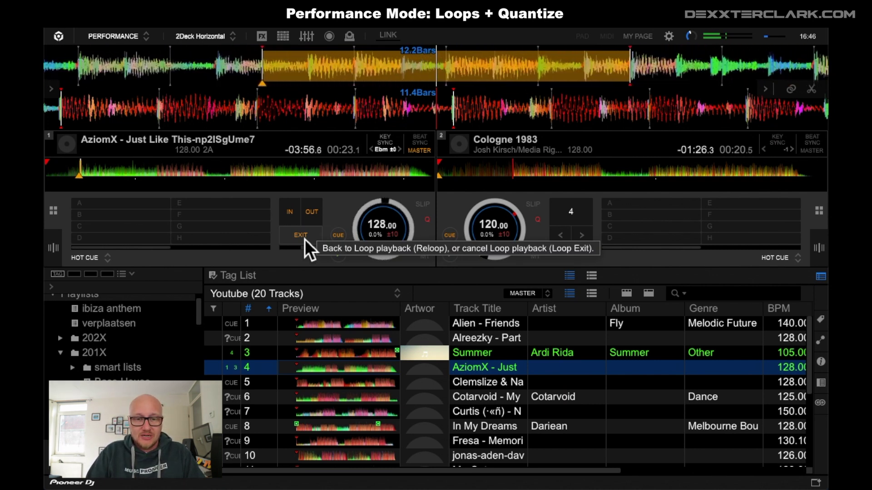
pyautogui.click(304, 239)
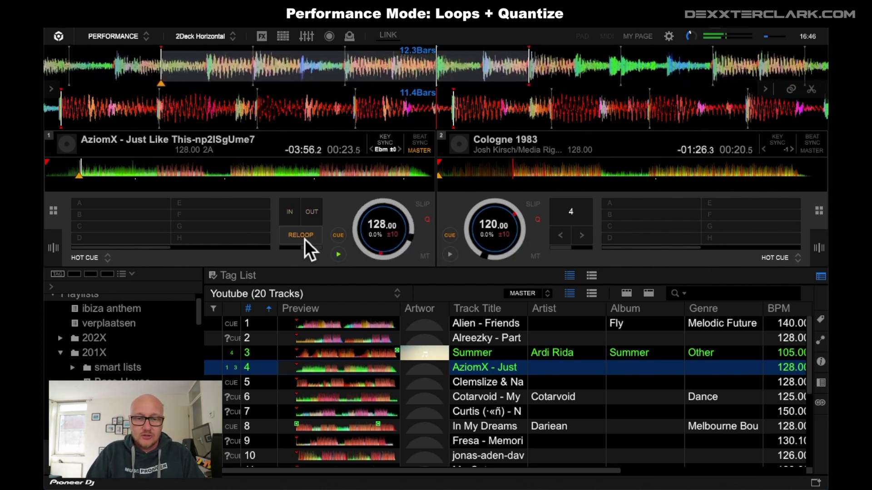
# - Set a manual loop on deck 1 with a loop-in point at bar 16.1 and a loop-out point, and pause playback
pyautogui.click(291, 215)
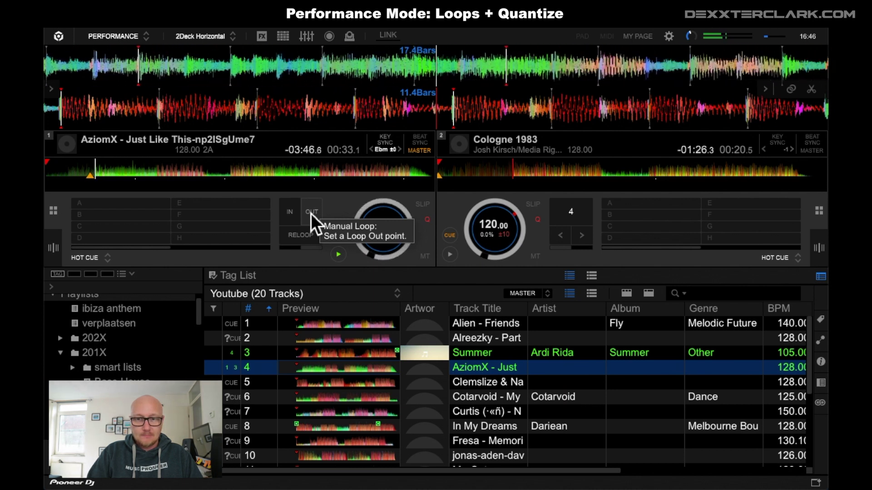
pyautogui.click(311, 212)
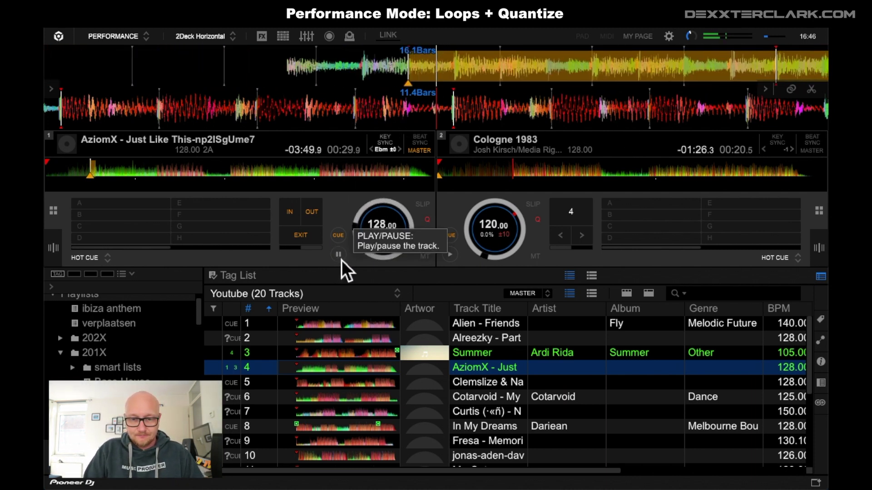
pyautogui.click(339, 254)
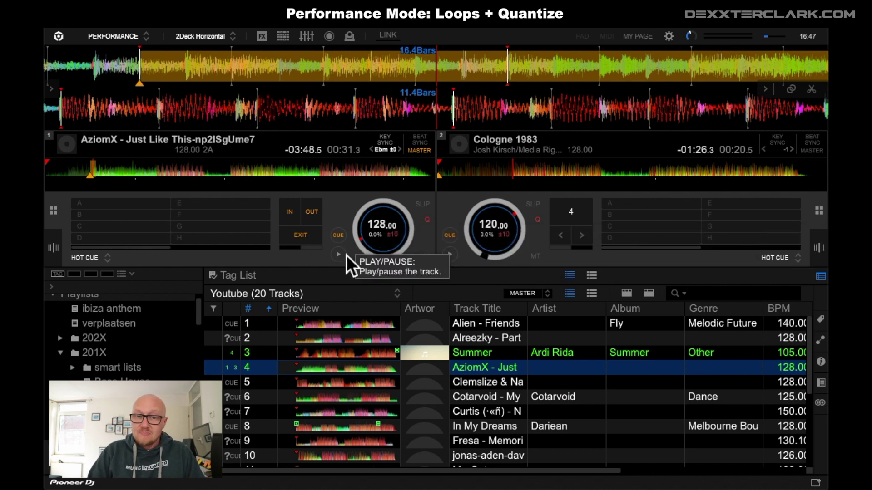
# - Turn off Quantize on deck 1, resume playback and exit the active loop
pyautogui.click(431, 222)
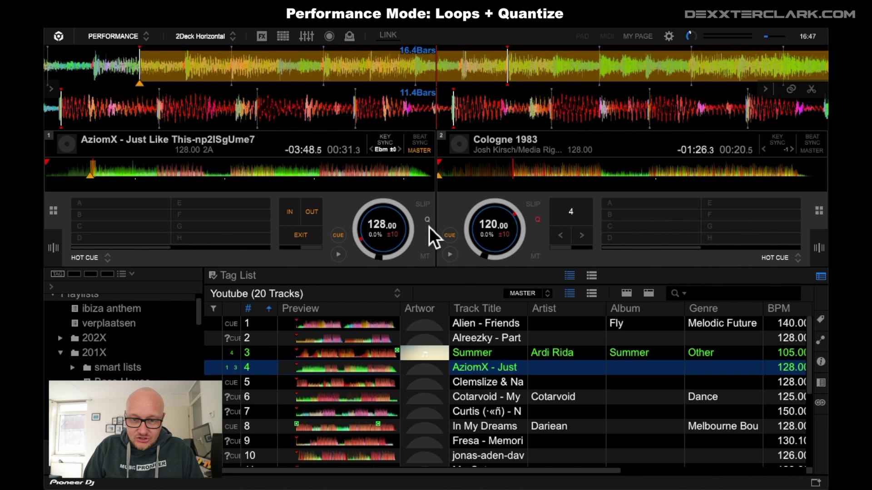
pyautogui.click(338, 255)
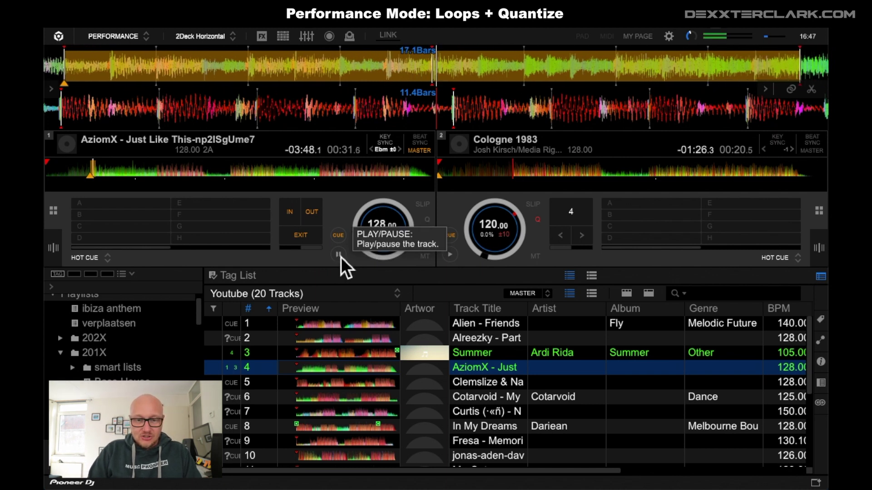
pyautogui.click(295, 213)
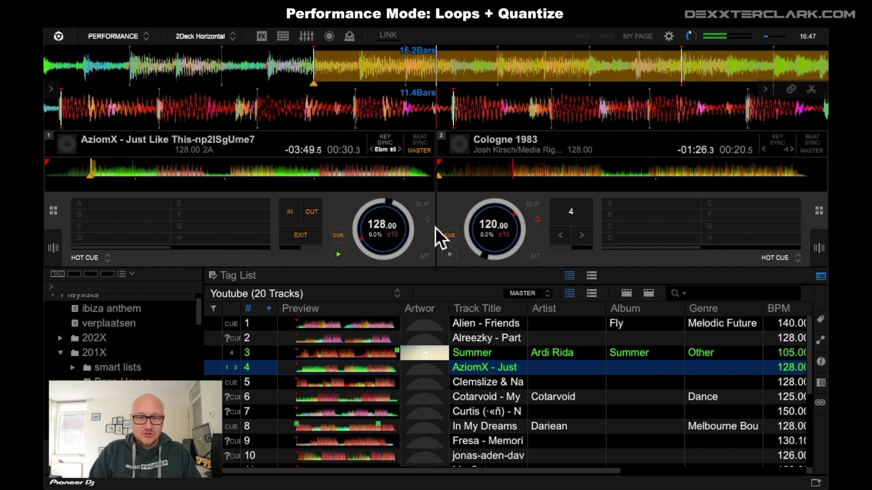
pyautogui.click(303, 240)
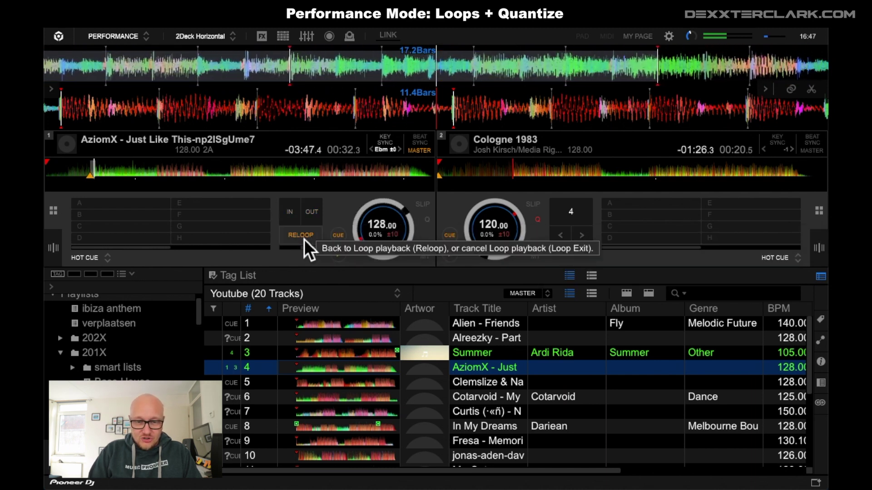
# - Set an unquantized manual loop on deck 1 near bar 18 and exit it again
pyautogui.click(298, 217)
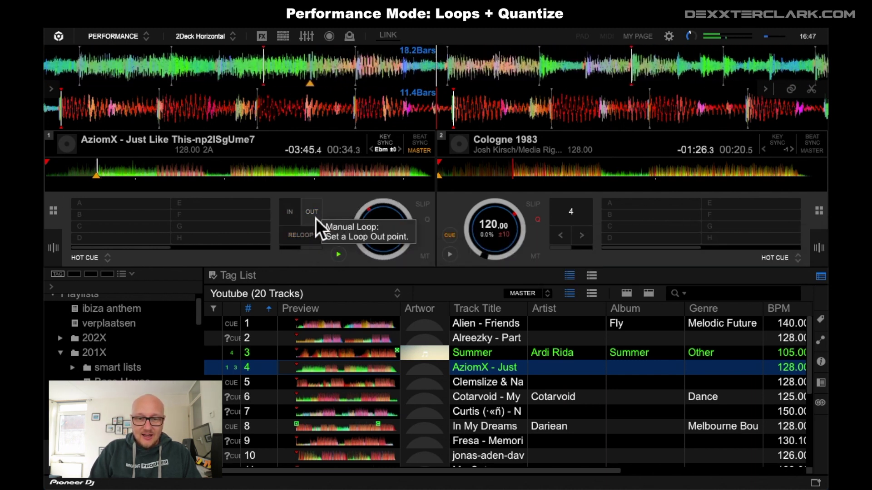
pyautogui.click(314, 212)
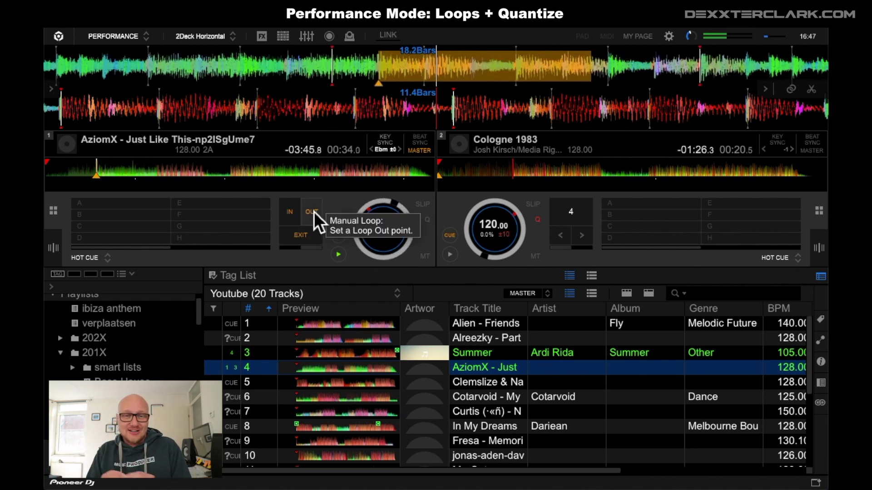
pyautogui.click(309, 237)
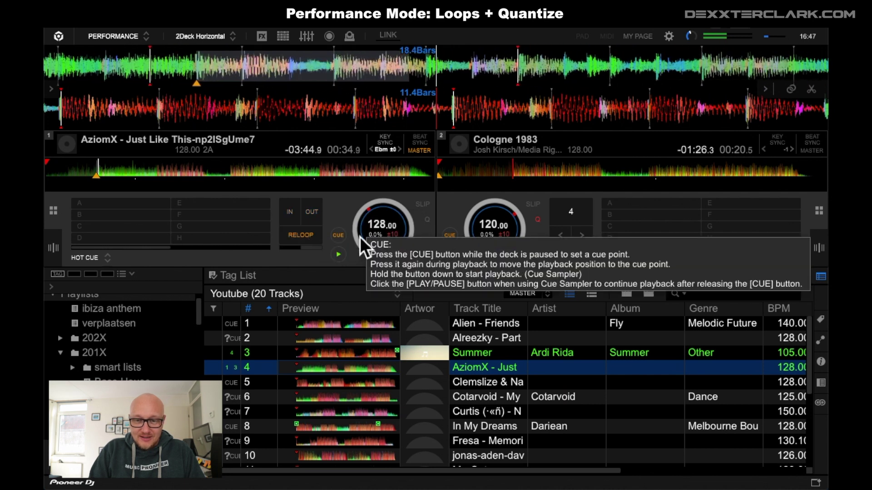
# - With Quantize turned back on, set a new manual loop on deck 1 using in and out points
pyautogui.click(291, 213)
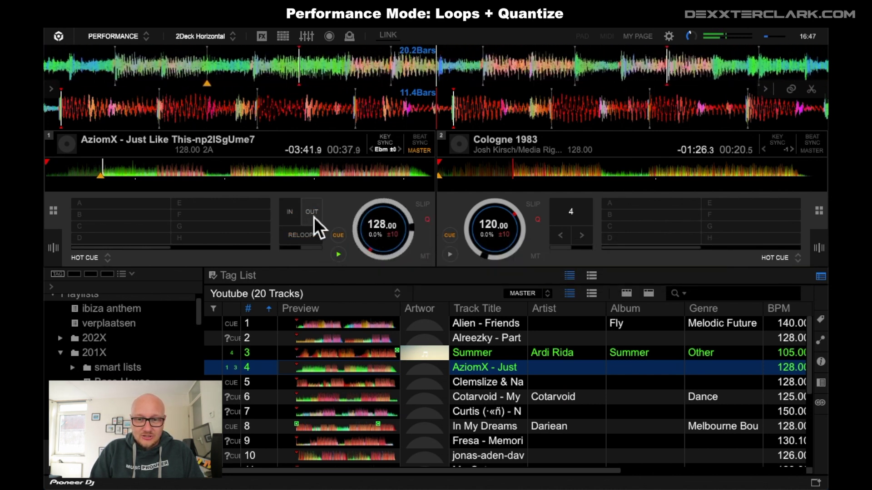
pyautogui.click(314, 217)
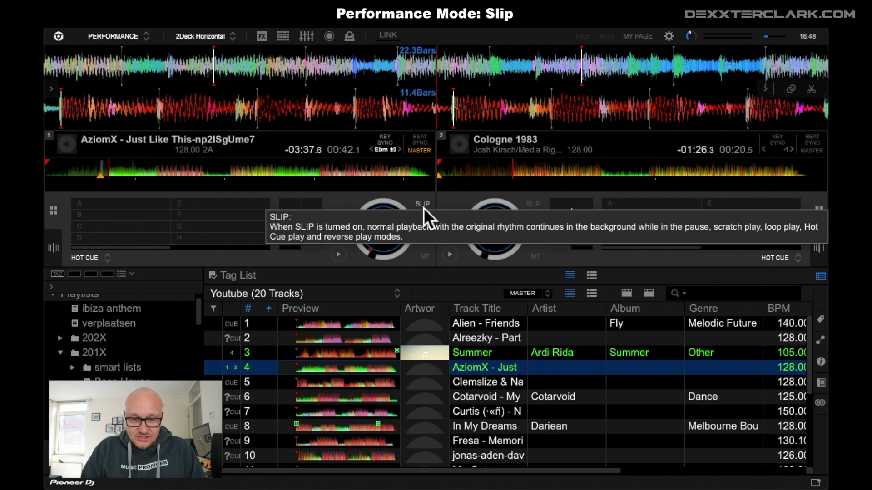
# - Turn on Slip on deck 1, start playback, and briefly pause and resume it several times
pyautogui.click(423, 205)
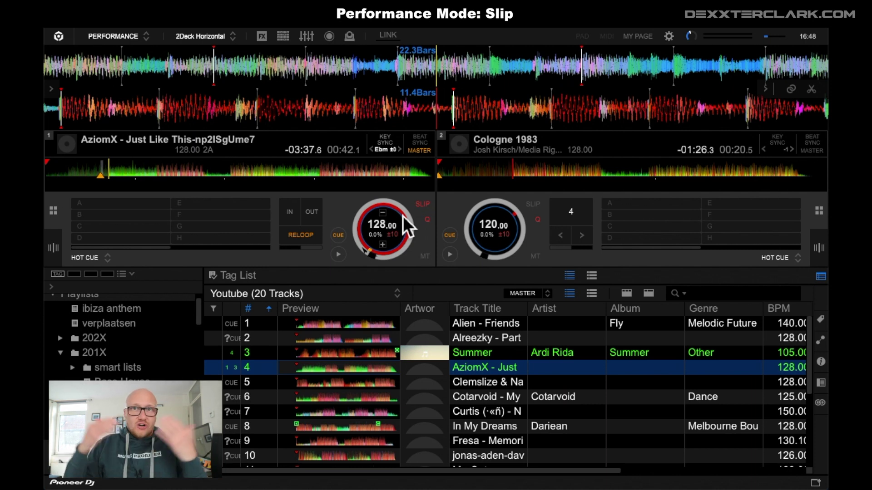
pyautogui.click(342, 256)
pyautogui.click(339, 254)
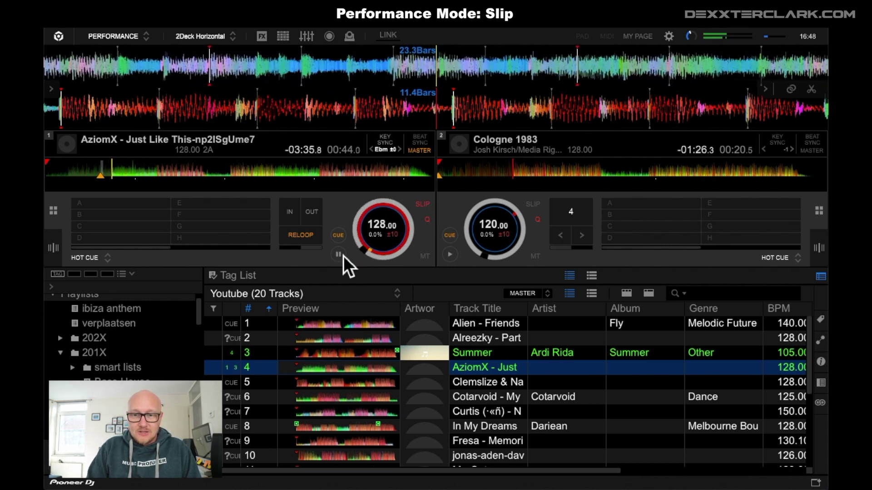
pyautogui.click(340, 255)
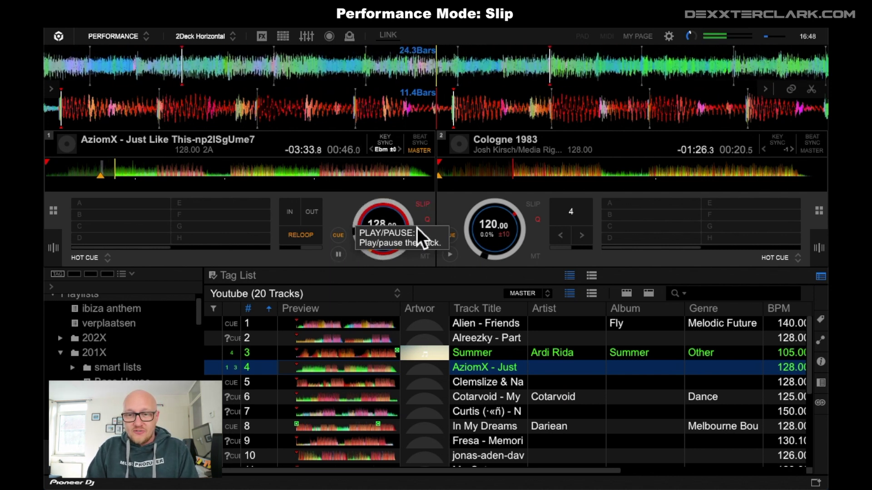
pyautogui.click(343, 256)
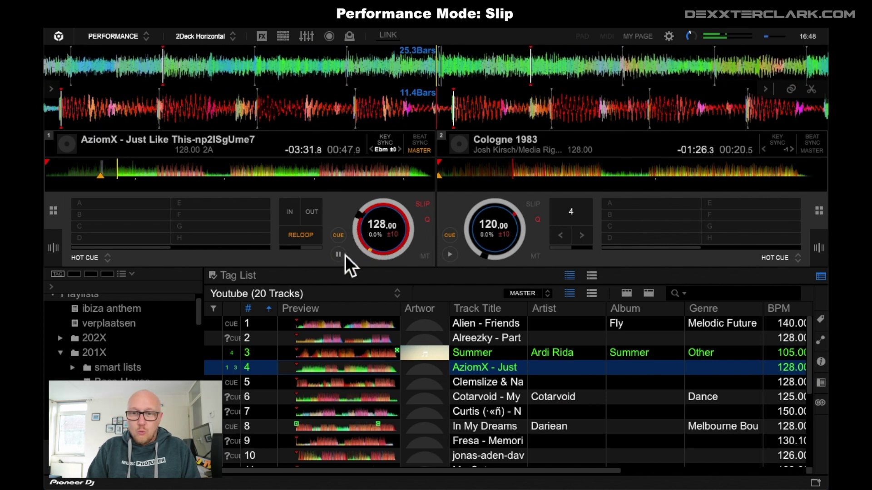
pyautogui.click(344, 255)
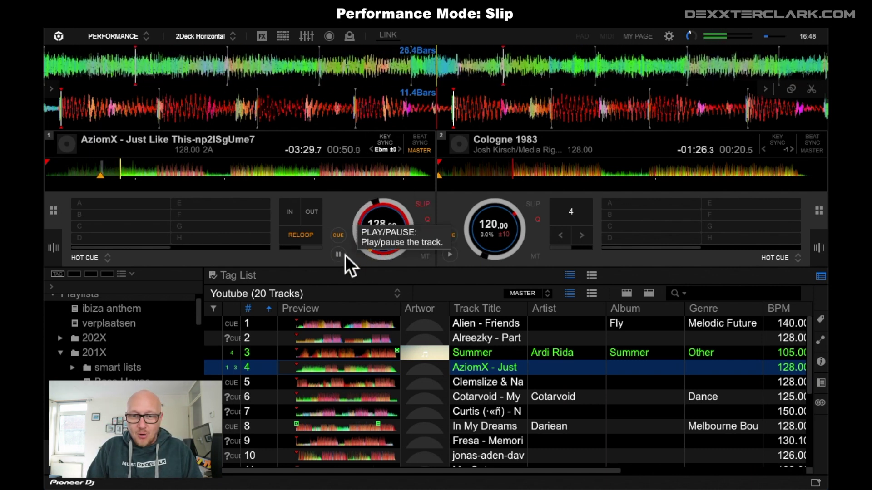
pyautogui.click(344, 256)
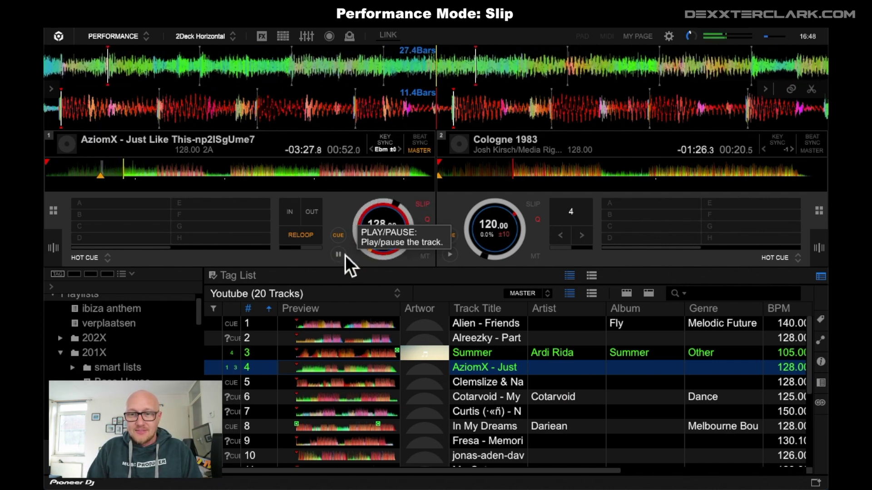
pyautogui.click(345, 255)
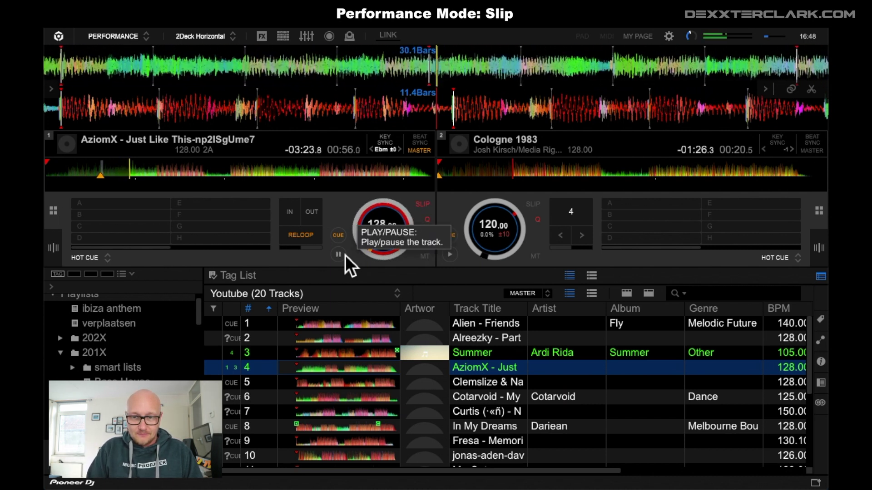
pyautogui.click(346, 256)
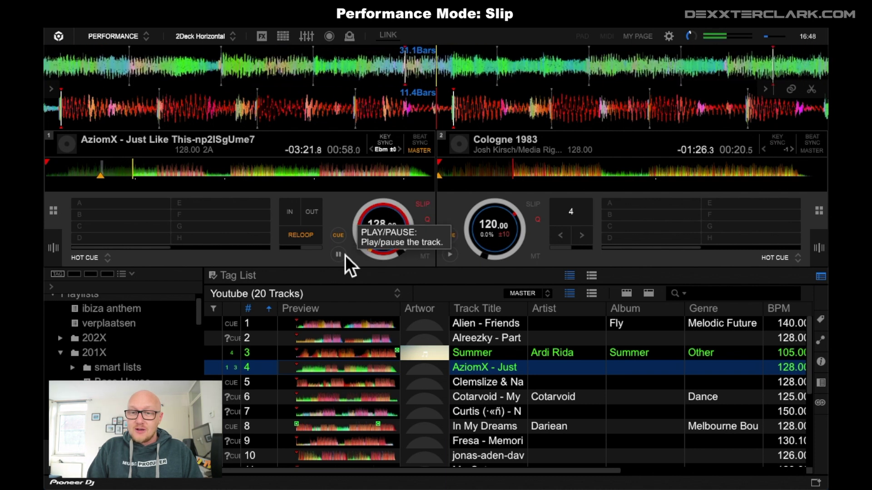
pyautogui.click(345, 255)
pyautogui.click(345, 256)
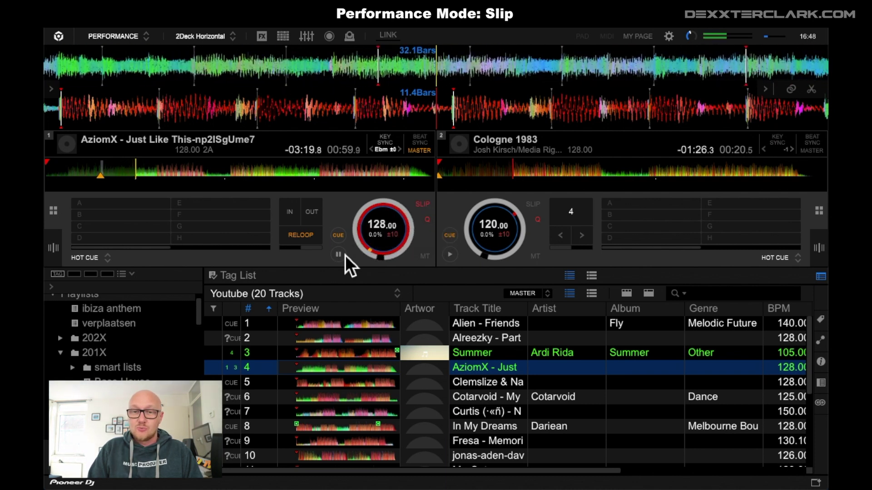
# - Pause deck 1 for longer stretches with Slip active, resume playback in between, and leave the deck paused
pyautogui.press('s')
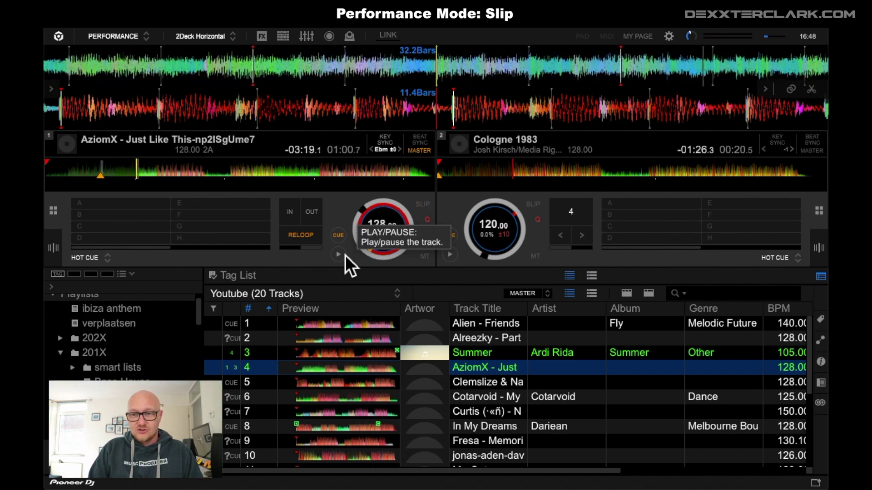
pyautogui.click(346, 256)
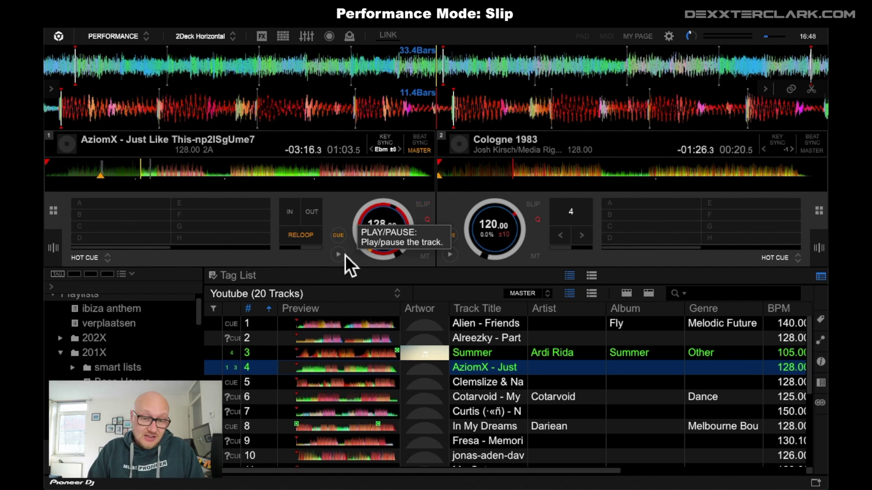
pyautogui.click(344, 255)
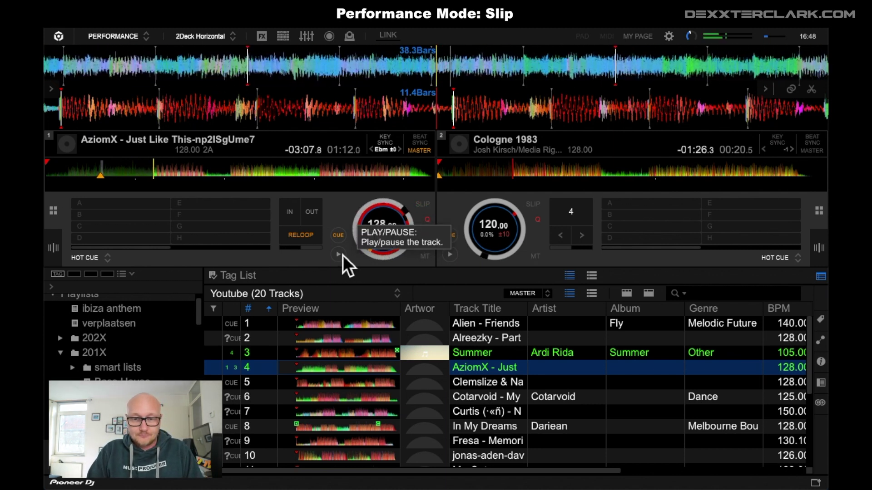
pyautogui.click(344, 257)
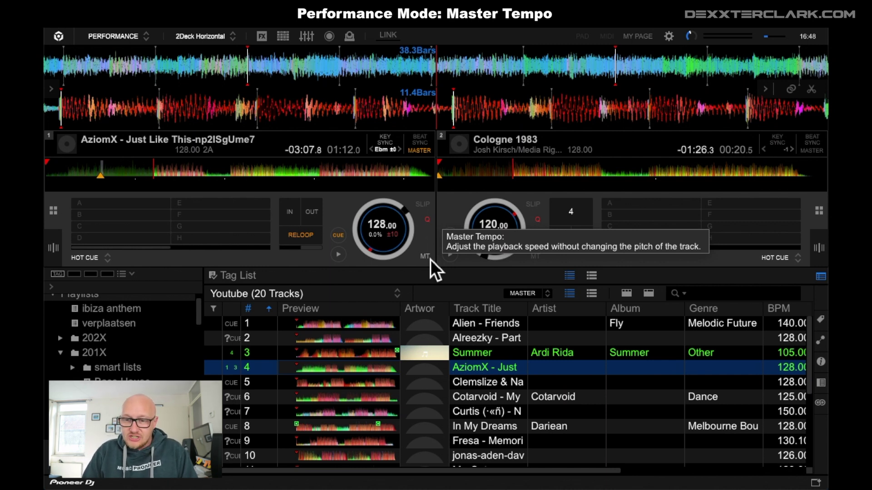
# - Start playback on deck 1 and raise its tempo to 135.94 BPM with Master Tempo off
pyautogui.click(339, 255)
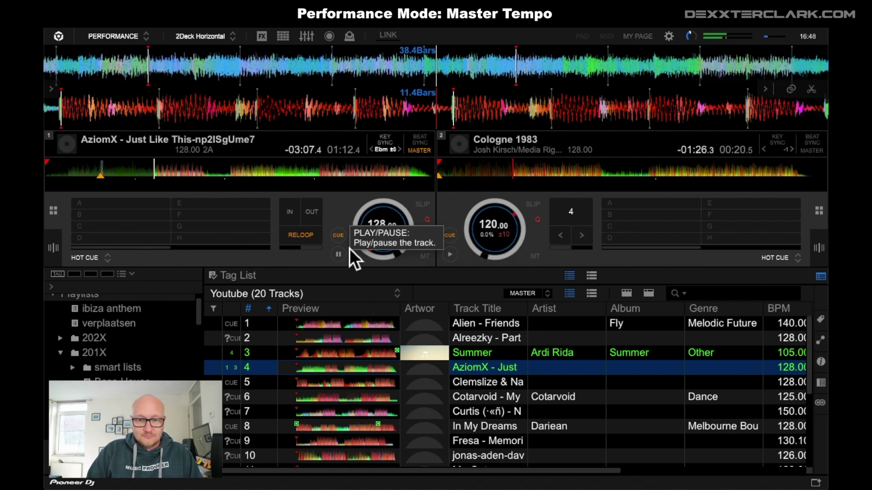
pyautogui.click(384, 246)
pyautogui.moveTo(385, 246); pyautogui.dragTo(385, 245)
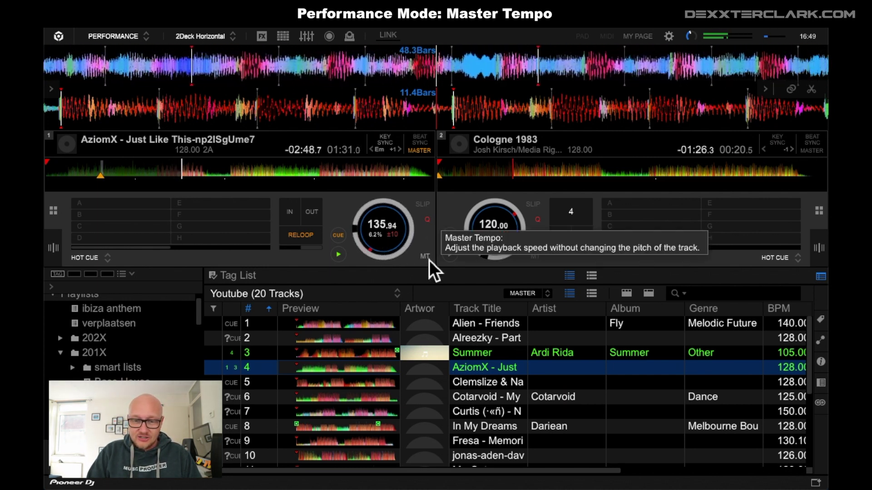
# - Turn on Master Tempo on deck 1 and raise the tempo further to 138.75 BPM
pyautogui.click(430, 260)
pyautogui.click(385, 247)
pyautogui.click(384, 247)
pyautogui.click(385, 247)
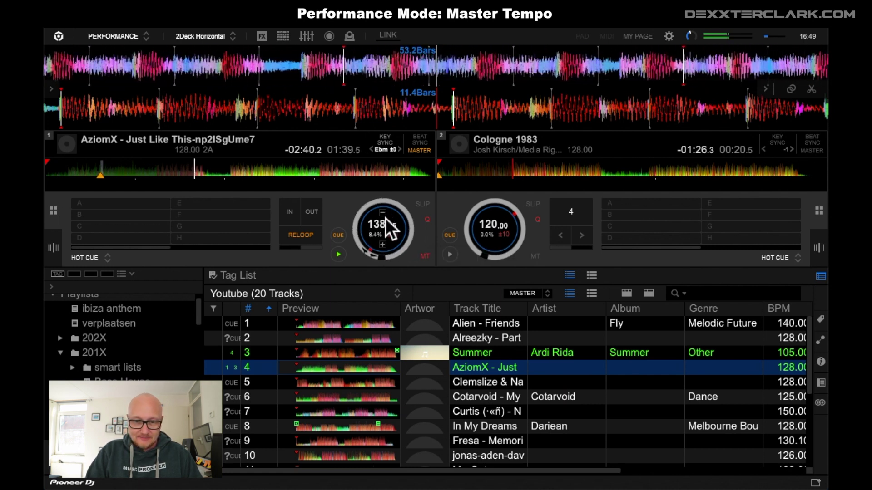
# - Turn Master Tempo off on deck 1 and pause its playback
pyautogui.click(426, 261)
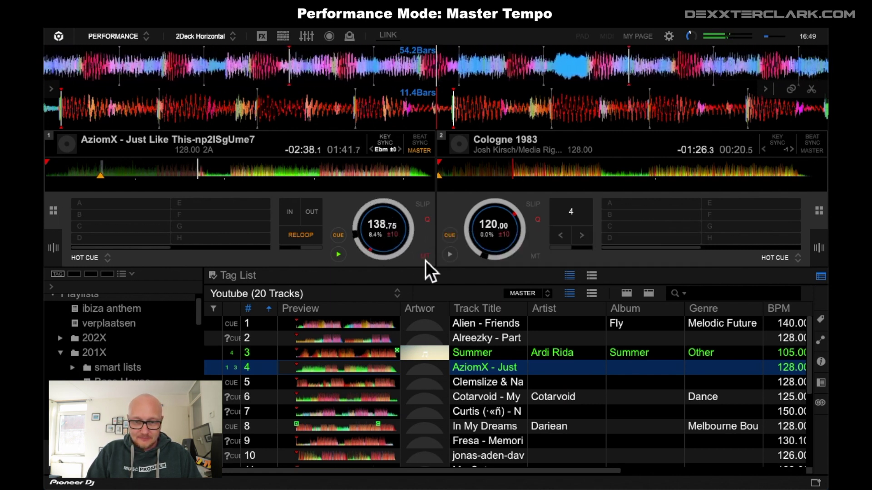
pyautogui.click(425, 261)
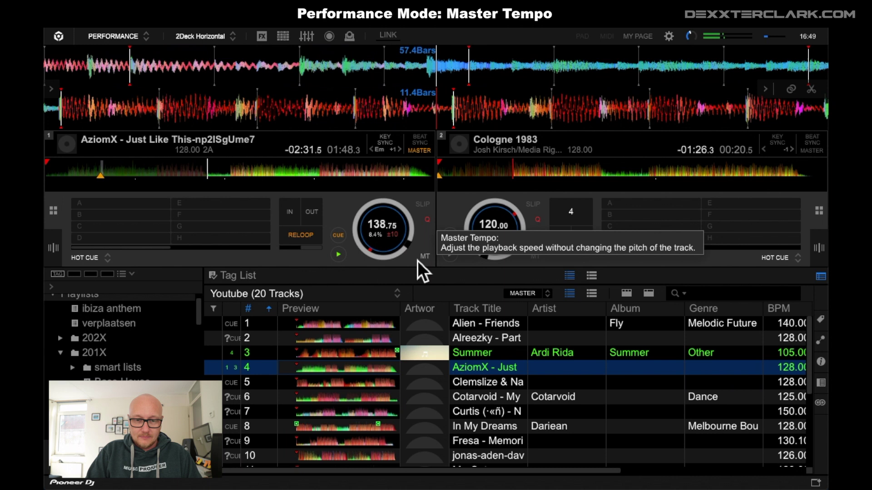
pyautogui.click(340, 262)
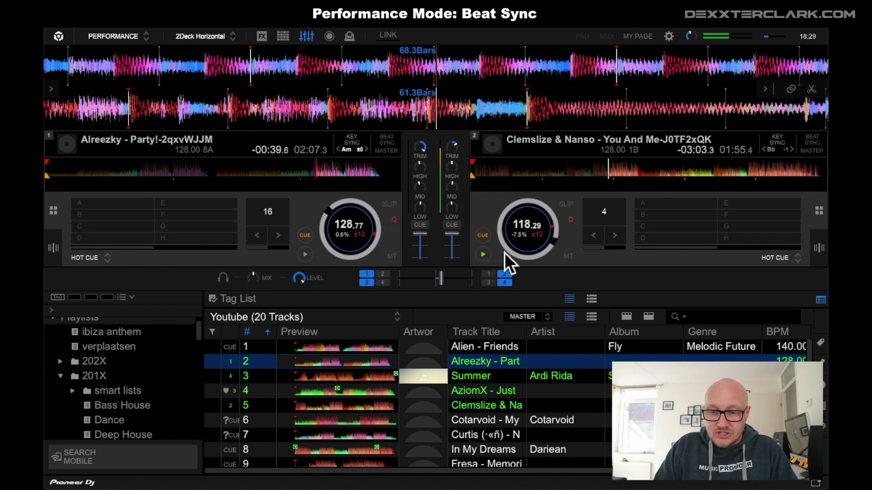
# - Nudge deck 2's tempo up to 119.06 BPM and enter exactly 128 BPM as its tempo
pyautogui.moveTo(531, 247)
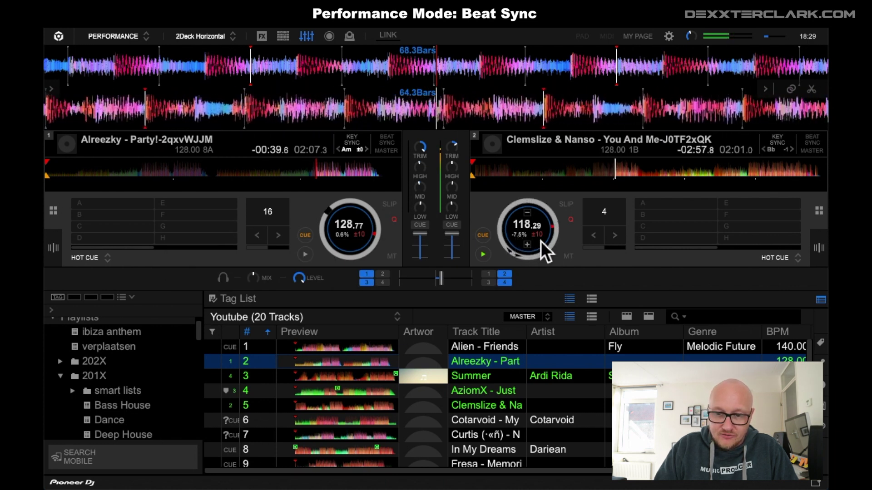
pyautogui.click(527, 249)
pyautogui.click(527, 246)
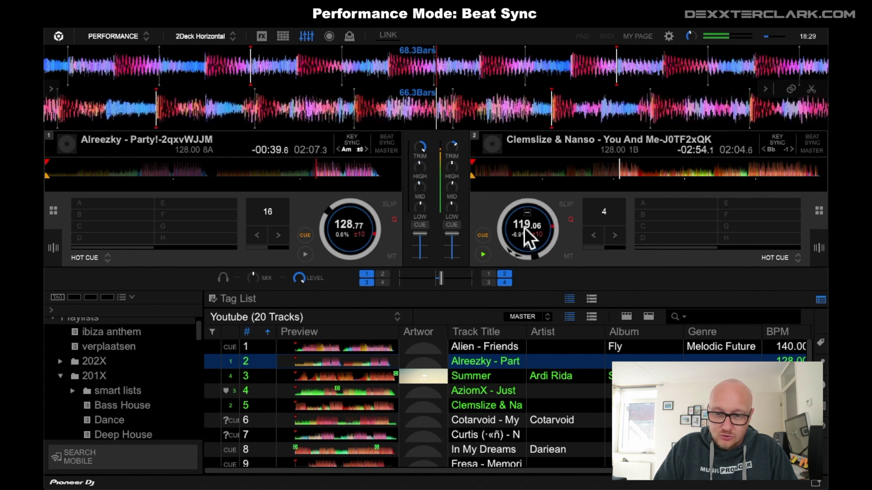
pyautogui.doubleClick(525, 226)
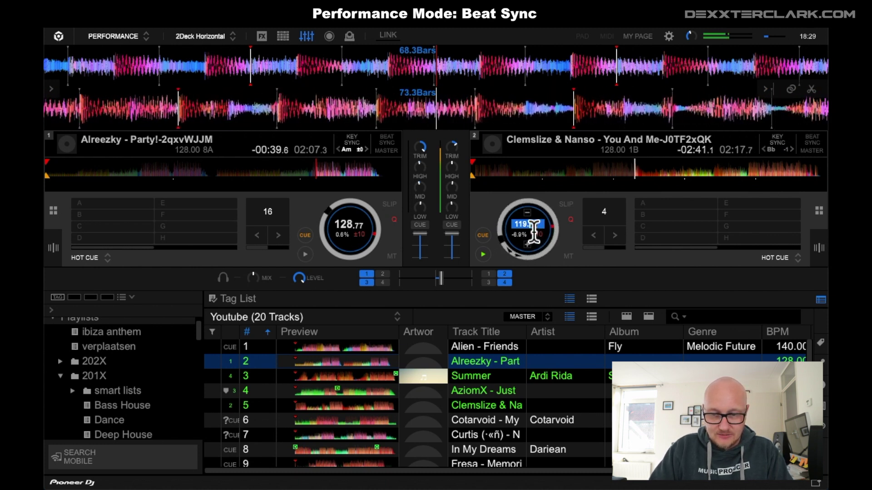
pyautogui.press('BackSpace')
pyautogui.press('BackSpace')
pyautogui.press('BackSpace')
pyautogui.press('BackSpace')
pyautogui.press('BackSpace')
pyautogui.press('BackSpace')
pyautogui.write('128')
pyautogui.press('Return')
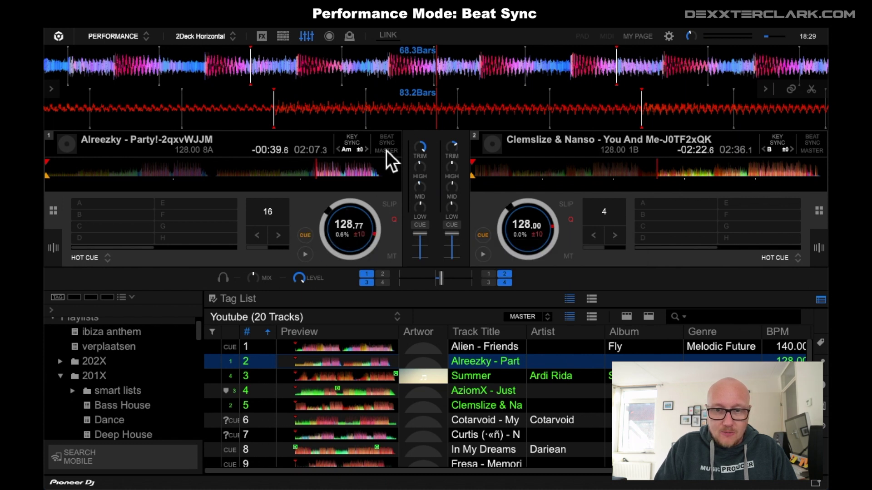
# - Play deck 1 from about bar 25 and set deck 2's tempo to 120 BPM
pyautogui.click(148, 180)
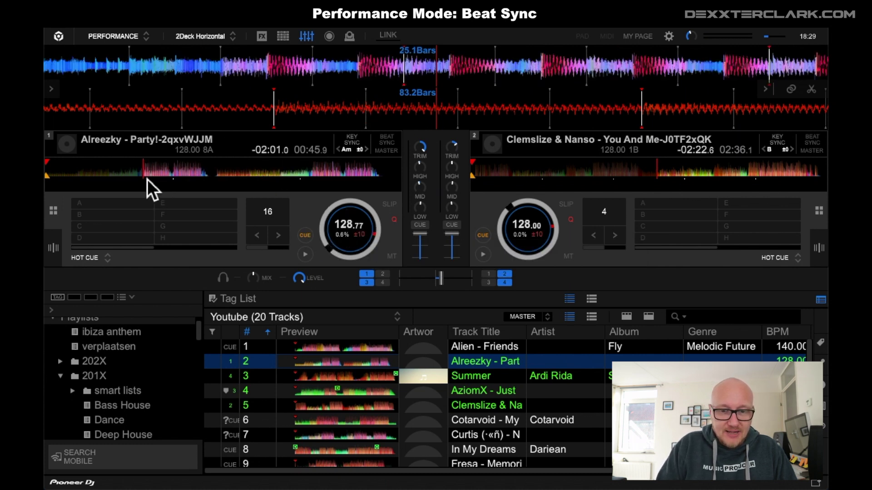
pyautogui.click(305, 257)
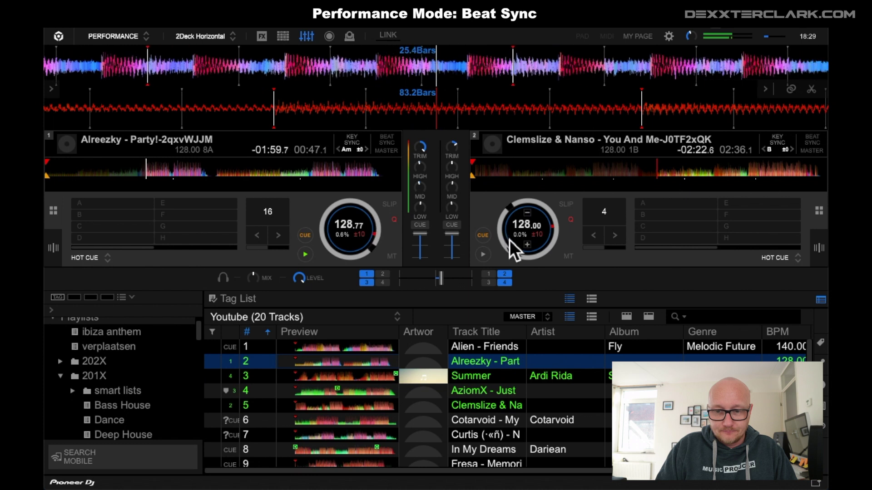
pyautogui.moveTo(527, 228)
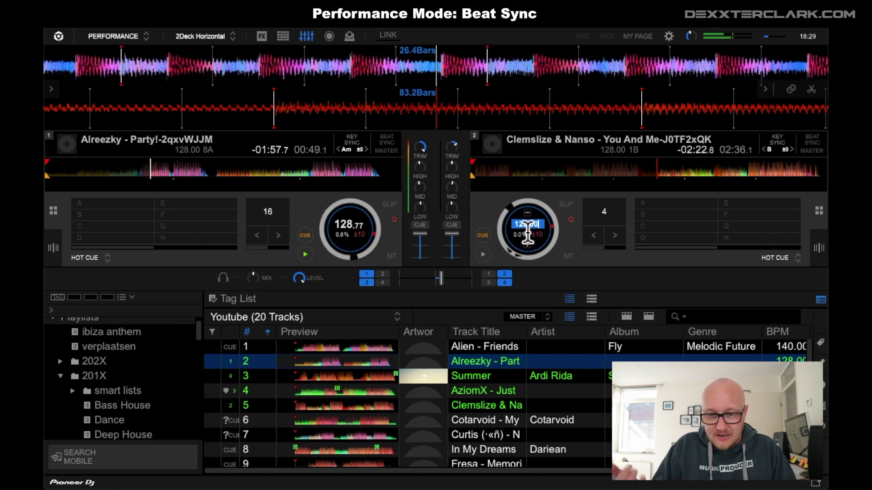
pyautogui.doubleClick(527, 227)
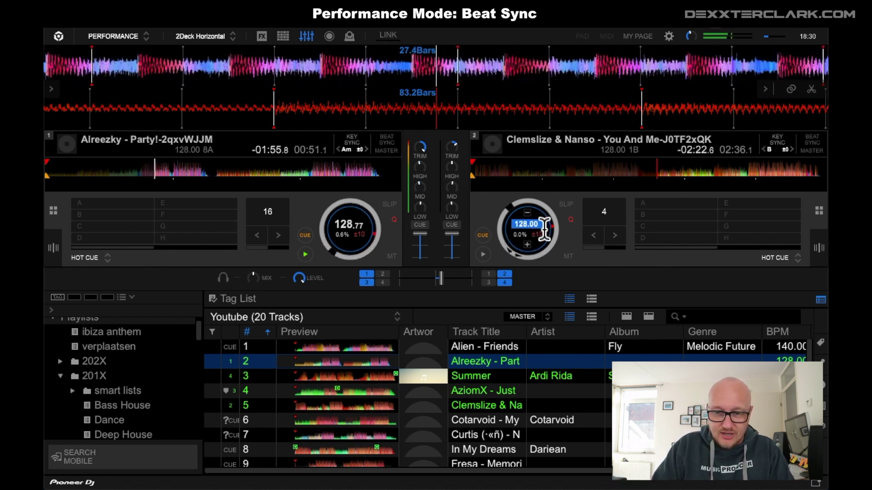
pyautogui.write('128')
pyautogui.press('BackSpace')
pyautogui.write('0')
pyautogui.press('Return')
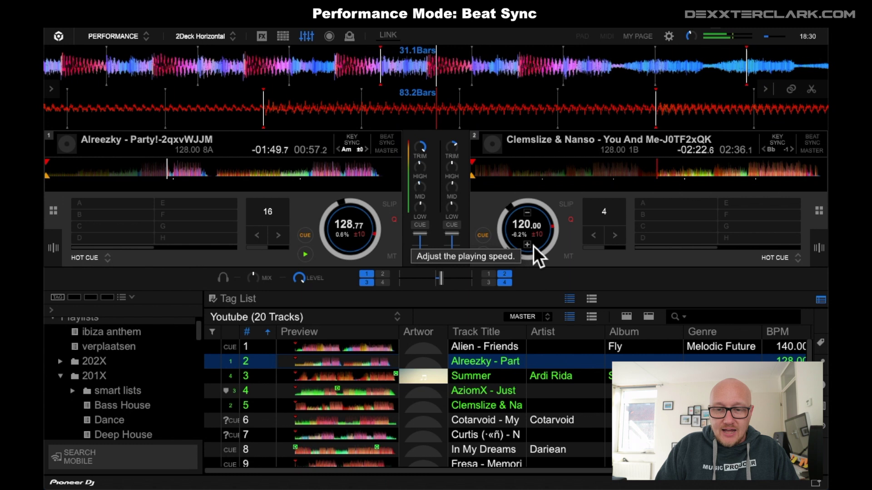
# - Make deck 1 the sync master and turn on Beat Sync and Key Sync for deck 2
pyautogui.click(395, 153)
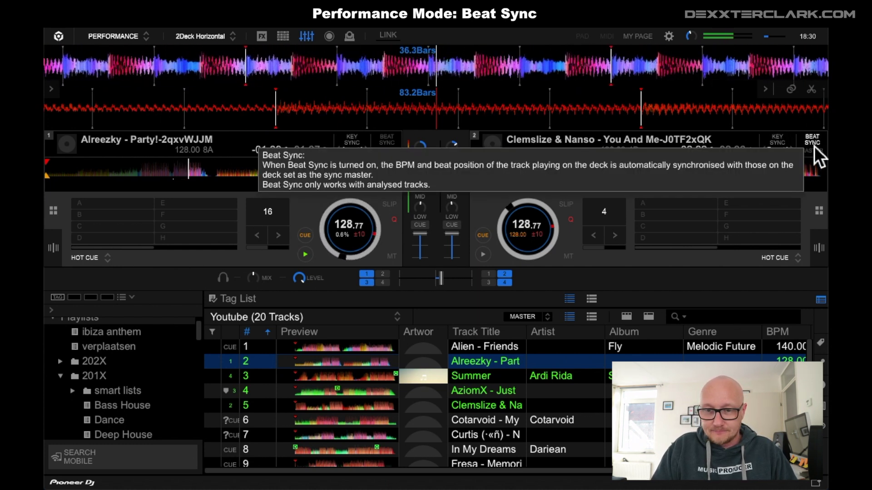
pyautogui.click(814, 146)
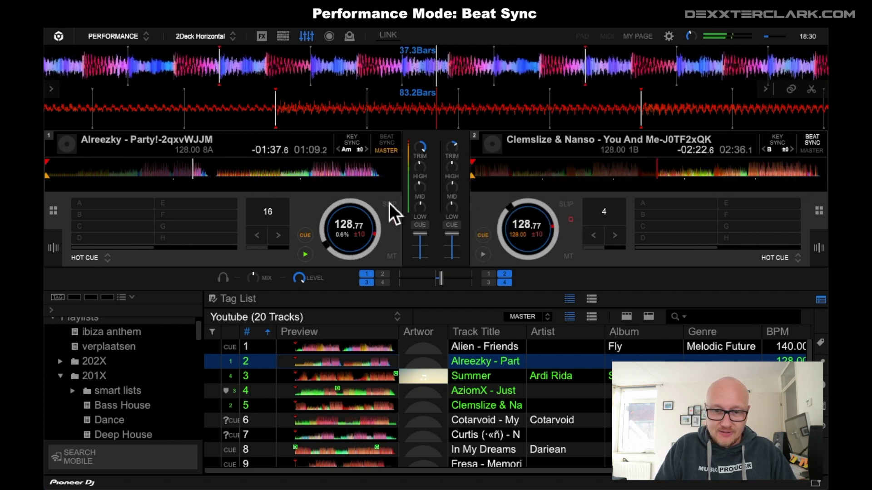
pyautogui.moveTo(358, 234)
pyautogui.moveTo(526, 230)
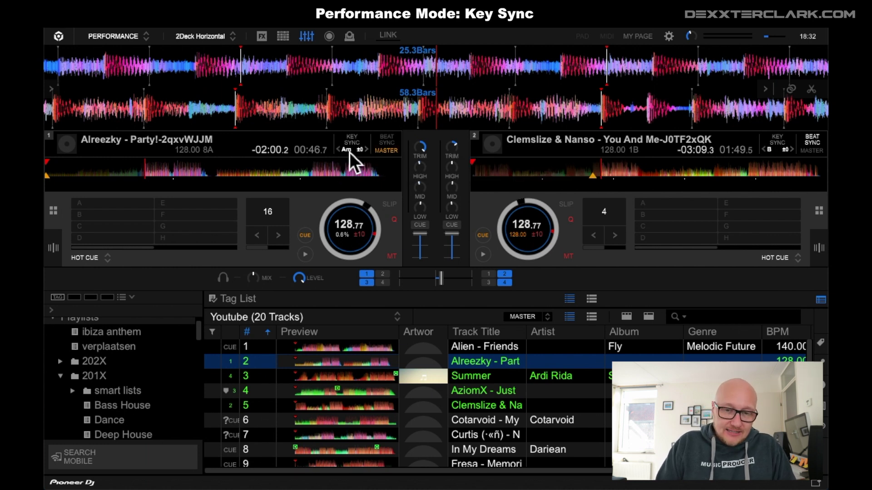
pyautogui.click(782, 142)
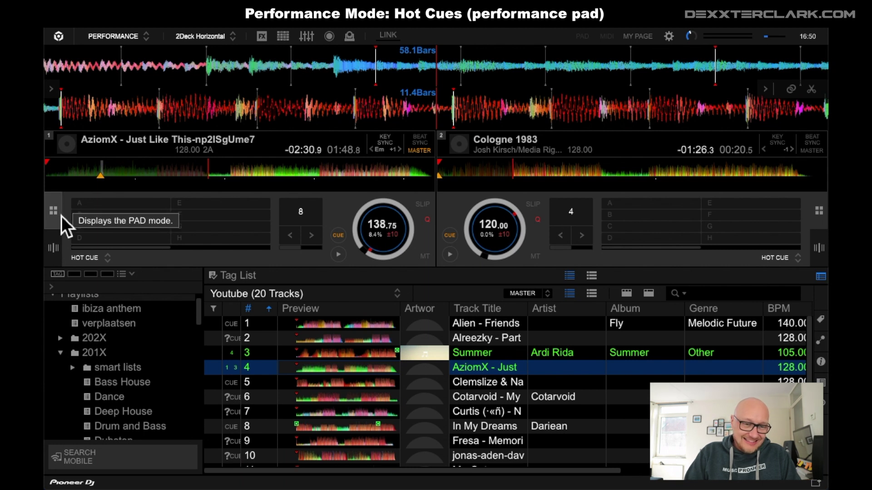
# - Show deck 1's beat grid adjustment controls, return to its performance pads and review the available pad modes
pyautogui.click(58, 251)
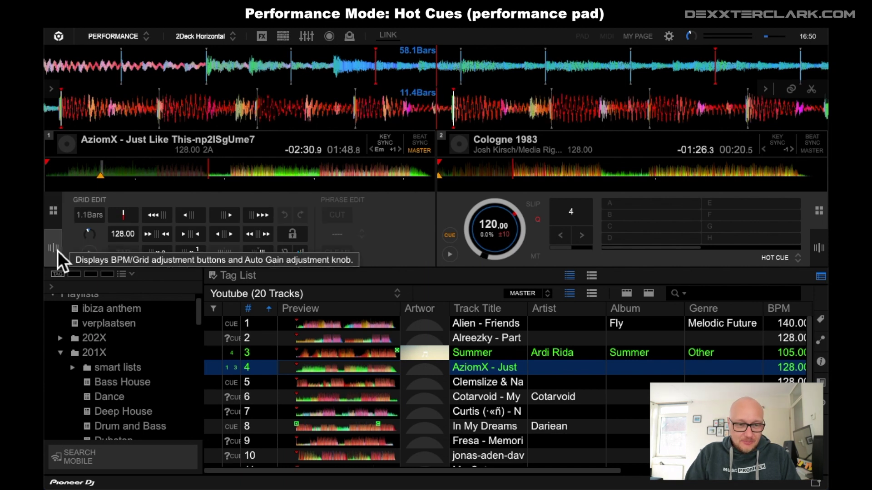
pyautogui.click(56, 220)
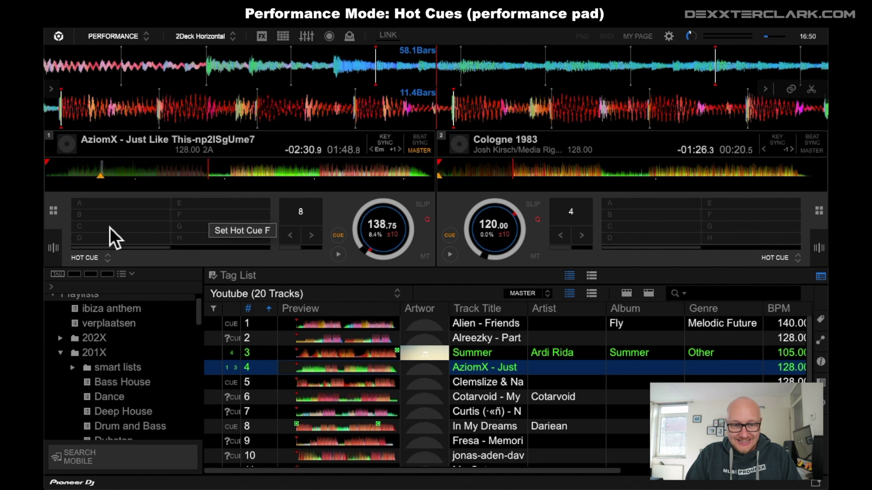
pyautogui.click(108, 260)
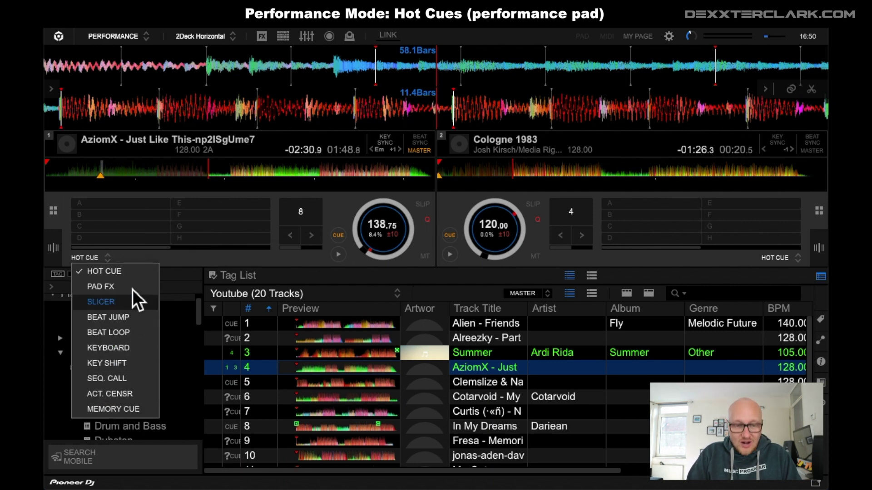
pyautogui.click(126, 262)
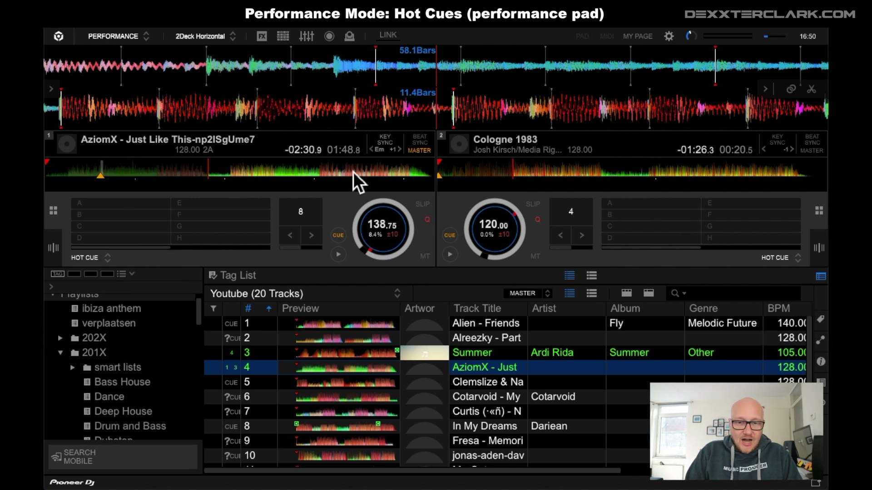
# - Set deck 1's cue point and hot cue A at 01:47.6, where the beat starts
pyautogui.moveTo(258, 74); pyautogui.dragTo(489, 84)
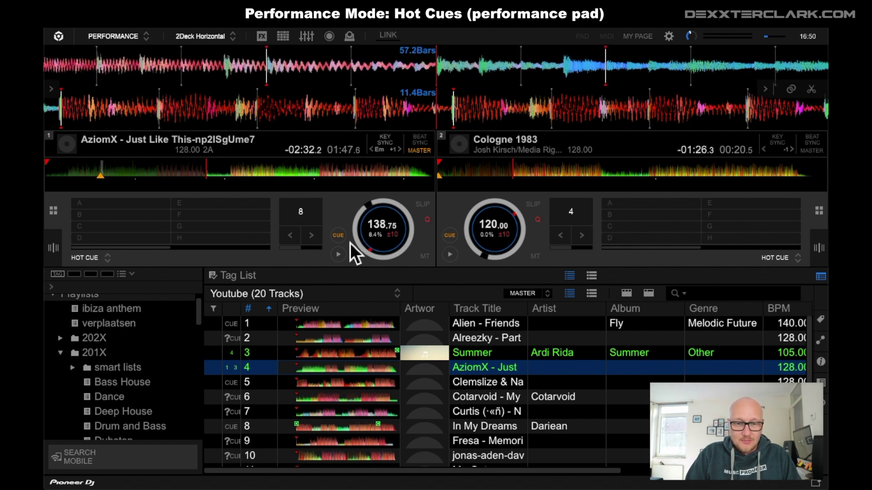
pyautogui.click(338, 236)
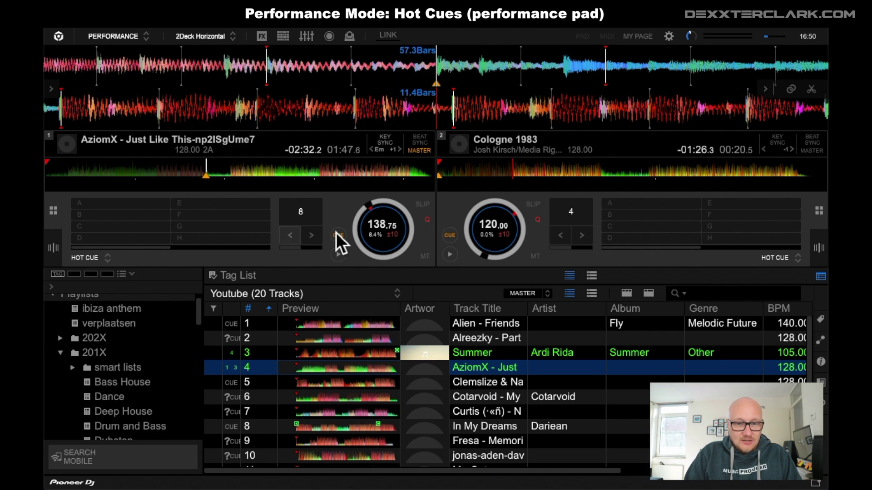
pyautogui.click(109, 204)
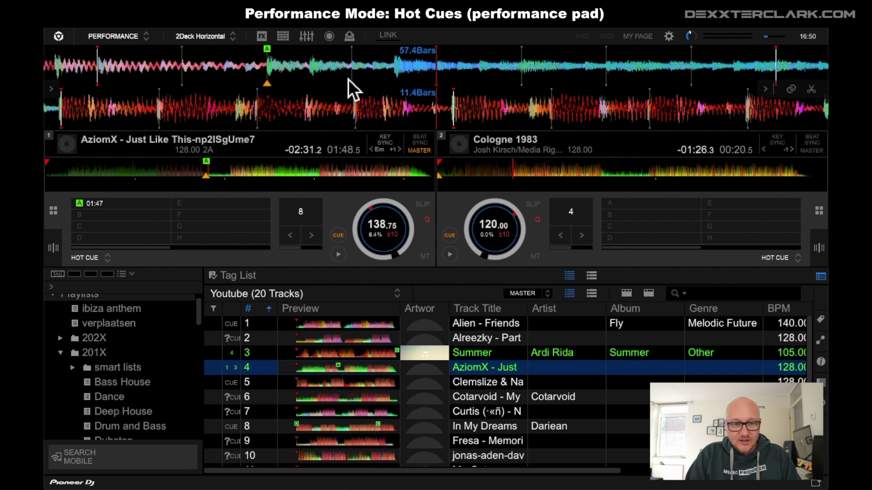
# - Store hot cues B, C and D on deck 1 at 01:48.5
pyautogui.click(140, 219)
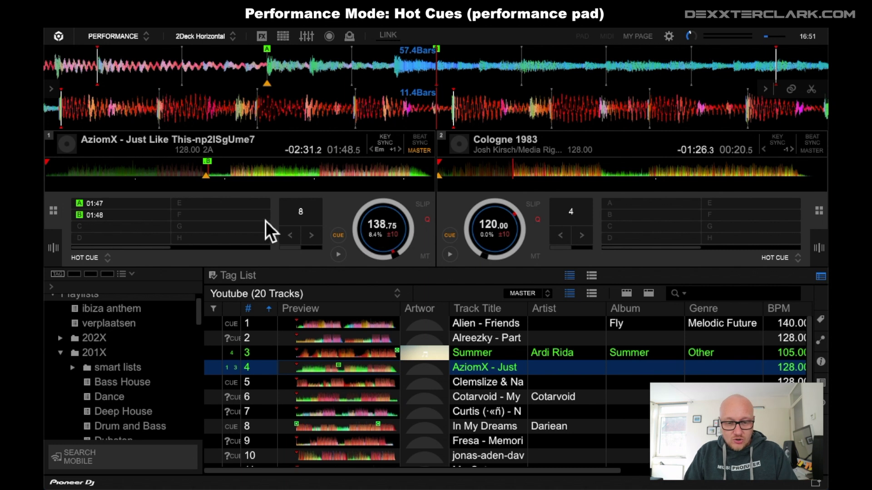
pyautogui.press('3')
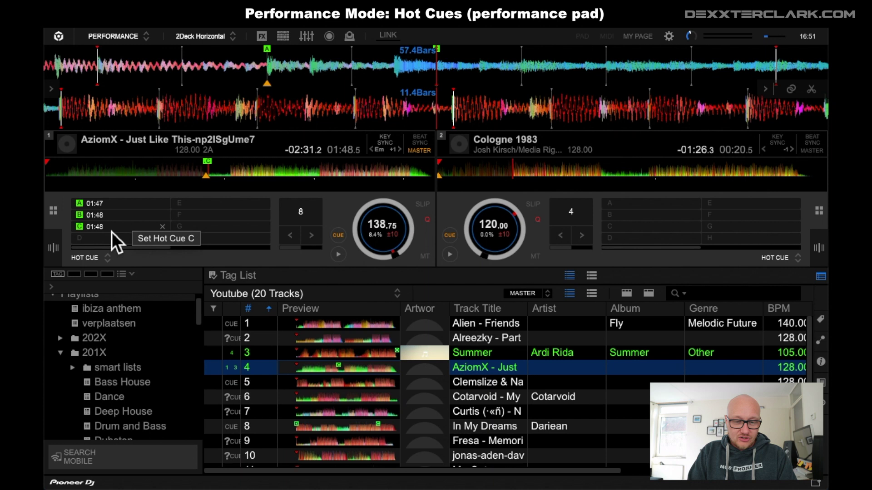
pyautogui.press('4')
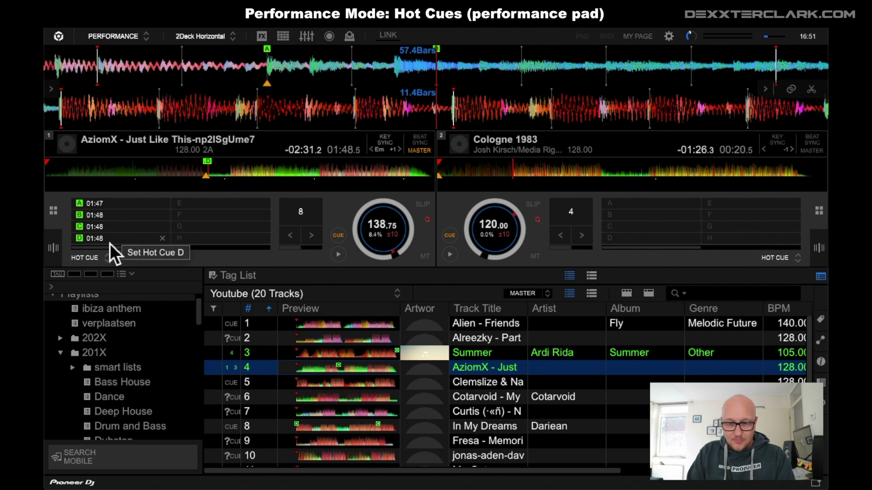
# - Store hot cues A, B, C and D on deck 2 at 00:20.5
pyautogui.hscroll(1, 181, 236)
pyautogui.hscroll(1, 182, 236)
pyautogui.press('5')
pyautogui.press('6')
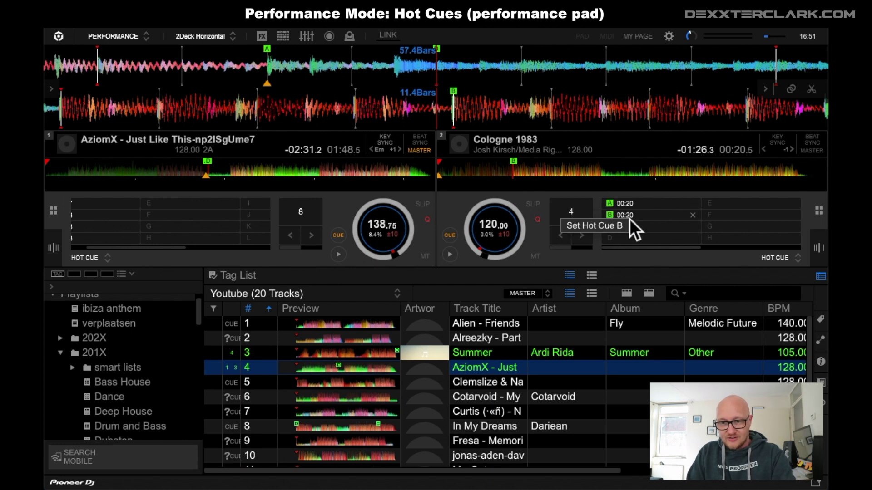
pyautogui.click(635, 232)
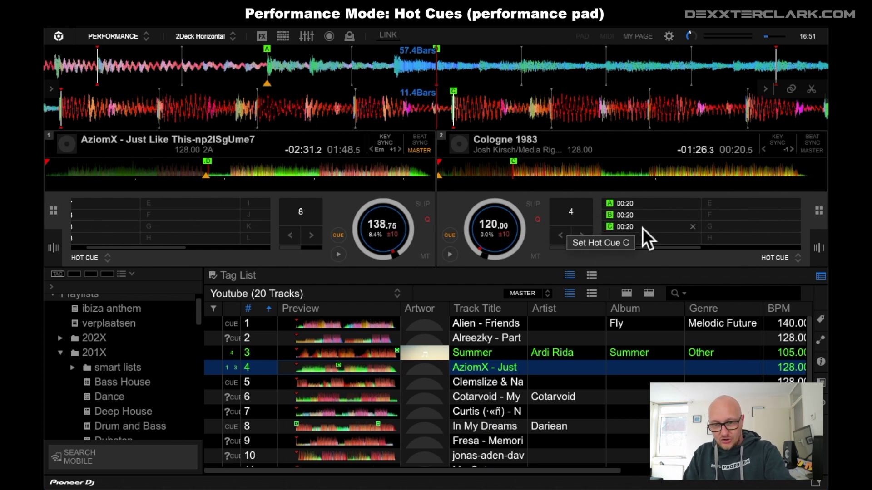
pyautogui.click(650, 240)
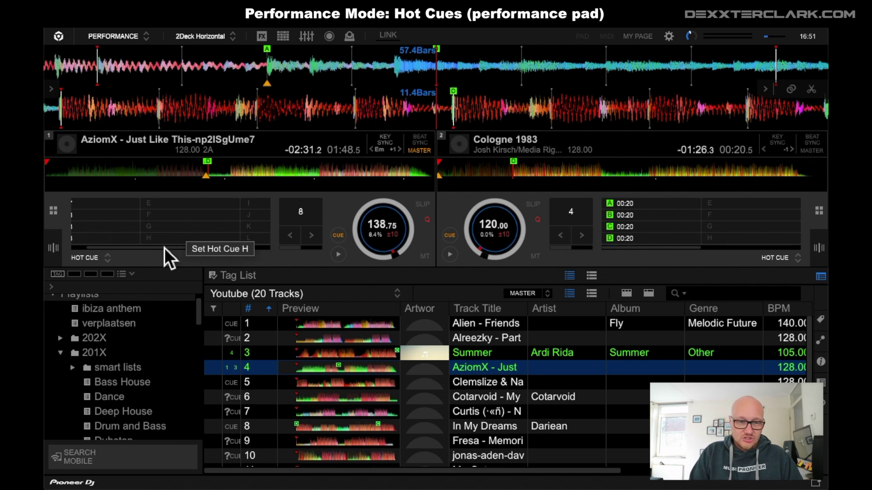
pyautogui.moveTo(165, 248); pyautogui.dragTo(136, 247)
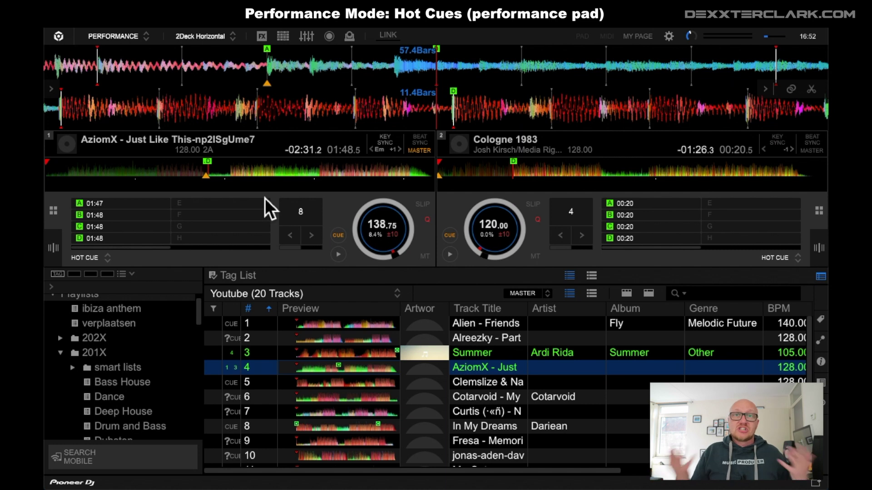
# - Play deck 1 and jump repeatedly to hot cue A, finishing with jumps to hot cue D
pyautogui.click(340, 257)
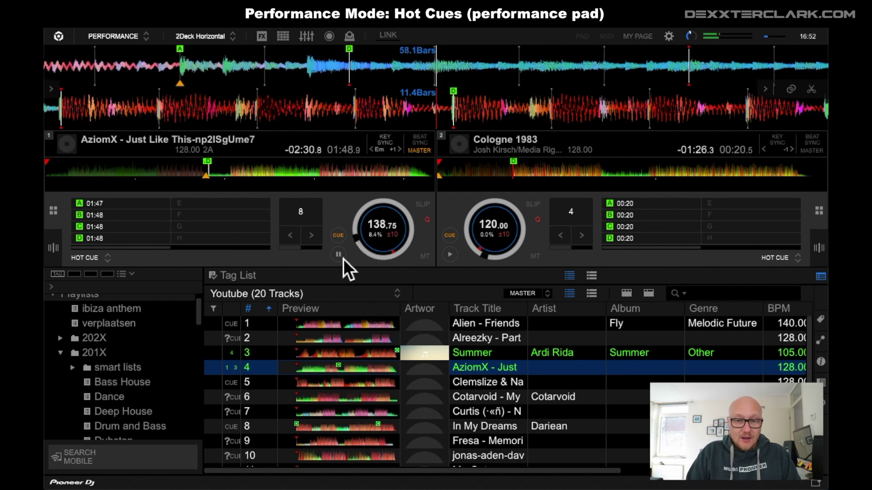
pyautogui.click(103, 205)
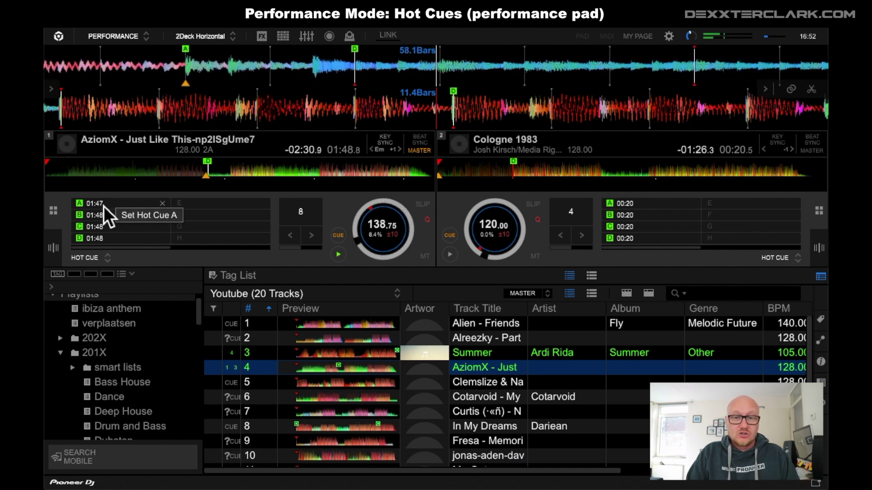
pyautogui.click(104, 206)
pyautogui.click(103, 206)
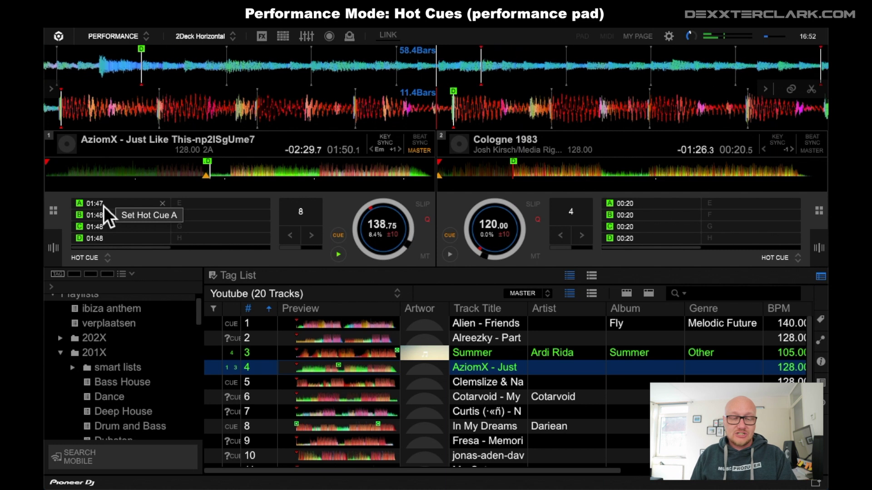
pyautogui.click(104, 206)
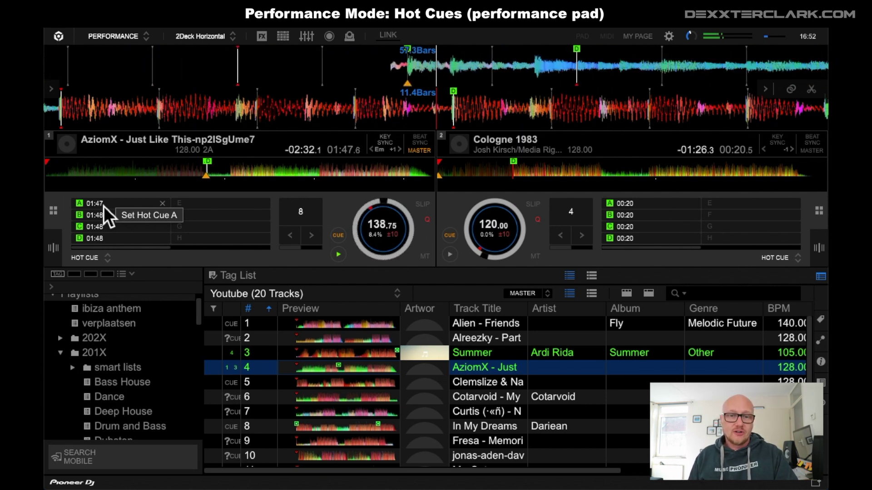
pyautogui.click(104, 207)
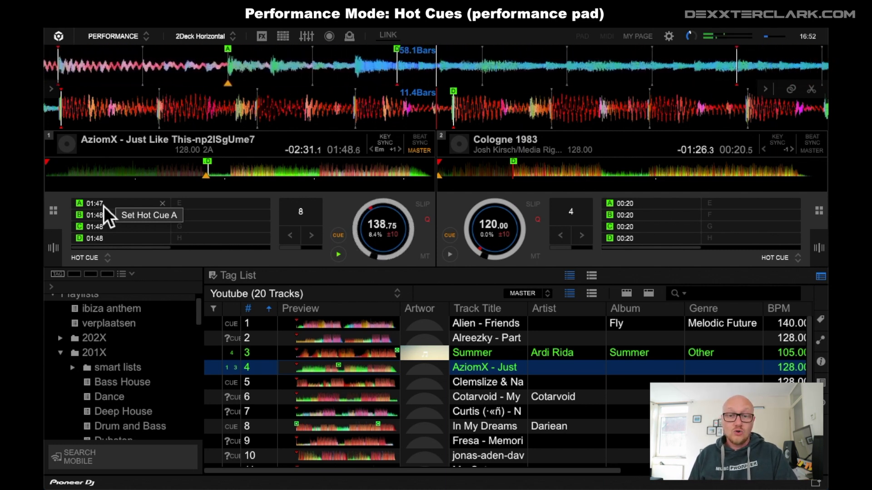
pyautogui.click(103, 206)
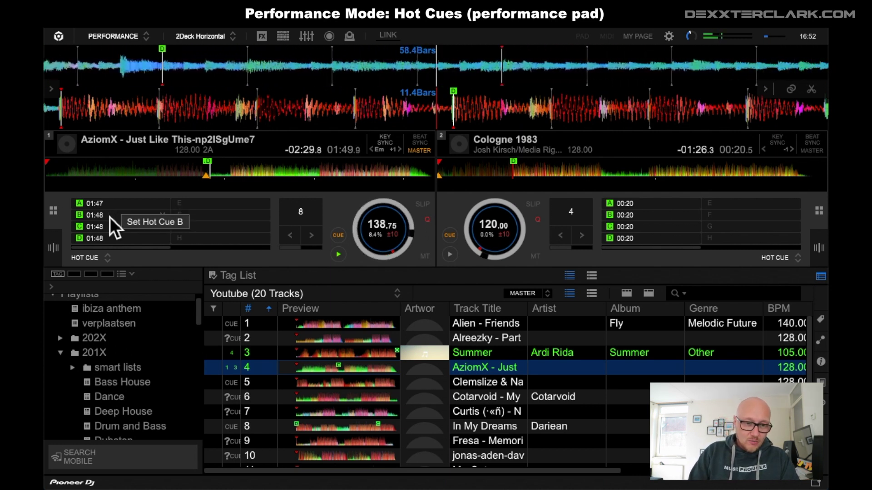
pyautogui.click(112, 240)
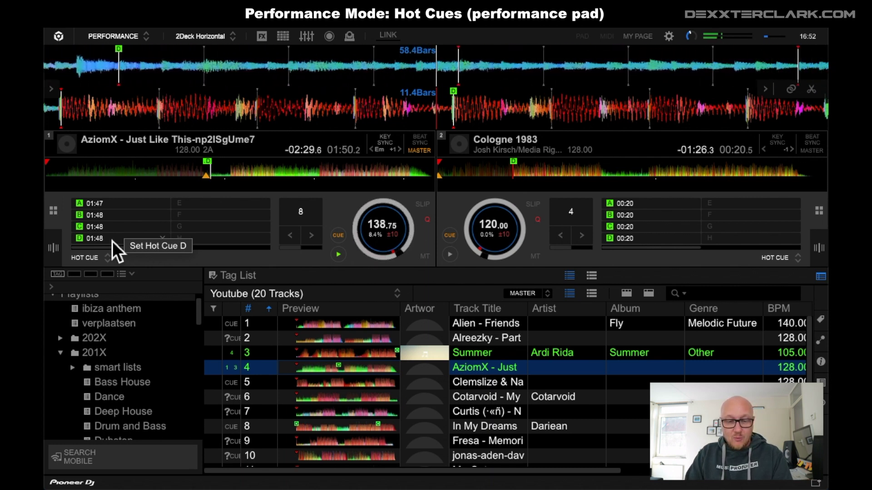
pyautogui.click(112, 241)
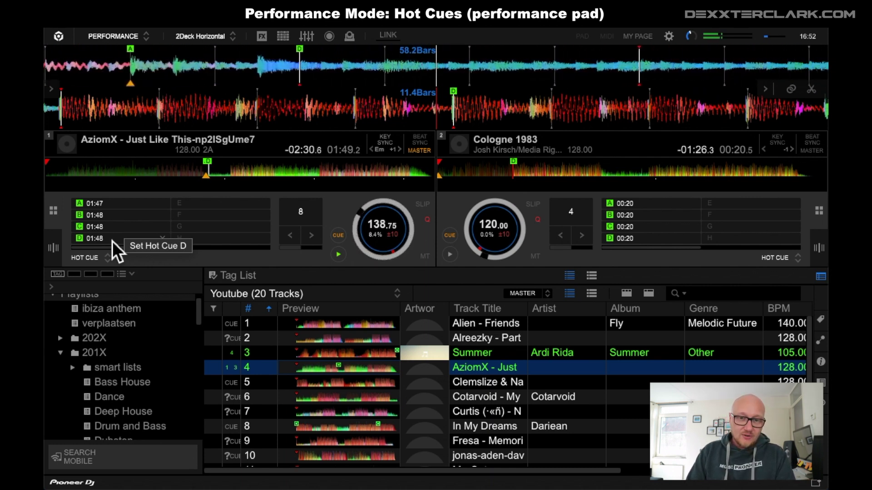
# - Switch to the Browse layout and back to 2Deck Horizontal, and pause deck 1
pyautogui.hotkey('ctrl', 'b')
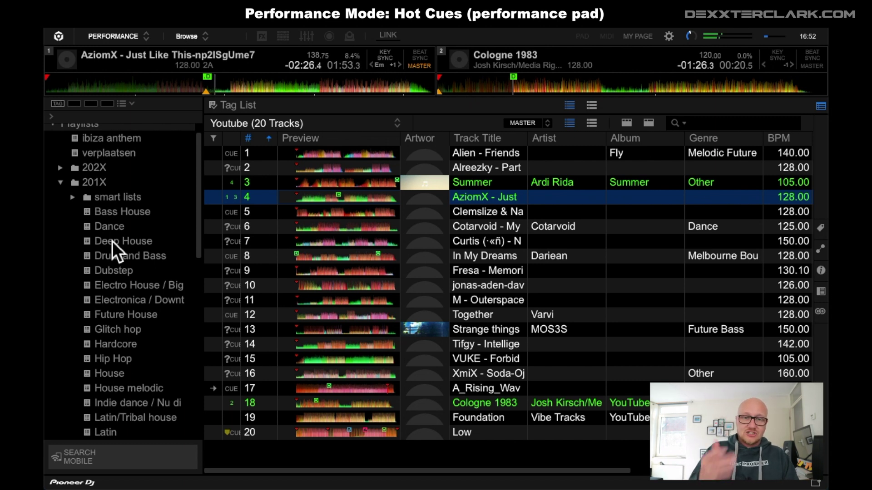
pyautogui.hotkey('ctrl', 'b')
pyautogui.click(336, 256)
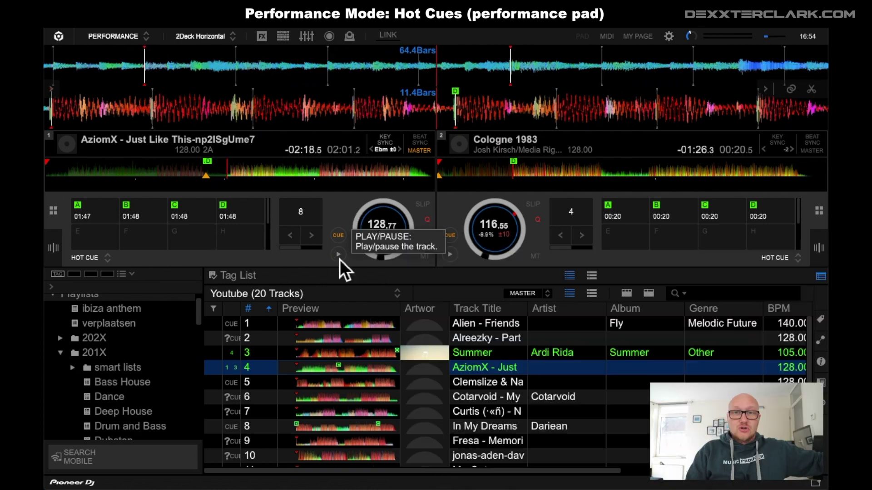
pyautogui.click(339, 256)
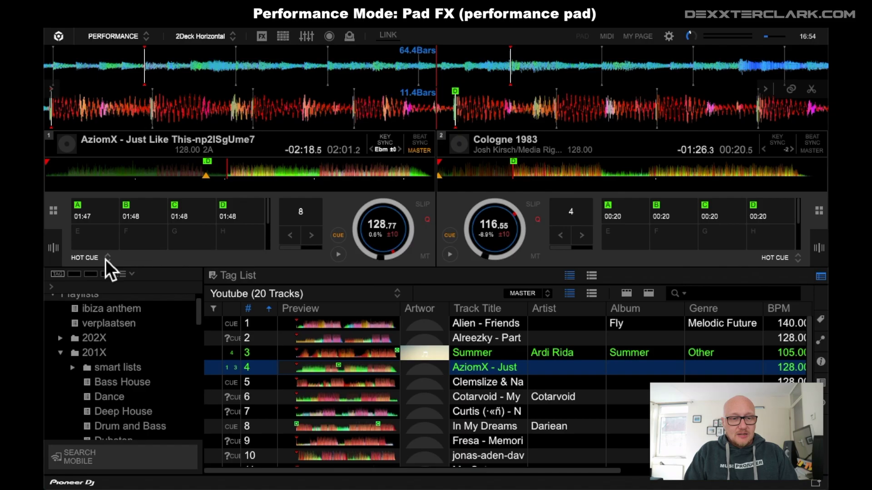
# - Change deck 1's performance pads from Hot Cue to Pad FX and start playback
pyautogui.click(106, 260)
pyautogui.click(123, 287)
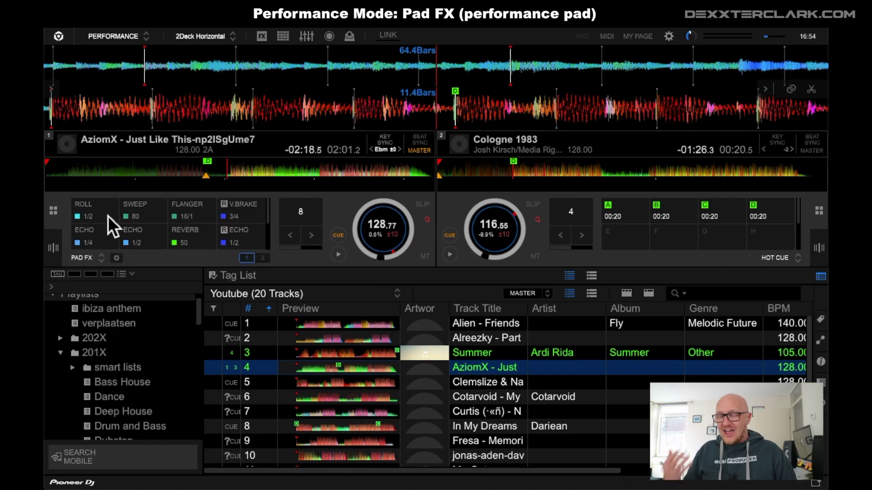
pyautogui.press('XF86AudioRaiseVolume')
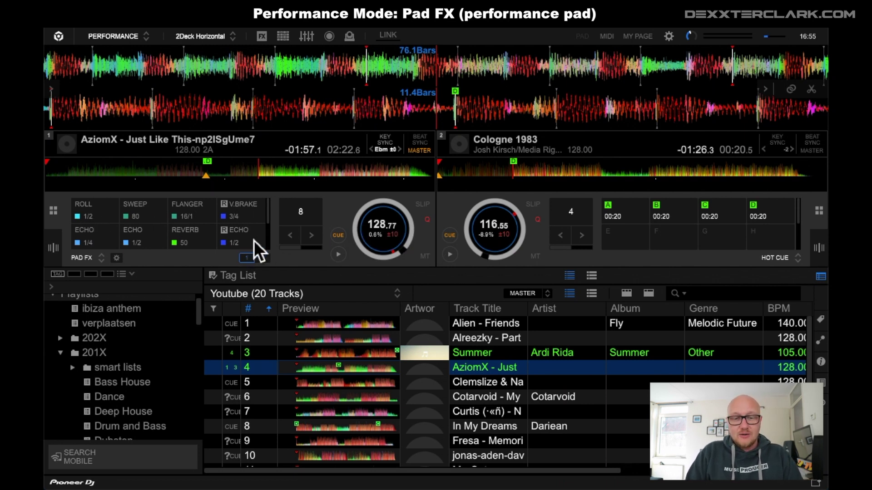
pyautogui.click(344, 256)
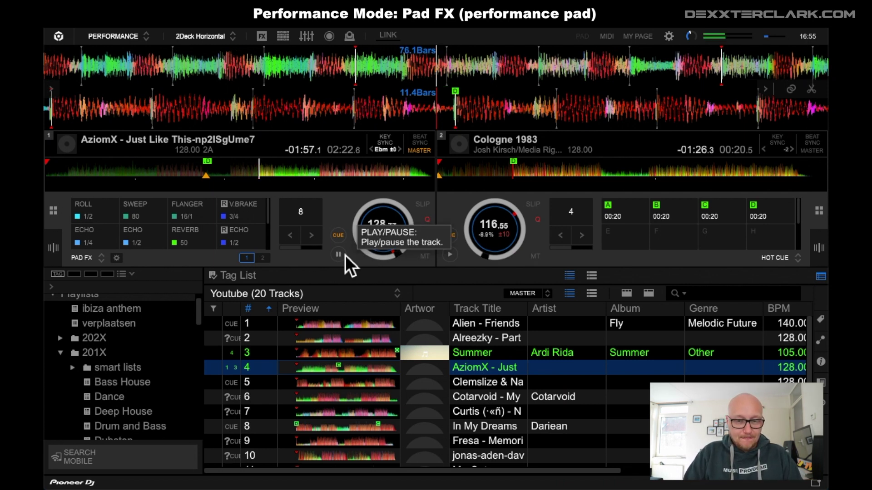
# - Try the Roll, Sweep, Flanger, V.Brake, Echo 1/4 and Reverb pad effects on deck 1 and pause playback
pyautogui.click(105, 217)
pyautogui.click(140, 215)
pyautogui.click(191, 215)
pyautogui.click(244, 213)
pyautogui.click(243, 210)
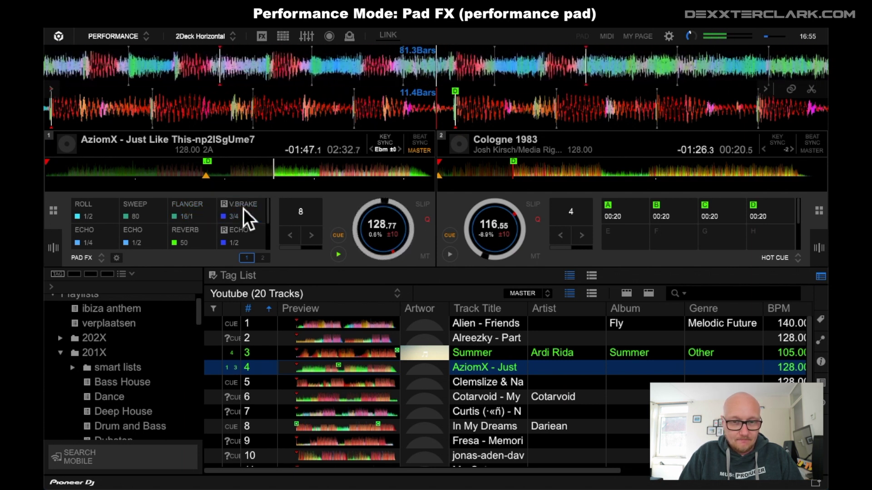
pyautogui.click(107, 245)
pyautogui.click(108, 245)
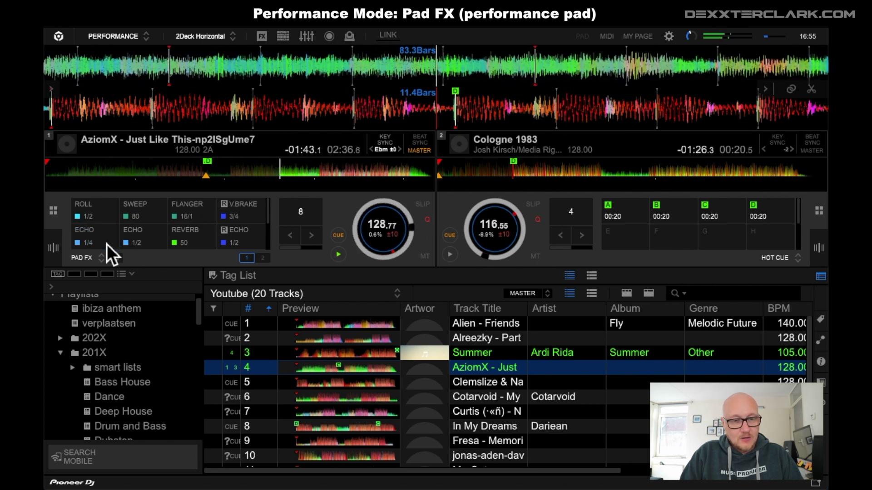
pyautogui.click(193, 243)
pyautogui.click(193, 244)
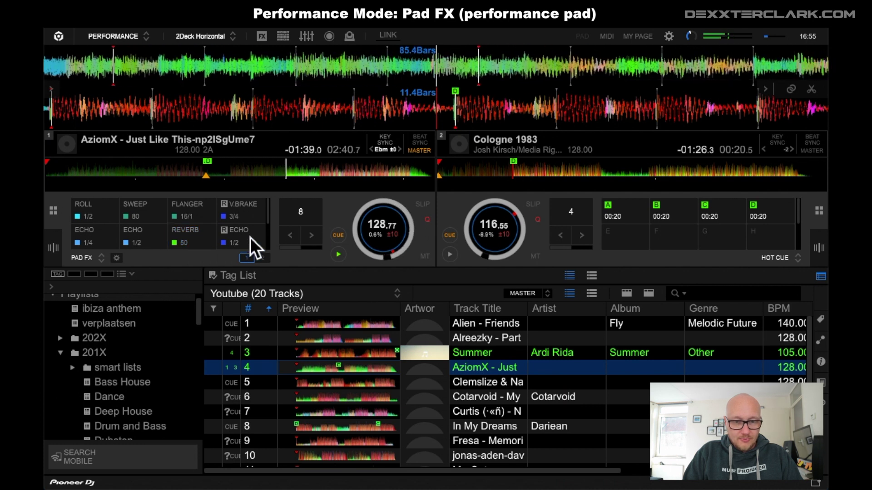
pyautogui.click(343, 253)
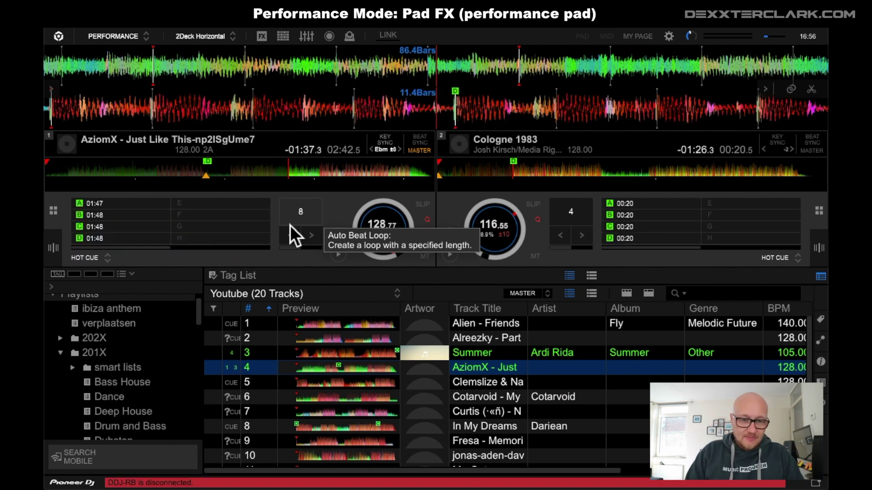
# - Return deck 1's performance pads to Pad FX and resume playback
pyautogui.click(104, 258)
pyautogui.click(105, 286)
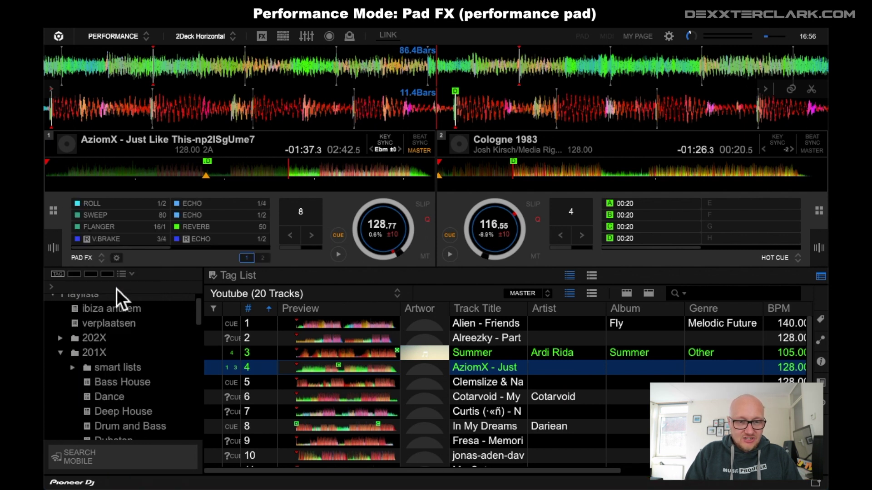
pyautogui.click(341, 257)
# - Trigger deck 1's Roll, Sweep, Flanger, V.Brake, Echo 1/4, Reverb 50 and release Echo 1/2 effects in turn
pyautogui.click(114, 208)
pyautogui.click(115, 214)
pyautogui.click(114, 229)
pyautogui.click(118, 240)
pyautogui.click(204, 205)
pyautogui.click(208, 225)
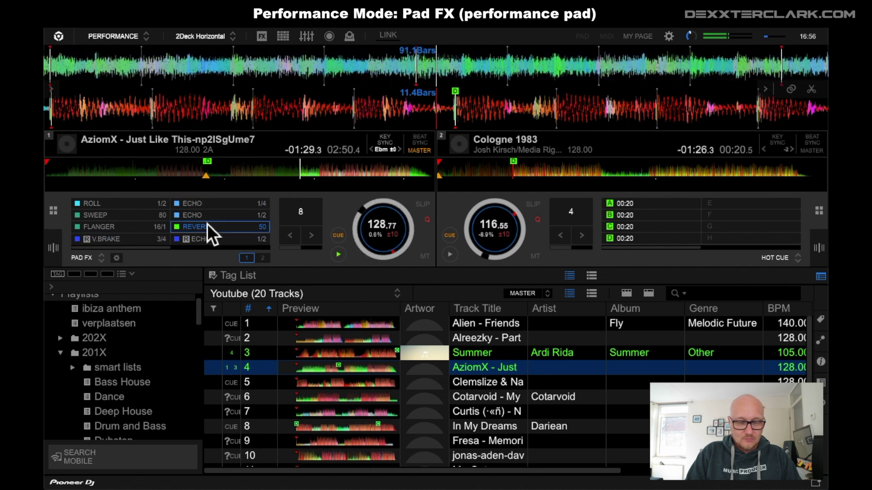
pyautogui.click(215, 238)
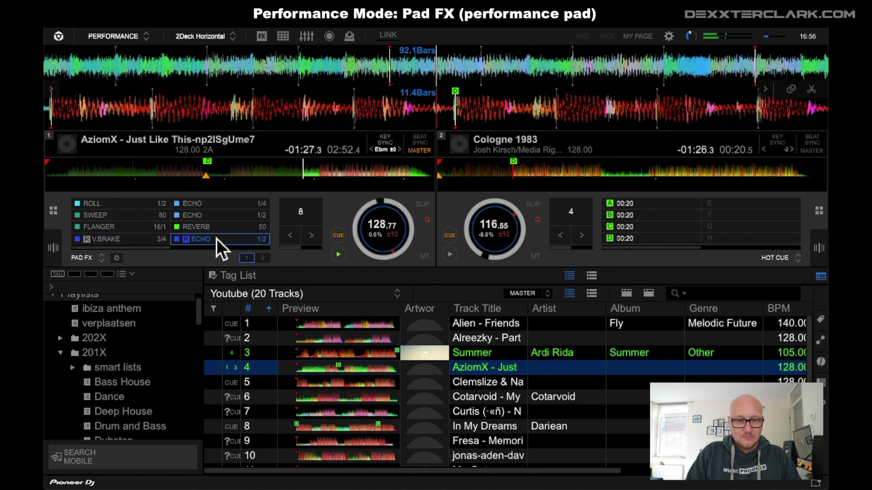
# - Trigger deck 1's release Echo 1/2 effect and display the second set of Pad FX in bank 1
pyautogui.click(240, 241)
pyautogui.click(227, 248)
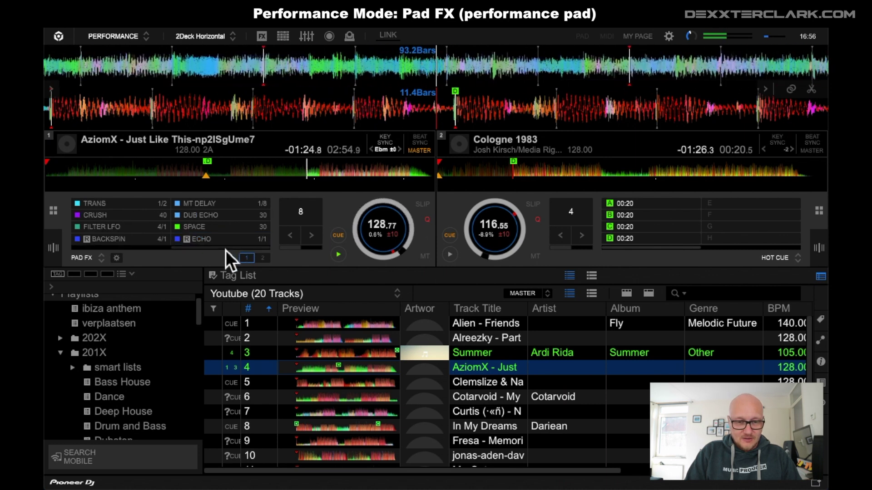
pyautogui.click(150, 247)
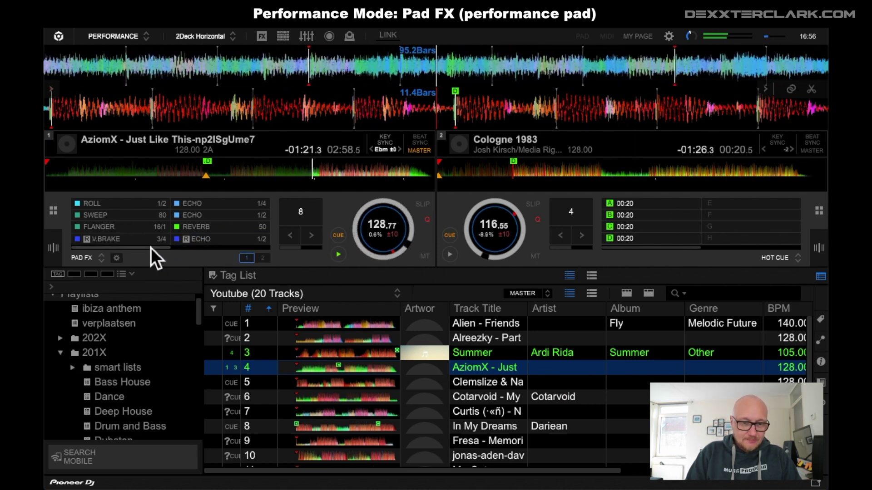
pyautogui.click(192, 250)
# - Trigger deck 1's Trans, Crush, Filter LFO, MT Delay, Dub Echo, Space and release Echo 1/1 effects in turn
pyautogui.click(132, 206)
pyautogui.click(133, 219)
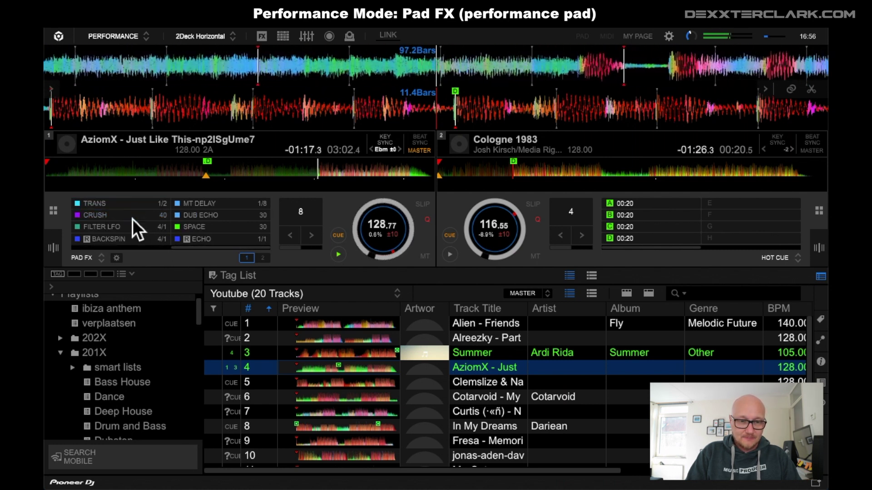
pyautogui.click(132, 229)
pyautogui.click(205, 203)
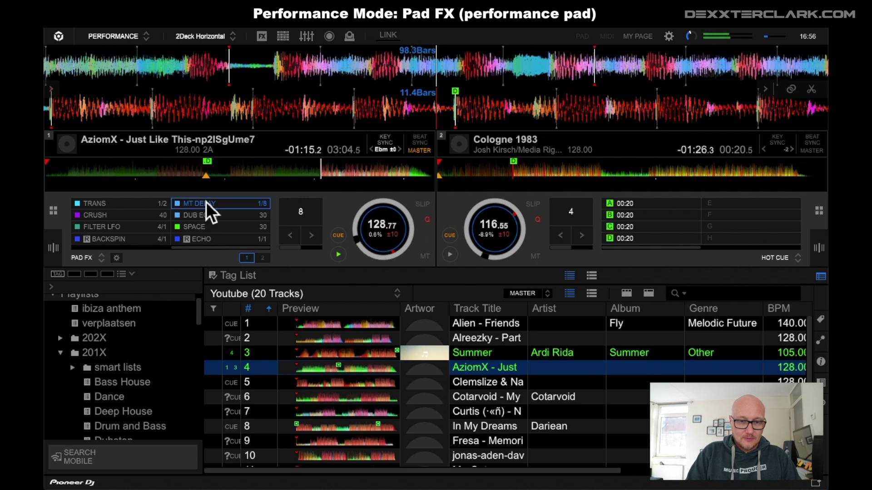
pyautogui.click(208, 213)
pyautogui.click(209, 228)
pyautogui.click(214, 239)
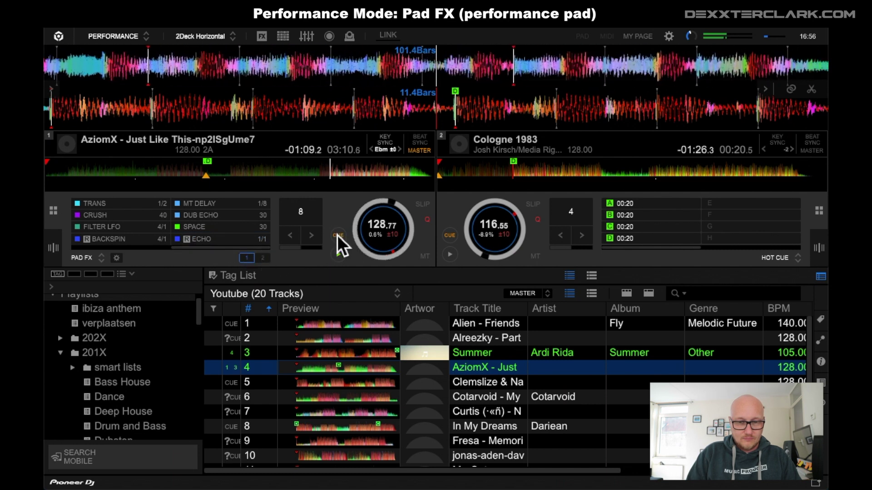
# - Show Pad FX bank 2 through to its Slip Loop and Rev Roll effects, and change deck 1's pads to Slicer
pyautogui.click(262, 258)
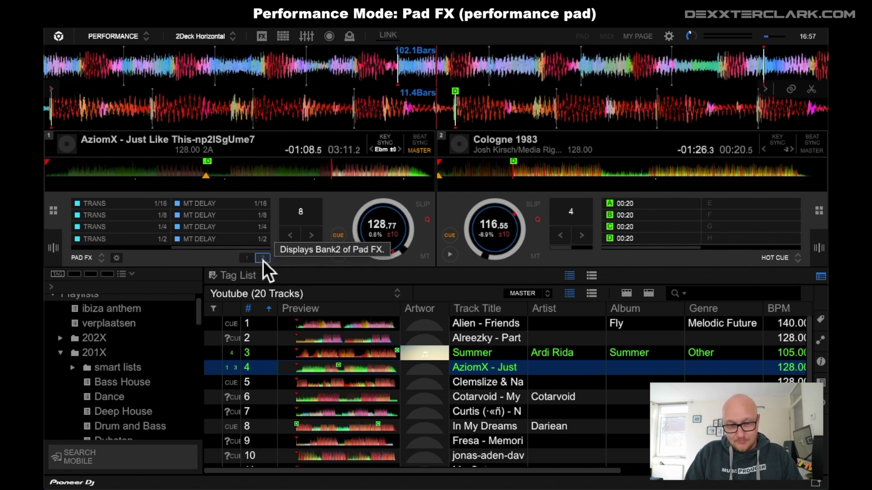
pyautogui.moveTo(234, 248); pyautogui.dragTo(158, 249)
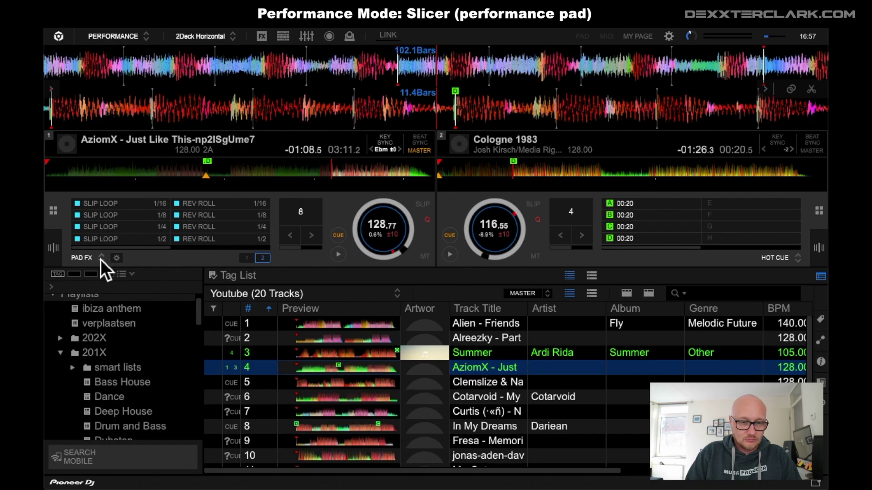
pyautogui.click(100, 259)
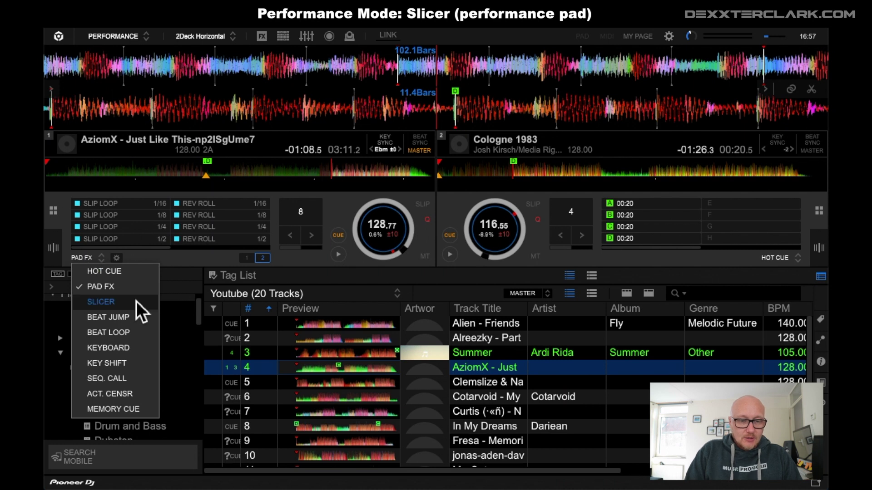
pyautogui.click(101, 302)
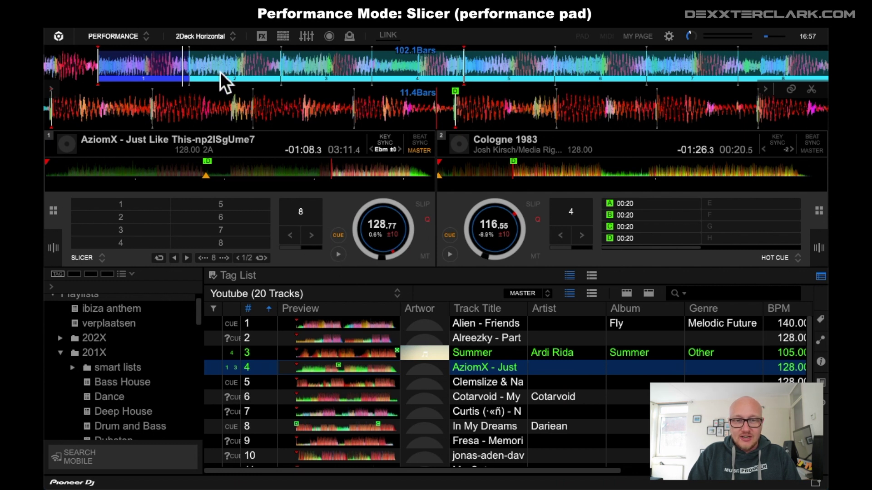
# - Play deck 1, trigger slices 1 and 2 with the Slicer pads, and pause playback
pyautogui.click(345, 258)
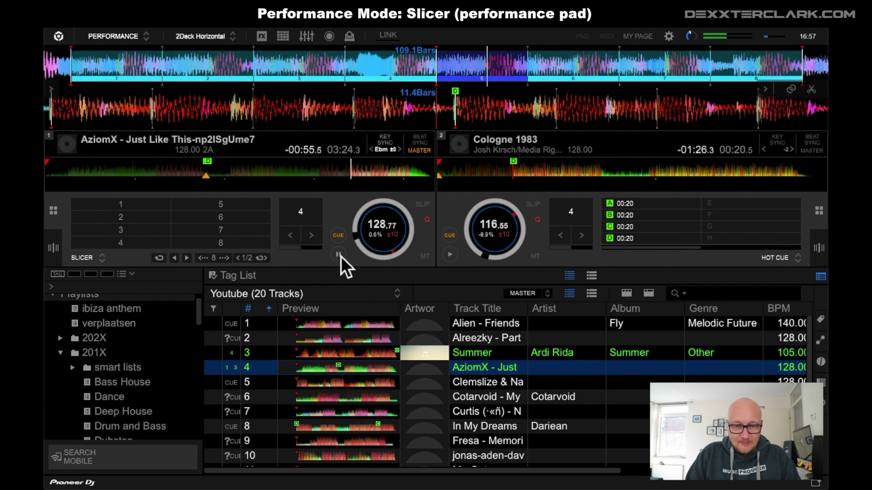
pyautogui.click(305, 238)
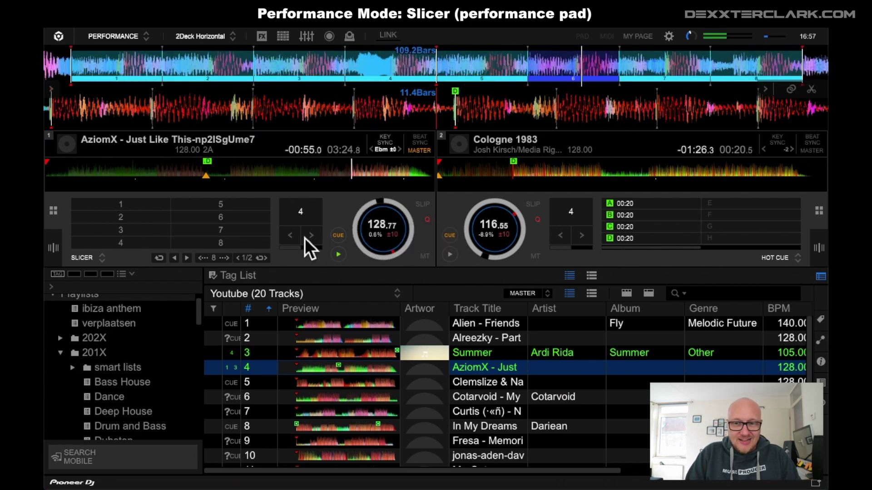
pyautogui.click(136, 205)
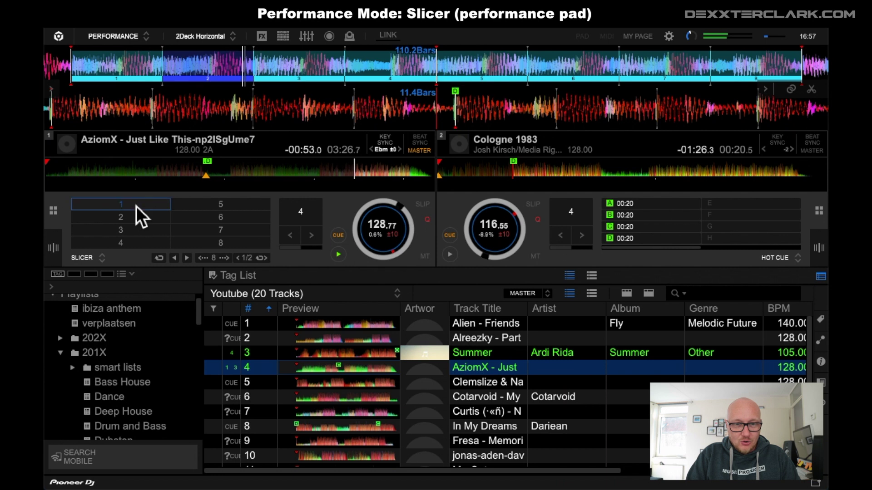
pyautogui.click(136, 207)
pyautogui.click(140, 219)
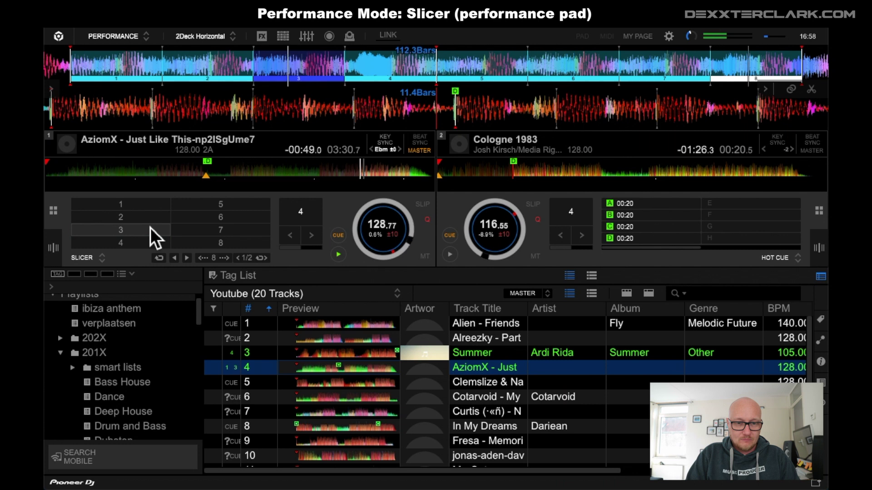
pyautogui.click(338, 255)
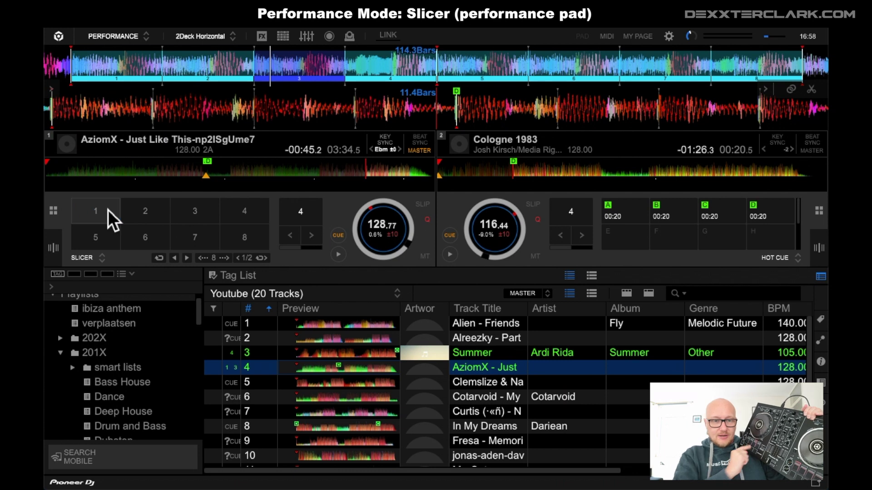
# - Play and pause deck 1 in Slicer mode, and resume playback to trigger slice 1
pyautogui.click(340, 259)
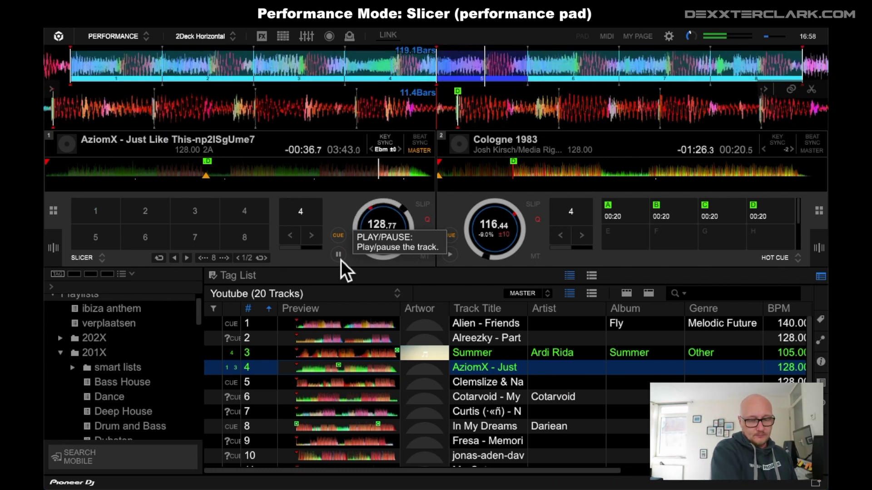
pyautogui.click(341, 260)
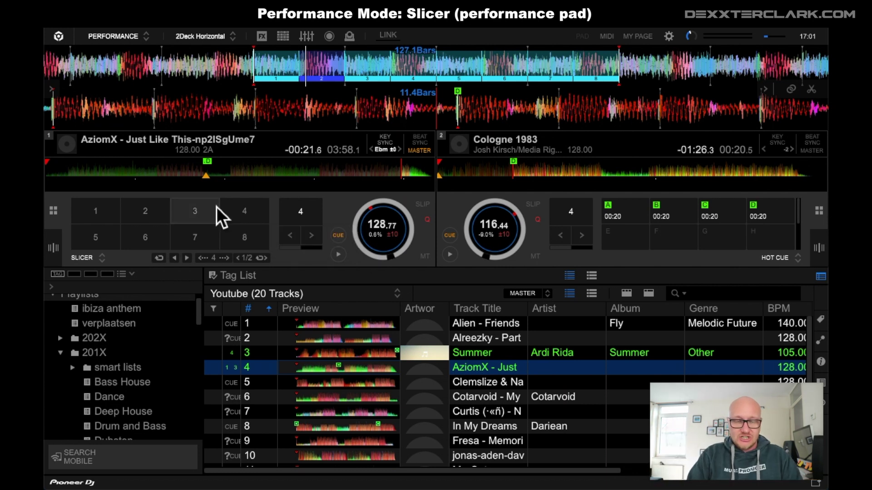
pyautogui.click(338, 255)
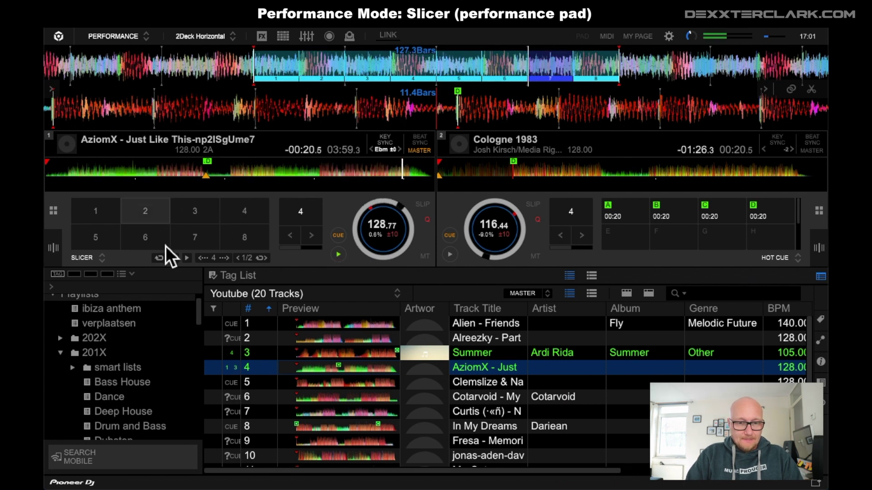
pyautogui.click(109, 219)
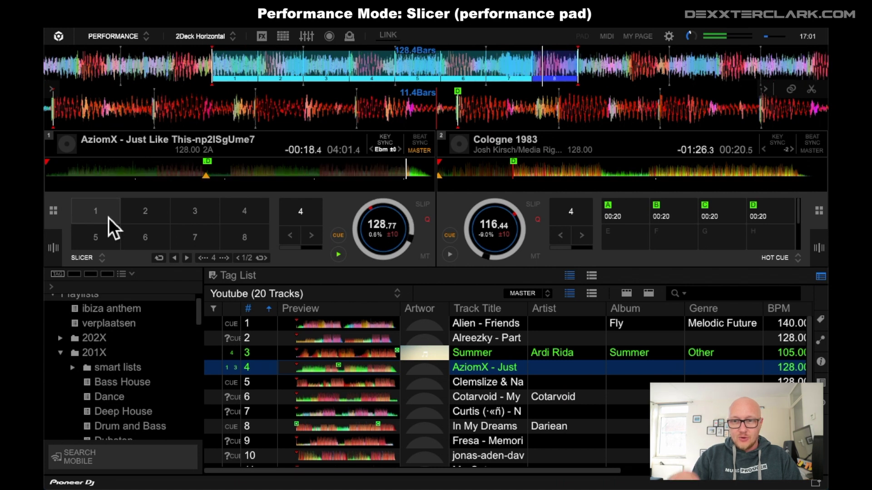
# - Try the slicer loop on deck 1 by turning it on, triggering slice 1 and turning it off, and pause playback
pyautogui.click(158, 258)
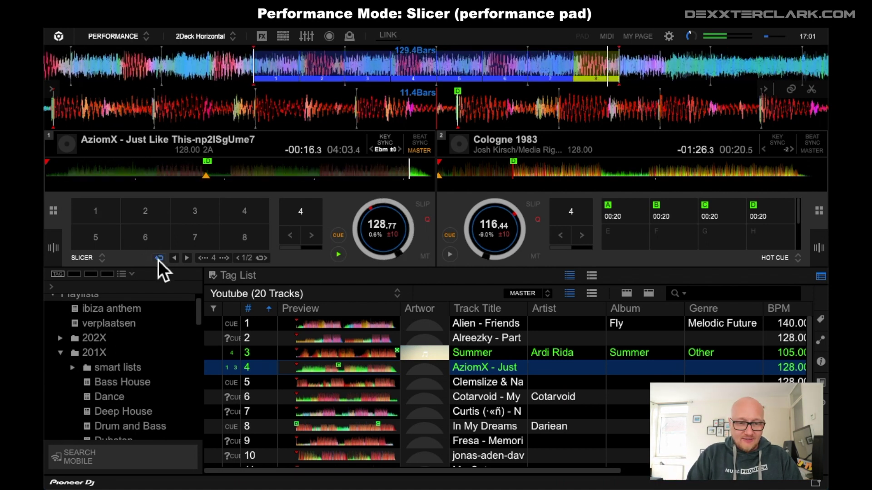
pyautogui.click(103, 211)
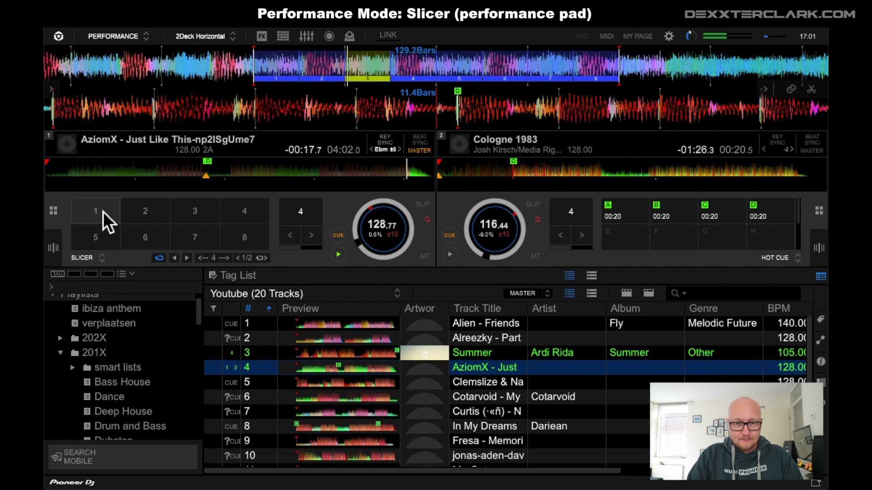
pyautogui.click(159, 257)
pyautogui.click(339, 256)
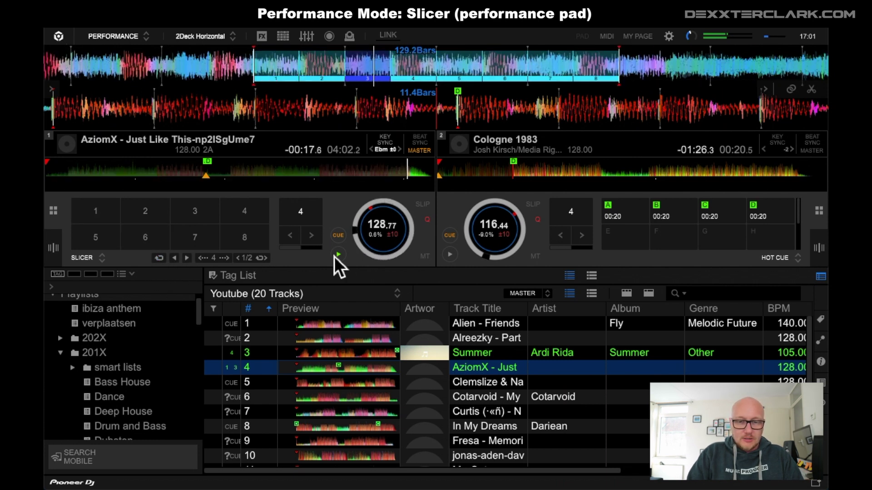
# - Start deck 1's playback and lengthen the slicer range to 8 beats
pyautogui.click(202, 258)
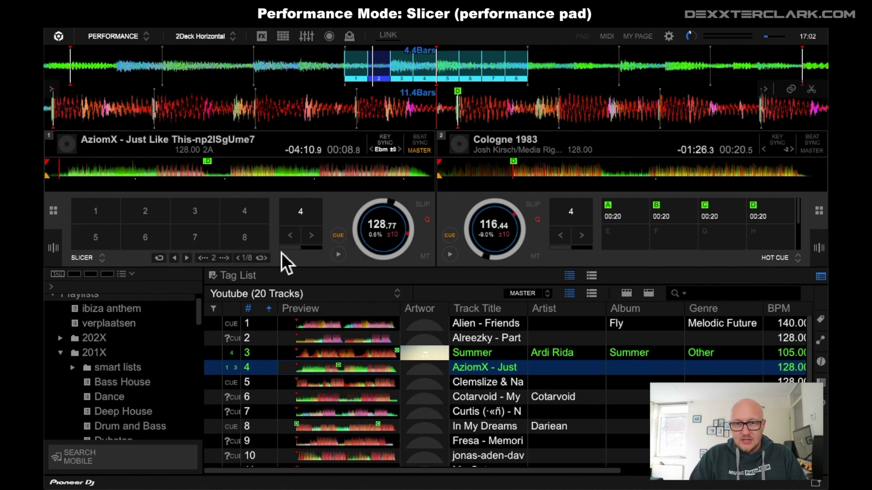
pyautogui.click(337, 254)
pyautogui.click(229, 259)
pyautogui.click(230, 259)
pyautogui.click(229, 259)
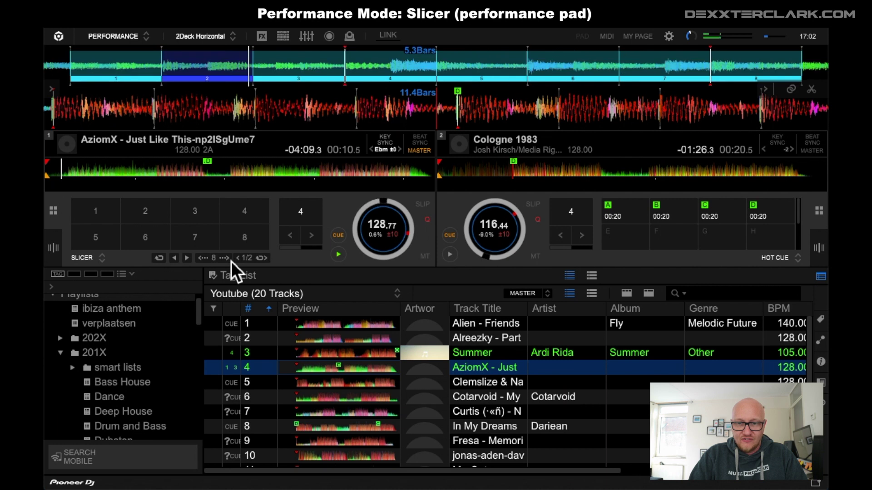
# - Shorten deck 1's slicer range to 2 beats and pause playback
pyautogui.click(201, 258)
pyautogui.click(201, 258)
pyautogui.click(201, 258)
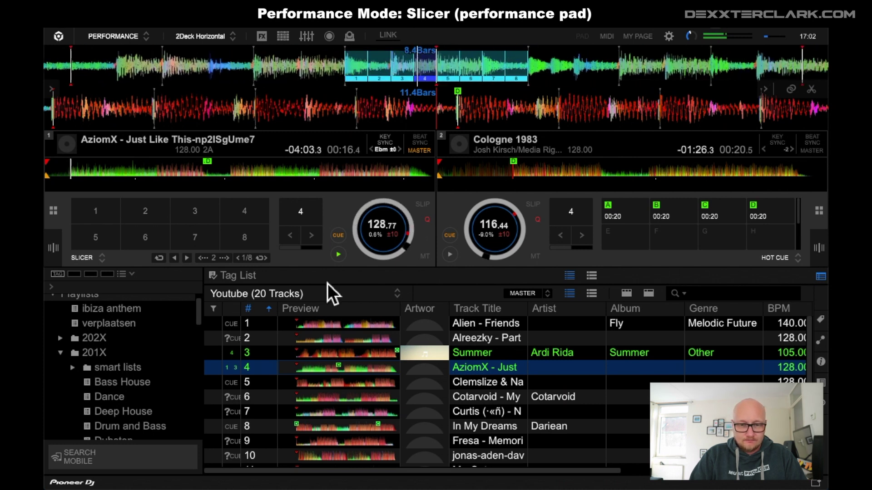
pyautogui.click(338, 255)
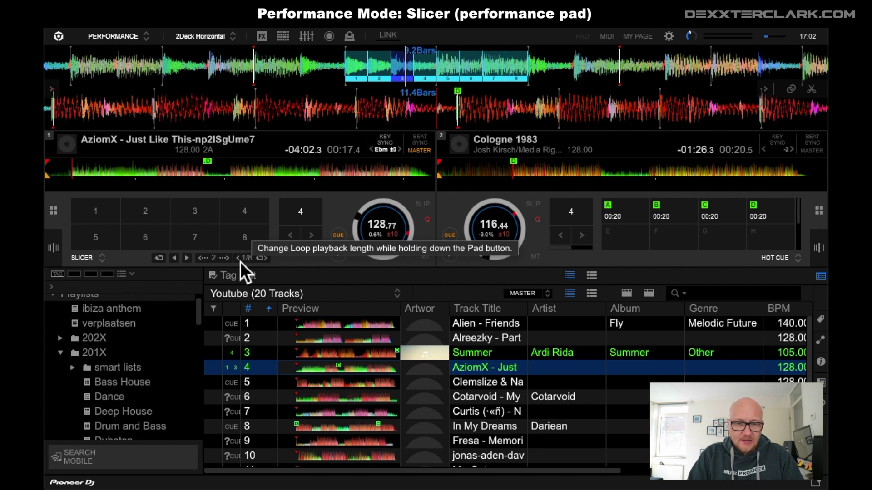
# - Resume deck 1 and trigger slice 1 with the pad-hold loop length set to 1/4 and to 1/8
pyautogui.click(341, 255)
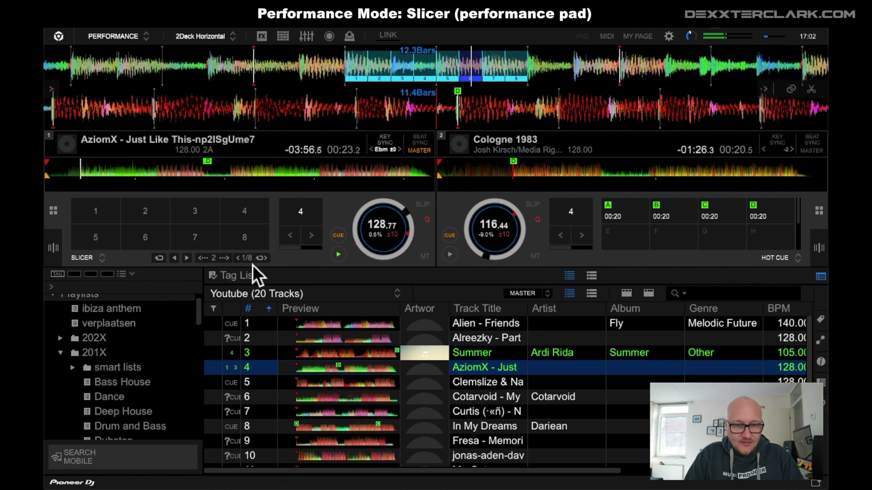
pyautogui.click(267, 260)
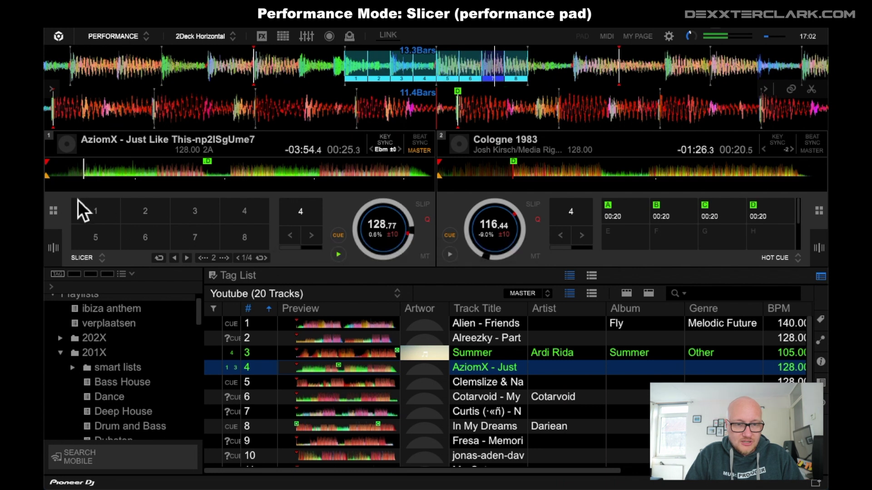
pyautogui.click(86, 213)
pyautogui.click(207, 245)
pyautogui.click(239, 259)
pyautogui.click(100, 217)
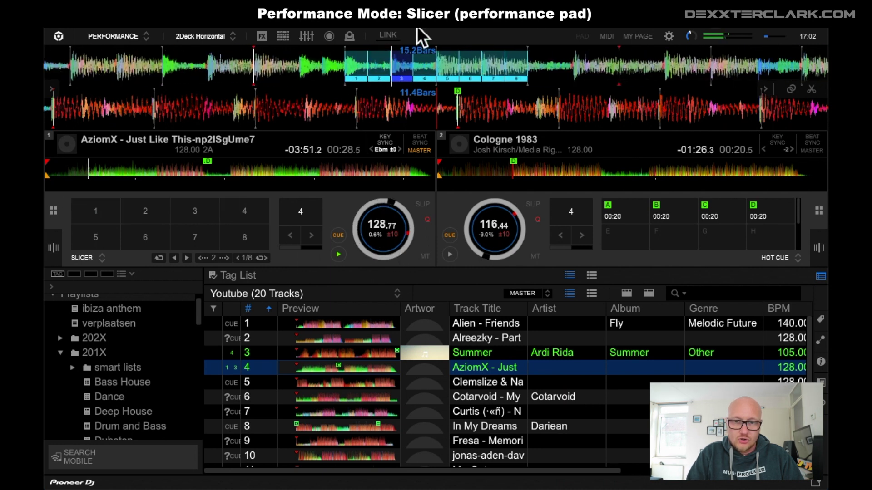
# - Trigger slice 1 on deck 1 with a 1/4 loop length, shorten the length to 1/16 and pause playback
pyautogui.click(269, 261)
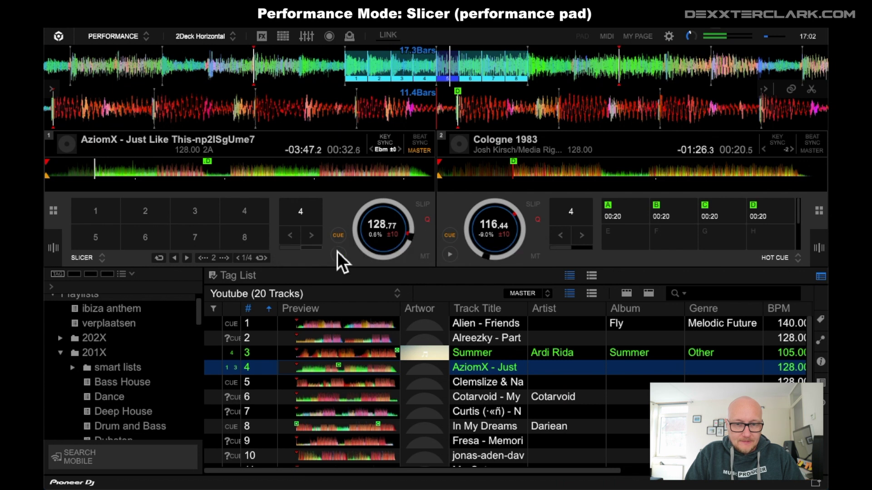
pyautogui.click(110, 218)
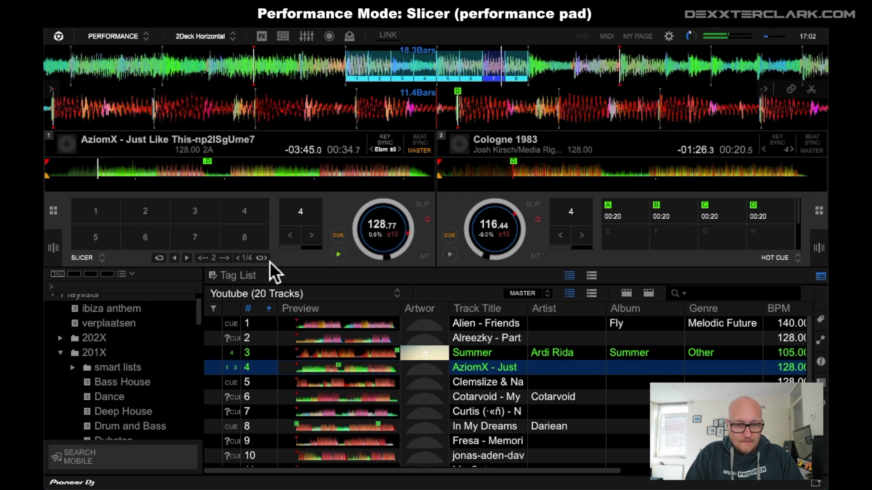
pyautogui.click(238, 258)
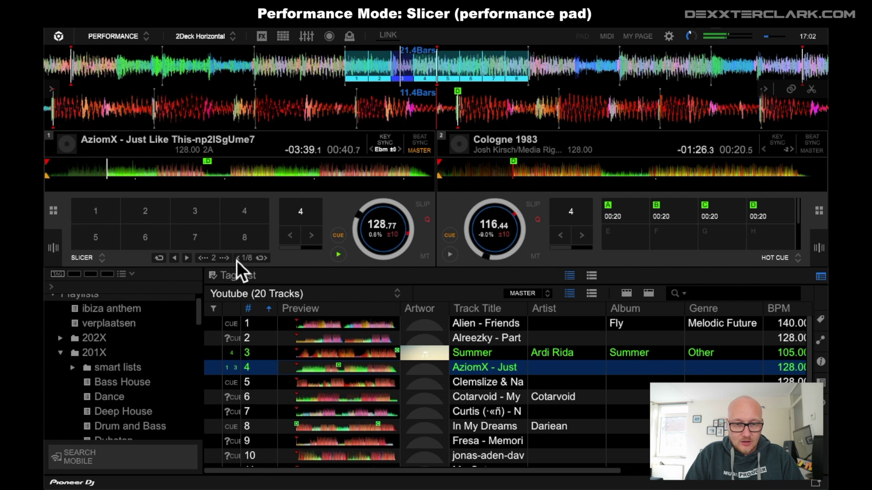
pyautogui.click(238, 259)
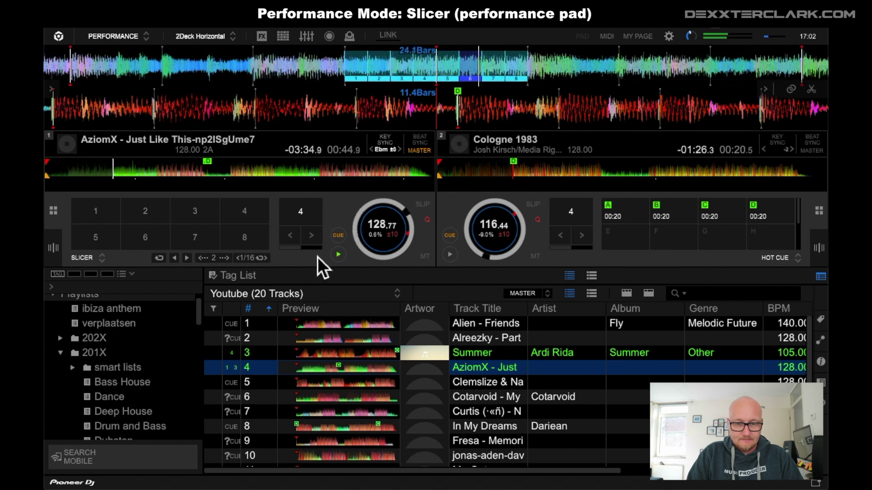
pyautogui.click(338, 256)
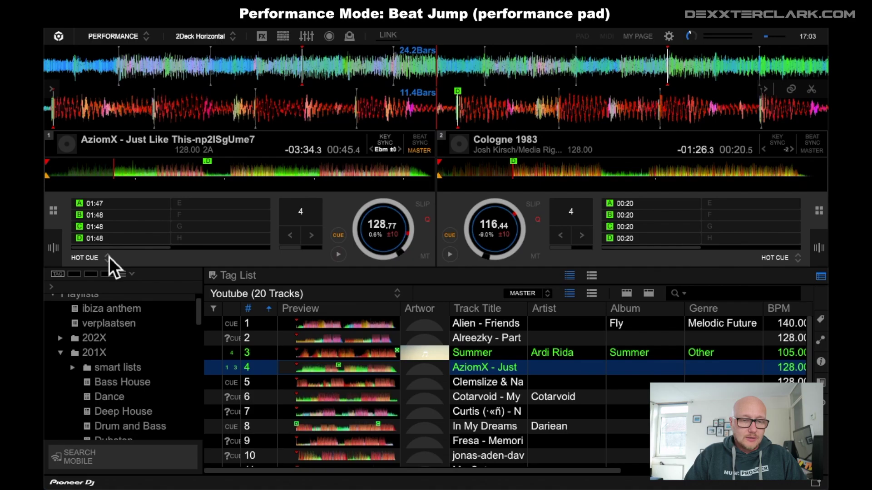
# - Change deck 1's performance pads from Hot Cue to Beat Jump
pyautogui.click(109, 257)
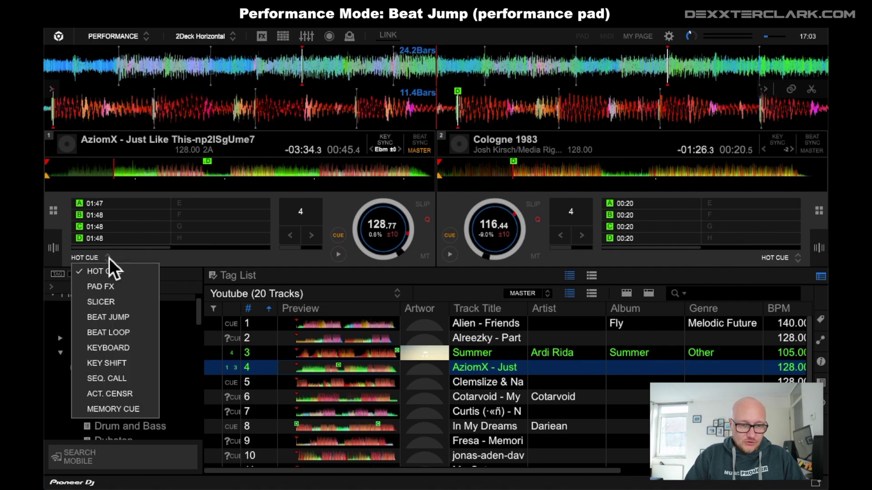
pyautogui.click(140, 318)
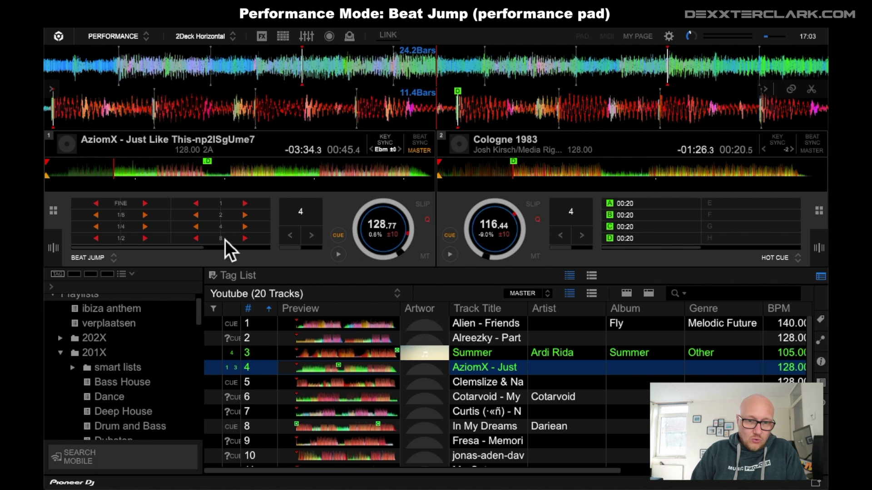
# - Start deck 1 and use the Beat Jump pads to skip forward by 1, 4 and 8 beats
pyautogui.click(339, 255)
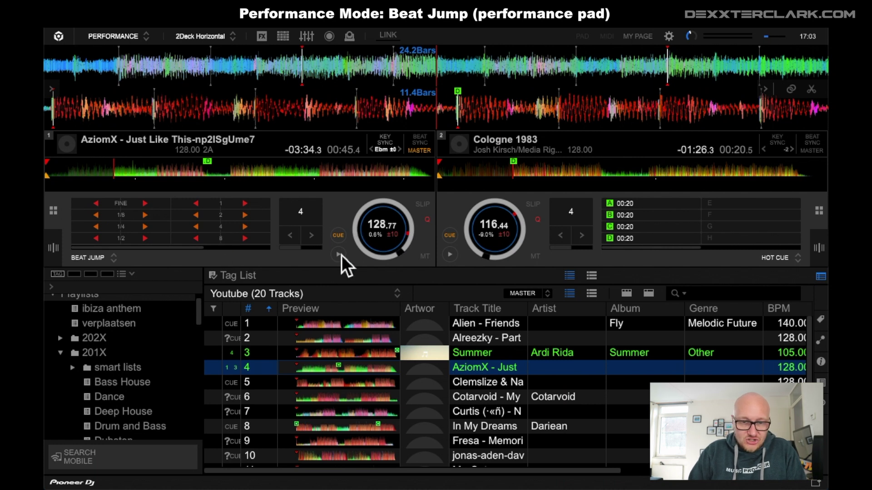
pyautogui.click(248, 208)
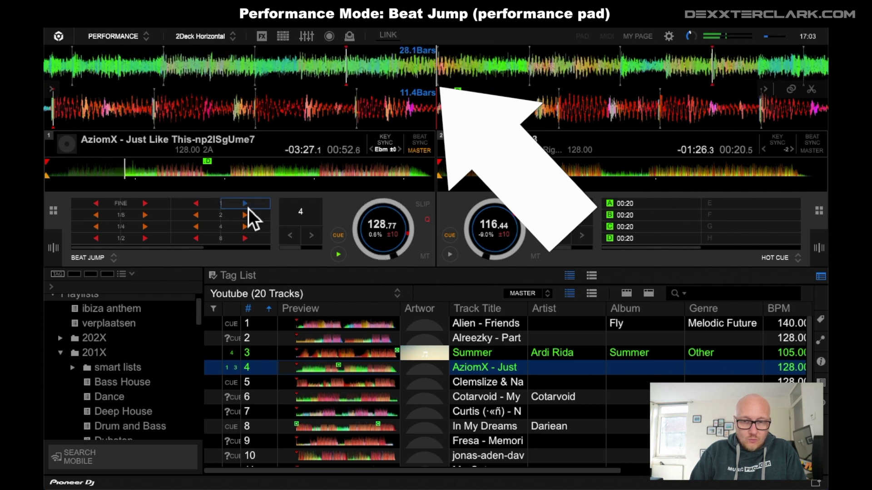
pyautogui.click(248, 209)
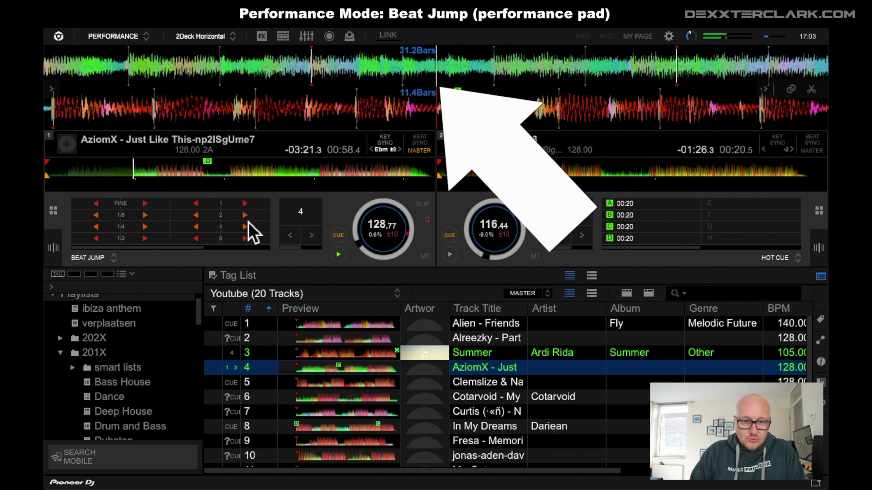
pyautogui.click(248, 223)
pyautogui.click(249, 223)
pyautogui.click(249, 227)
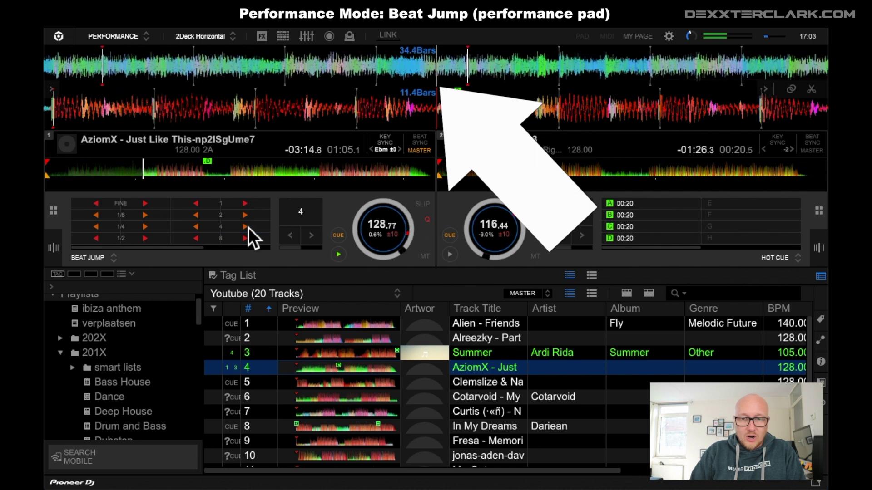
pyautogui.click(248, 228)
pyautogui.click(248, 227)
pyautogui.click(249, 227)
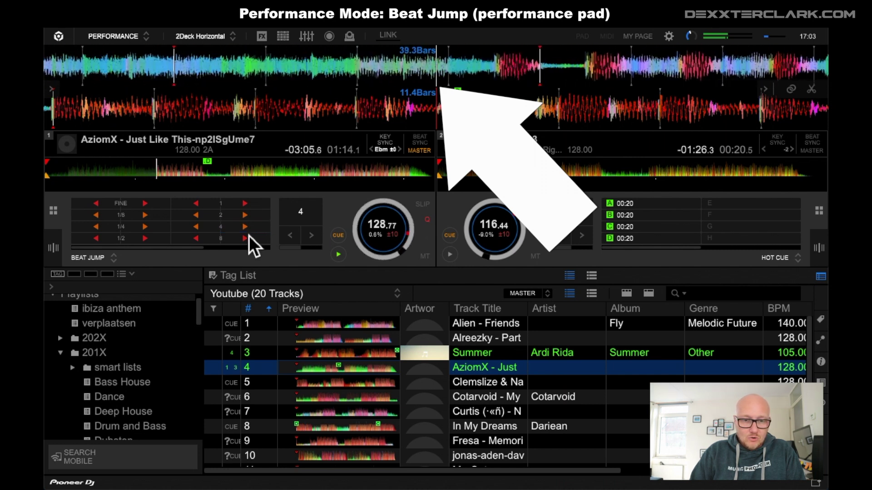
pyautogui.click(249, 235)
pyautogui.click(247, 243)
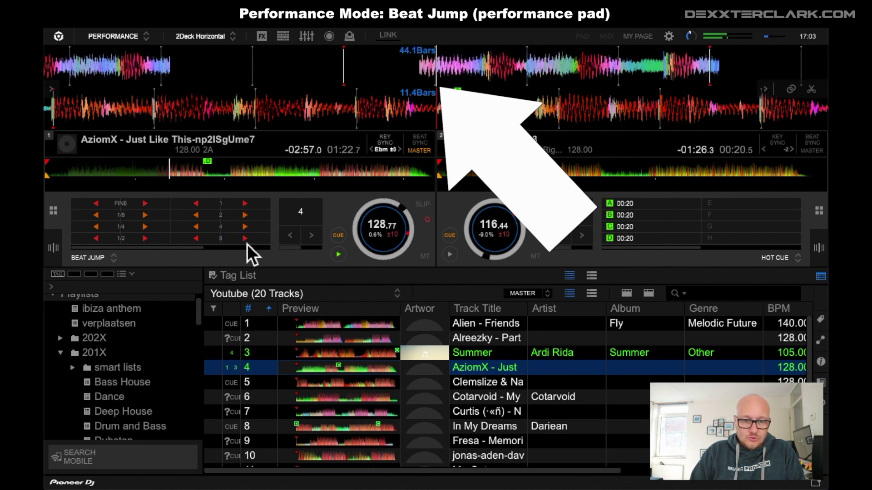
pyautogui.click(248, 244)
# - Jump deck 1 backward repeatedly by 8 beats, once by 4 beats and repeatedly by 1 beat
pyautogui.click(200, 242)
pyautogui.click(201, 242)
pyautogui.click(201, 242)
pyautogui.click(201, 242)
pyautogui.click(200, 227)
pyautogui.click(197, 204)
pyautogui.click(197, 204)
pyautogui.click(198, 204)
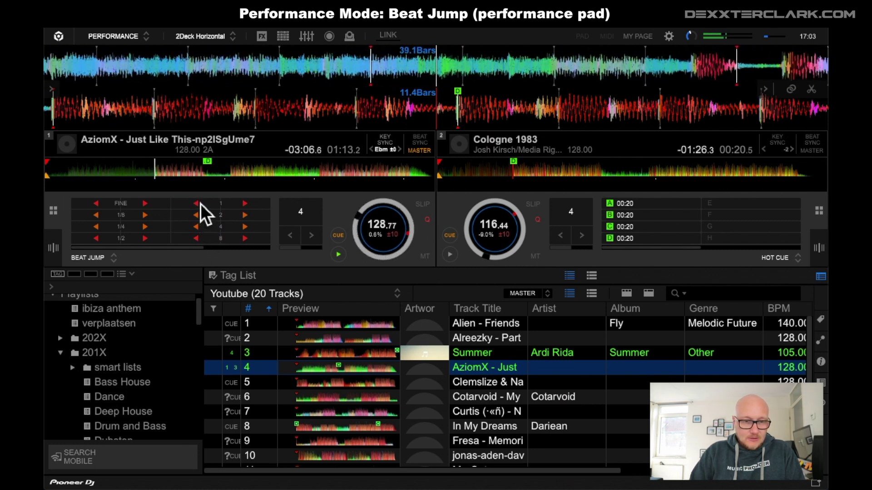
# - Jump deck 1 backward repeatedly by 1/2, 1/4 and 1/8 beat
pyautogui.click(100, 242)
pyautogui.click(100, 240)
pyautogui.click(100, 240)
pyautogui.click(100, 226)
pyautogui.click(100, 226)
pyautogui.click(100, 225)
pyautogui.click(100, 218)
pyautogui.click(99, 220)
pyautogui.click(100, 220)
pyautogui.click(100, 219)
pyautogui.click(100, 220)
pyautogui.click(100, 220)
pyautogui.click(100, 220)
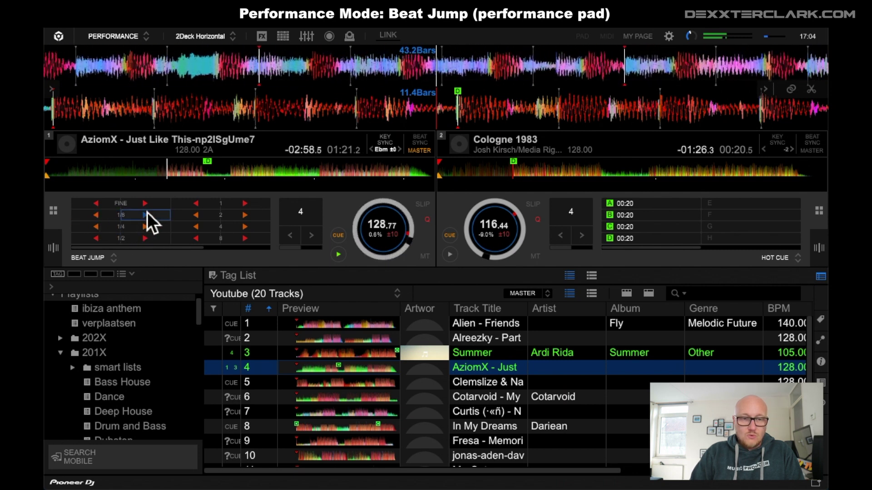
# - Pause deck 1 and show the Beat Jump pads for jumps from 1 to 128 beats
pyautogui.click(339, 254)
pyautogui.click(259, 248)
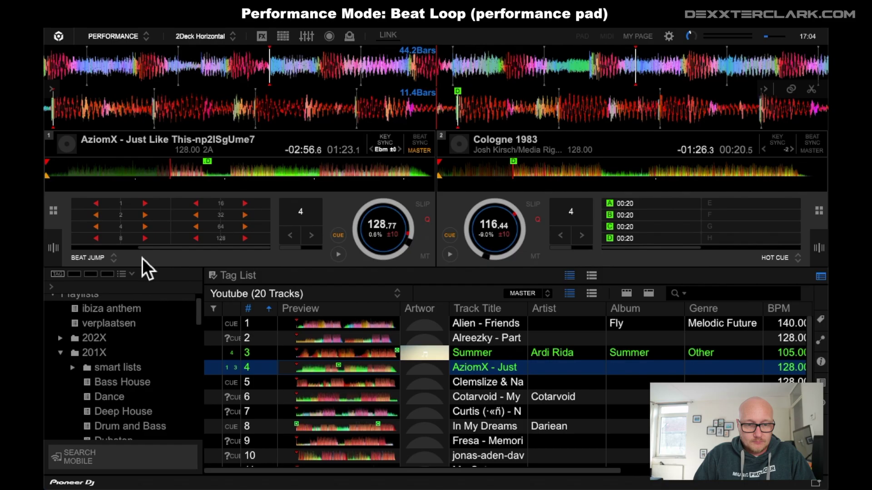
# - Change deck 1's performance pads to Beat Loop and loop the playing track at 1/64, 1 and 2 beats
pyautogui.click(111, 258)
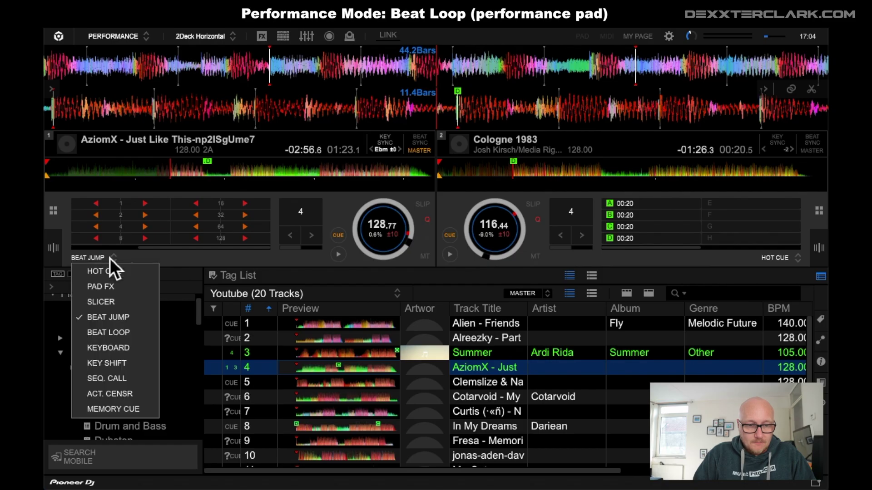
pyautogui.click(144, 333)
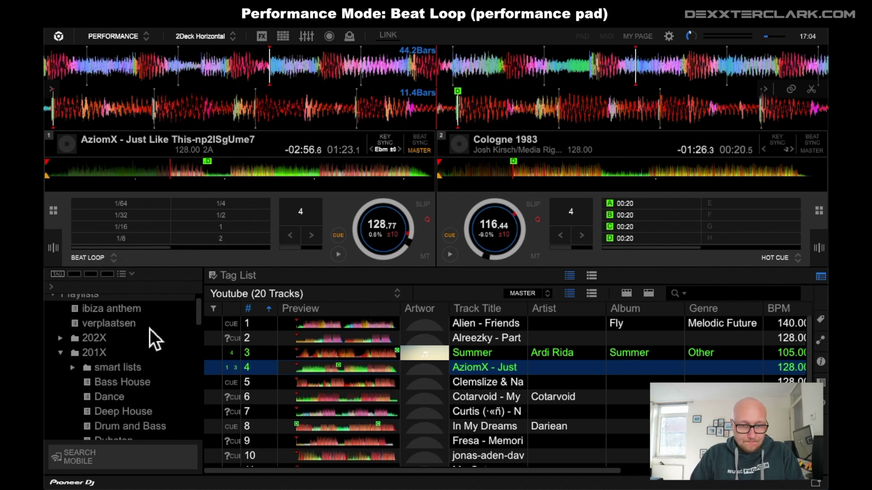
pyautogui.click(339, 255)
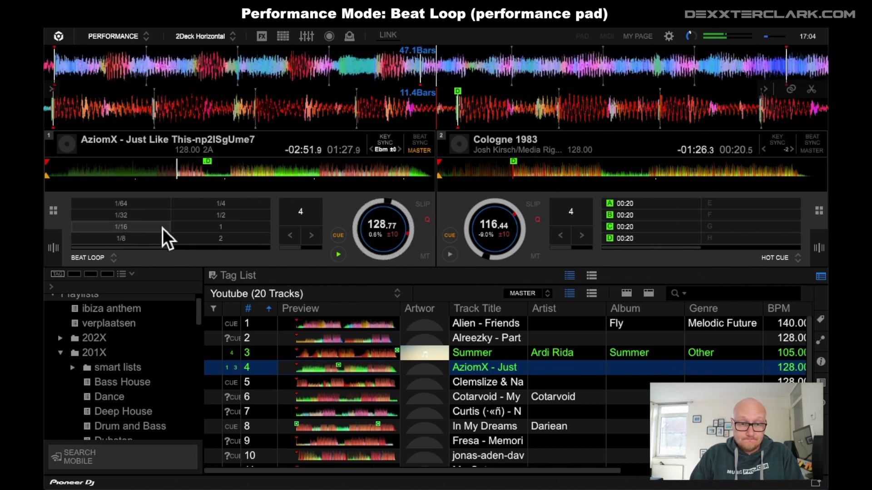
pyautogui.click(151, 206)
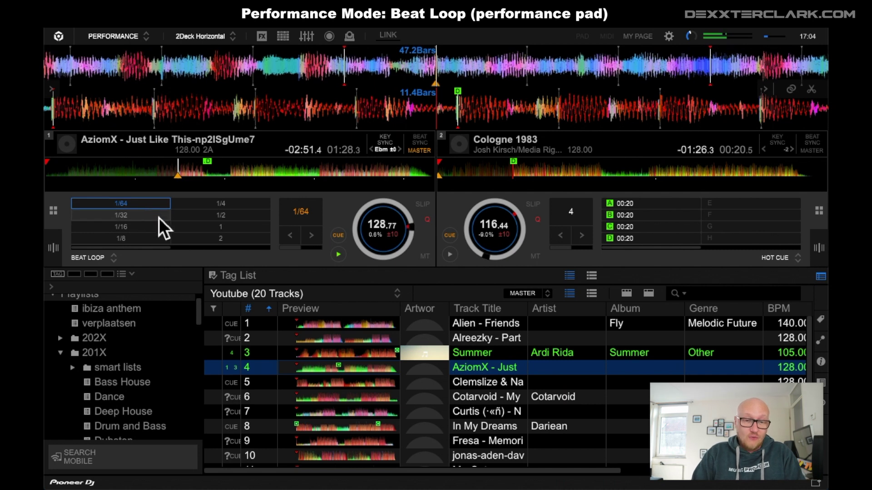
pyautogui.click(213, 231)
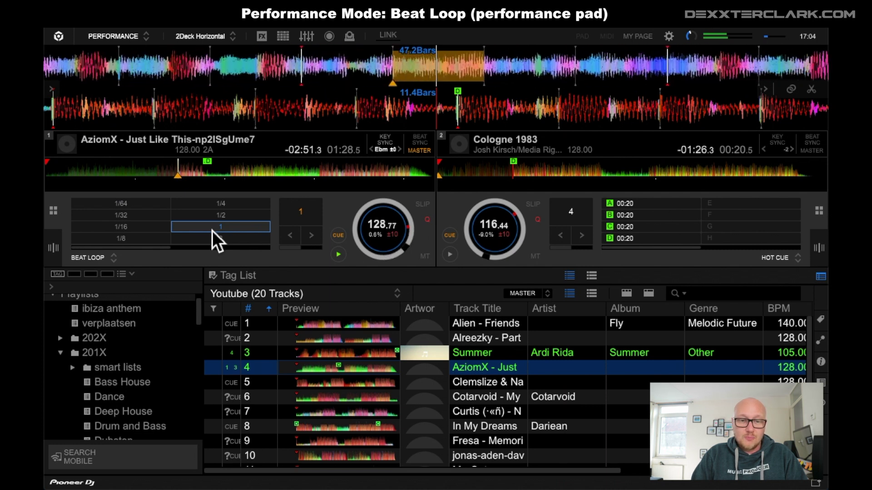
pyautogui.click(215, 242)
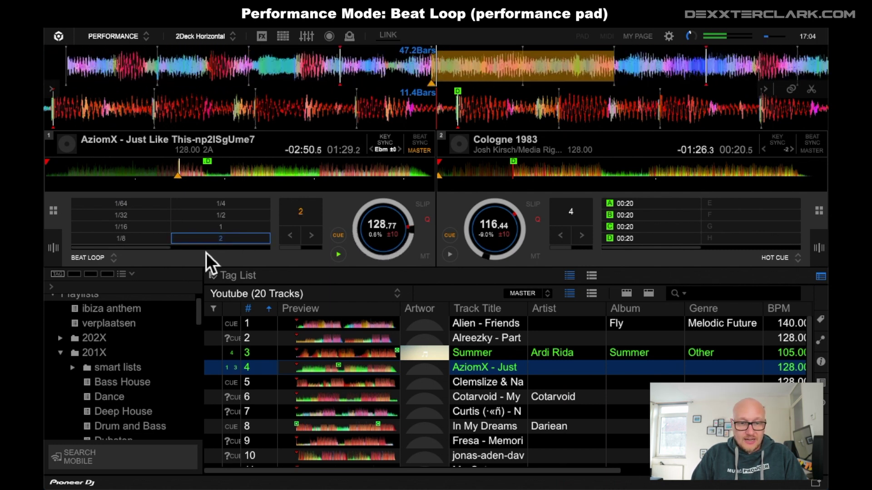
# - Loop deck 1 at 4, 8 and 16 beats using the larger Beat Loop sizes, and pause playback
pyautogui.click(206, 248)
pyautogui.click(145, 208)
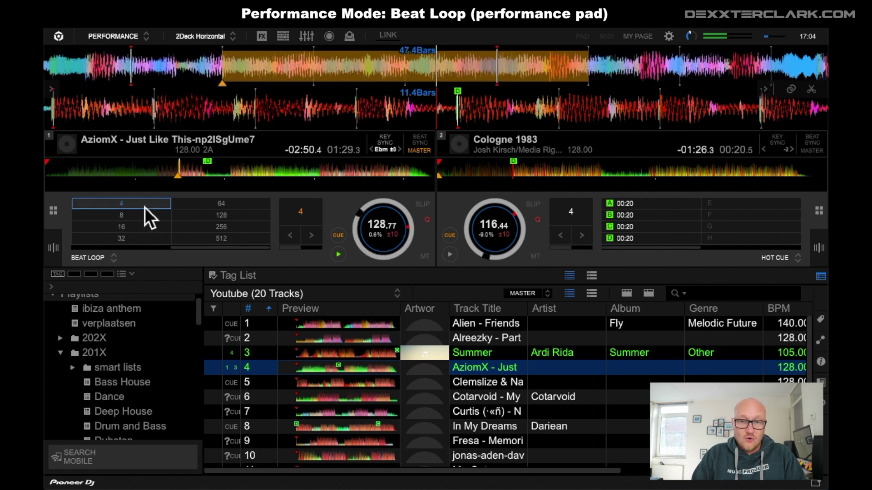
pyautogui.click(141, 216)
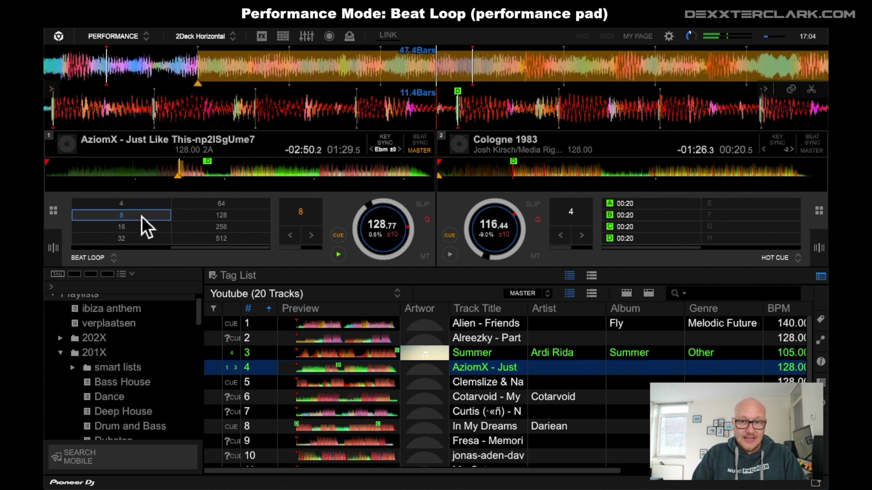
pyautogui.click(141, 227)
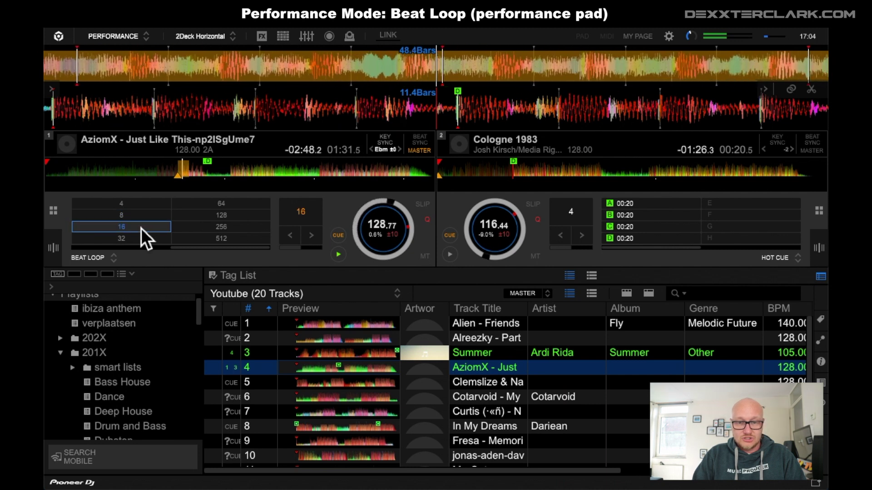
pyautogui.click(338, 259)
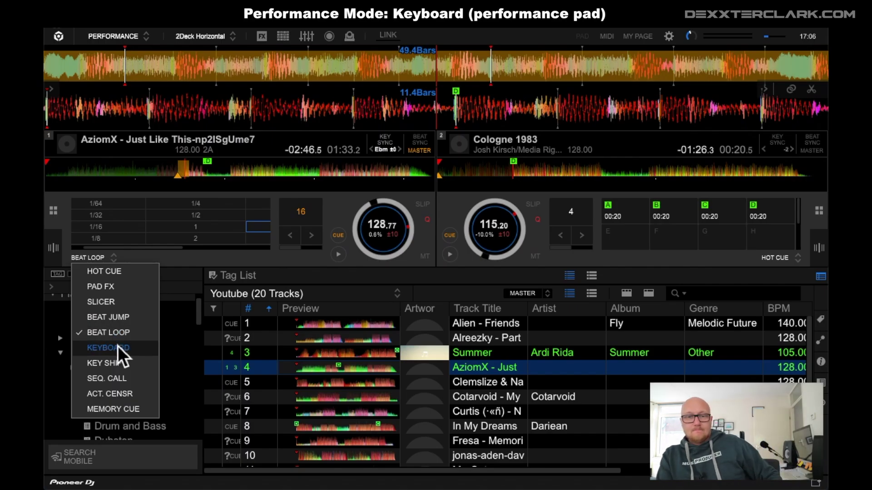
# - Change deck 1's performance pads to Keyboard and assign Hot Cue A as the source
pyautogui.click(117, 348)
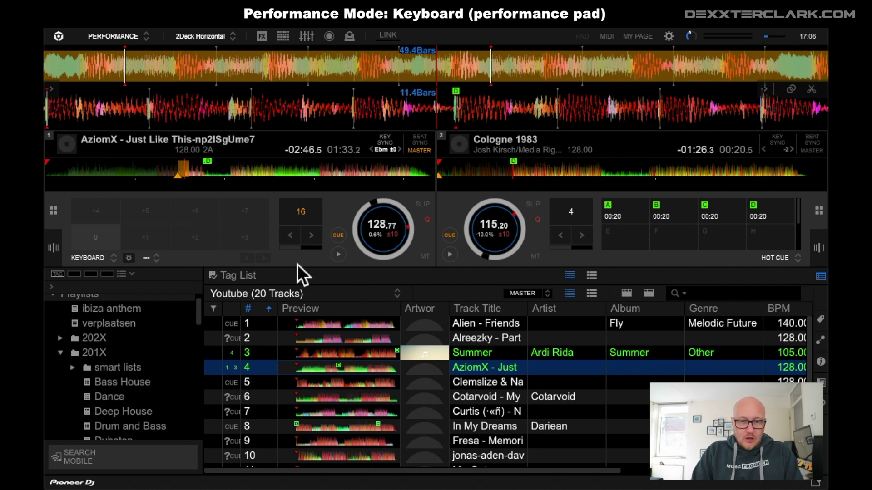
pyautogui.click(160, 262)
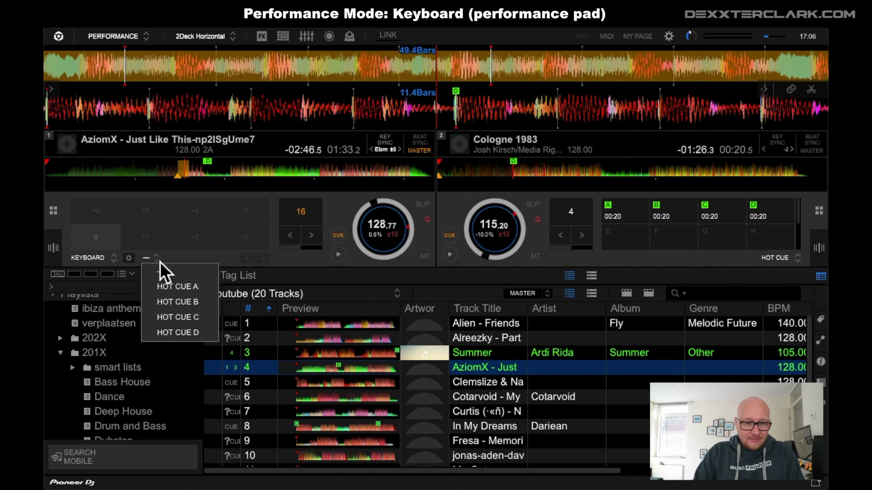
pyautogui.click(196, 290)
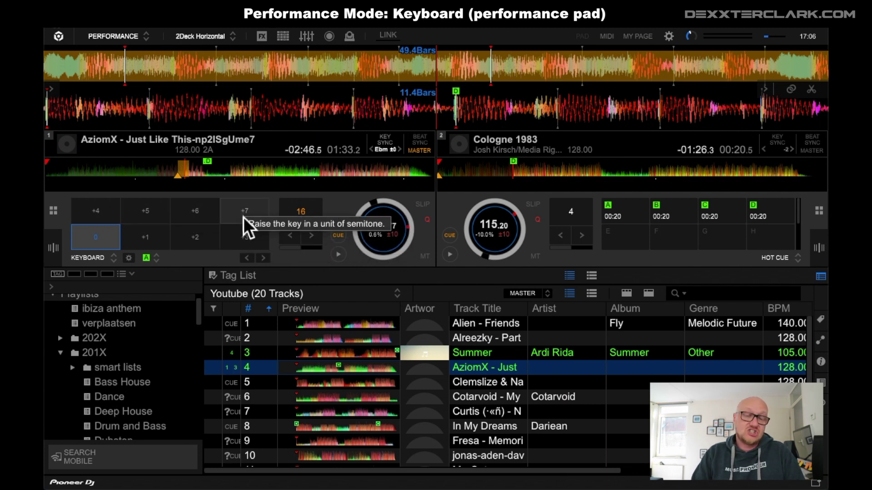
# - Play deck 1 and trigger the lowered Keyboard pads -8, -4, -3, -2 and -1 for Hot Cue A
pyautogui.click(265, 261)
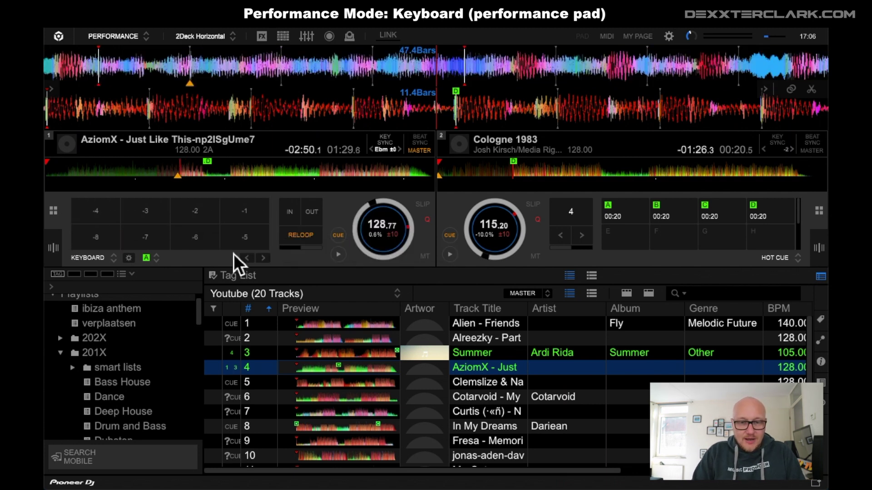
pyautogui.click(339, 254)
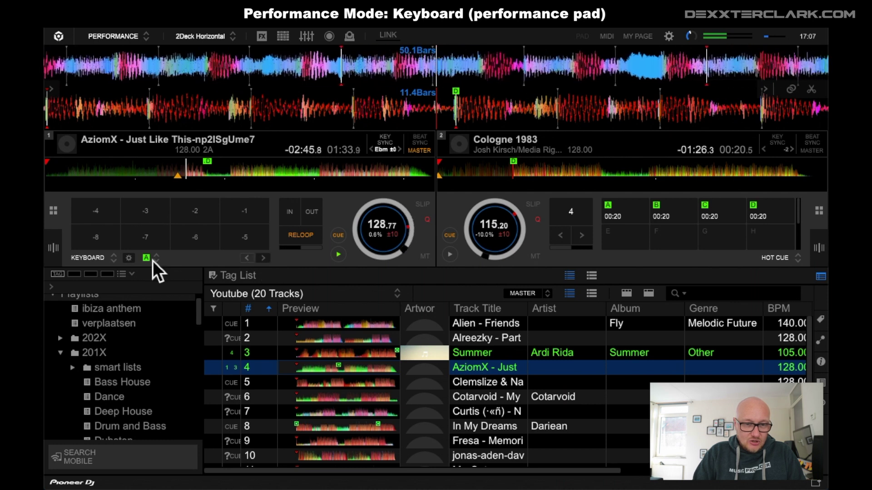
pyautogui.click(96, 237)
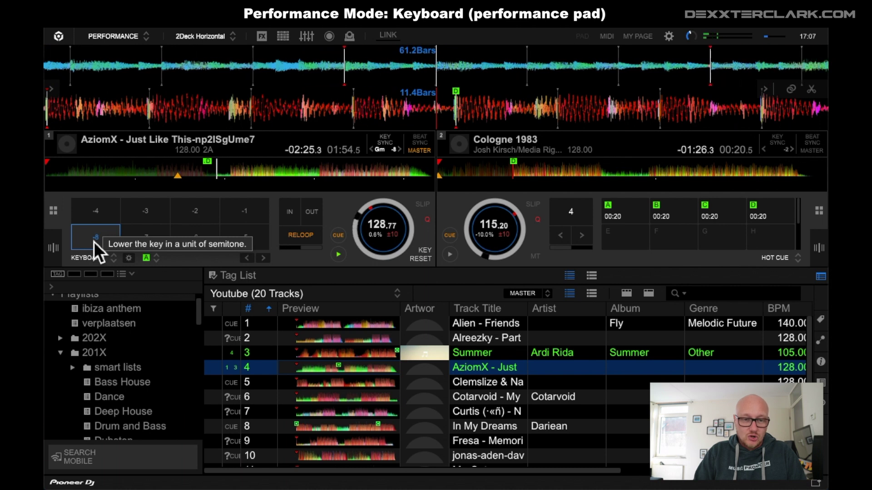
pyautogui.click(98, 212)
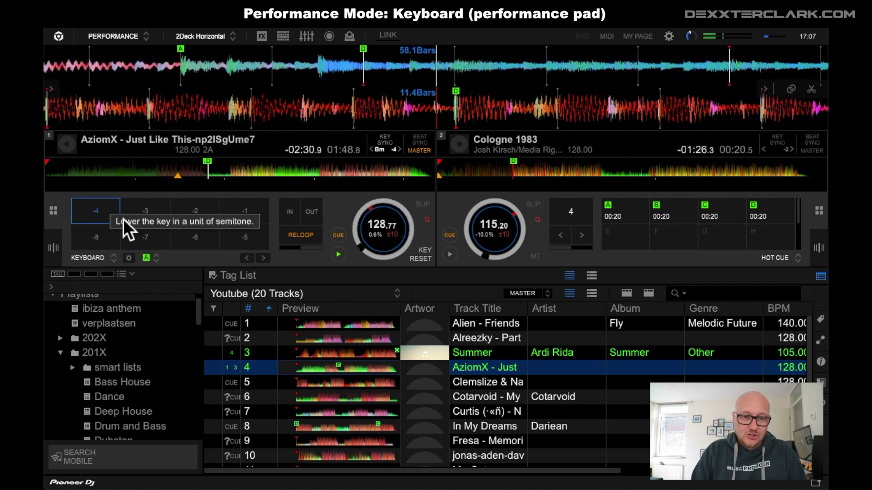
pyautogui.click(141, 213)
pyautogui.click(195, 212)
pyautogui.click(240, 212)
# - Trigger the raised Keyboard pads +12, +9, +10 and +11 on deck 1
pyautogui.click(268, 258)
pyautogui.click(253, 261)
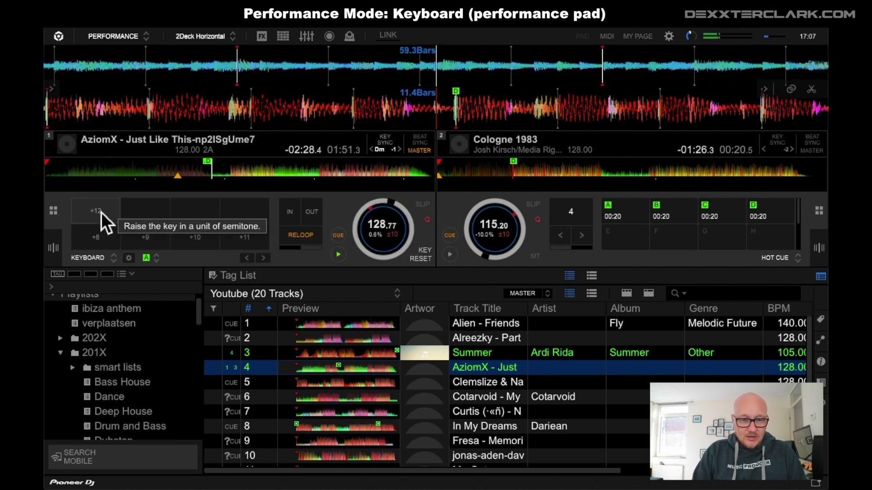
pyautogui.click(102, 214)
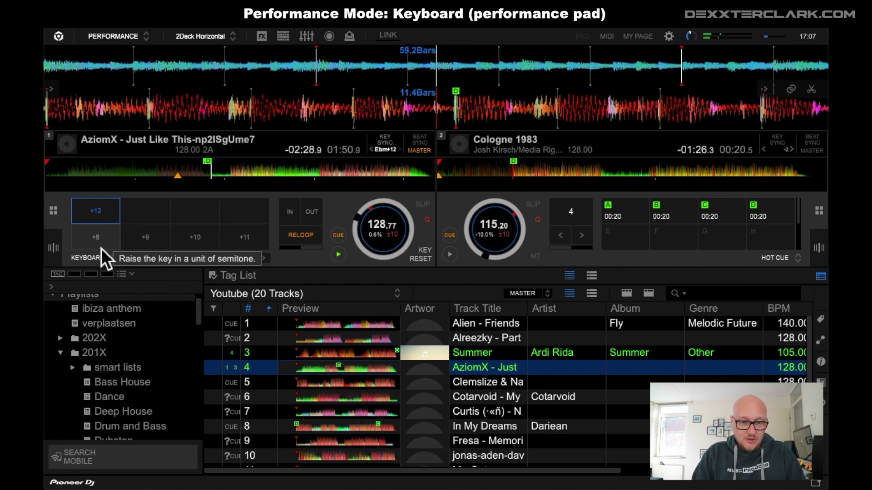
pyautogui.click(139, 243)
pyautogui.click(189, 244)
pyautogui.click(246, 247)
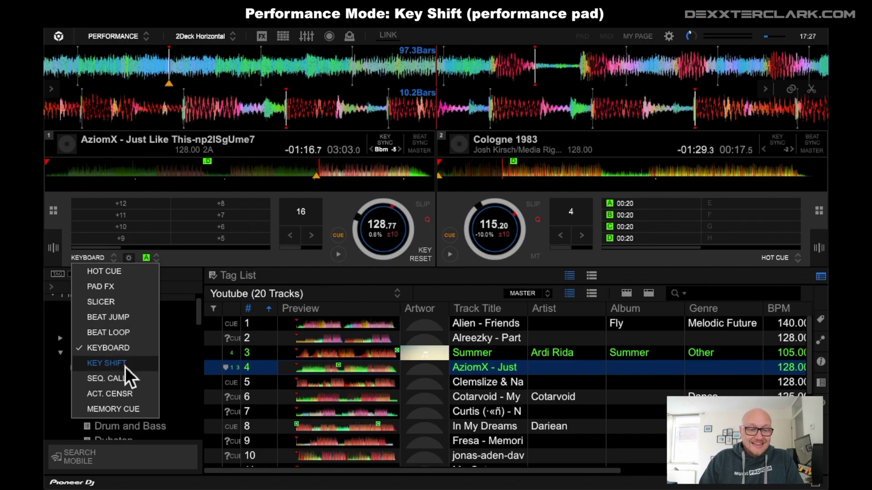
# - Change deck 1's performance pads from Keyboard to Key Shift and resume playback
pyautogui.click(125, 364)
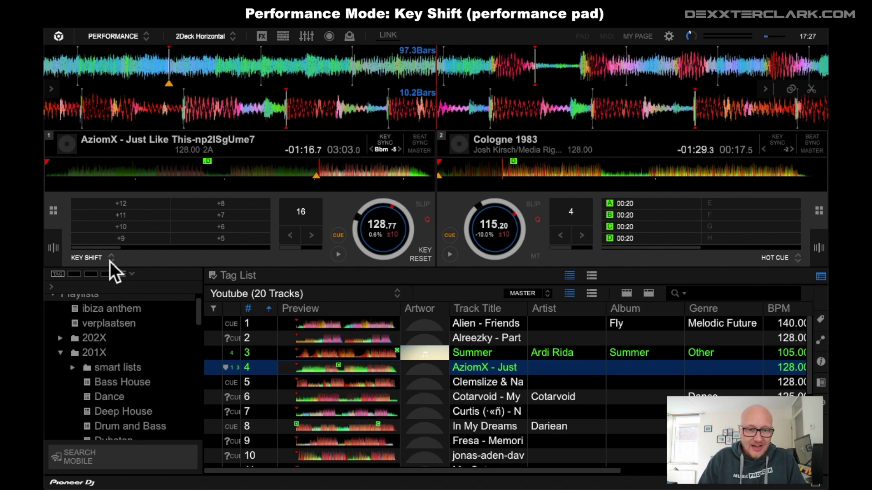
pyautogui.click(342, 257)
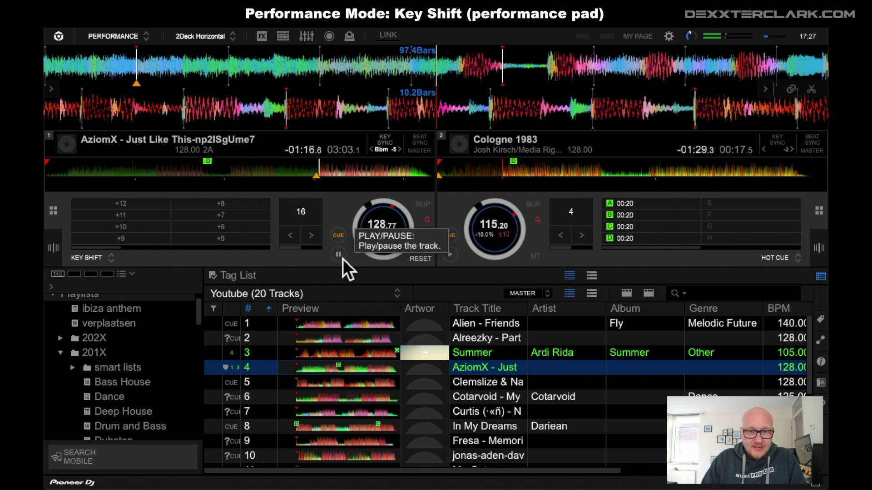
# - Shift deck 1's key by +12, +7 and +5 semitones, and return the shift to 0
pyautogui.click(136, 208)
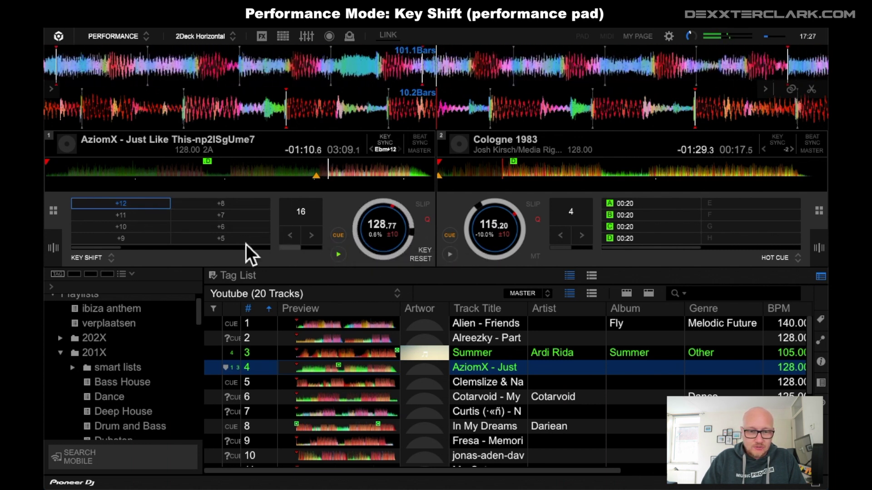
pyautogui.click(233, 216)
pyautogui.click(242, 236)
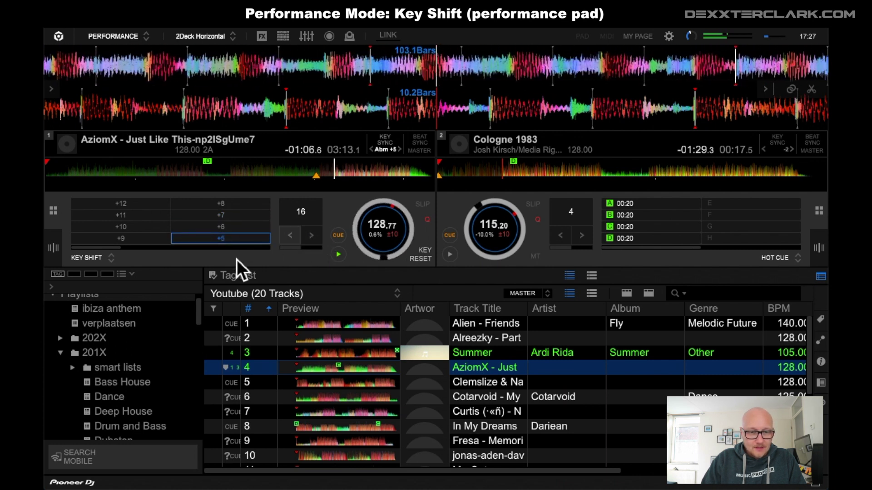
pyautogui.click(191, 249)
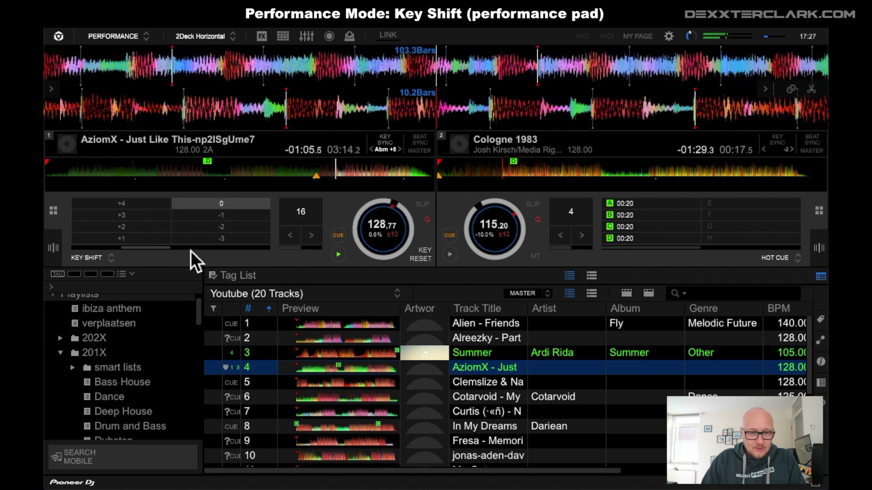
pyautogui.click(229, 204)
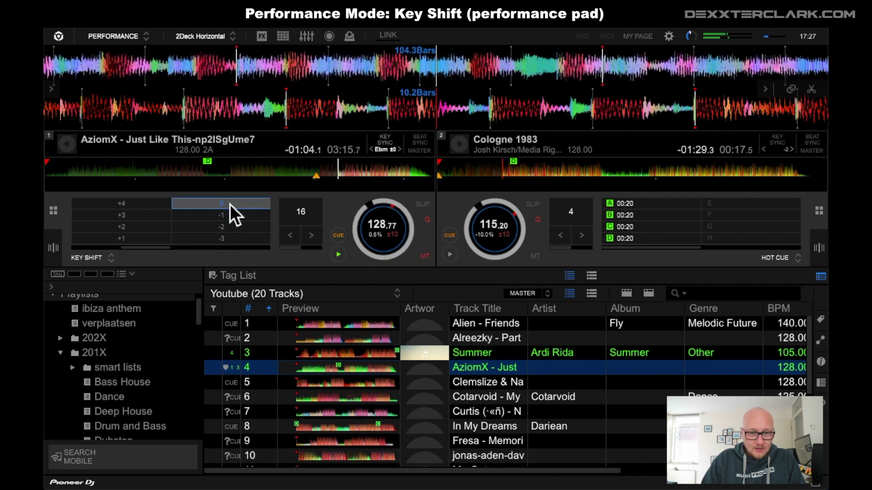
# - Lower deck 1's key by 3, 10 and 11 semitones with the Key Shift pads
pyautogui.click(237, 236)
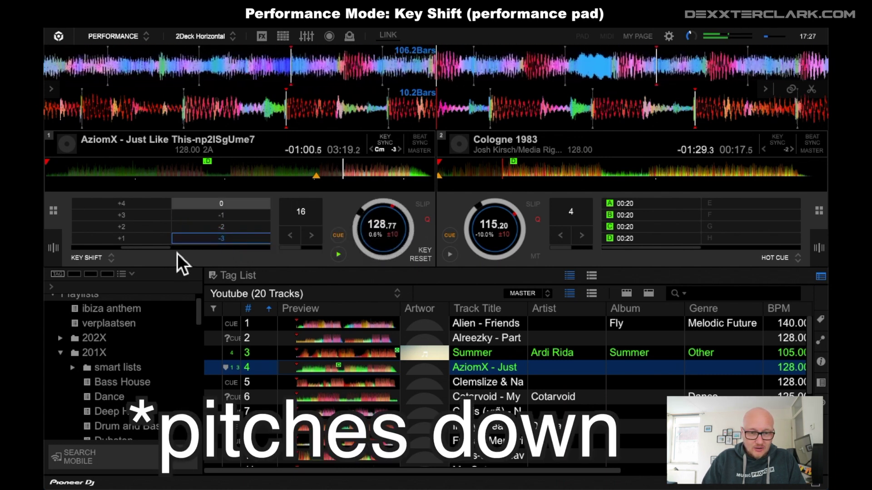
pyautogui.click(190, 249)
pyautogui.click(210, 230)
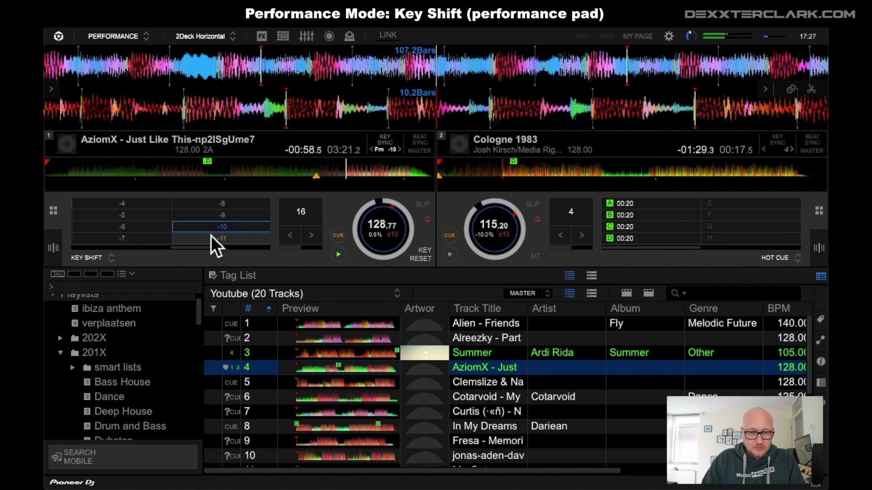
pyautogui.click(211, 235)
# - Shift deck 1's key with the +7, -5 and -12 pads, and reset the key to the original
pyautogui.click(233, 249)
pyautogui.click(169, 215)
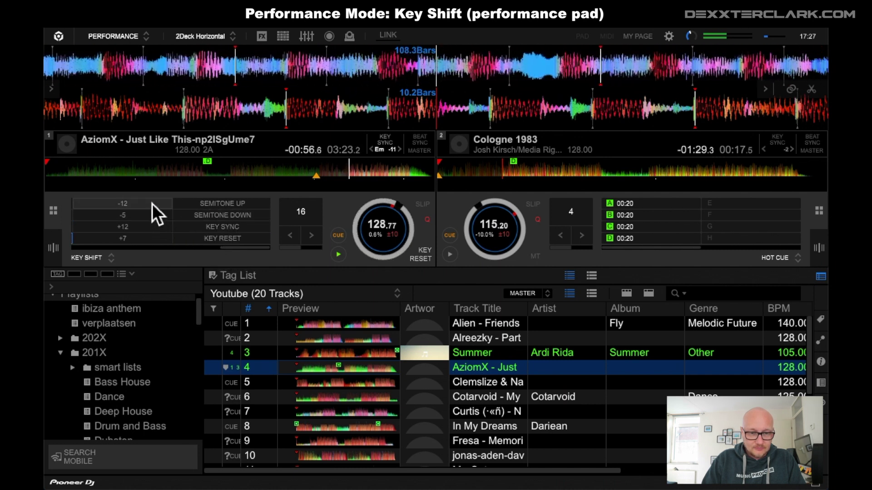
pyautogui.click(148, 230)
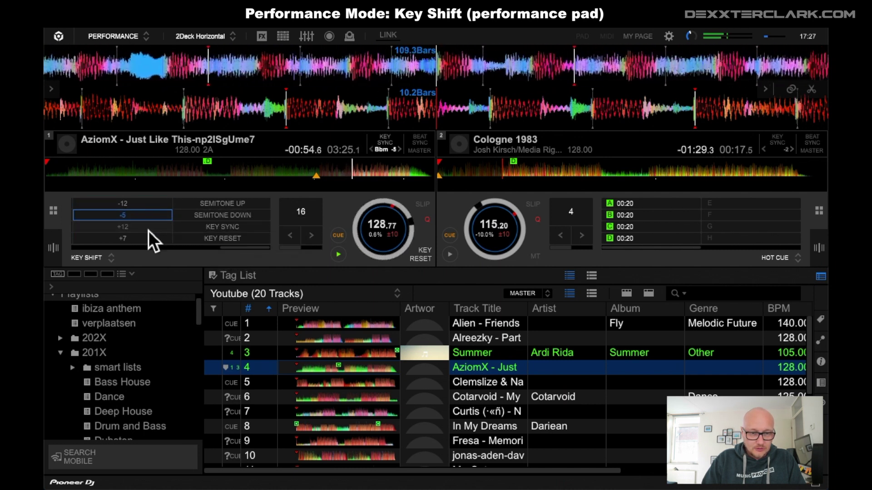
pyautogui.click(147, 240)
pyautogui.click(155, 219)
pyautogui.click(154, 202)
pyautogui.click(225, 240)
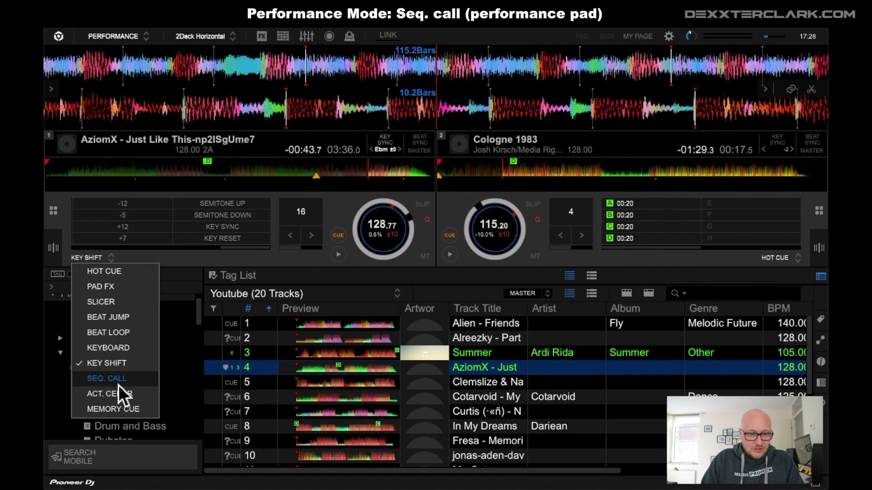
# - Switch deck 1's performance pads from Key Shift to Seq. Call, and on to Act. Censr
pyautogui.click(119, 385)
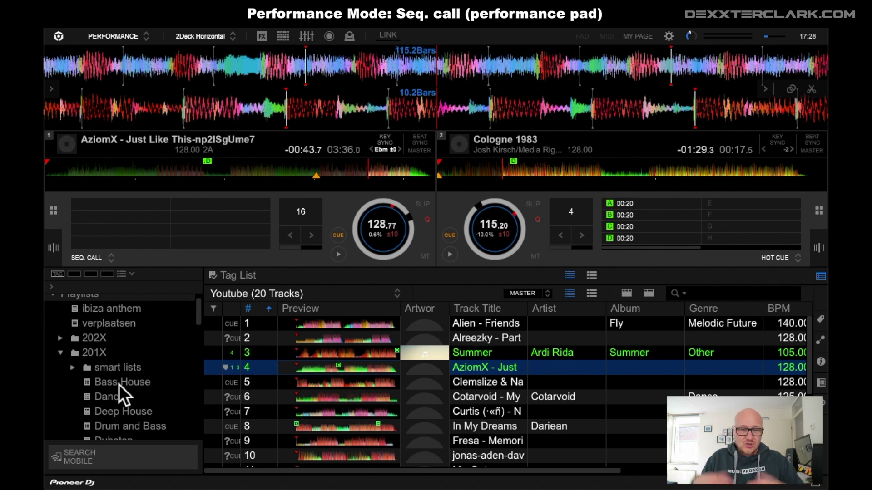
pyautogui.click(92, 258)
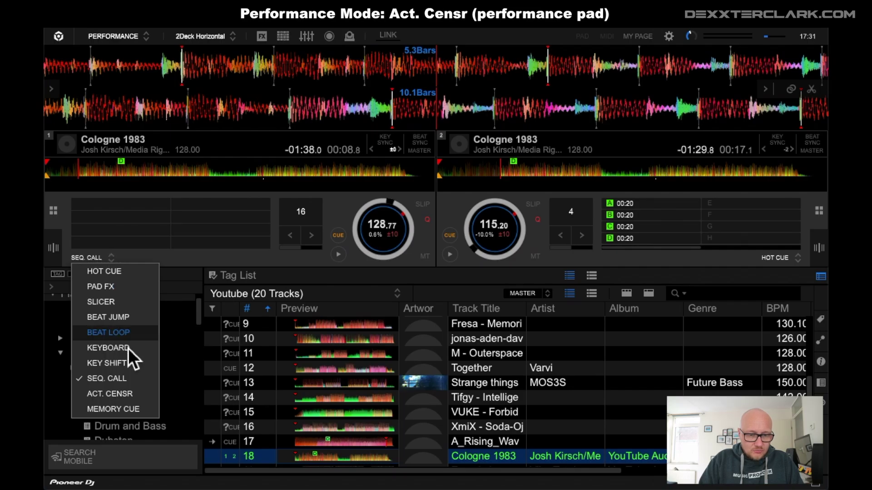
pyautogui.click(143, 397)
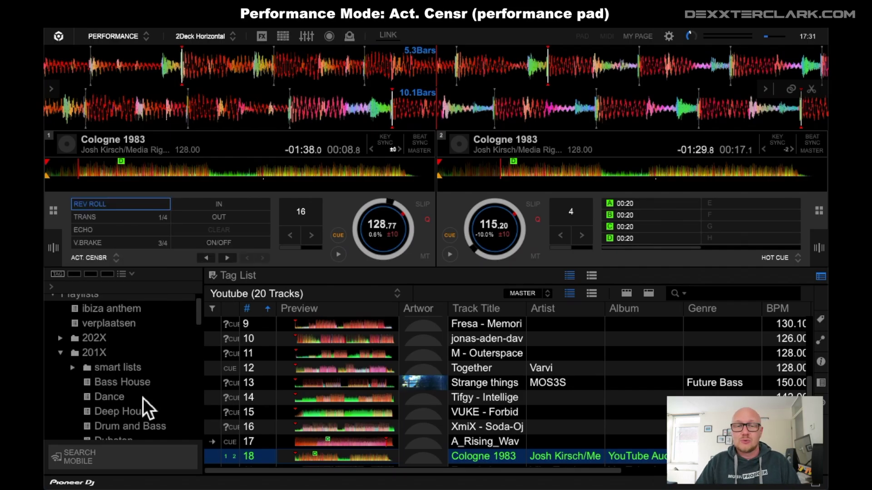
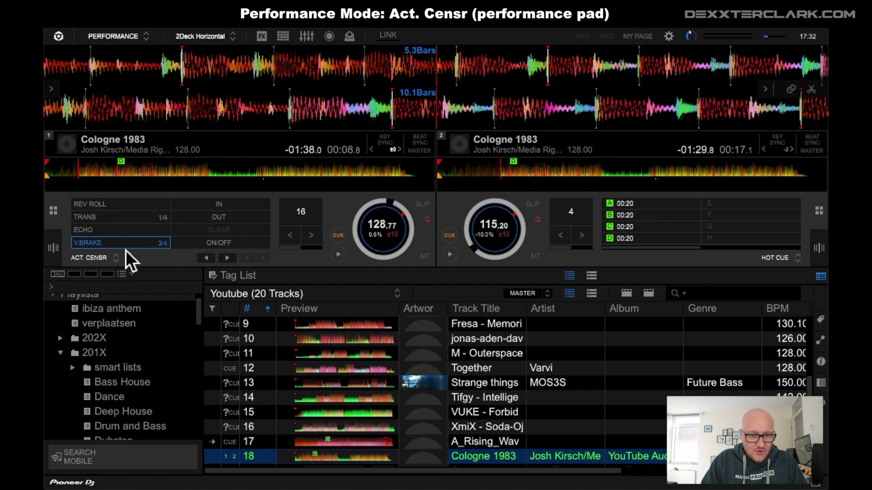
# - Select the Rev Roll effect and set the Active Censor in point on deck 1 at bar 7.1
pyautogui.click(144, 204)
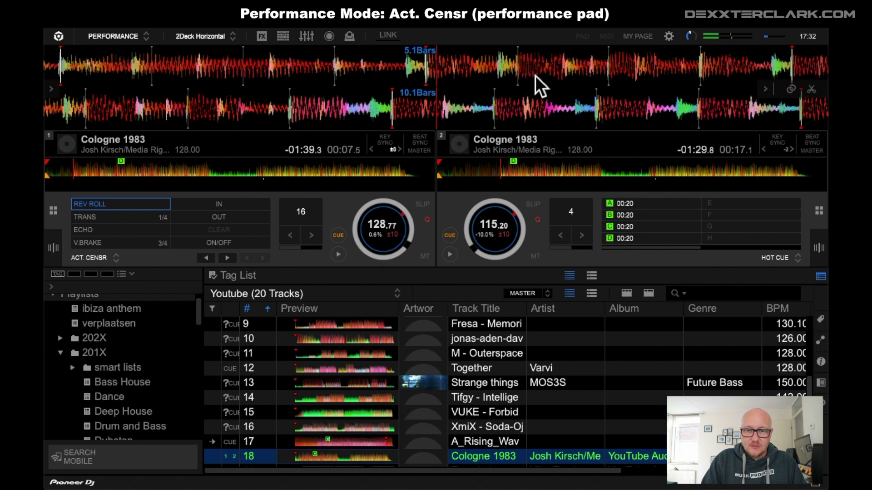
pyautogui.click(339, 259)
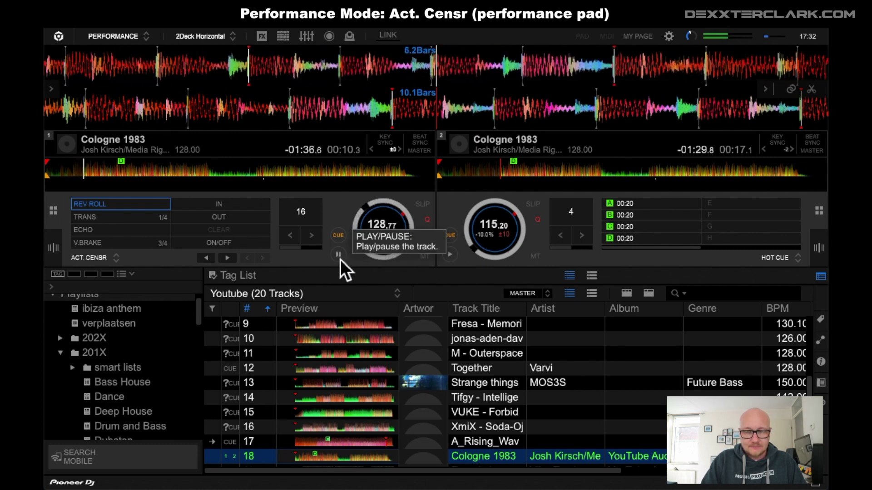
pyautogui.click(338, 255)
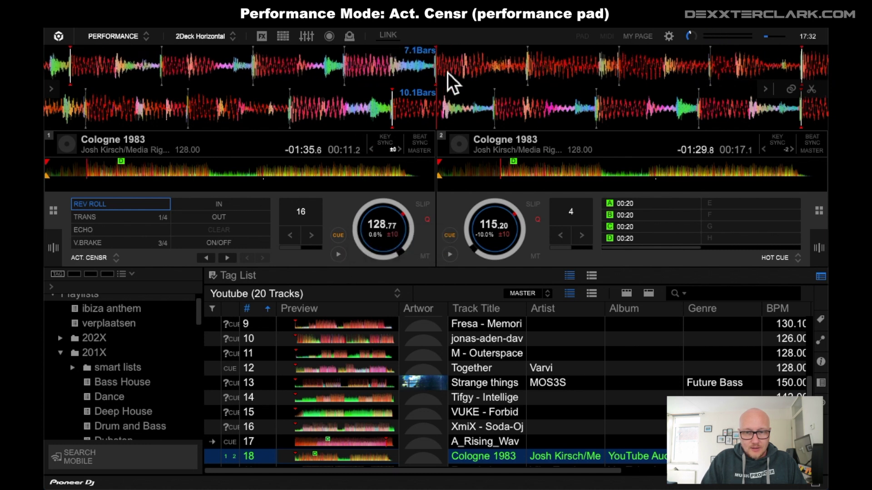
pyautogui.click(341, 237)
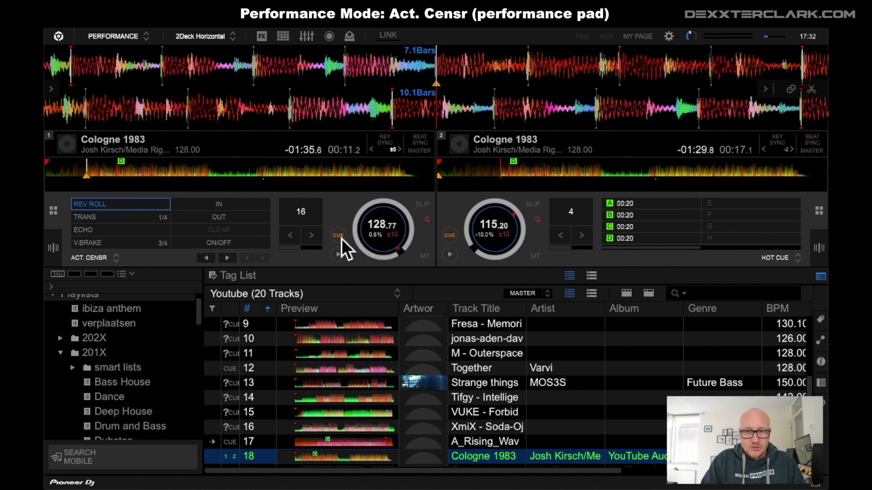
pyautogui.click(204, 207)
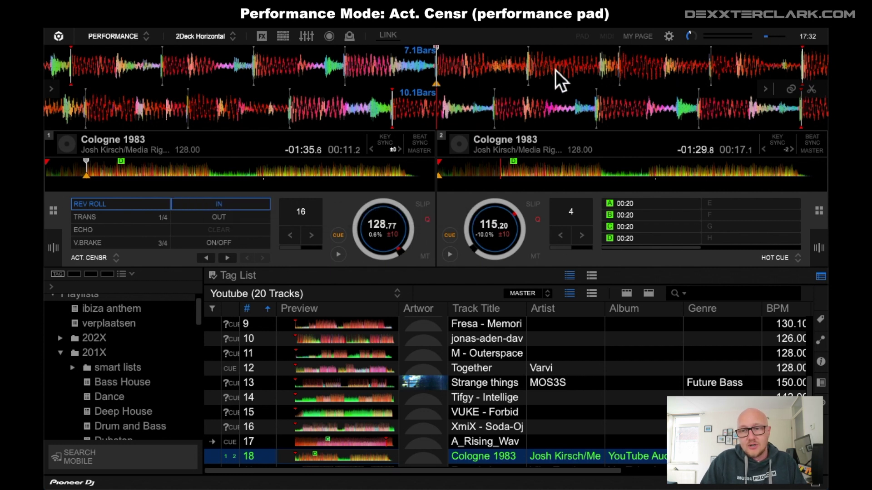
# - Play deck 1 on to bar 8.1 and set the Active Censor out point there
pyautogui.click(340, 260)
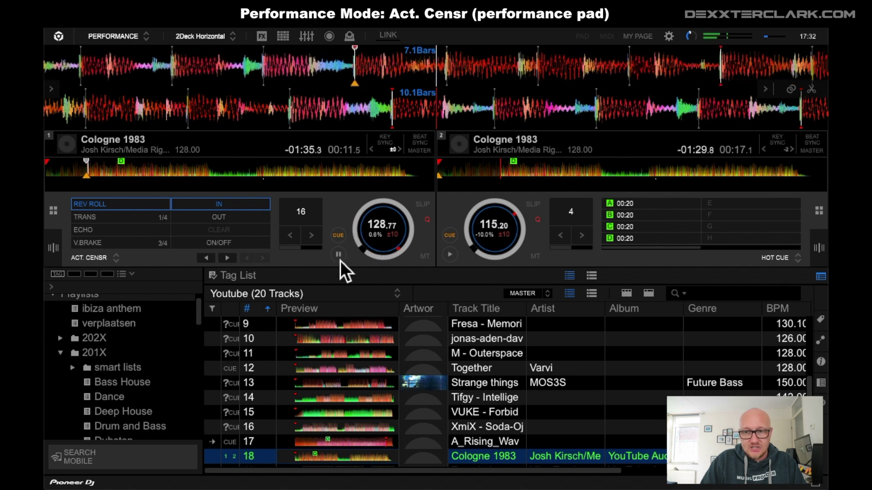
pyautogui.click(341, 259)
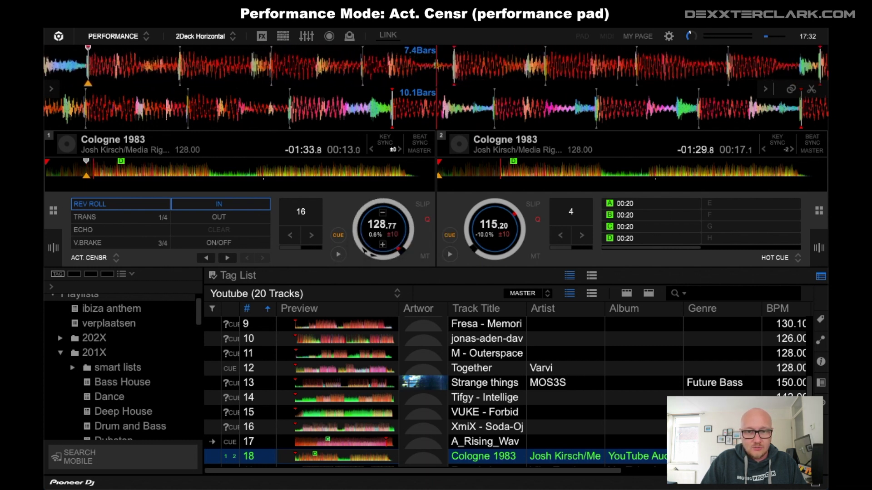
pyautogui.moveTo(380, 190); pyautogui.dragTo(344, 241)
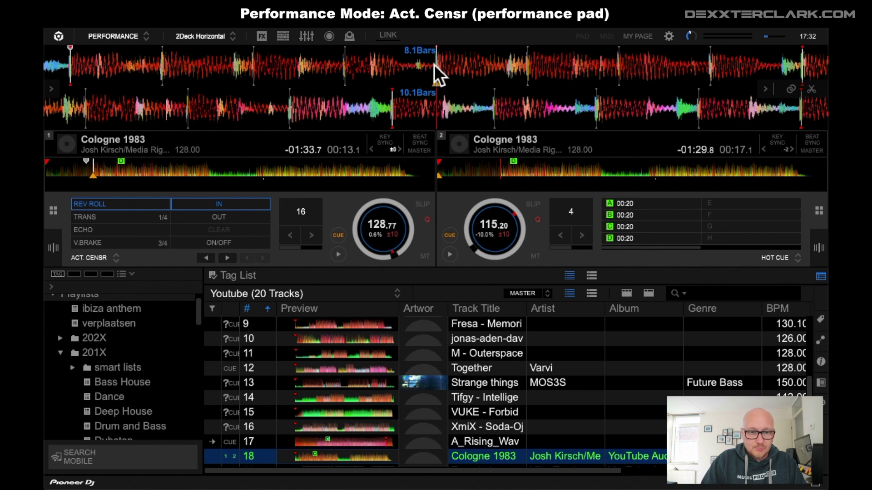
pyautogui.click(203, 219)
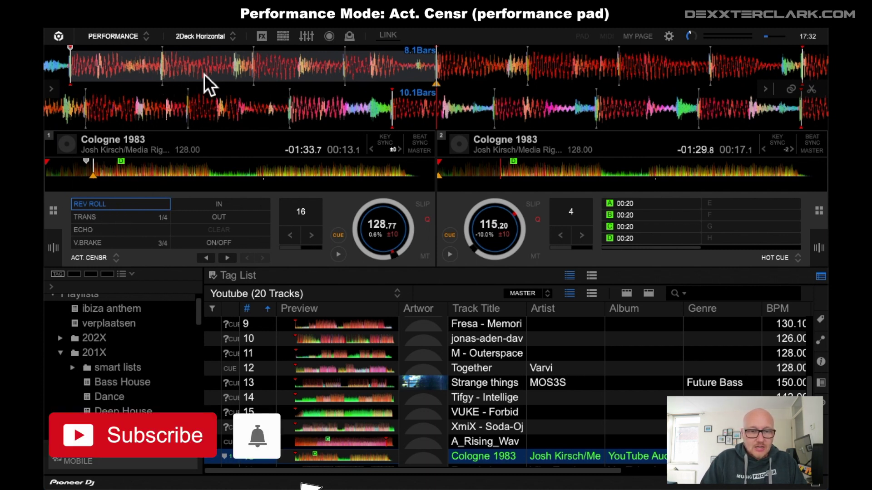
# - Turn on Active Censor, play deck 1 through the marked section with Rev Roll, and pause
pyautogui.click(218, 246)
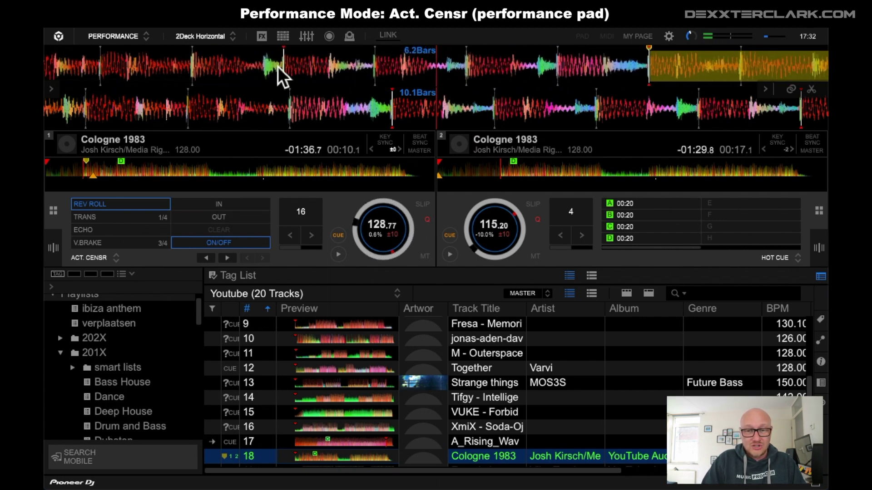
pyautogui.click(339, 255)
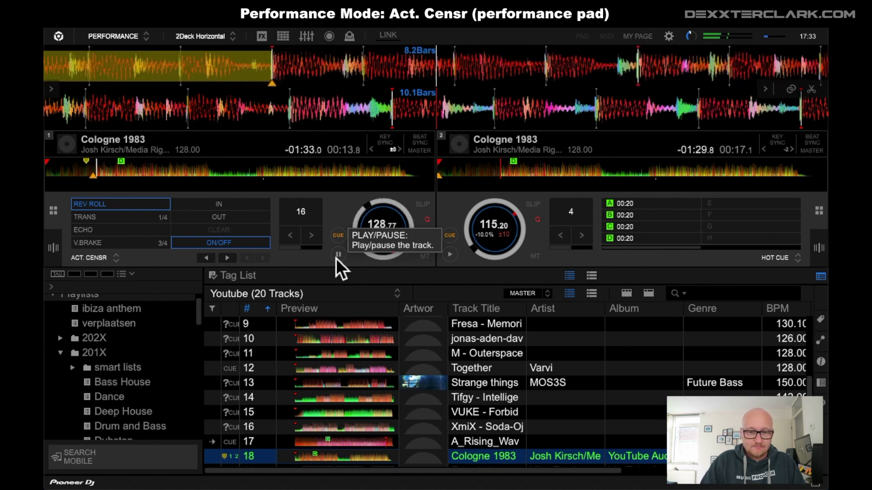
pyautogui.click(339, 256)
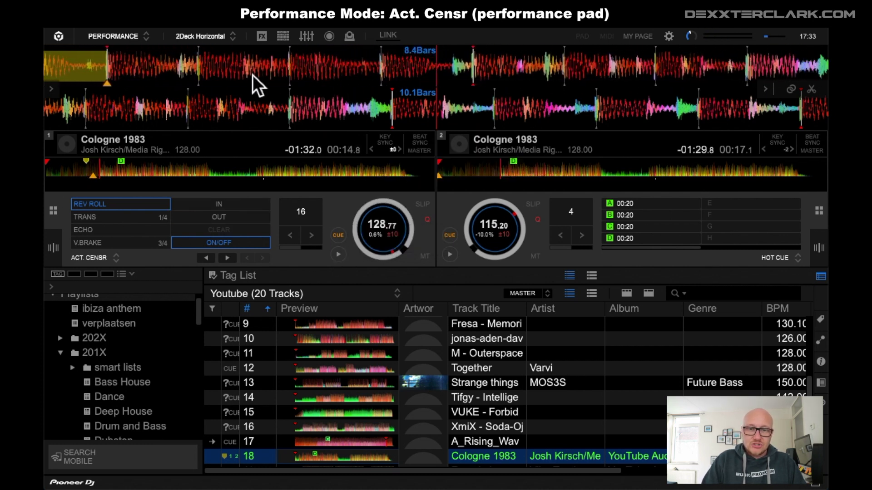
# - Rewind deck 1 to before the censored section and play through it to audition the REV ROLL effect
pyautogui.moveTo(253, 75); pyautogui.dragTo(542, 88)
pyautogui.moveTo(297, 65); pyautogui.dragTo(558, 77)
pyautogui.moveTo(332, 81)
pyautogui.mouseDown()
pyautogui.moveTo(419, 73)
pyautogui.moveTo(497, 80)
pyautogui.mouseUp()
pyautogui.moveTo(408, 66); pyautogui.dragTo(484, 105)
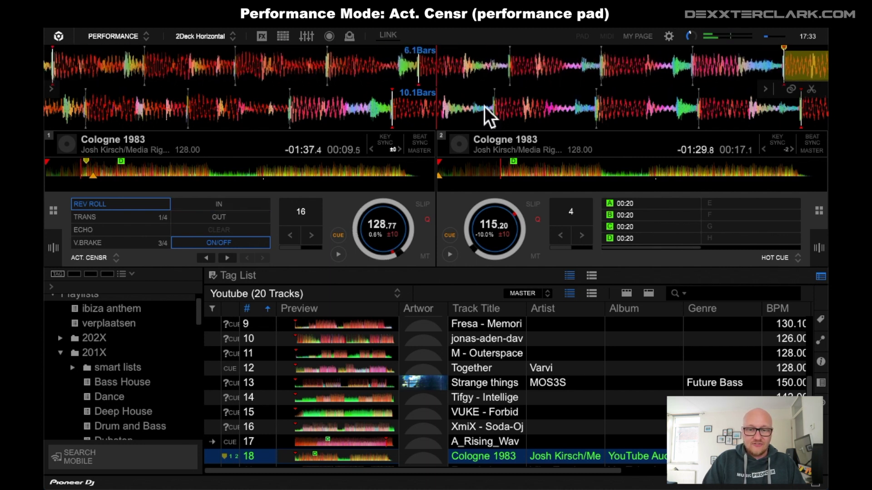
pyautogui.click(339, 256)
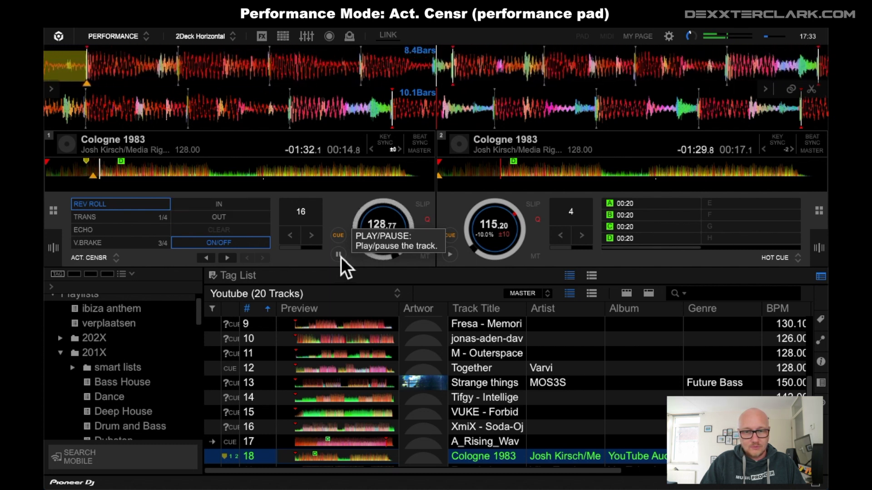
pyautogui.click(341, 257)
# - Switch deck 1's Active Censor effect to TRANS and audition it by playing through the censored section from before its start
pyautogui.click(119, 217)
pyautogui.moveTo(256, 66); pyautogui.dragTo(545, 74)
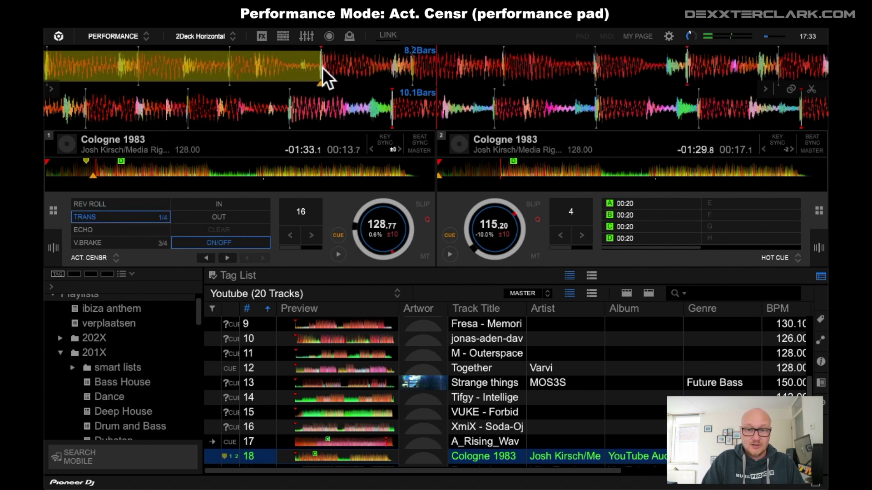
pyautogui.moveTo(322, 67); pyautogui.dragTo(667, 66)
pyautogui.moveTo(364, 67); pyautogui.dragTo(706, 75)
pyautogui.moveTo(436, 55); pyautogui.dragTo(551, 69)
pyautogui.click(339, 254)
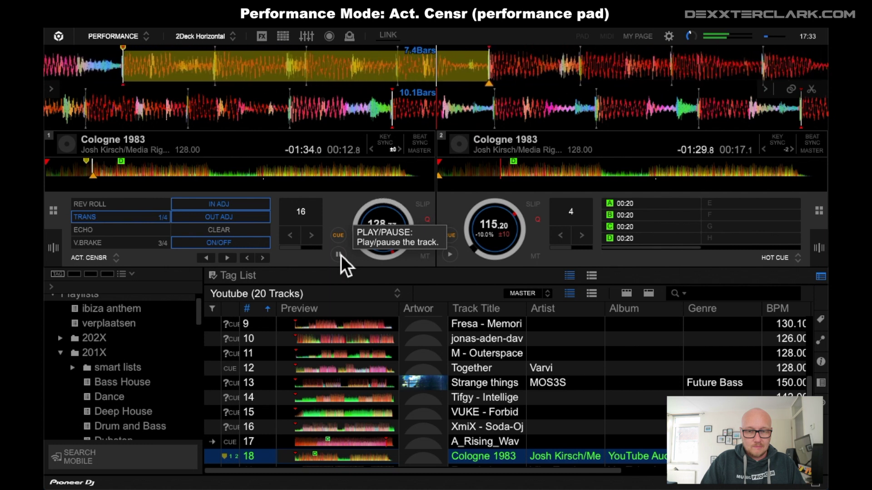
pyautogui.click(338, 254)
# - Mark a second Active Censor section on deck 1, with its in-point at about 00:16.9 and out-point at about 00:18.7
pyautogui.moveTo(561, 86); pyautogui.dragTo(367, 90)
pyautogui.click(338, 236)
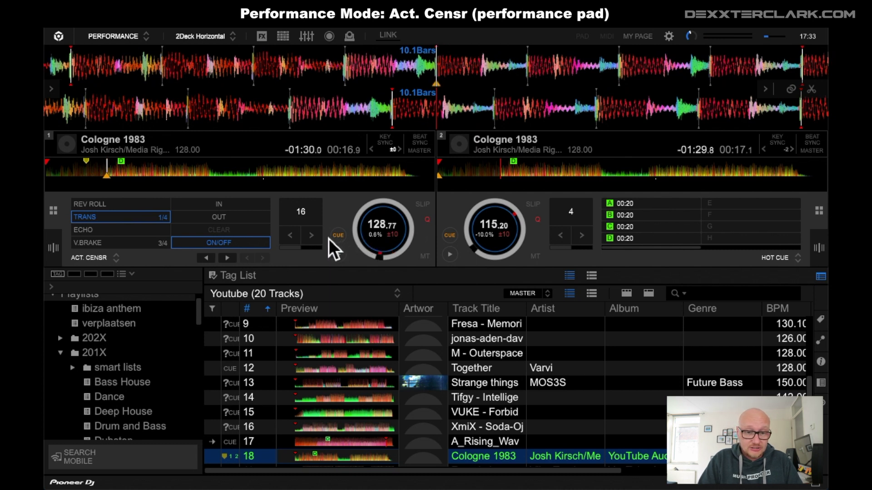
pyautogui.click(232, 209)
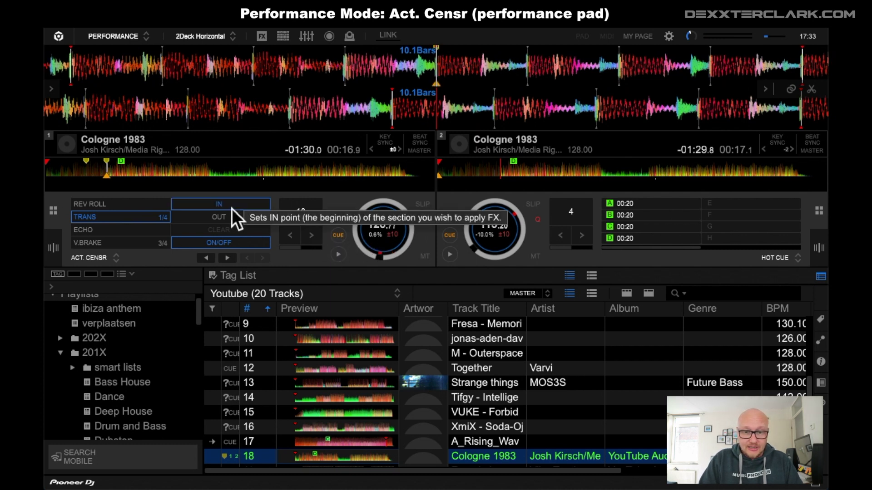
pyautogui.click(336, 256)
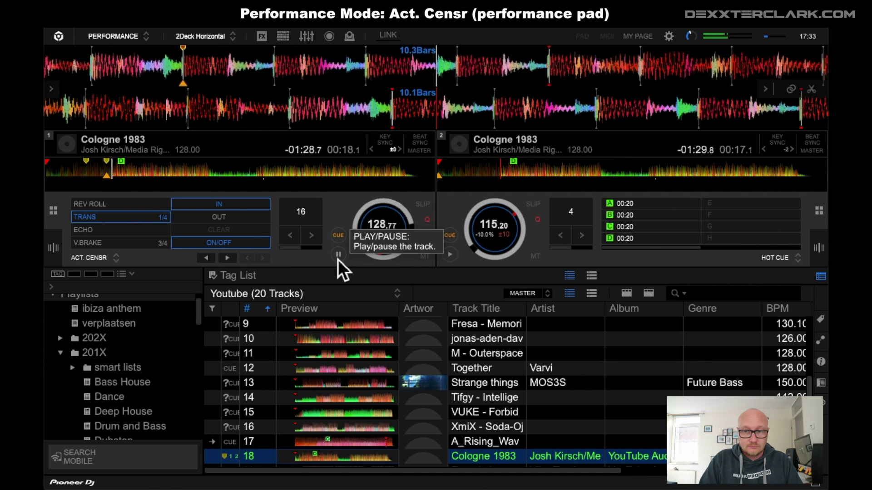
pyautogui.click(338, 259)
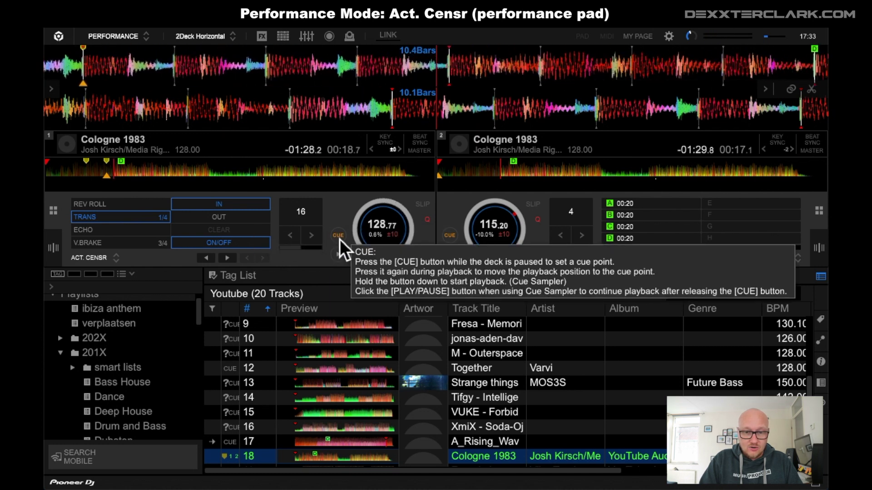
pyautogui.click(339, 236)
pyautogui.click(236, 220)
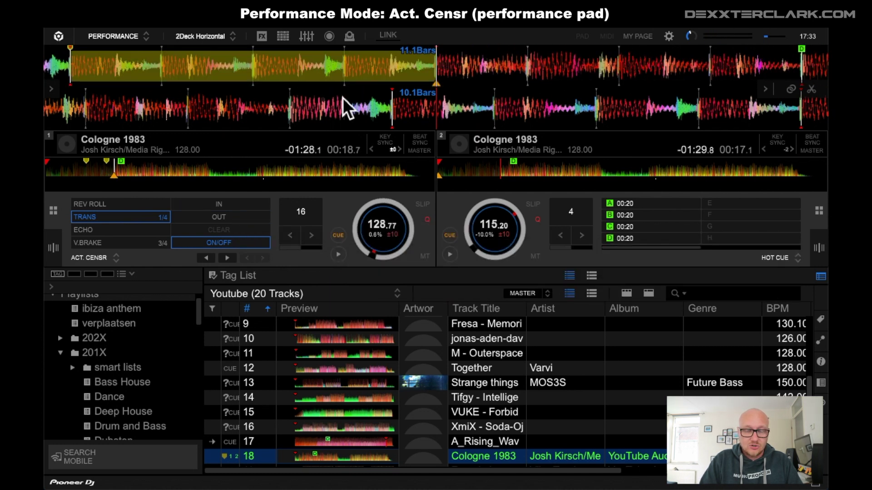
# - Rewind deck 1 to before the first censored section and play through both sections to audition TRANS
pyautogui.moveTo(330, 64); pyautogui.dragTo(632, 90)
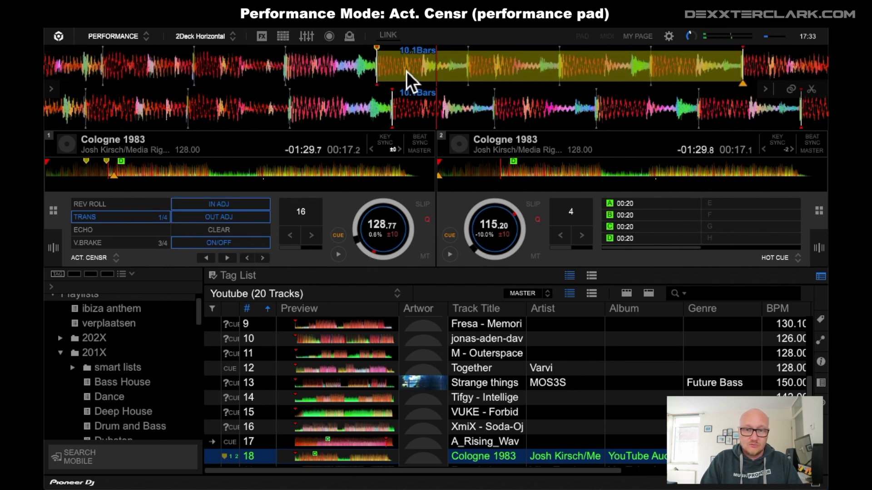
pyautogui.moveTo(407, 72); pyautogui.dragTo(637, 75)
pyautogui.moveTo(436, 60); pyautogui.dragTo(705, 74)
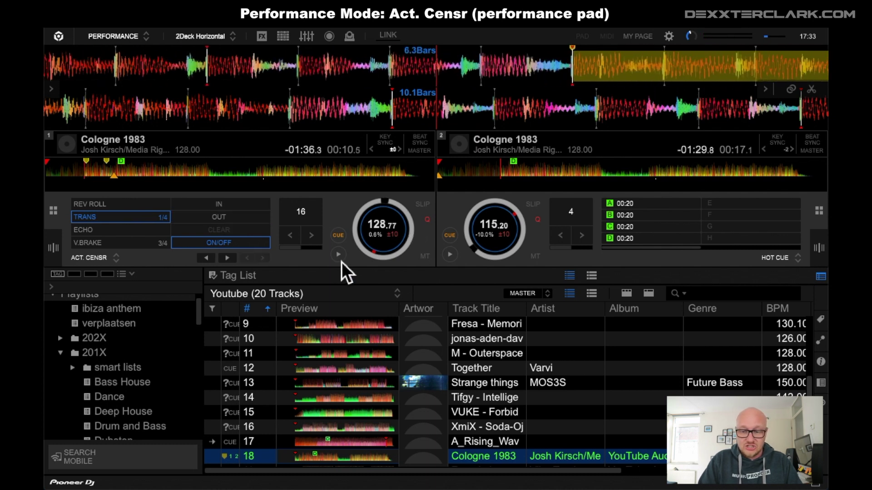
pyautogui.click(341, 259)
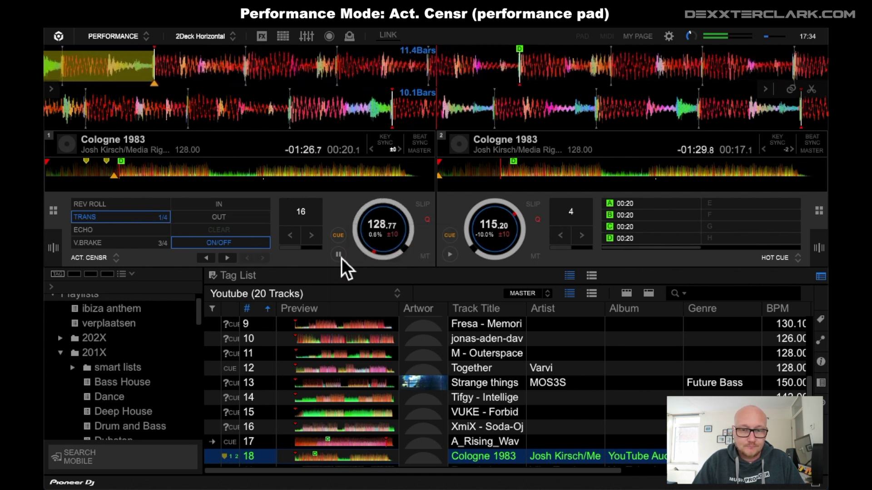
pyautogui.click(339, 255)
# - Rewind deck 1 to before the first section, switch the effect to ECHO and audition it by playing through both censored sections
pyautogui.moveTo(292, 56); pyautogui.dragTo(517, 40)
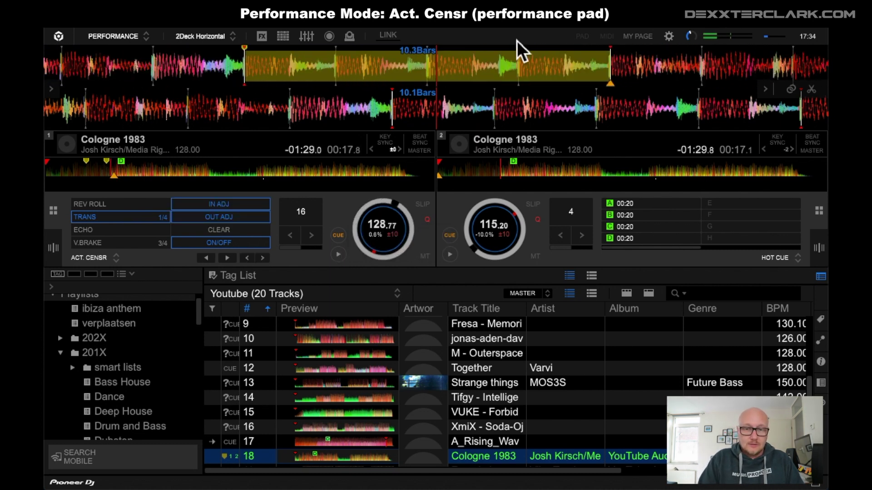
pyautogui.moveTo(416, 71); pyautogui.dragTo(725, 77)
pyautogui.moveTo(489, 64); pyautogui.dragTo(606, 99)
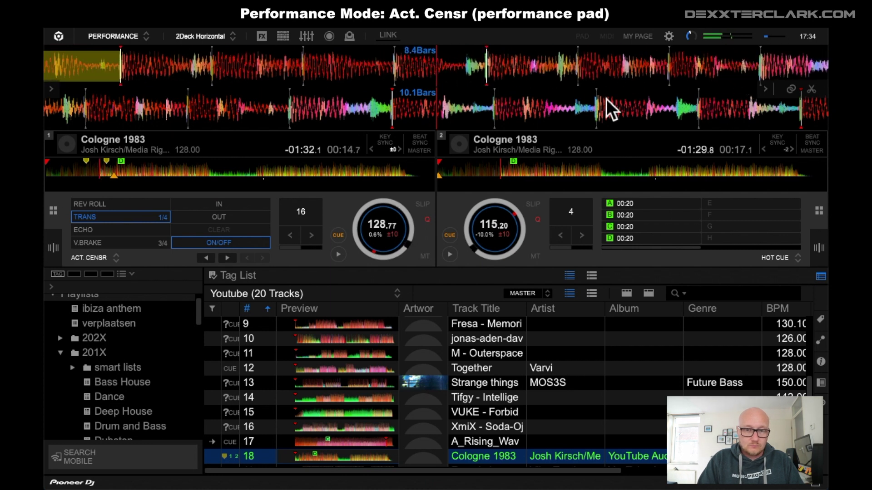
pyautogui.moveTo(466, 75); pyautogui.dragTo(696, 54)
pyautogui.moveTo(580, 56); pyautogui.dragTo(793, 60)
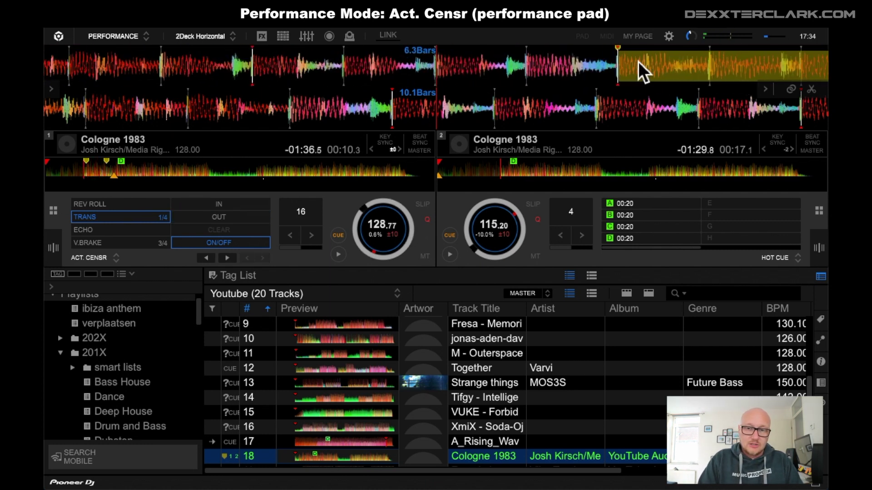
pyautogui.click(89, 234)
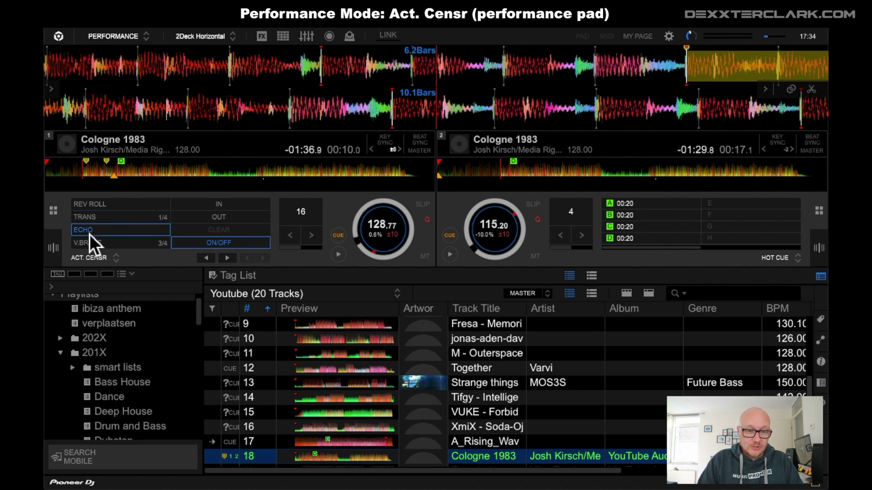
pyautogui.click(339, 256)
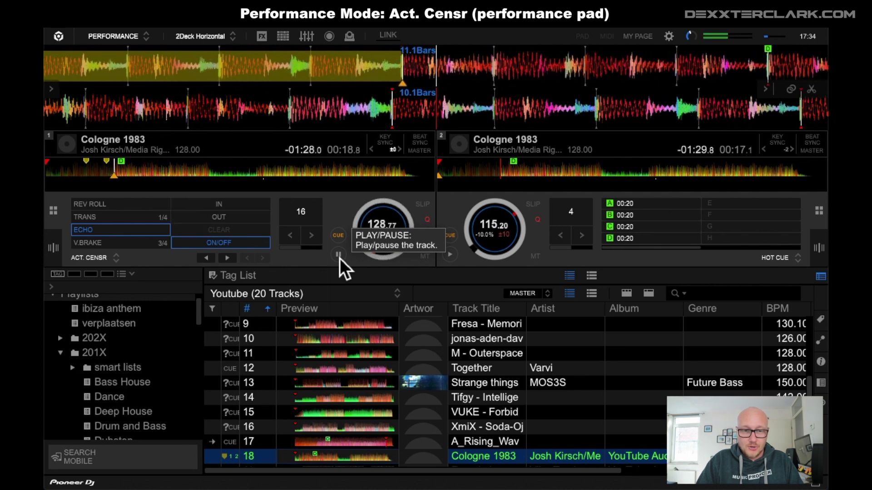
pyautogui.click(339, 255)
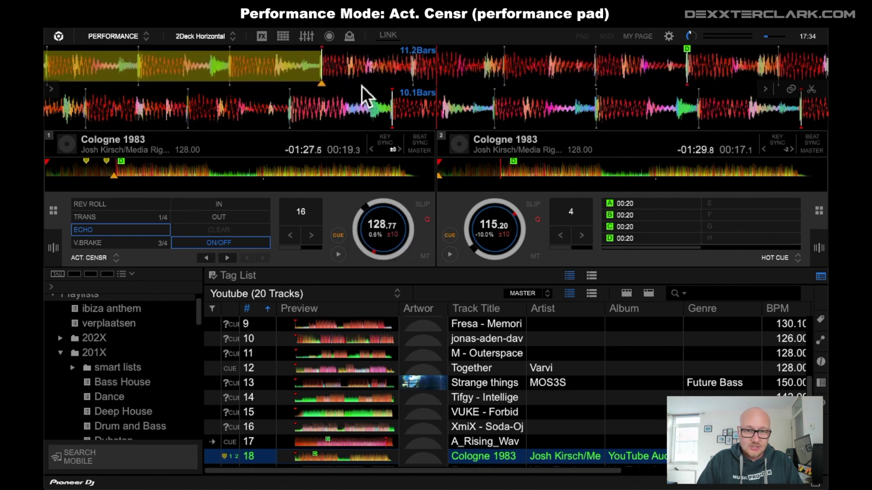
# - Switch deck 1's Active Censor effect to V.BRAKE and audition it by replaying the second censored section from before its start
pyautogui.moveTo(362, 85); pyautogui.dragTo(695, 64)
pyautogui.moveTo(459, 51); pyautogui.dragTo(615, 67)
pyautogui.click(116, 245)
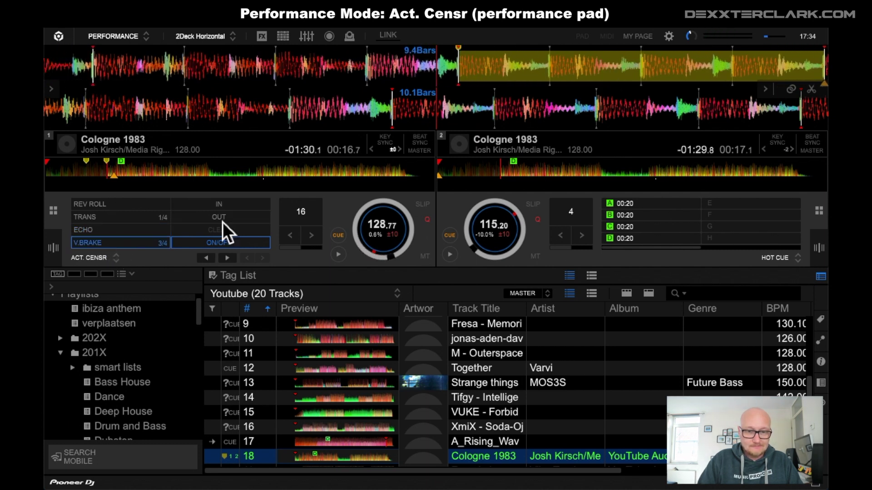
pyautogui.click(338, 253)
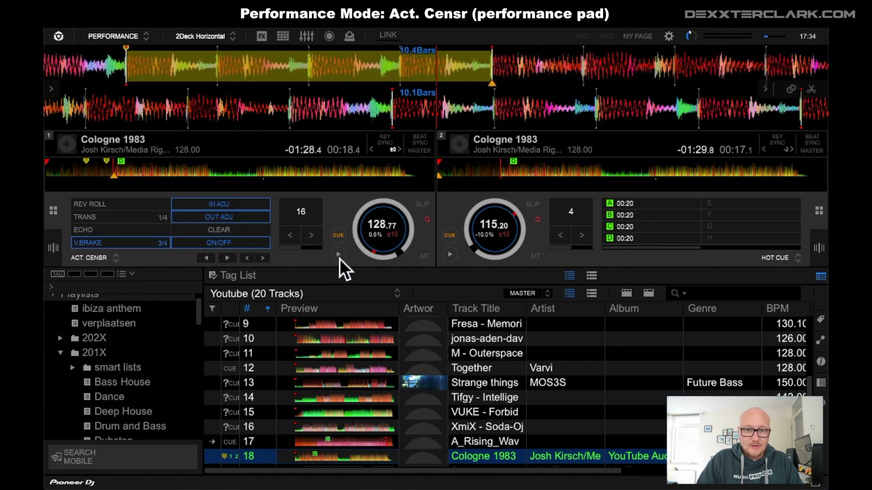
pyautogui.moveTo(247, 74); pyautogui.dragTo(547, 79)
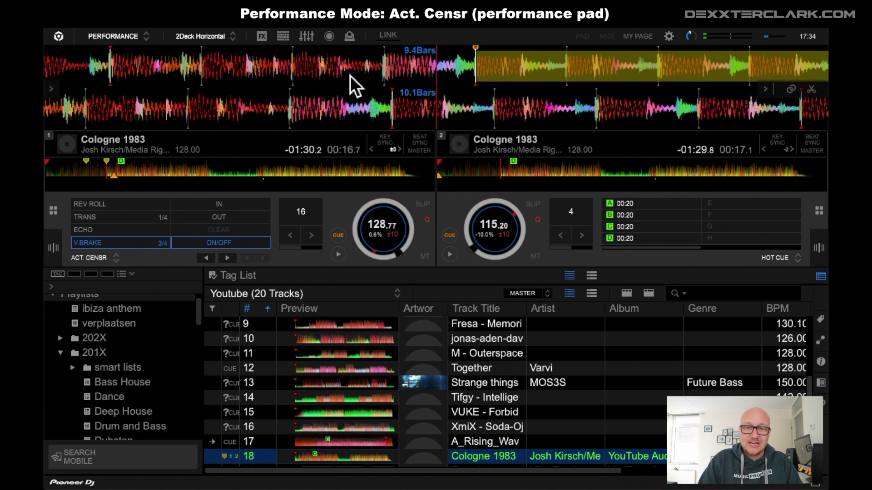
pyautogui.moveTo(350, 76); pyautogui.dragTo(563, 97)
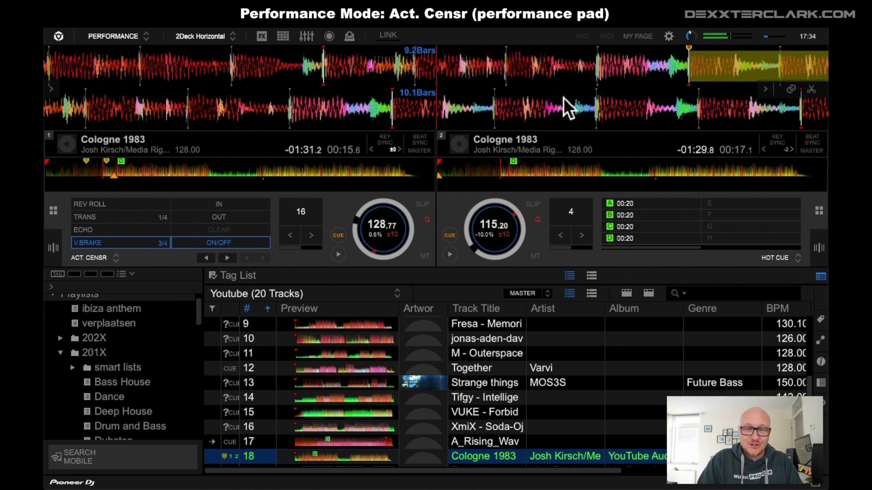
pyautogui.click(339, 255)
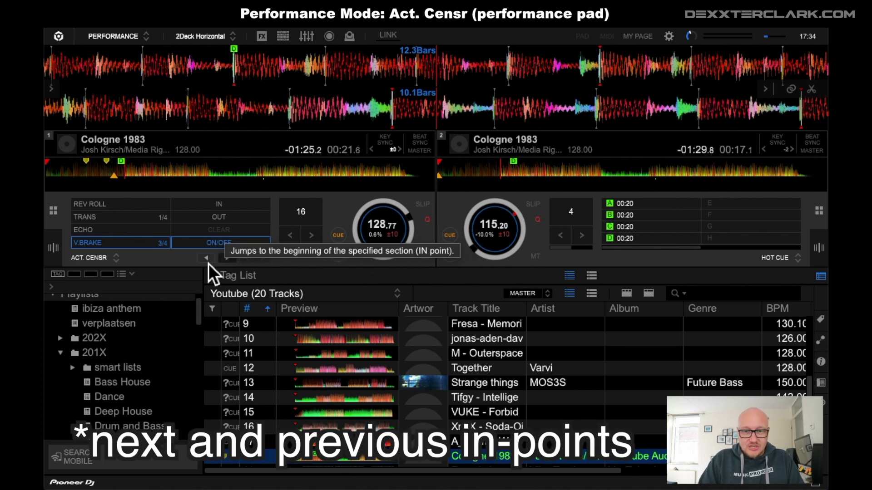
# - Jump deck 1 back through the second and first in-points, and return to the second in-point
pyautogui.click(208, 261)
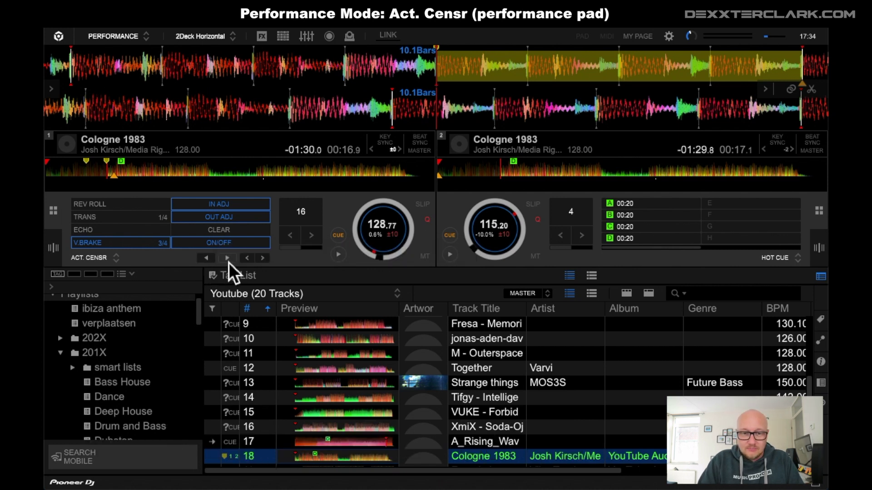
pyautogui.click(209, 263)
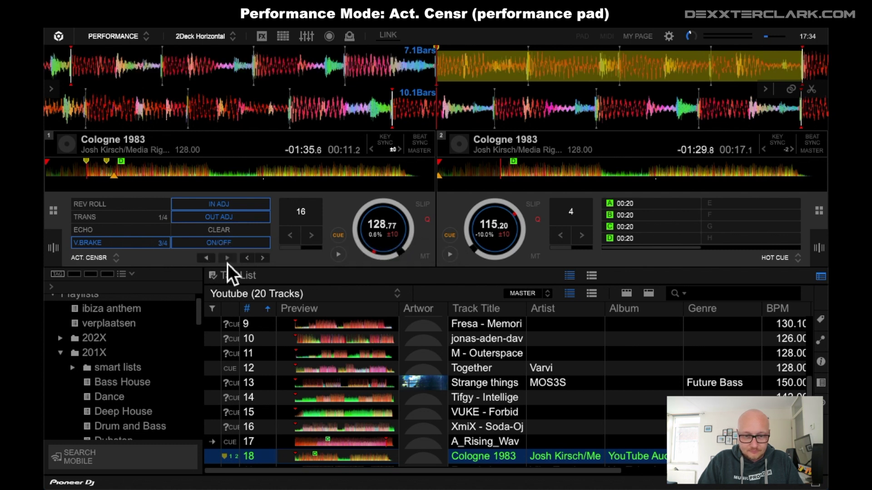
pyautogui.click(227, 262)
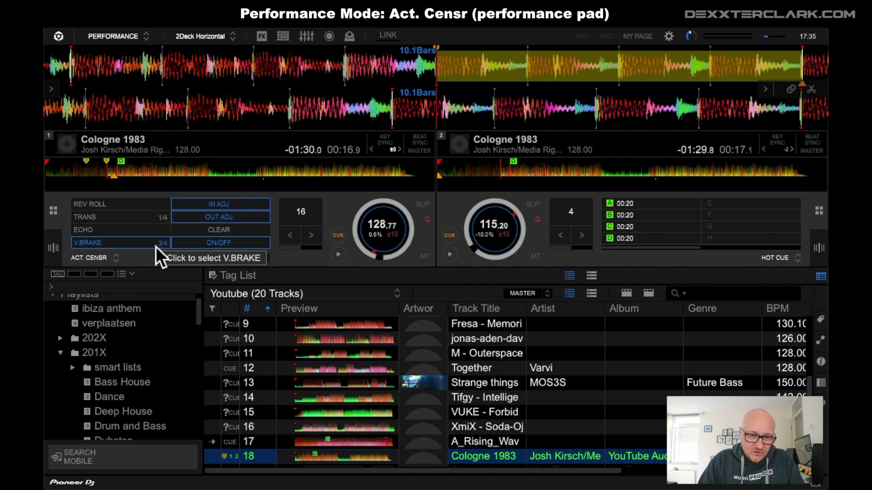
# - Lower the V.BRAKE beat parameter to 1/4 and switch the effect to TRANS with its beat parameter at 1/4
pyautogui.click(249, 260)
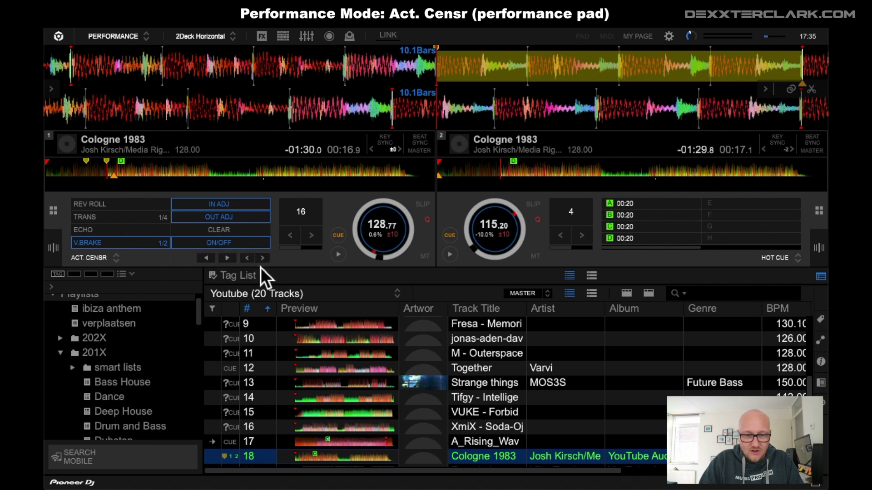
pyautogui.click(250, 263)
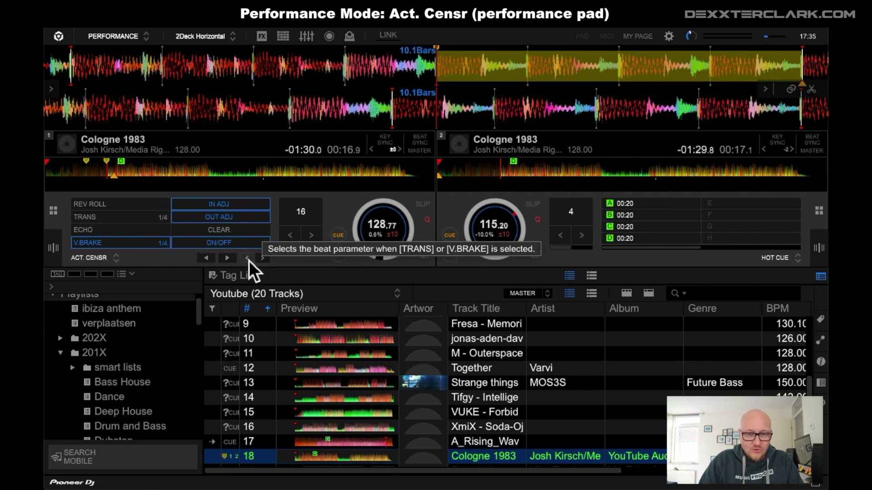
pyautogui.click(138, 222)
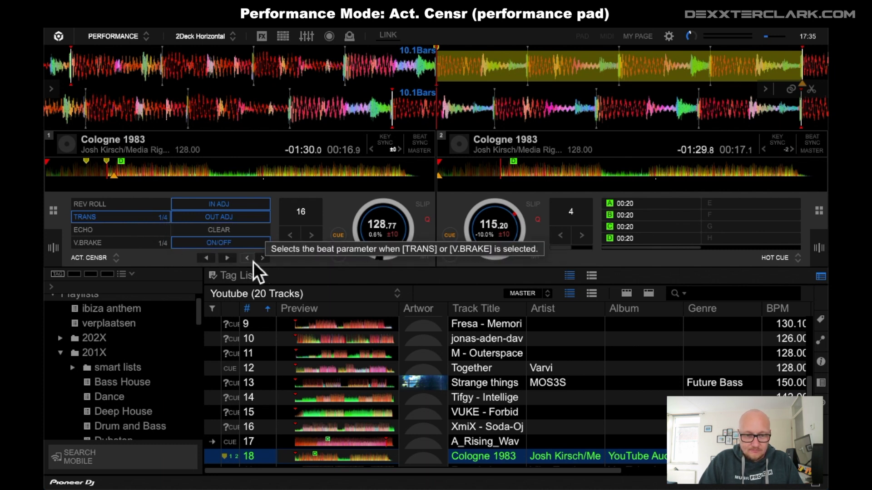
pyautogui.click(265, 263)
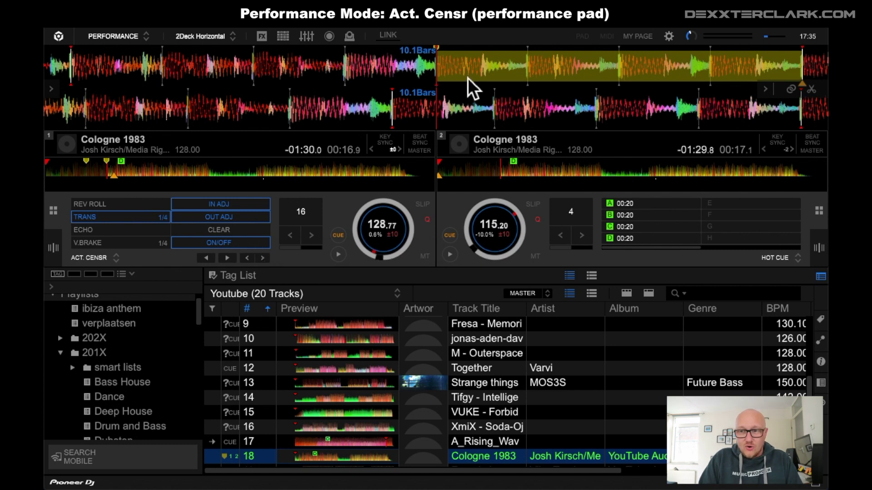
# - Clear deck 1's second Active Censor section with the playback position inside it, and move back to just after the first section
pyautogui.moveTo(495, 75); pyautogui.dragTo(362, 75)
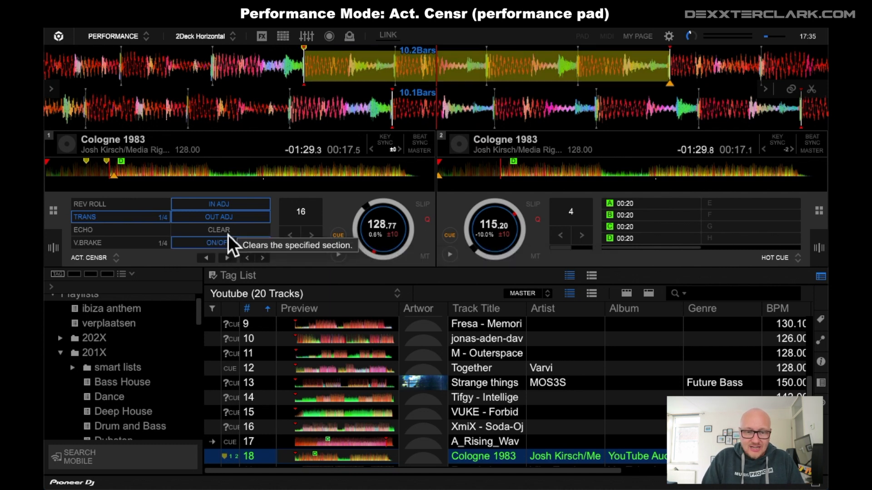
pyautogui.moveTo(387, 63); pyautogui.dragTo(638, 75)
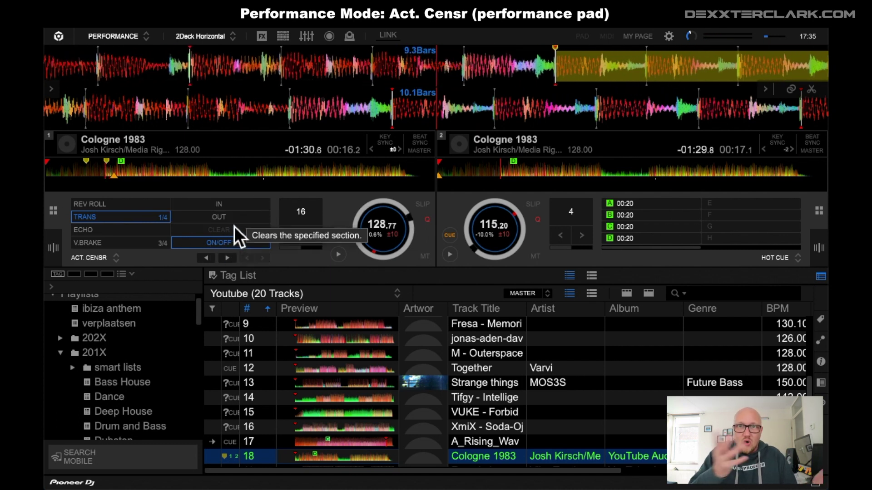
pyautogui.moveTo(608, 70); pyautogui.dragTo(335, 93)
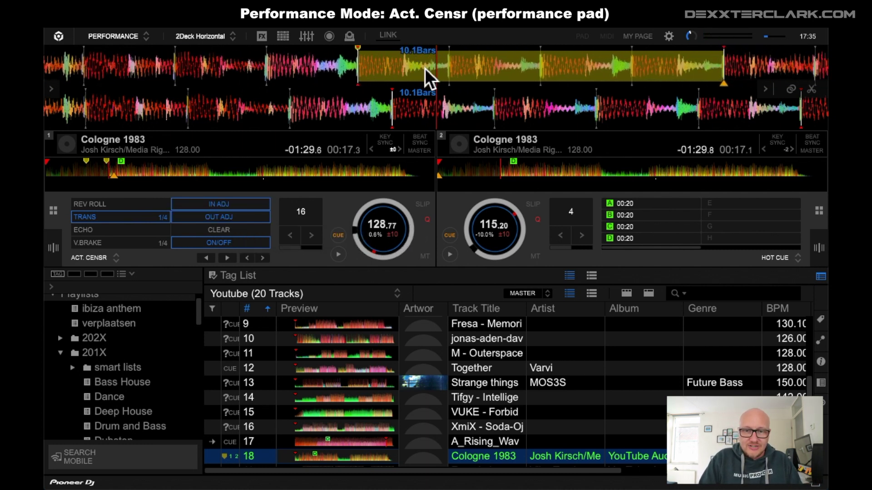
pyautogui.click(241, 231)
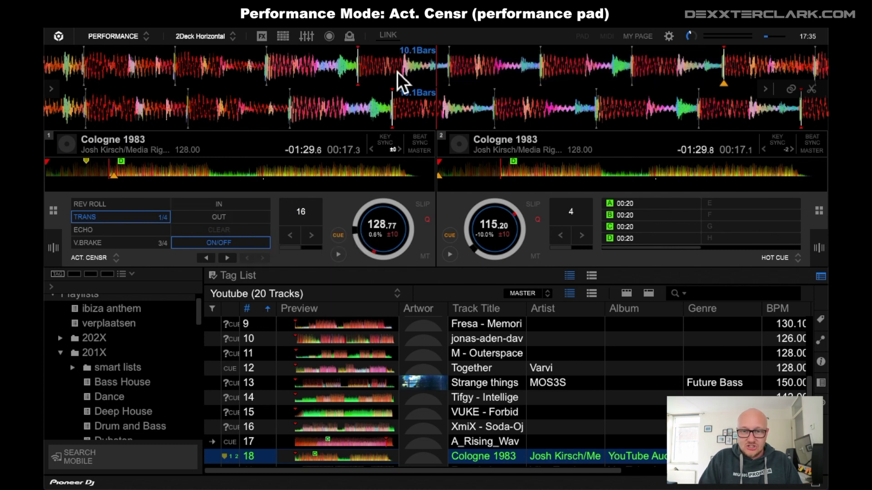
pyautogui.moveTo(402, 69)
pyautogui.mouseDown()
pyautogui.moveTo(475, 55)
pyautogui.moveTo(465, 69)
pyautogui.moveTo(673, 47)
pyautogui.moveTo(467, 65)
pyautogui.moveTo(769, 62)
pyautogui.moveTo(400, 75)
pyautogui.mouseUp()
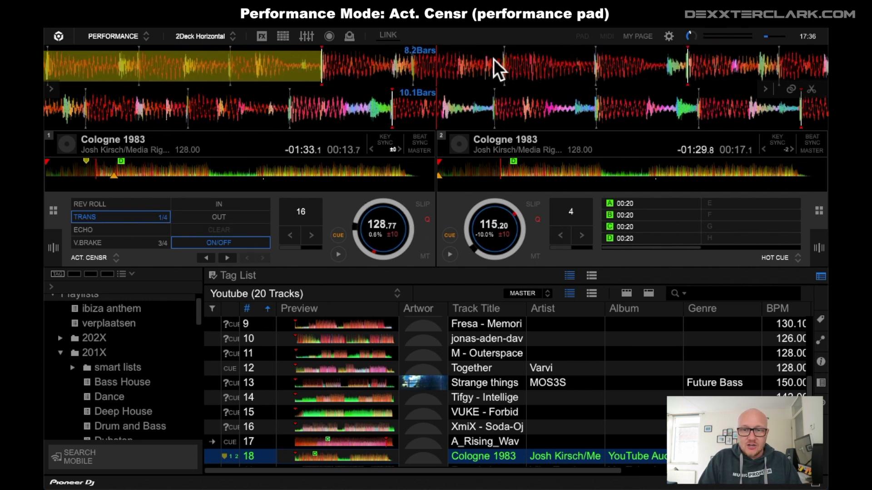
# - Move the out point of deck 1's remaining Active Censor section to about 00:15.0, setting a cue point at the same position
pyautogui.moveTo(582, 56); pyautogui.dragTo(326, 49)
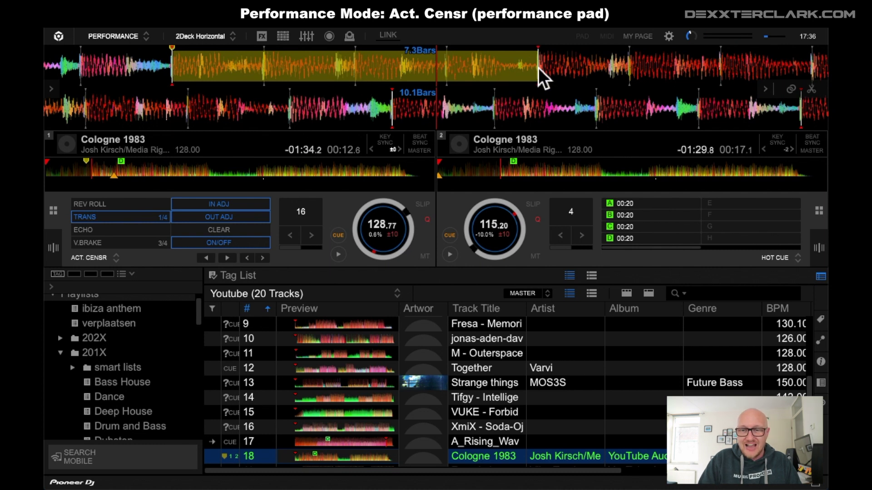
pyautogui.click(235, 221)
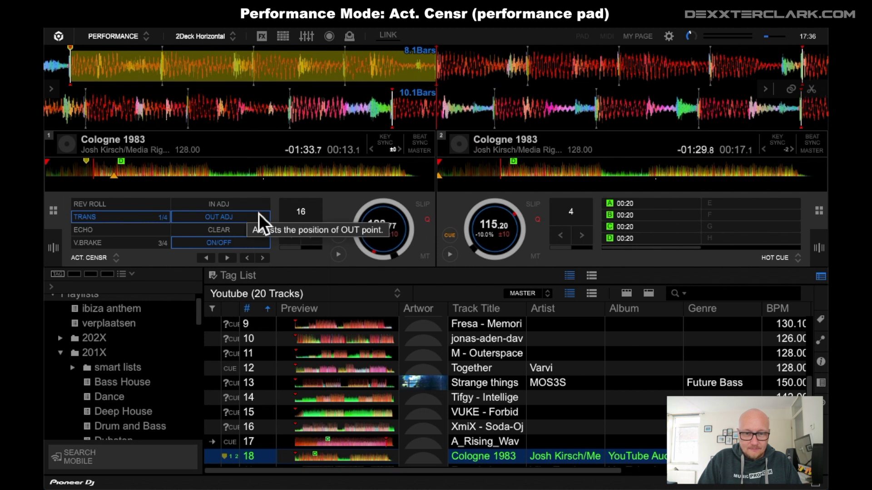
pyautogui.moveTo(382, 83); pyautogui.dragTo(157, 90)
pyautogui.moveTo(293, 67); pyautogui.dragTo(235, 85)
pyautogui.click(338, 236)
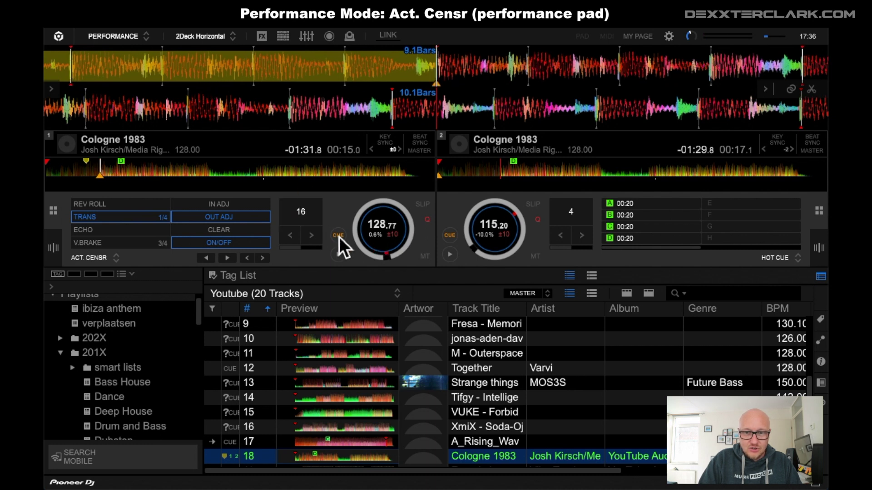
pyautogui.click(245, 220)
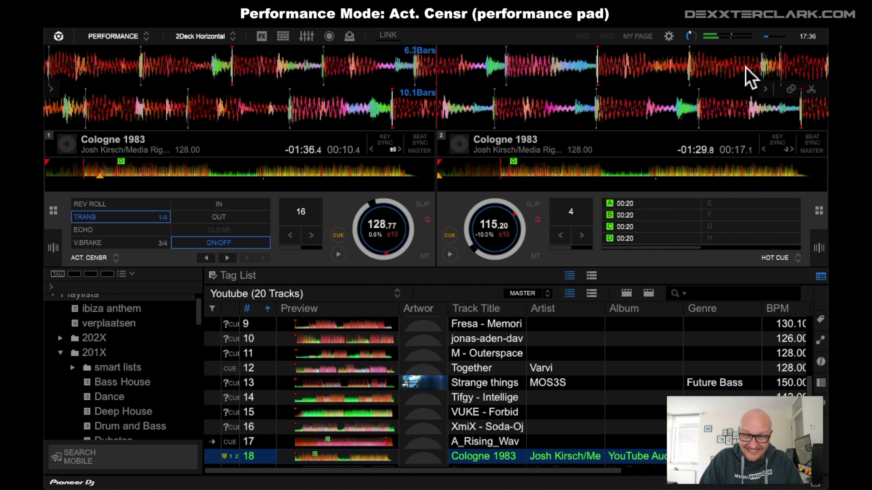
# - Play deck 1 to audition the adjusted Active Censor section, pause it, and move the playback position back inside the section
pyautogui.click(344, 253)
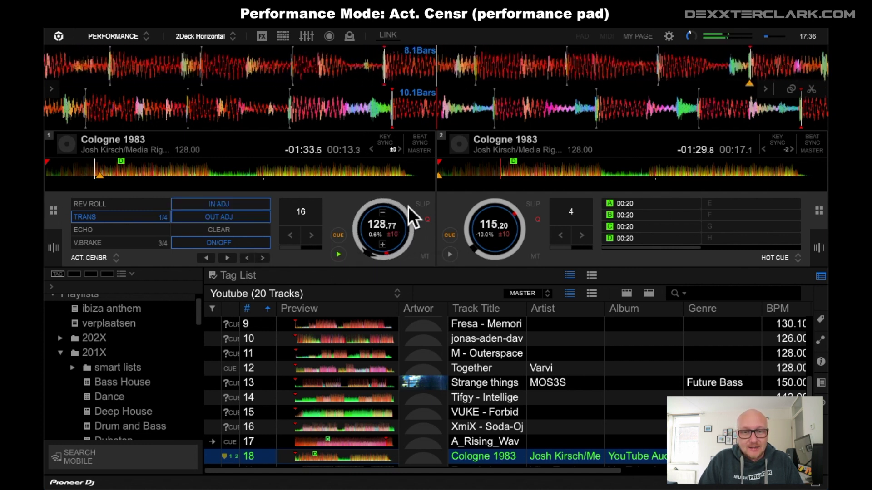
pyautogui.click(345, 253)
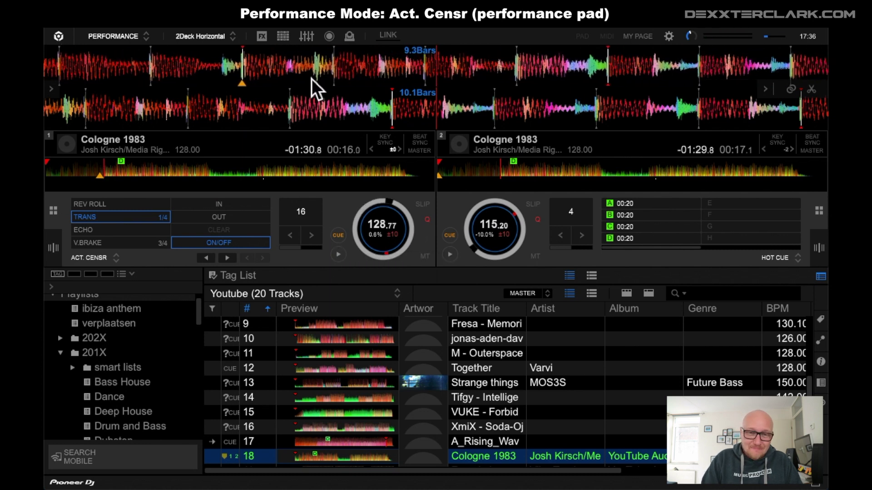
pyautogui.moveTo(317, 68); pyautogui.dragTo(447, 90)
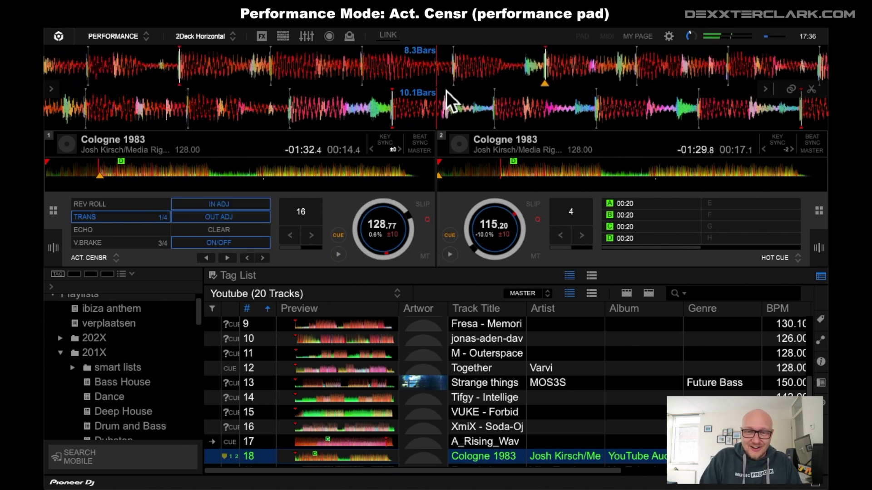
pyautogui.moveTo(404, 72); pyautogui.dragTo(503, 89)
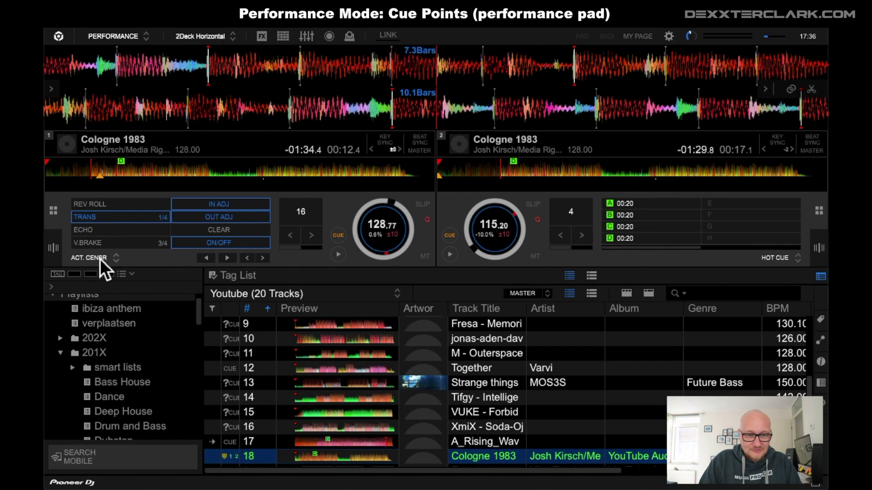
# - Switch deck 1's performance pads to Memory Cue
pyautogui.click(101, 258)
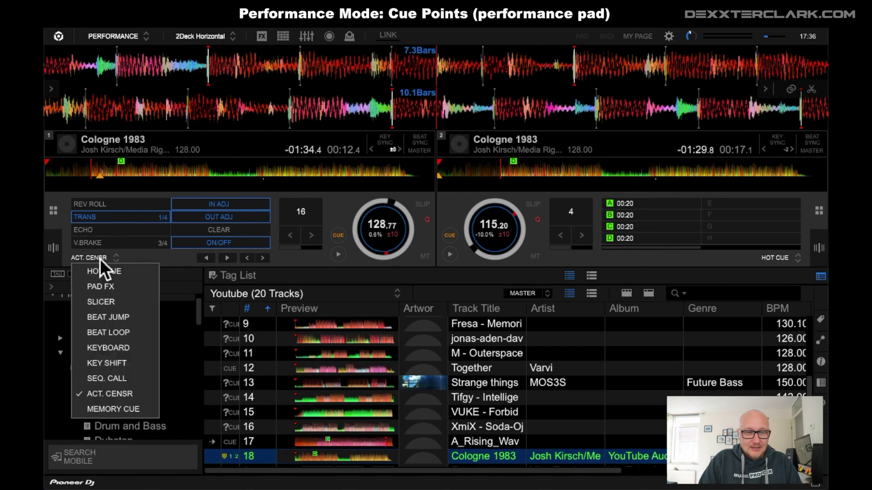
pyautogui.click(118, 410)
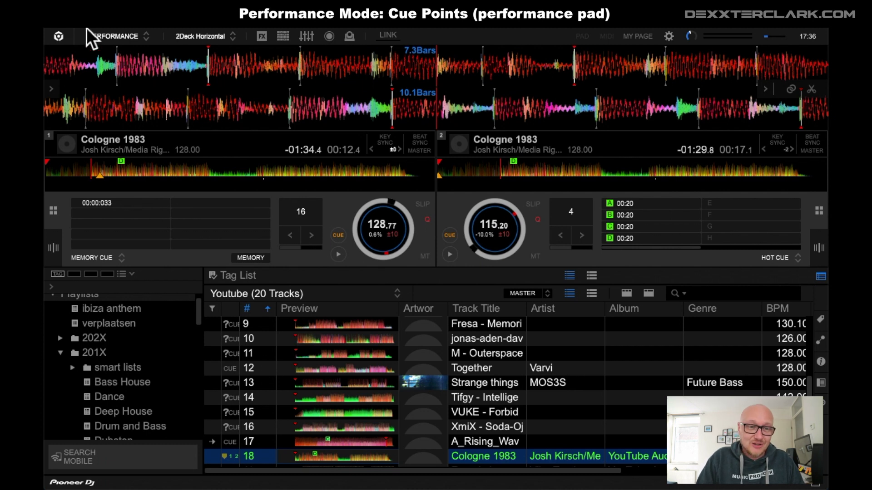
pyautogui.click(96, 36)
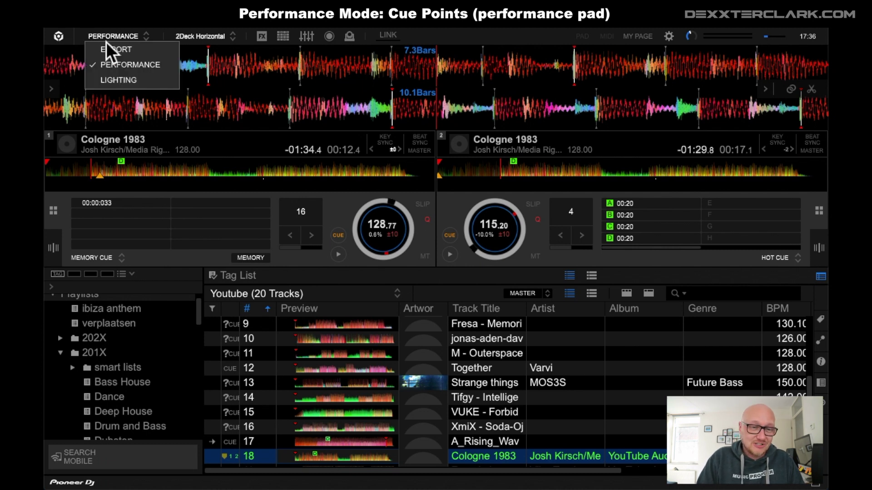
pyautogui.click(200, 259)
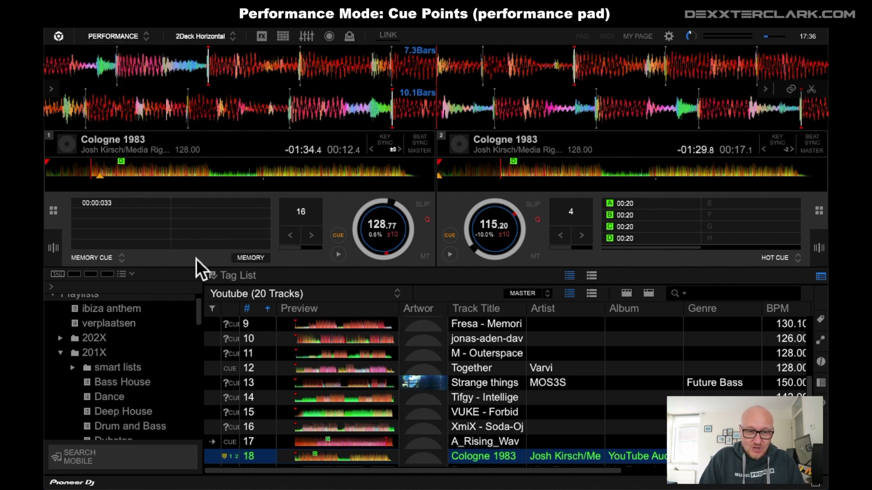
pyautogui.click(298, 342)
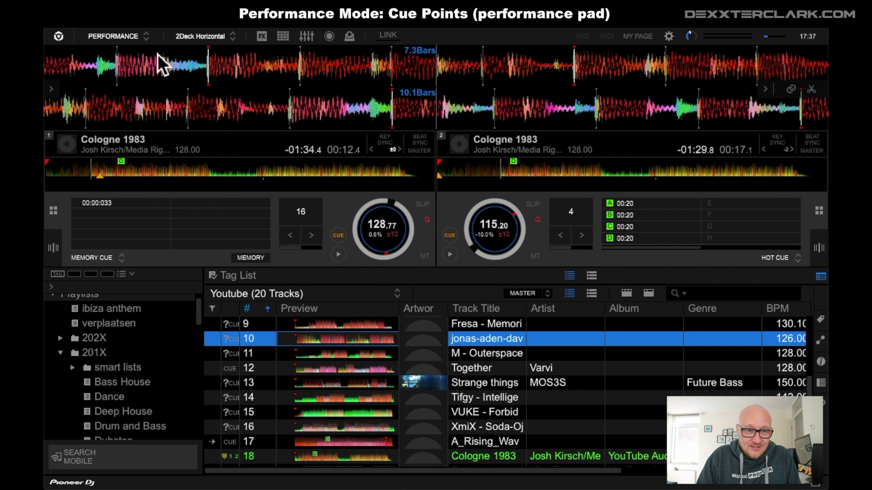
pyautogui.click(111, 39)
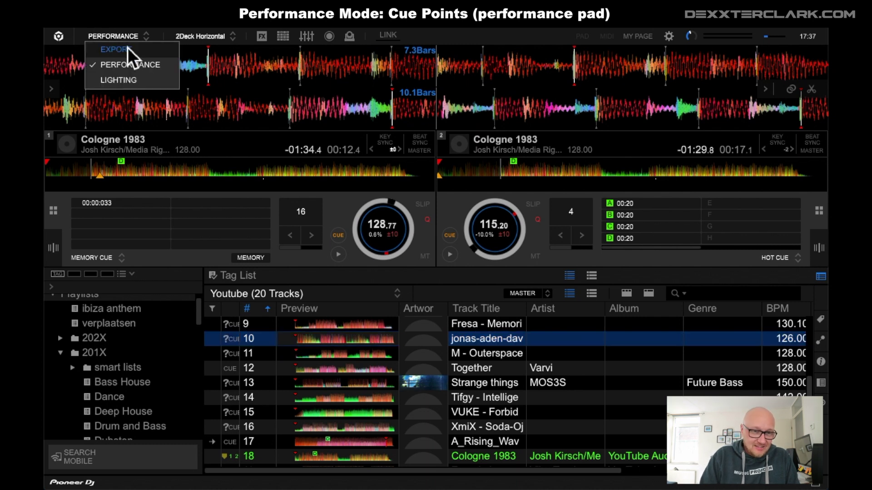
pyautogui.click(139, 39)
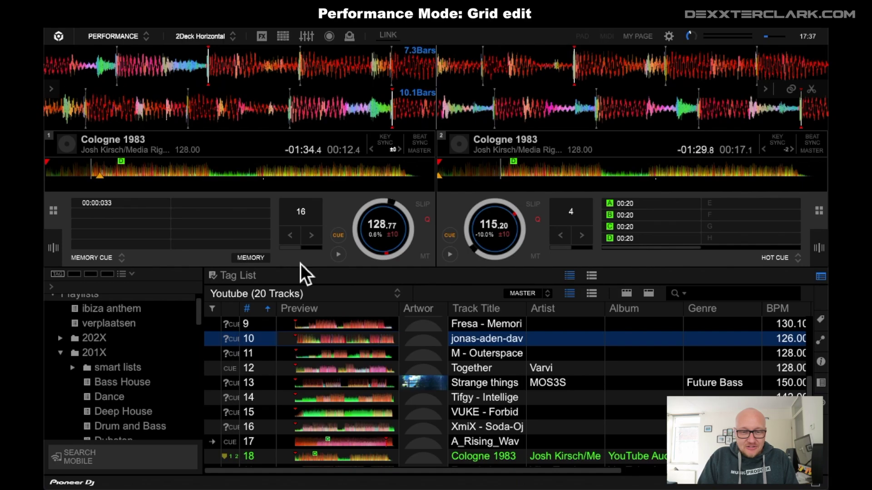
# - Examine deck 1's Grid Edit controls and return to its memory cue pads
pyautogui.click(52, 254)
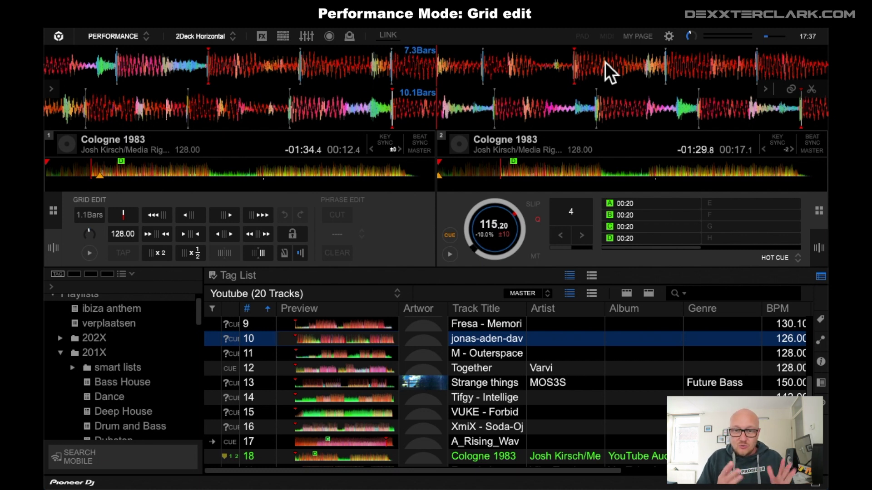
pyautogui.click(131, 39)
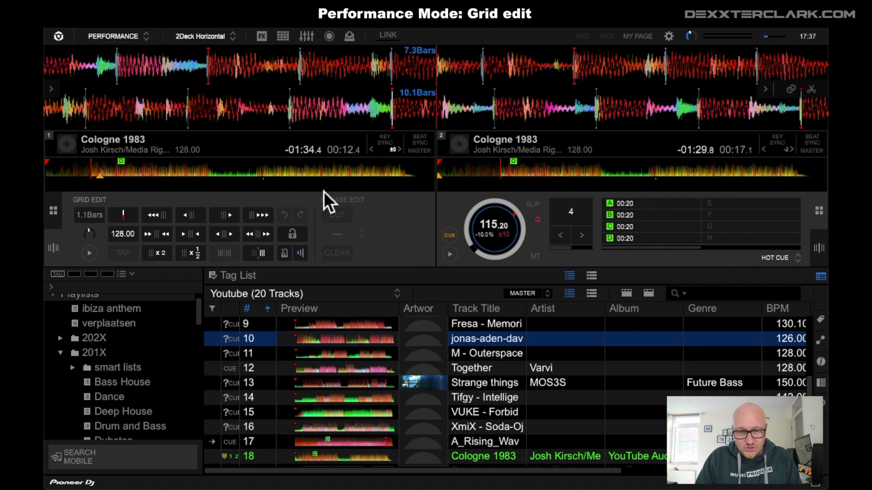
pyautogui.click(54, 210)
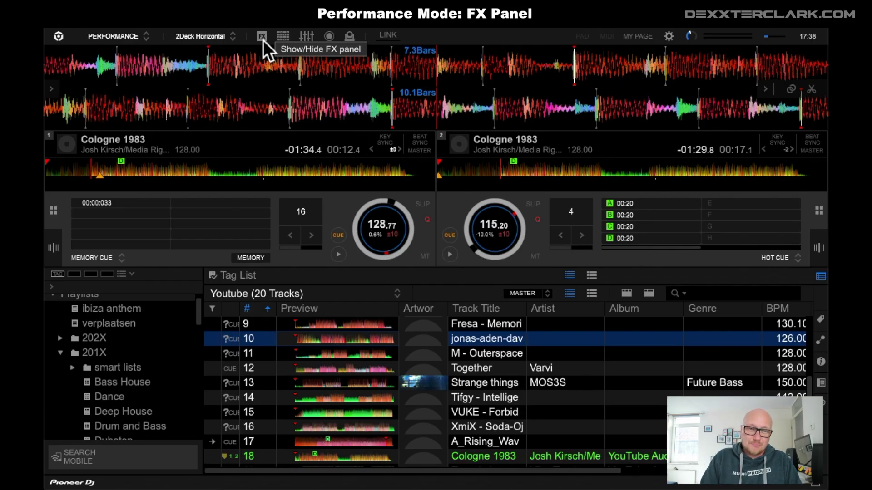
# - Show the FX panel and apply TRANS from FX1 to deck 1 during playback, turning up the effect's level
pyautogui.click(263, 39)
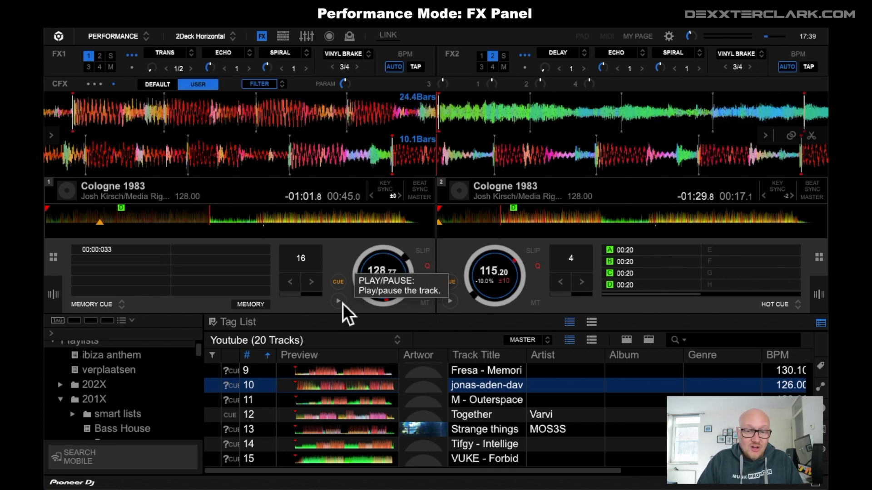
pyautogui.click(341, 302)
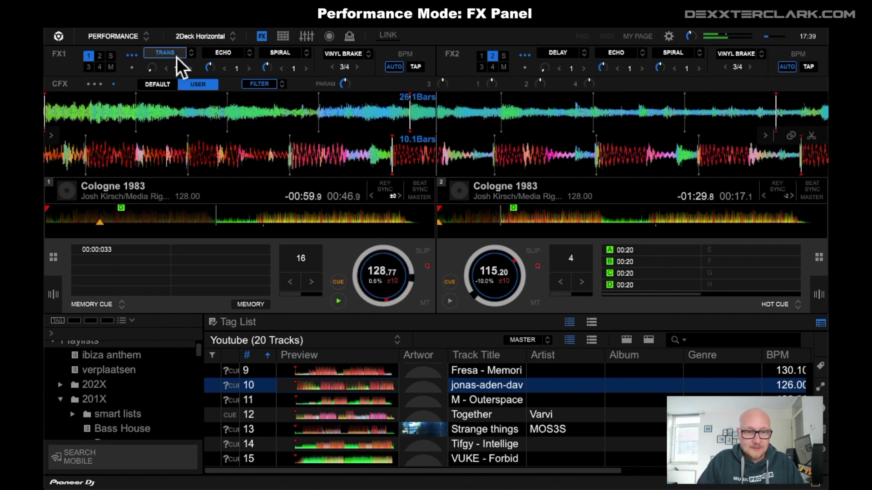
pyautogui.click(164, 54)
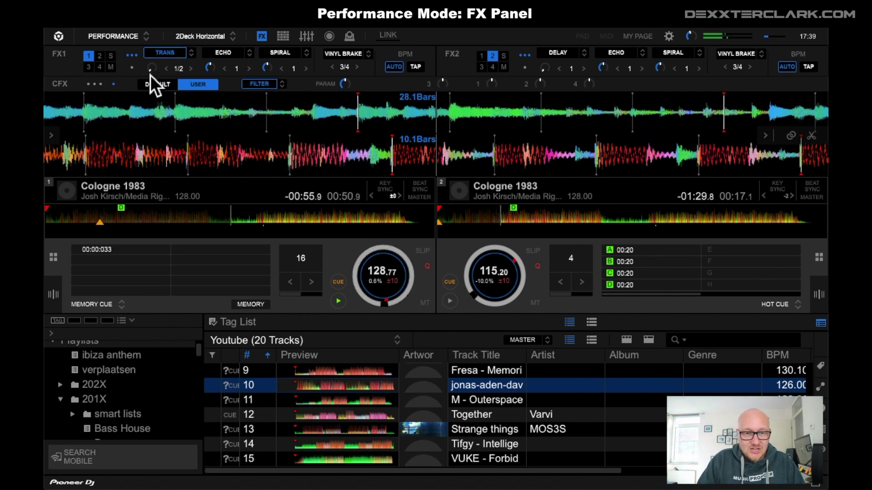
pyautogui.moveTo(150, 72); pyautogui.dragTo(148, 50)
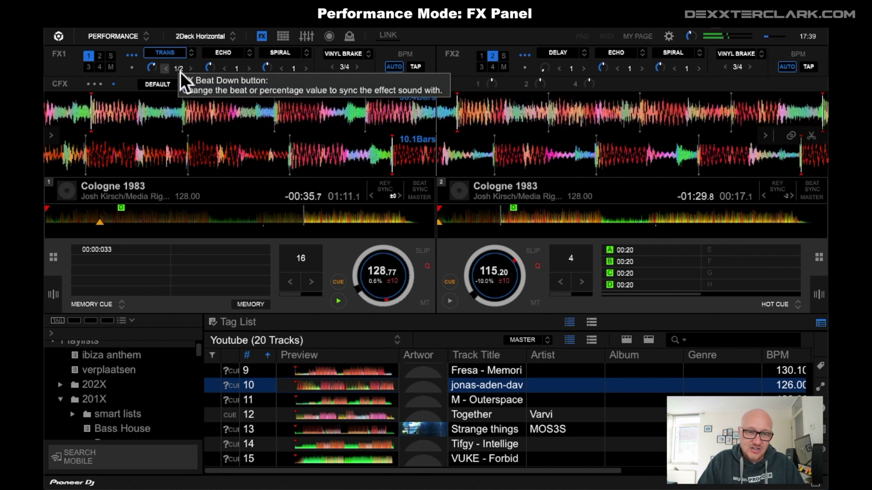
# - Audition FX1's TRANS effect at beat values 1, 1/8 and finally 2, and pause deck 1
pyautogui.click(193, 73)
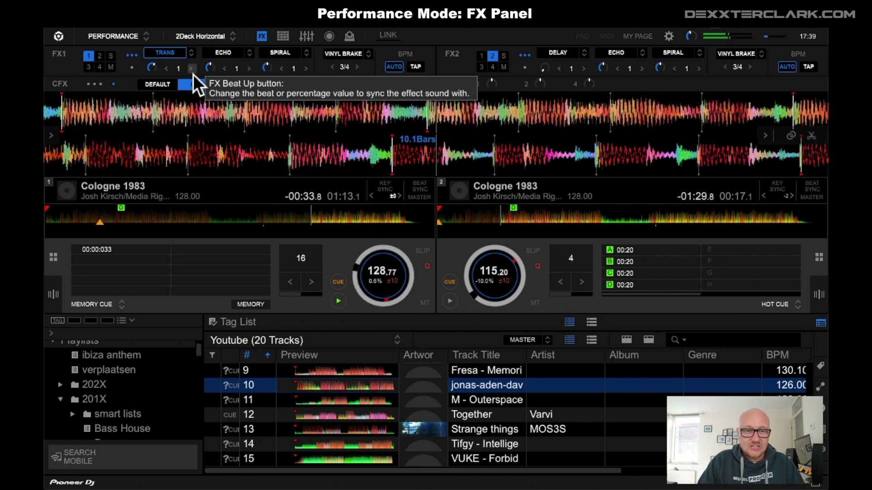
pyautogui.click(169, 72)
pyautogui.click(170, 72)
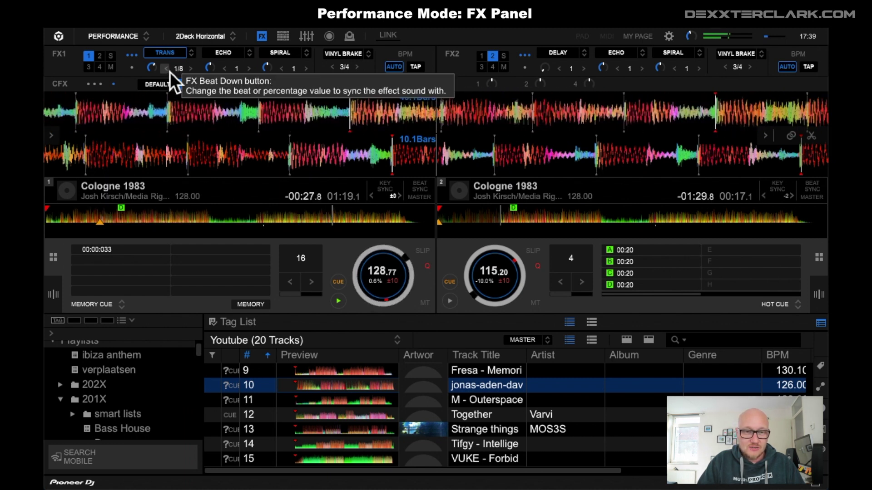
pyautogui.click(194, 72)
pyautogui.click(195, 71)
pyautogui.click(195, 71)
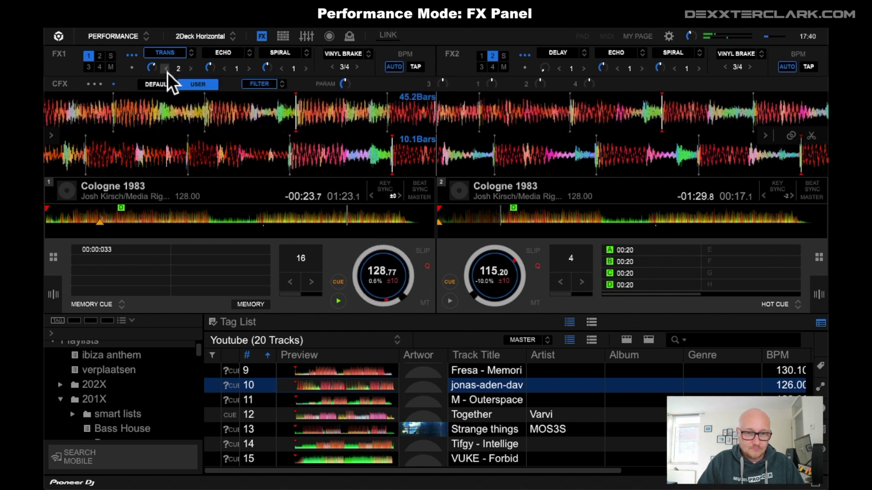
pyautogui.click(340, 302)
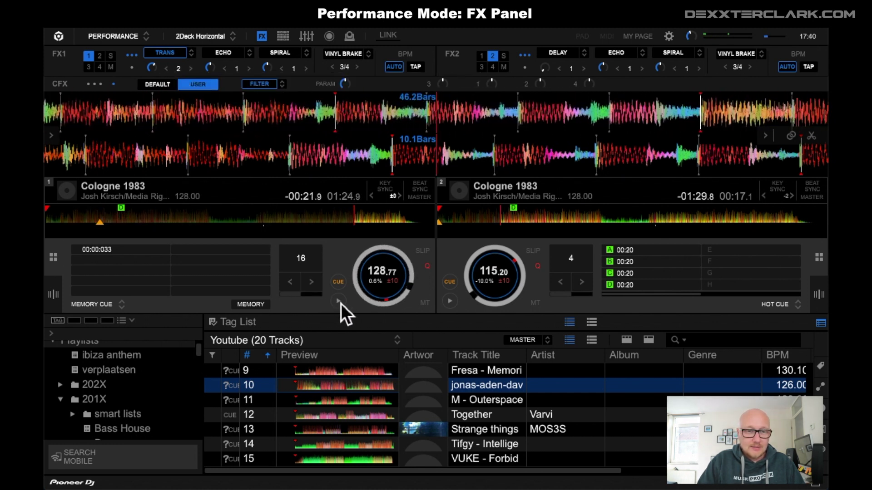
# - Audition DELAY, ECHO and SPIRAL one after another in FX1's first effect slot while deck 1 plays
pyautogui.click(191, 52)
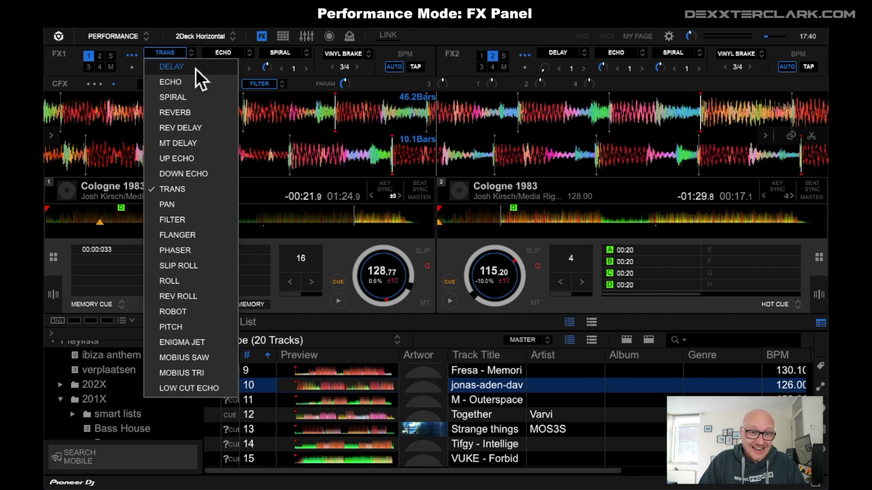
pyautogui.click(195, 69)
pyautogui.click(339, 301)
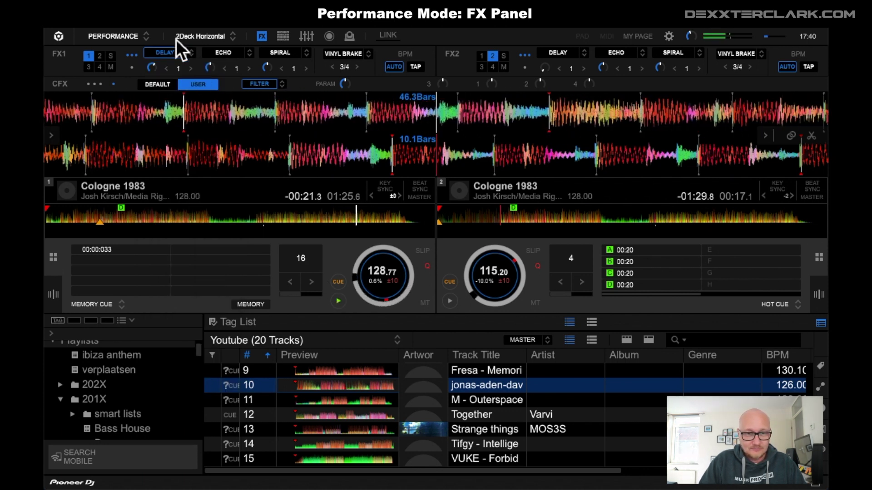
pyautogui.click(193, 57)
pyautogui.click(189, 84)
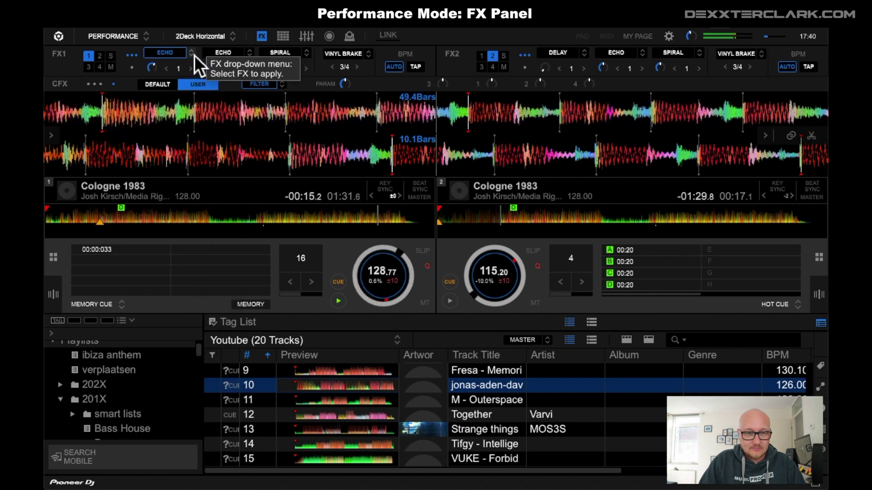
pyautogui.click(194, 56)
pyautogui.click(197, 100)
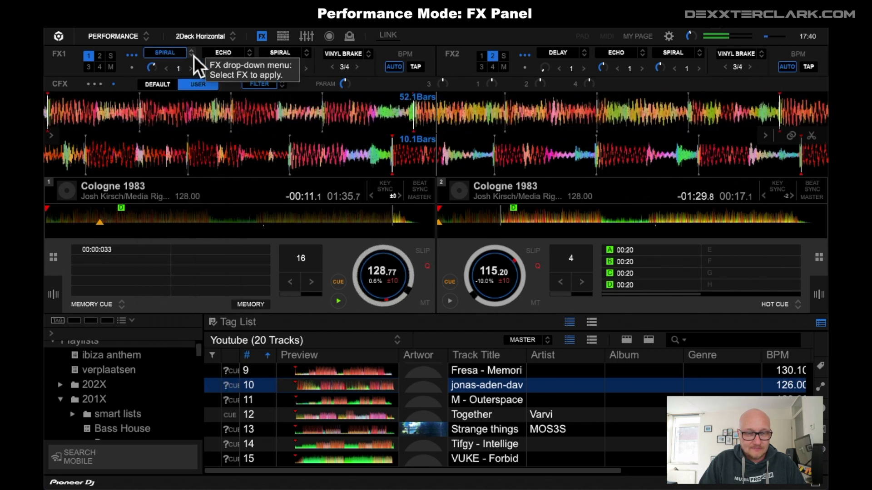
# - Audition REVERB, REV DELAY and MT DELAY one after another in FX1's first effect slot while deck 1 plays
pyautogui.click(193, 56)
pyautogui.click(189, 113)
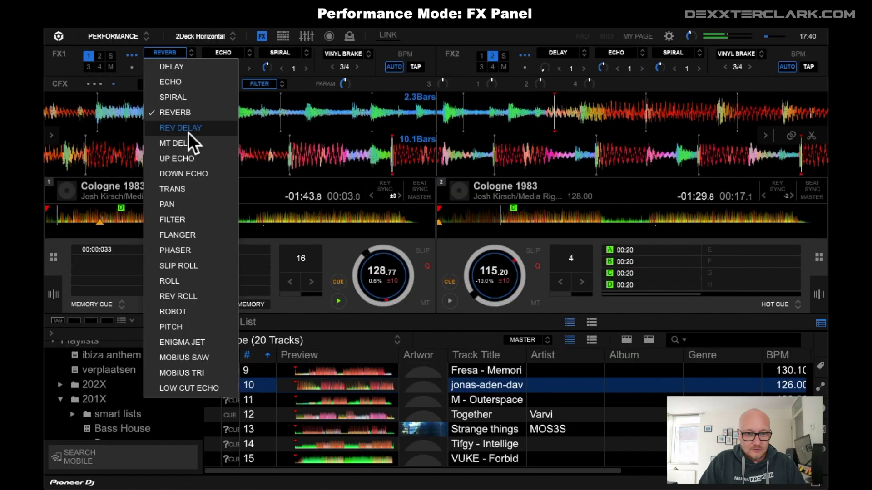
pyautogui.click(188, 131)
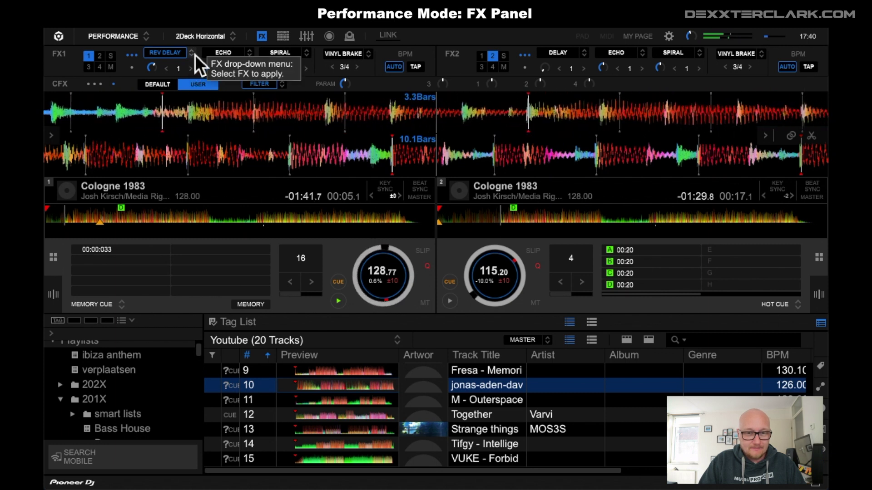
pyautogui.click(196, 55)
pyautogui.click(196, 144)
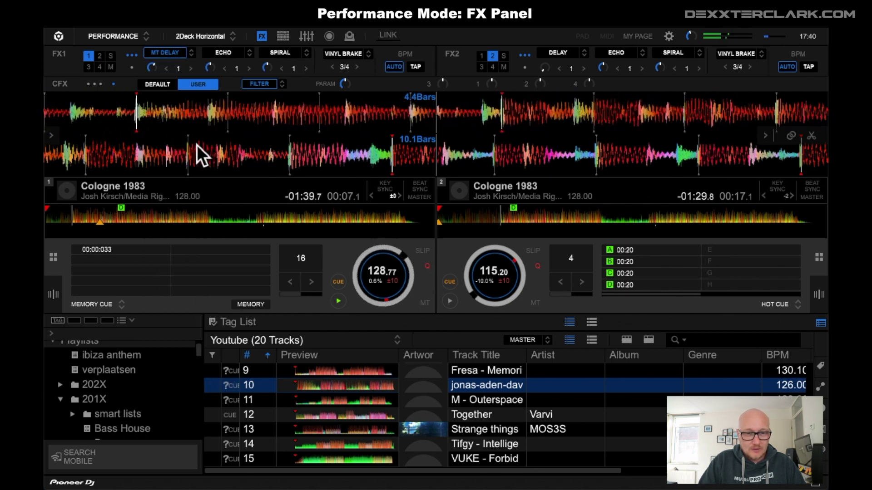
# - Audition UP ECHO in FX1's first effect slot and pause deck 1
pyautogui.click(191, 57)
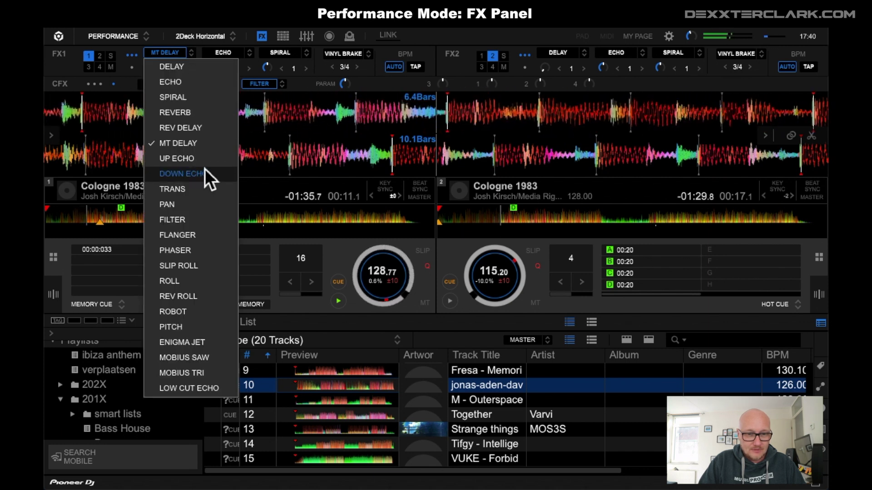
pyautogui.click(203, 159)
pyautogui.click(196, 56)
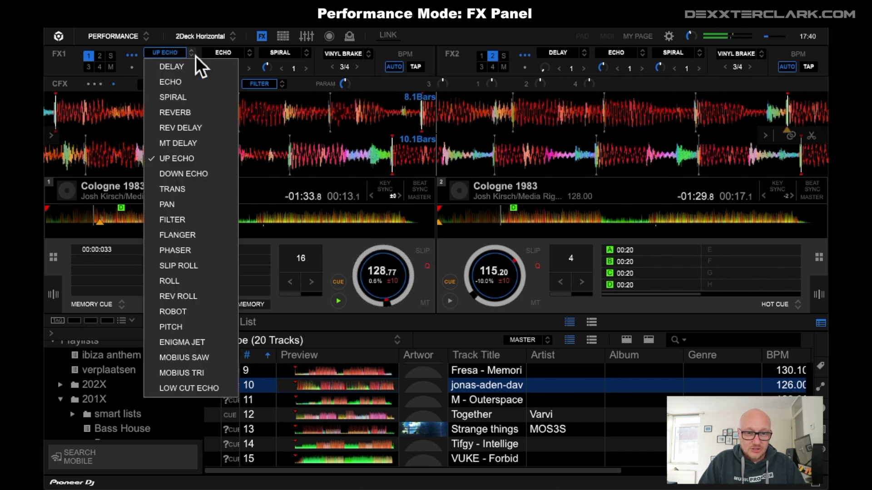
pyautogui.click(338, 301)
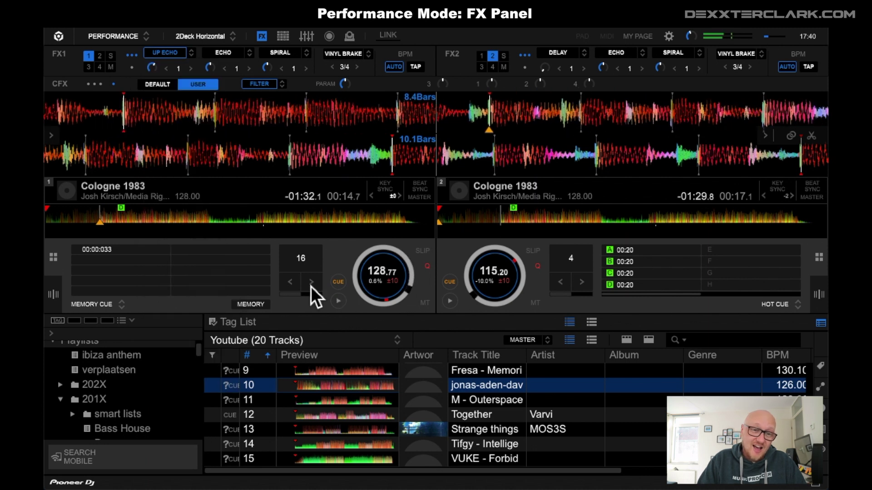
# - Resume deck 1's playback and audition DOWN ECHO in FX1's first effect slot
pyautogui.click(192, 57)
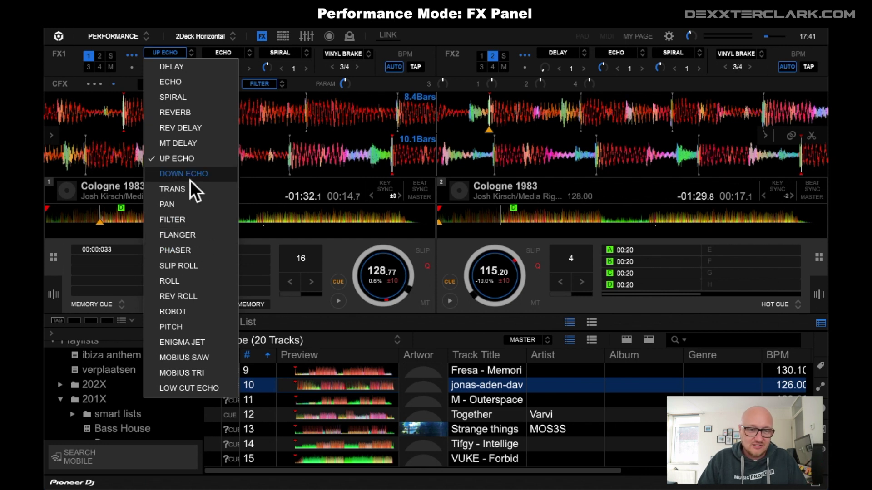
pyautogui.click(339, 303)
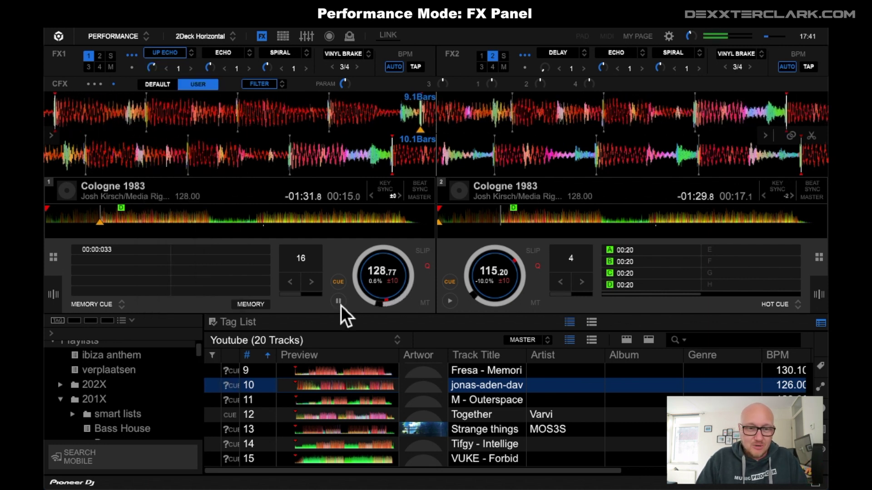
pyautogui.click(193, 54)
pyautogui.click(183, 174)
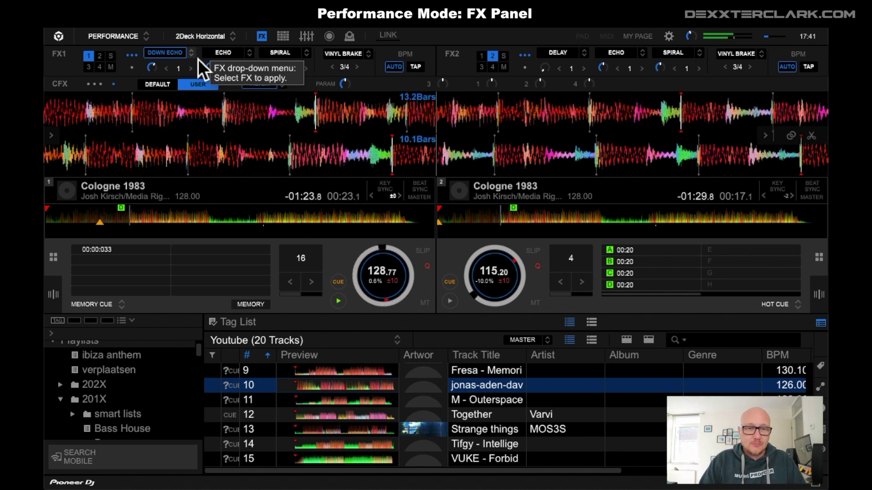
# - Audition TRANS and PAN in FX1's first effect slot, turning up the level for PAN
pyautogui.click(193, 55)
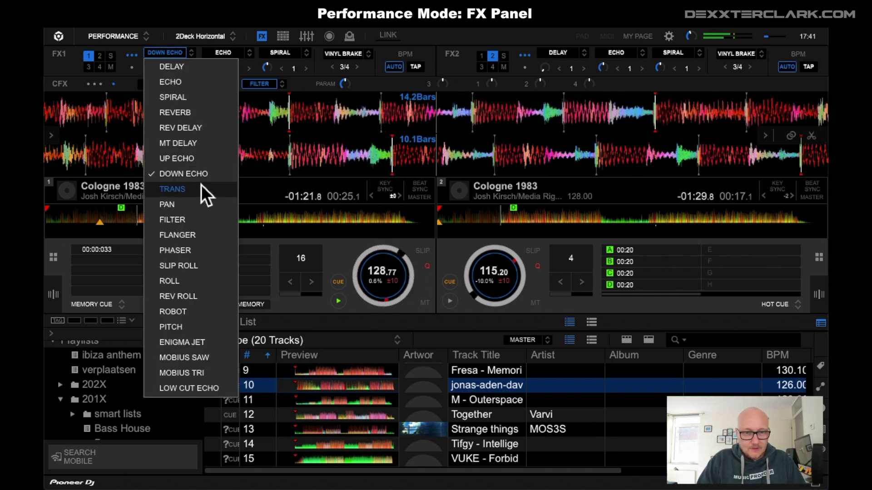
pyautogui.click(184, 196)
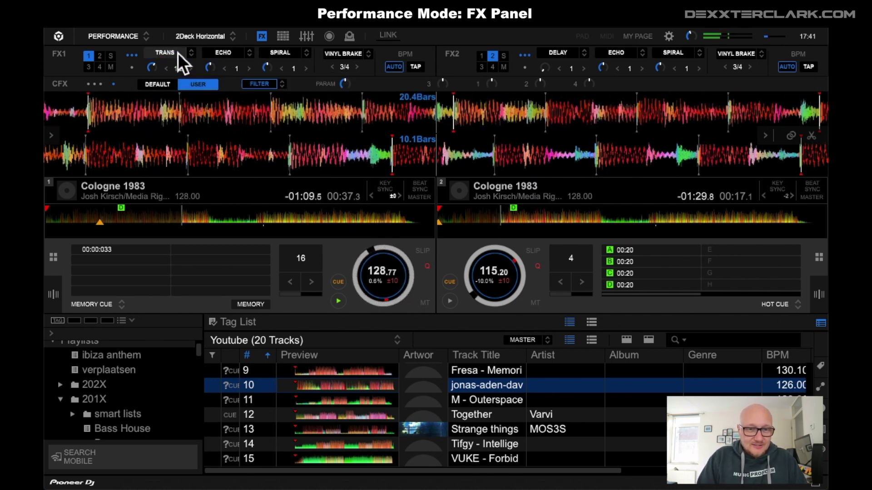
pyautogui.click(193, 54)
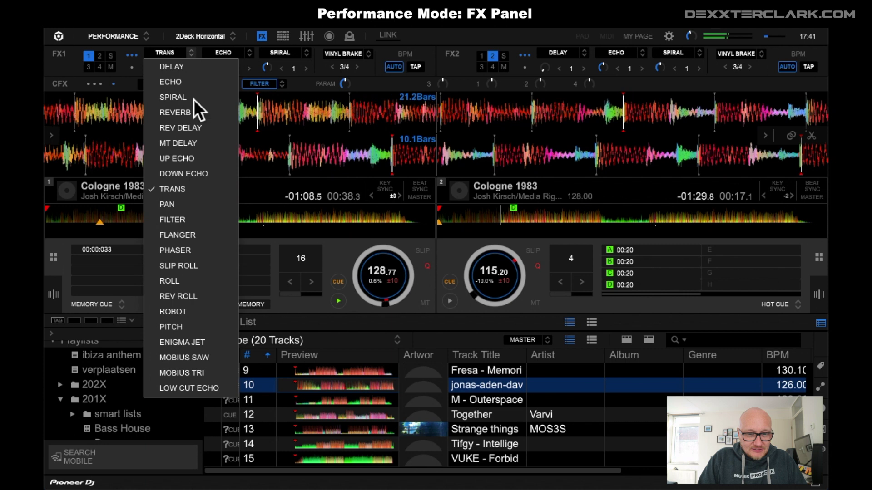
pyautogui.click(199, 205)
pyautogui.moveTo(155, 68); pyautogui.dragTo(173, 82)
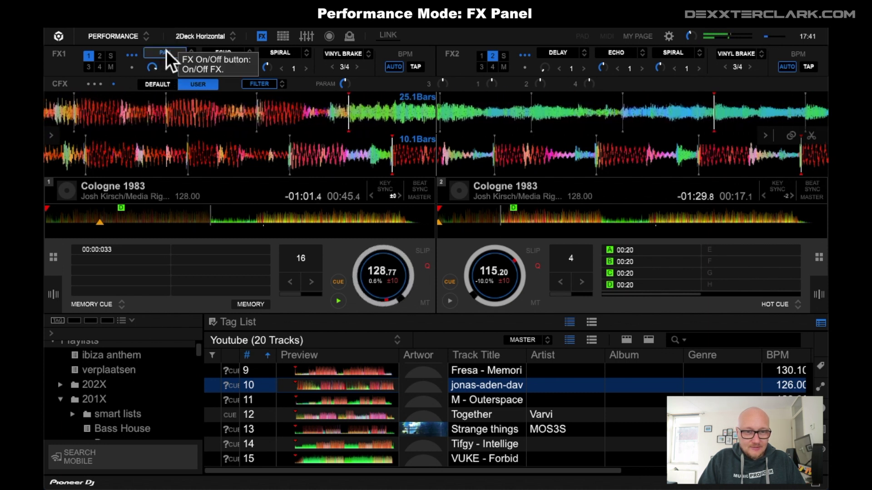
# - Audition FILTER in FX1's first effect slot and lower its beat value to 2
pyautogui.click(191, 55)
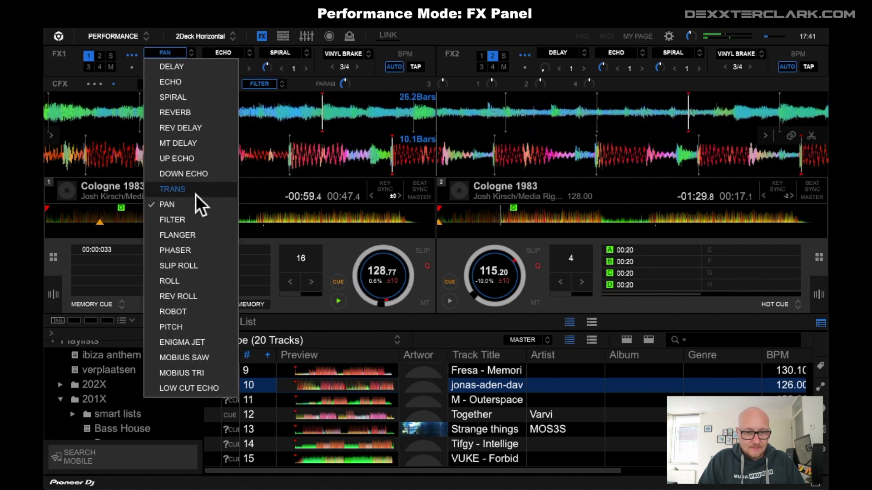
pyautogui.click(194, 220)
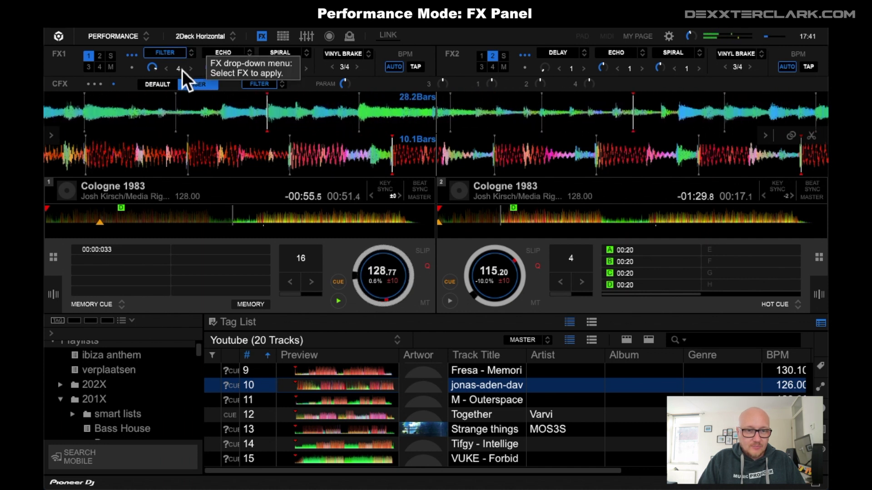
pyautogui.click(170, 71)
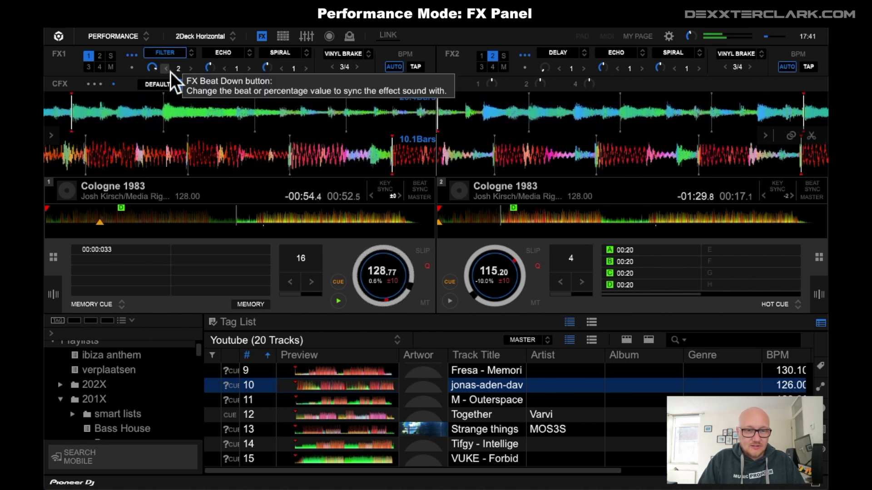
# - Audition FLANGER and PHASER one after the other in FX1's first effect slot
pyautogui.click(193, 56)
pyautogui.click(209, 233)
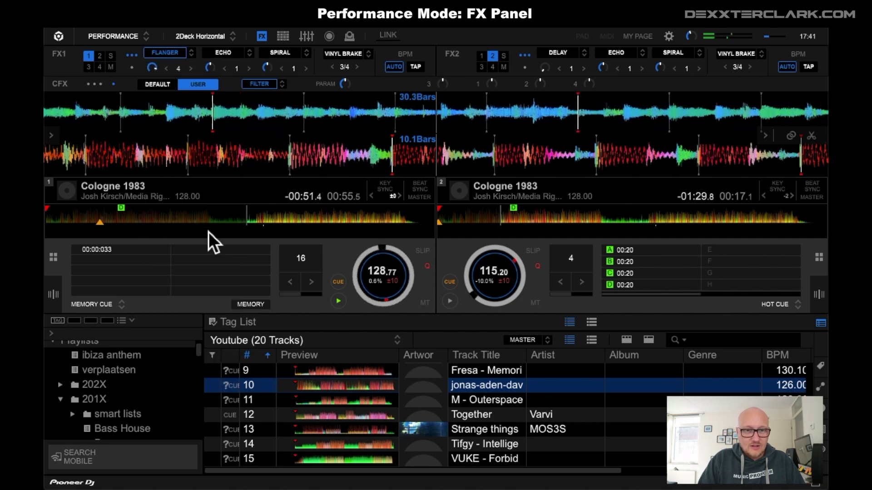
pyautogui.click(194, 56)
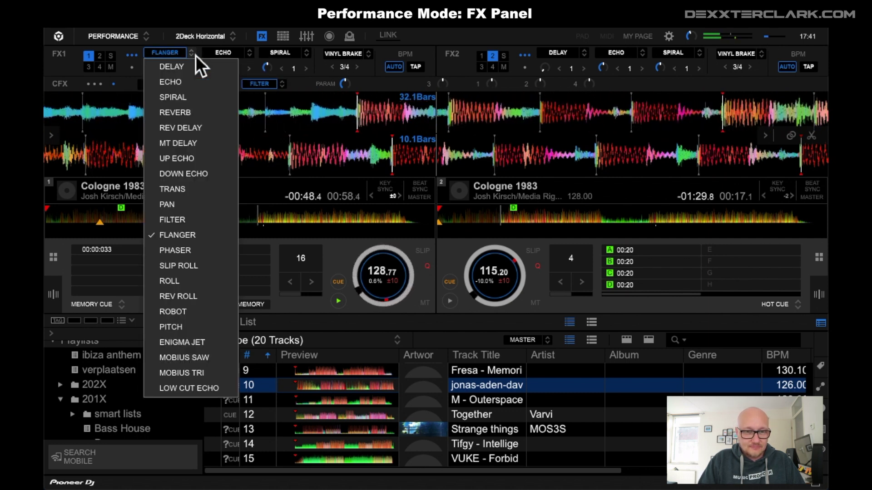
pyautogui.click(177, 250)
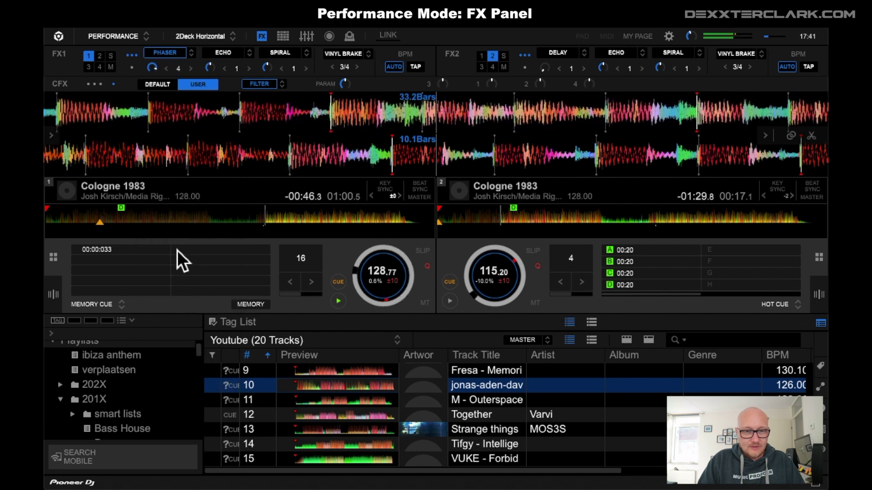
# - Audition SLIP ROLL, ROLL and REV ROLL one after another in FX1's first effect slot
pyautogui.click(191, 57)
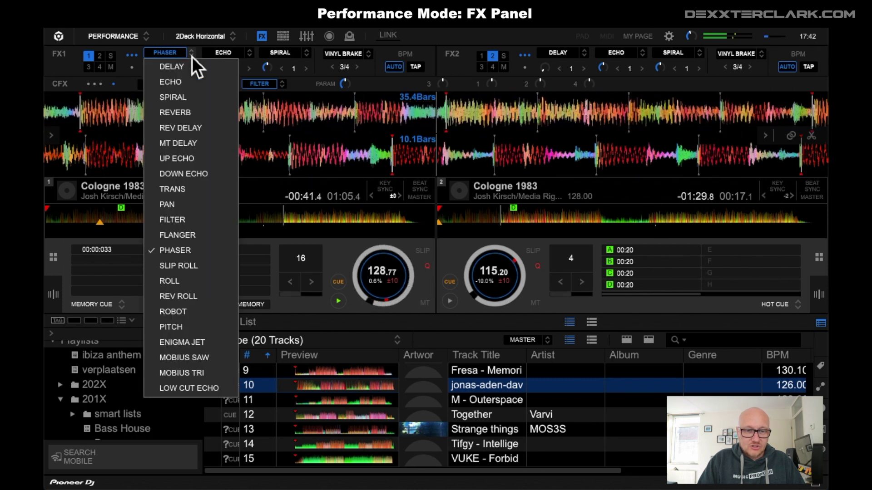
pyautogui.click(203, 268)
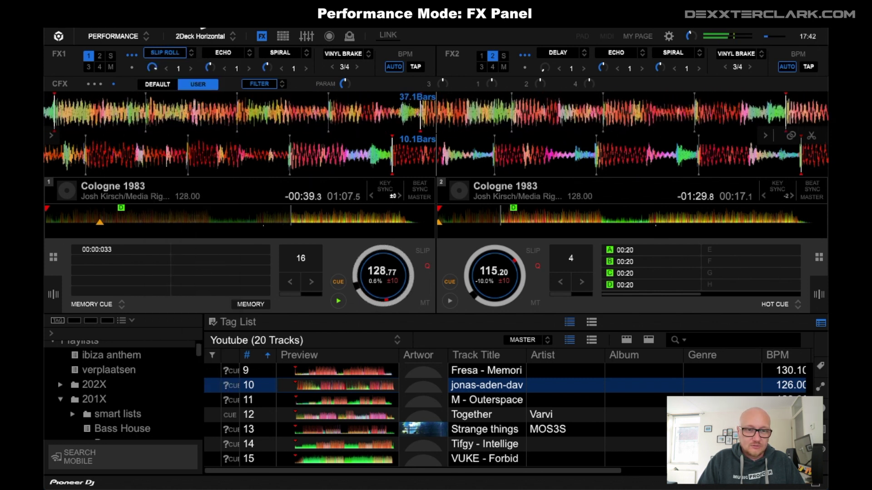
pyautogui.click(194, 54)
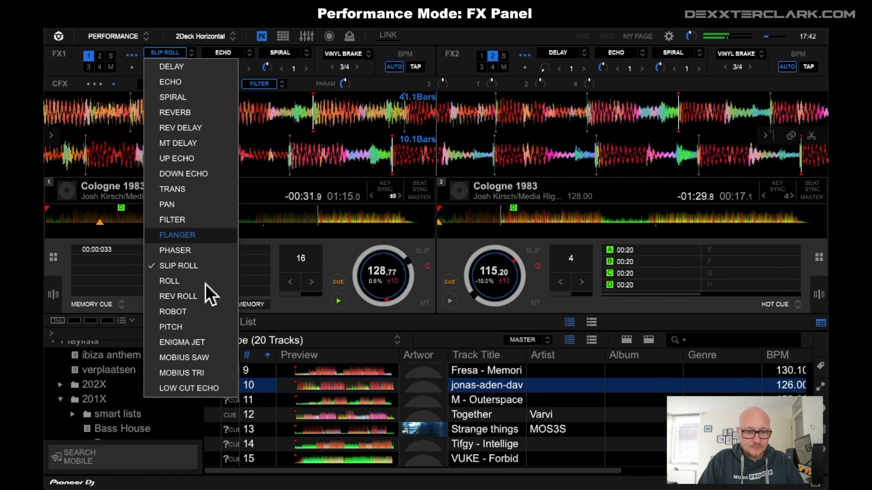
pyautogui.click(180, 282)
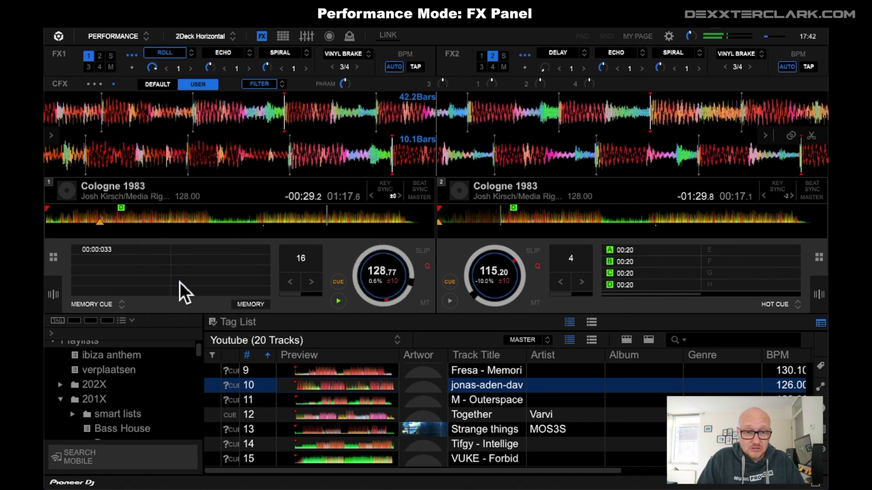
pyautogui.click(195, 54)
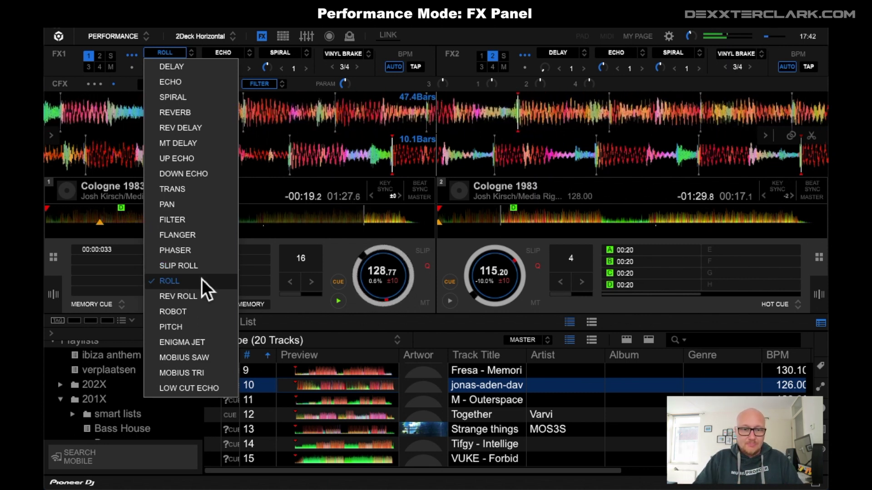
pyautogui.click(201, 295)
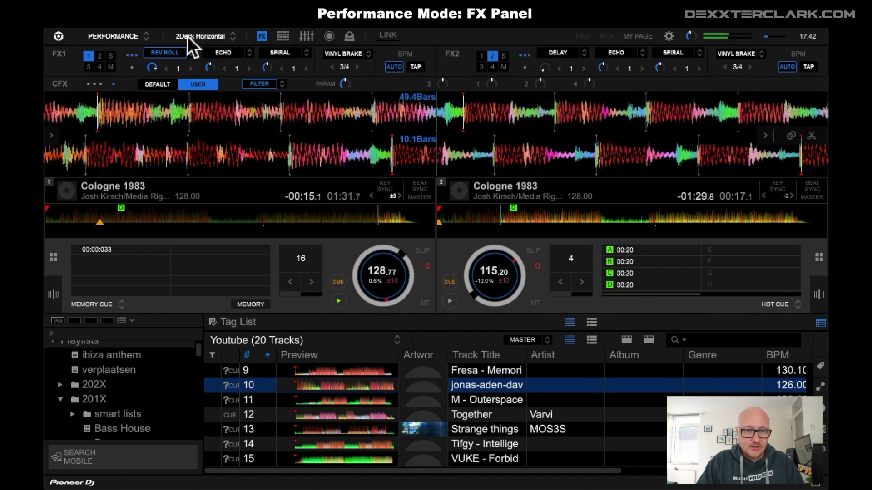
# - Audition ROBOT and PITCH in FX1's first effect slot and jump deck 1's playback back near the track's start
pyautogui.click(196, 59)
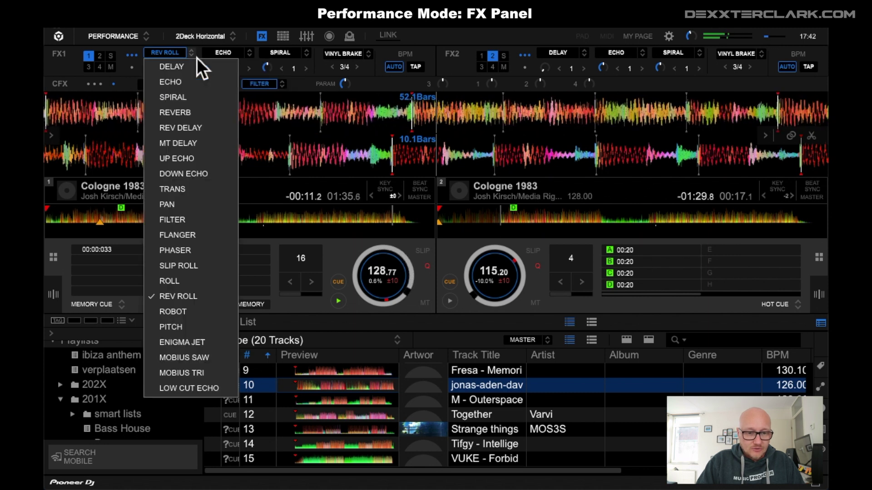
pyautogui.click(191, 314)
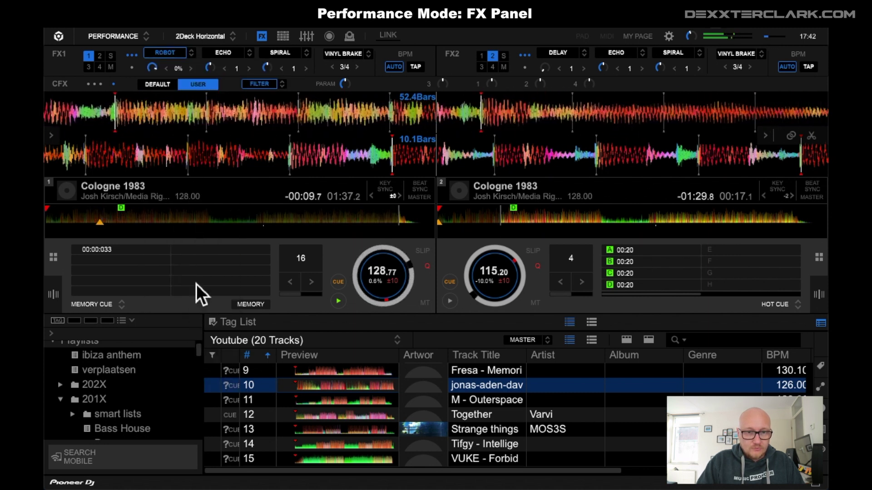
pyautogui.click(193, 53)
pyautogui.click(203, 334)
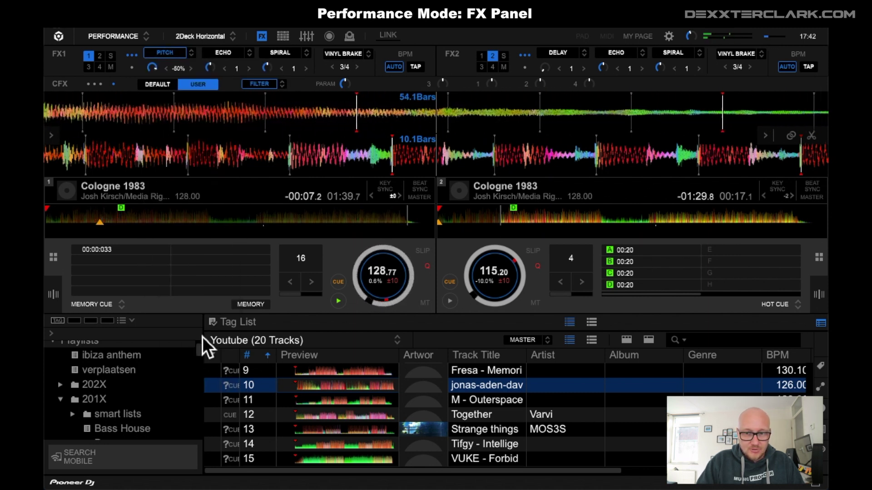
pyautogui.click(63, 209)
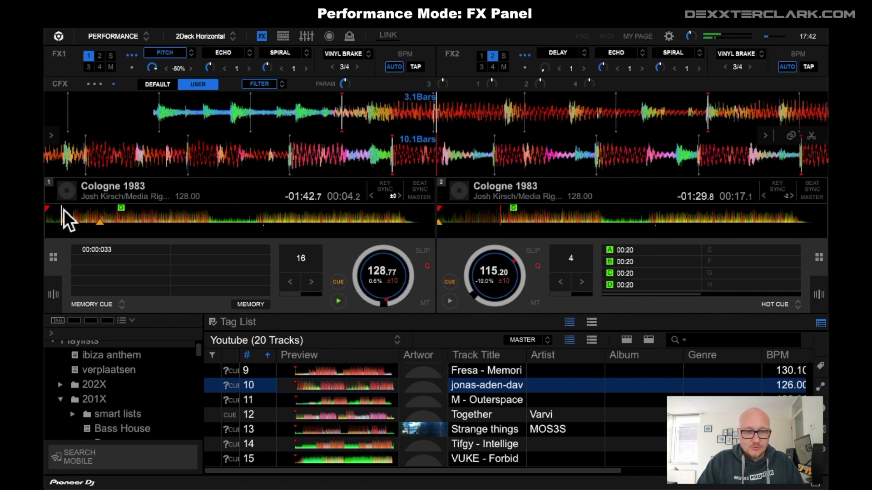
# - Audition ENIGMA JET, MOBIUS SAW and MOBIUS TRI one after another in FX1's first effect slot
pyautogui.click(193, 54)
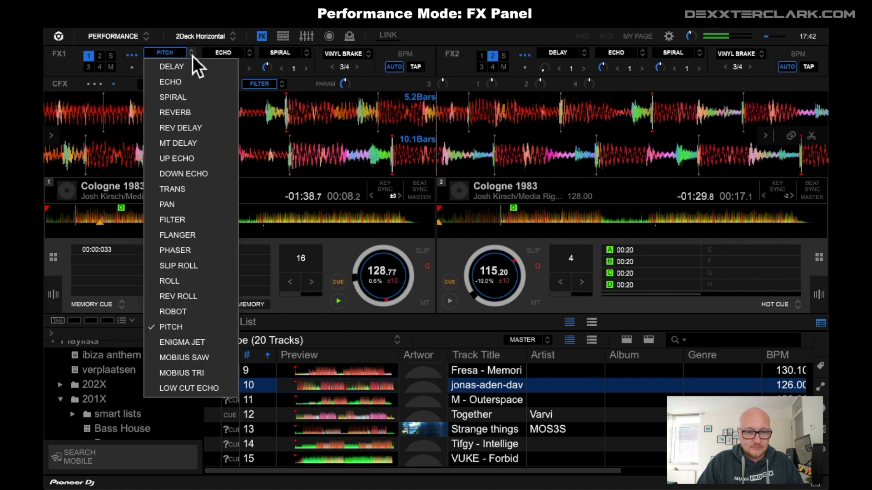
pyautogui.click(203, 343)
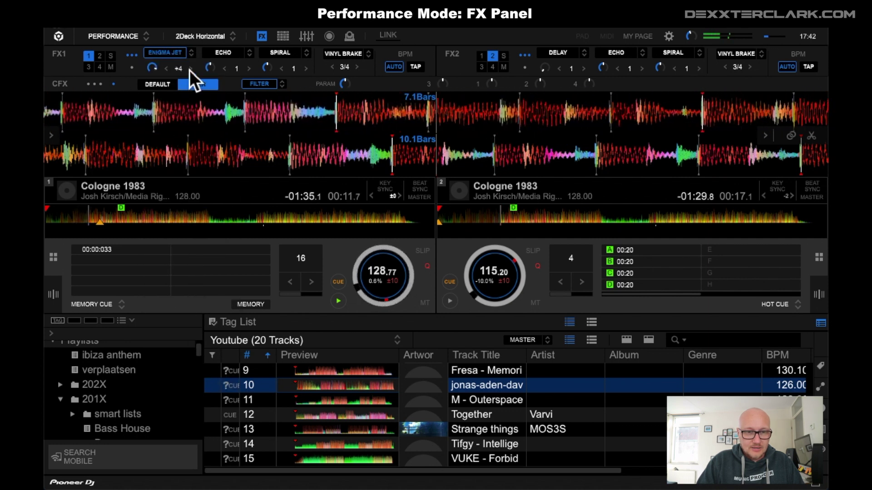
pyautogui.click(197, 57)
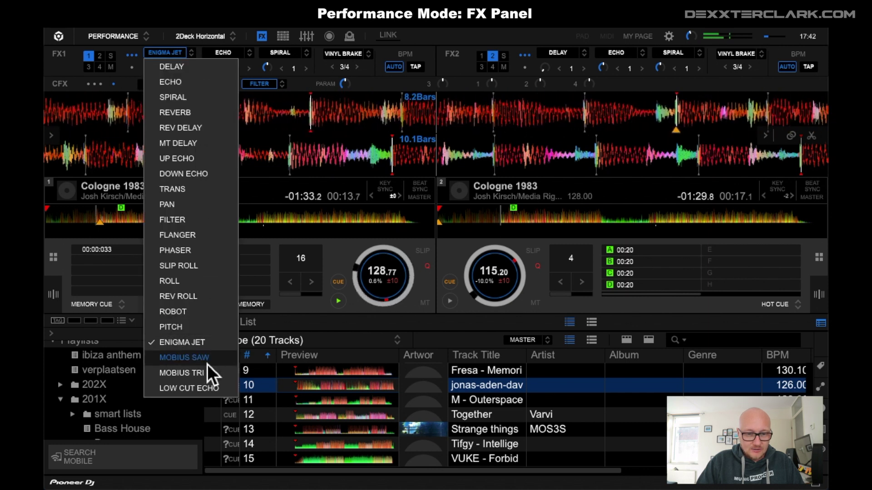
pyautogui.click(207, 359)
pyautogui.click(195, 54)
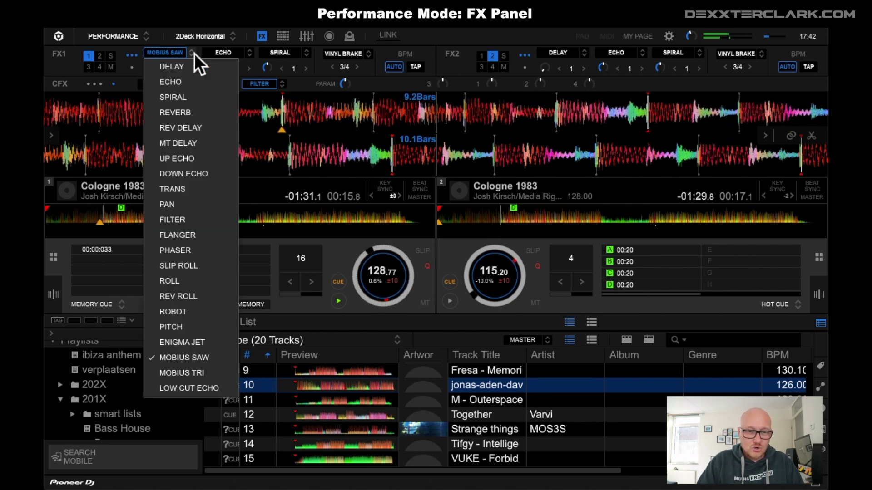
pyautogui.click(208, 380)
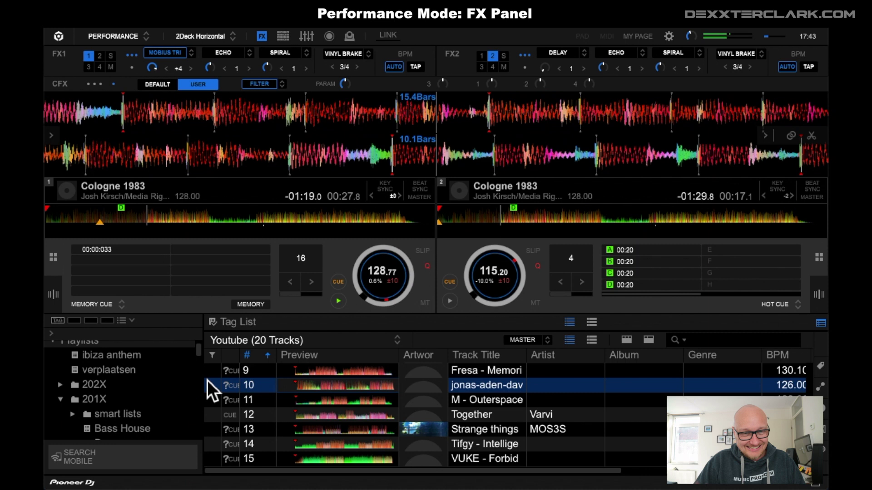
# - Audition LOW CUT ECHO in FX1's first effect slot, ending with deck 1 paused and the effect switched off
pyautogui.click(196, 57)
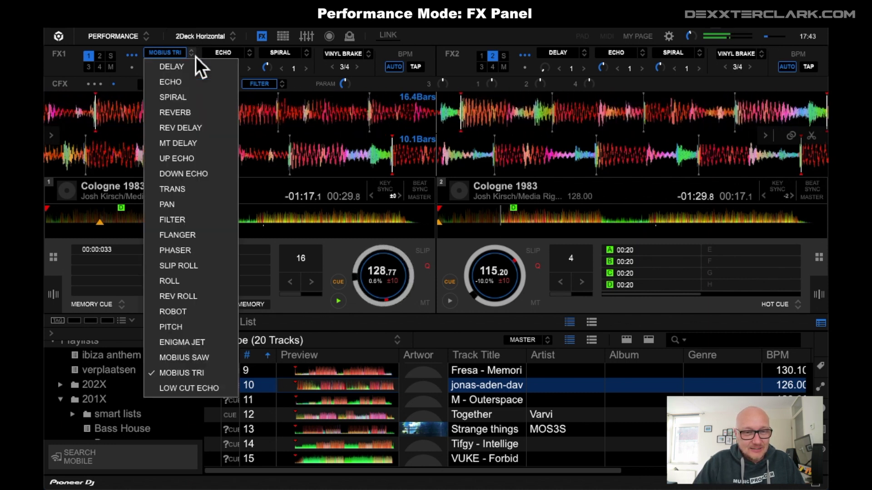
pyautogui.click(238, 29)
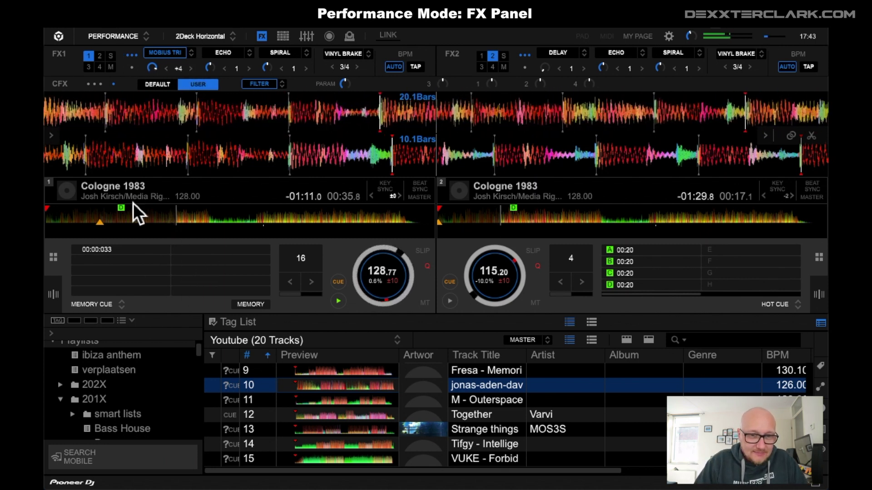
pyautogui.click(192, 53)
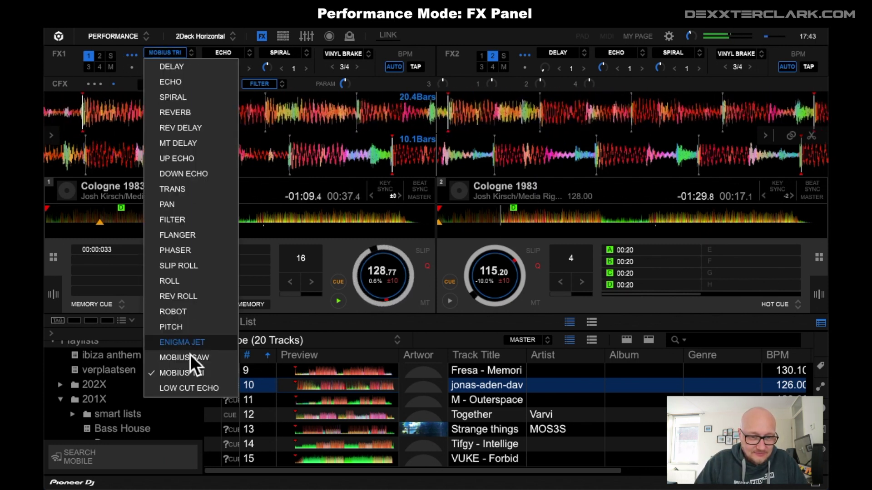
pyautogui.click(199, 395)
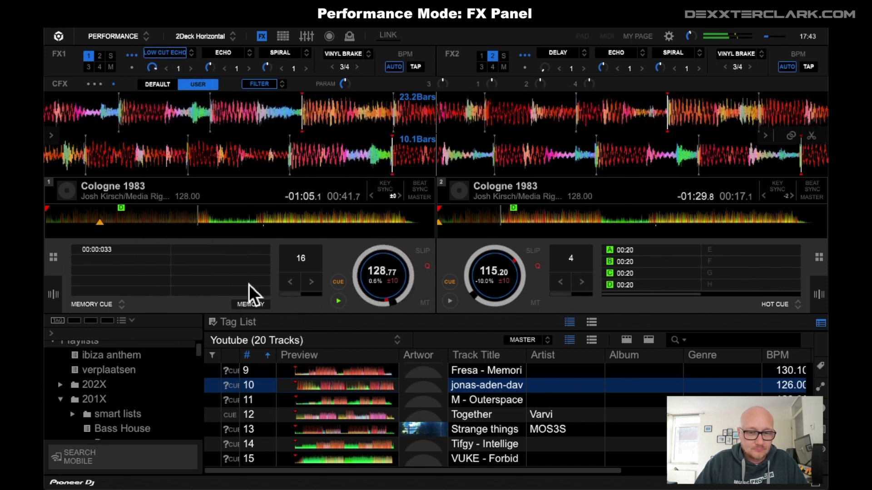
pyautogui.click(338, 302)
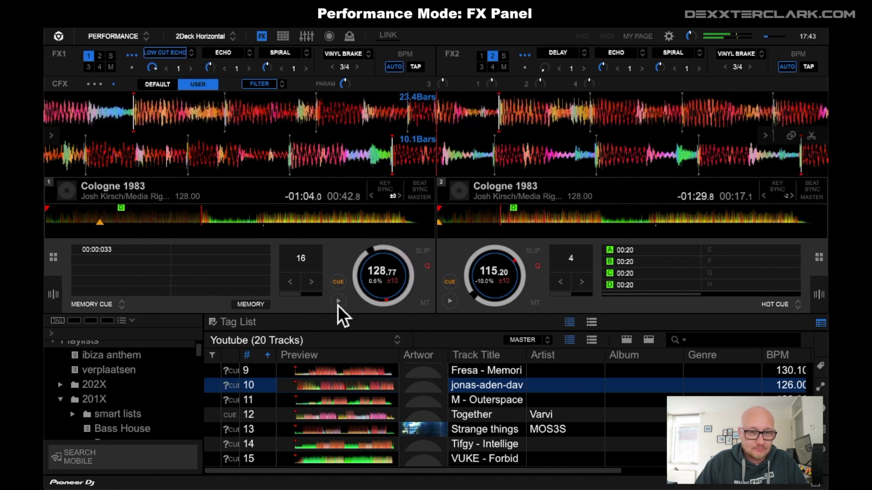
pyautogui.click(193, 54)
pyautogui.click(184, 56)
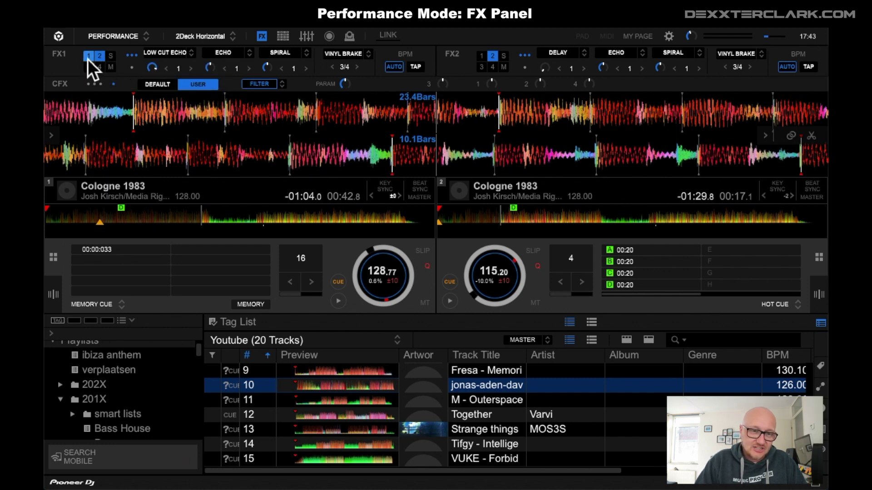
# - With deck 1 playing through MOBIUS SAW, unassign decks 1 and 2 from FX1, jump back near the track's start and switch the effect off
pyautogui.click(342, 303)
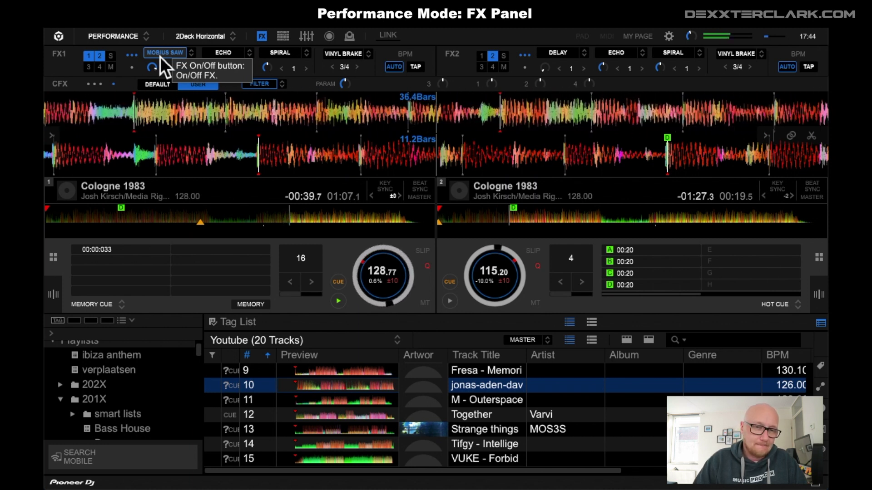
pyautogui.click(98, 58)
pyautogui.click(87, 57)
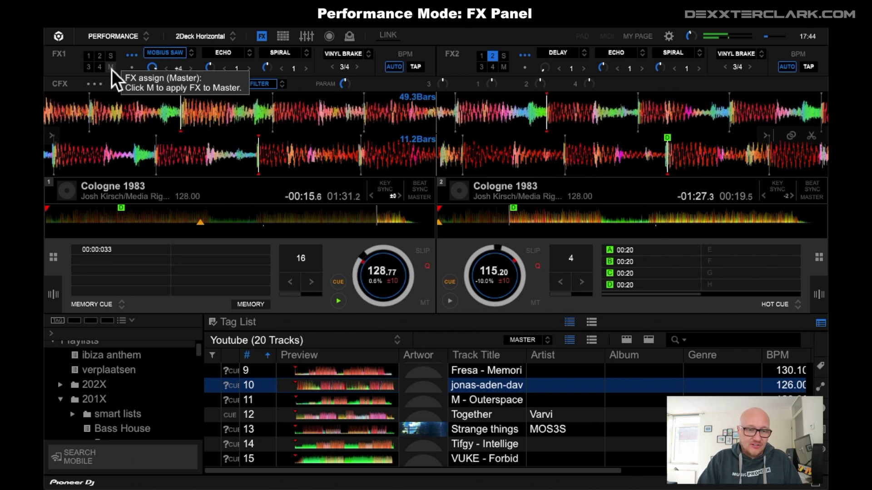
pyautogui.click(60, 220)
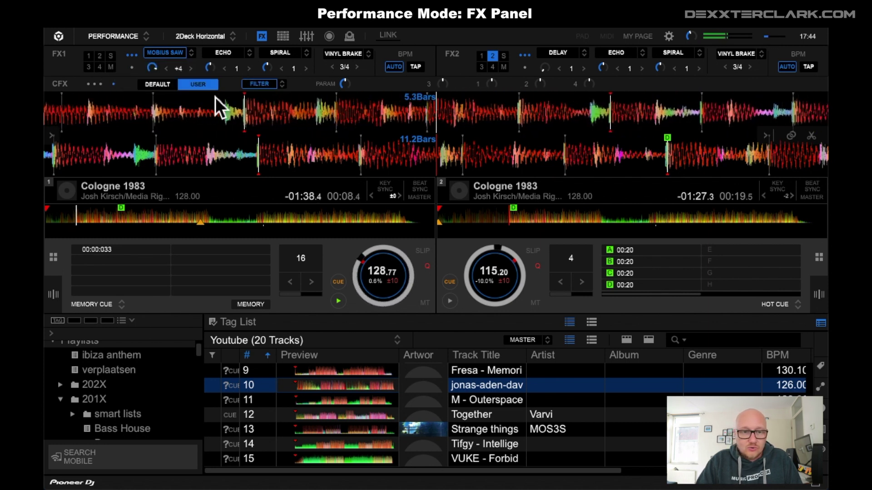
pyautogui.click(172, 51)
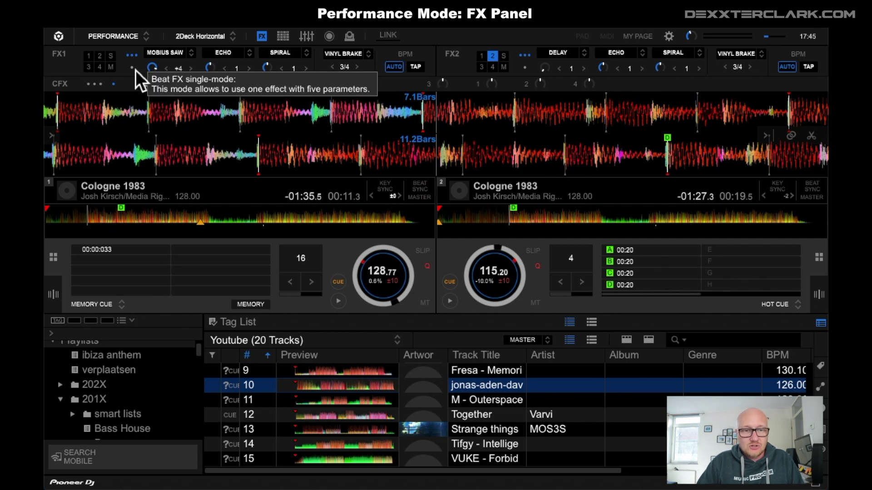
# - Switch FX1 to single mode and back to multi mode, turn off its ECHO effect and try its BPM TAP
pyautogui.click(136, 70)
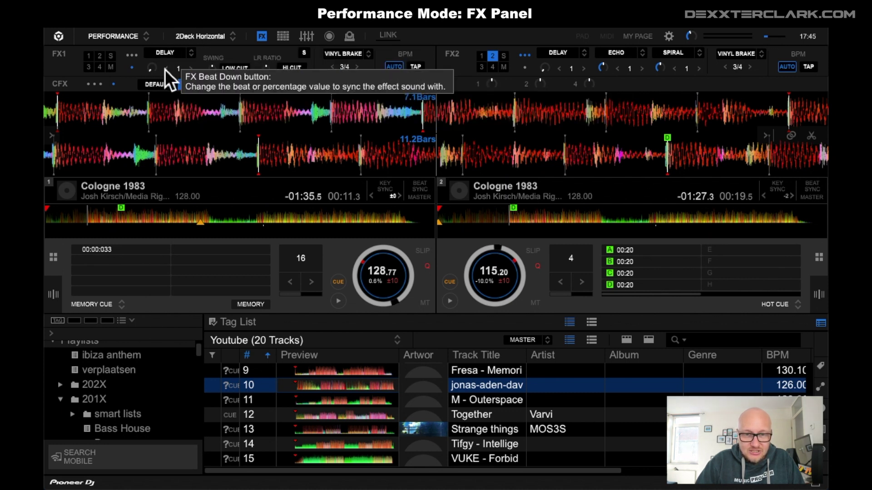
pyautogui.click(135, 57)
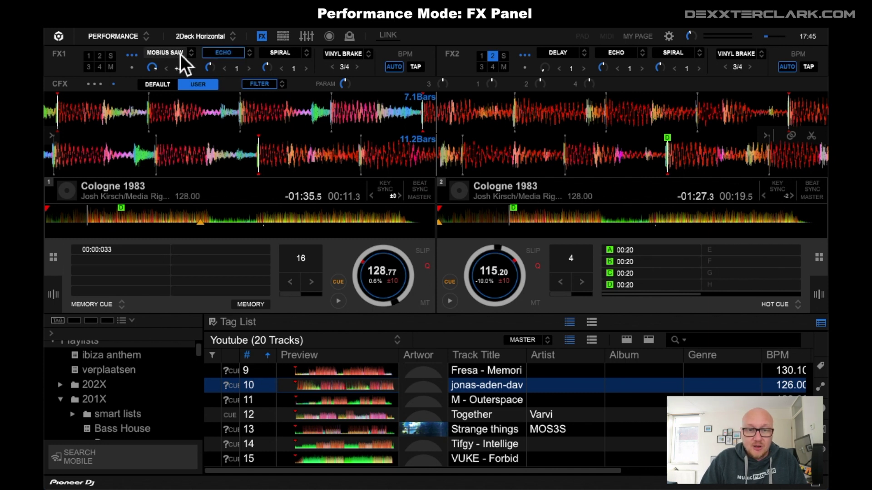
pyautogui.click(205, 57)
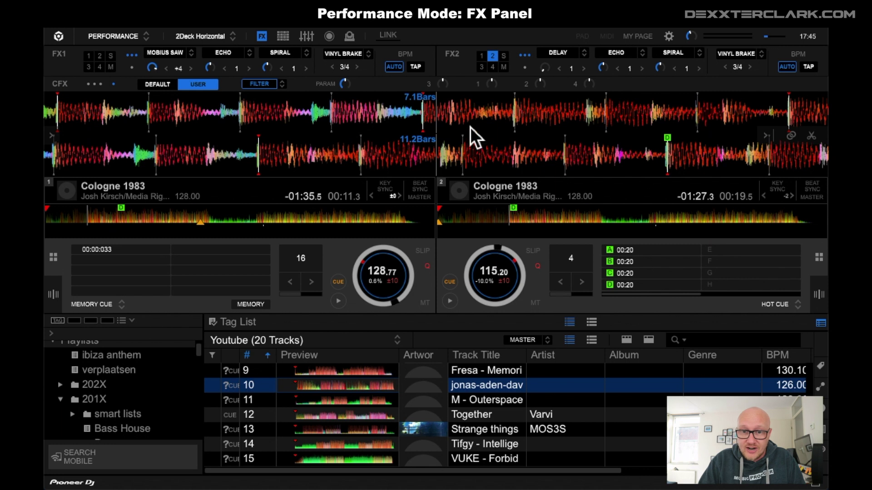
pyautogui.click(416, 67)
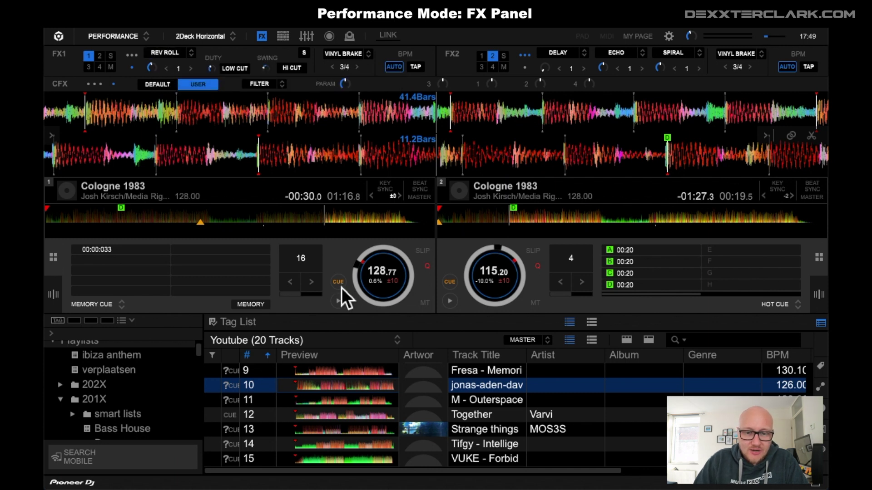
# - Play deck 1 through FX1's REV ROLL, adjusting the DUTY parameter, setting the beat to 1/2 and enabling LOW CUT
pyautogui.click(338, 301)
pyautogui.click(167, 52)
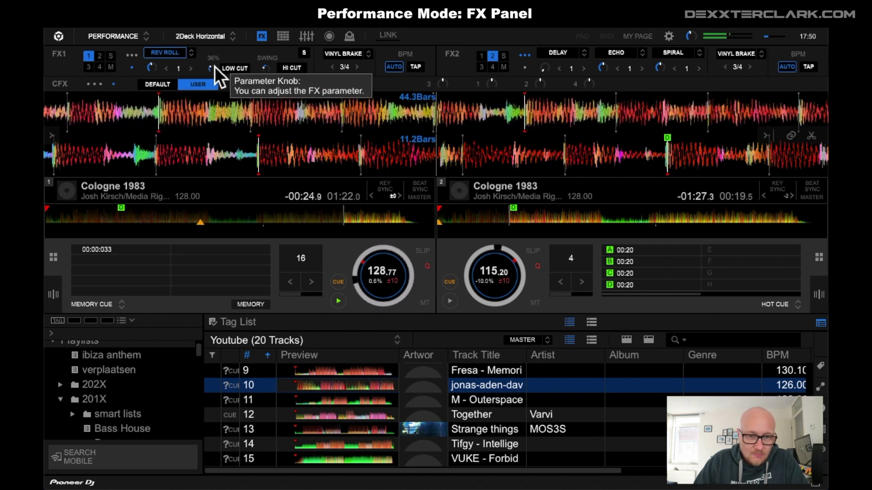
pyautogui.moveTo(215, 67)
pyautogui.mouseDown()
pyautogui.moveTo(211, 50)
pyautogui.moveTo(212, 72)
pyautogui.mouseUp()
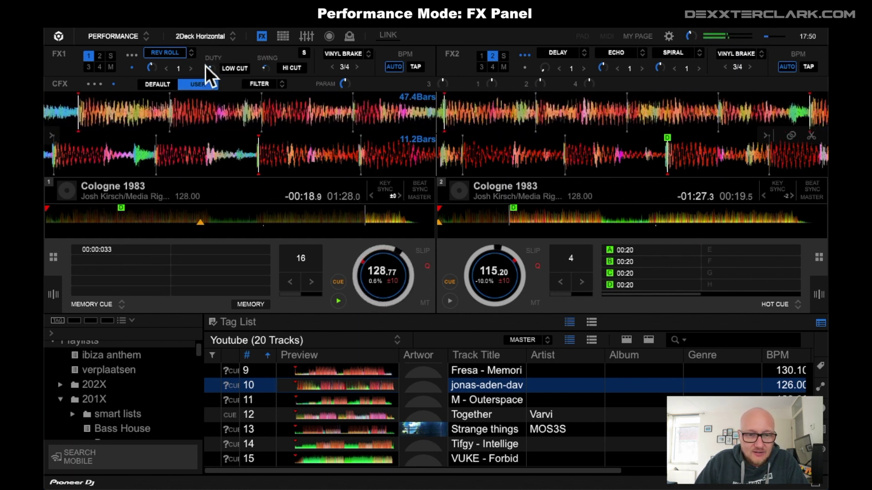
pyautogui.click(168, 70)
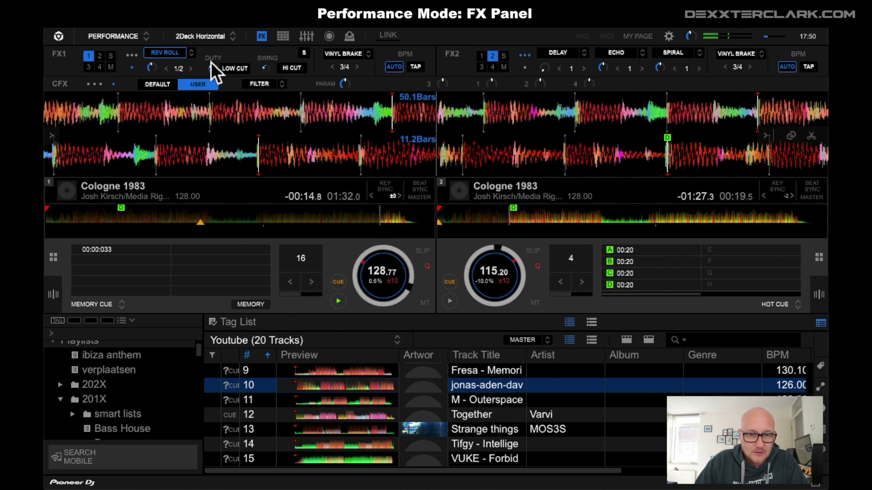
pyautogui.click(233, 69)
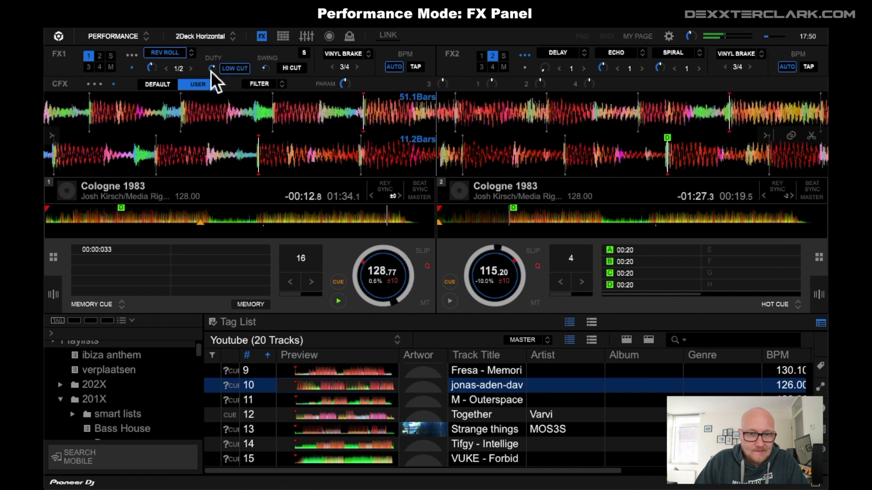
# - Select ECHO as FX1's single effect and jump deck 1's playback back near the track's start
pyautogui.click(193, 55)
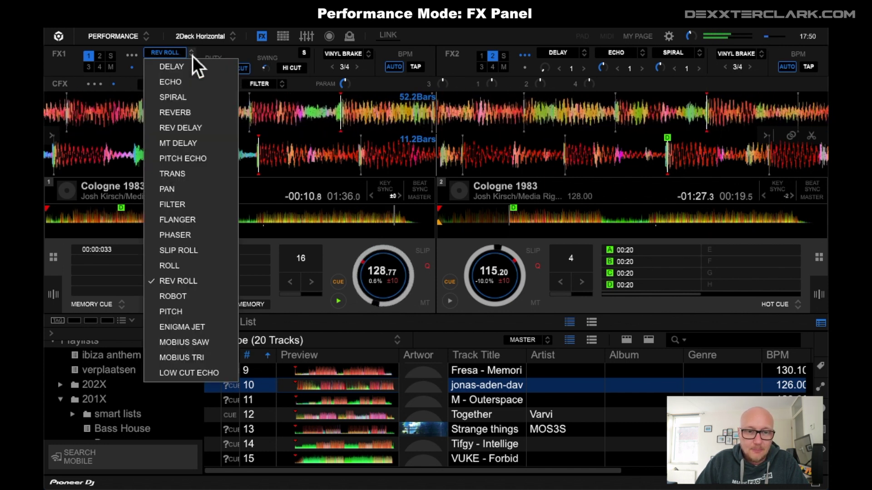
pyautogui.click(213, 84)
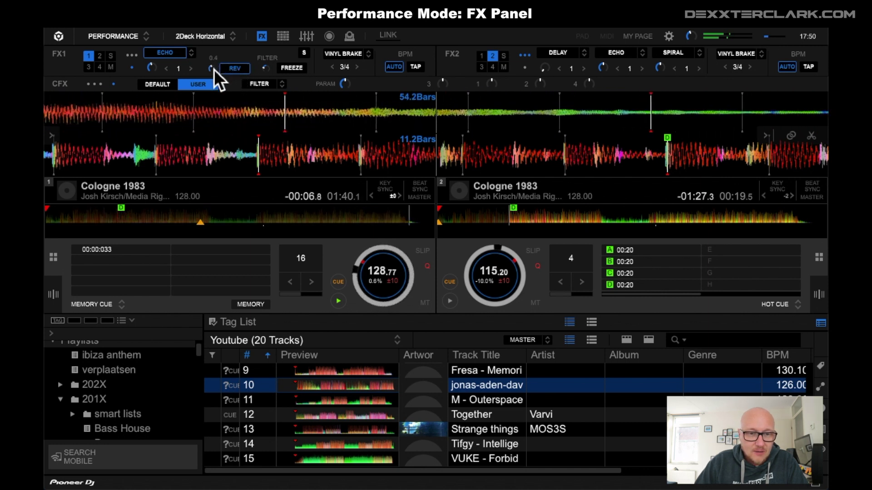
pyautogui.click(68, 216)
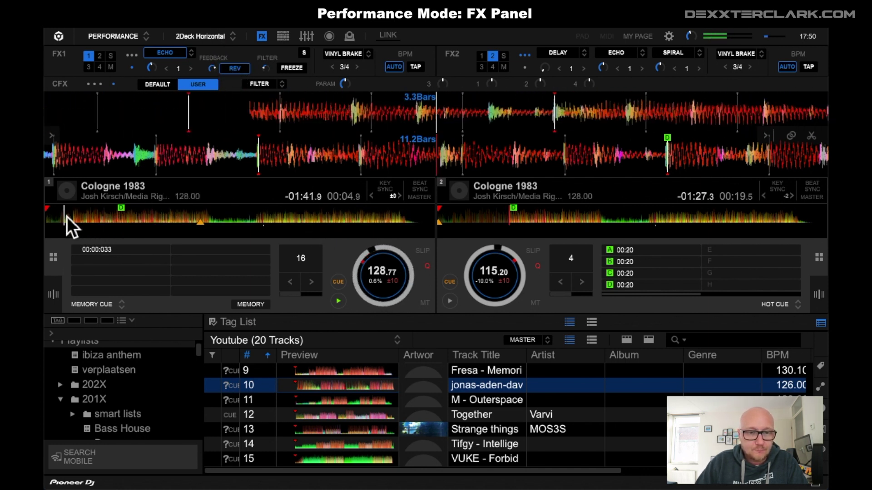
# - Audition REVERB in FX1, adjusting its room size, enabling HI CUT and disabling LOW CUT
pyautogui.click(182, 54)
pyautogui.click(215, 116)
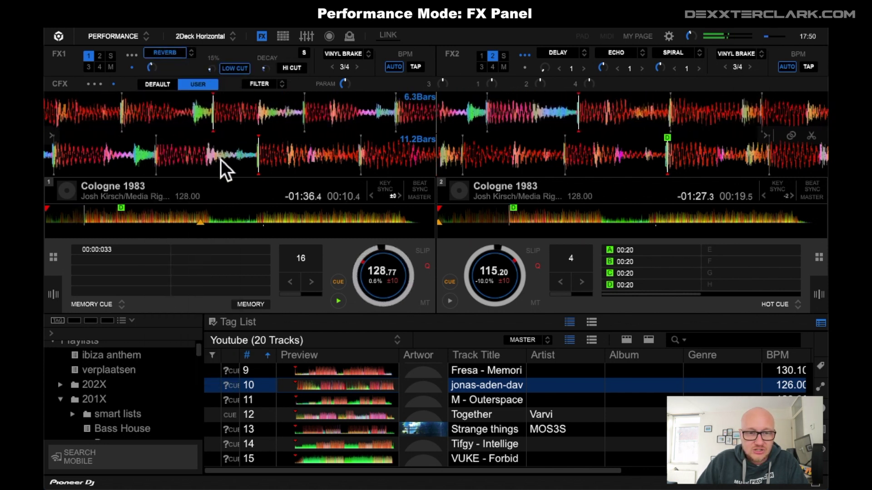
pyautogui.scroll(-5, 212, 69)
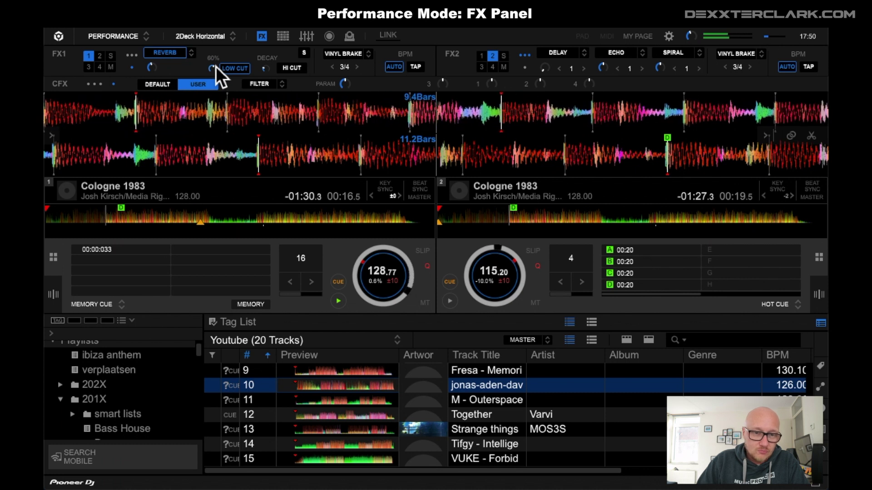
pyautogui.scroll(3, 211, 69)
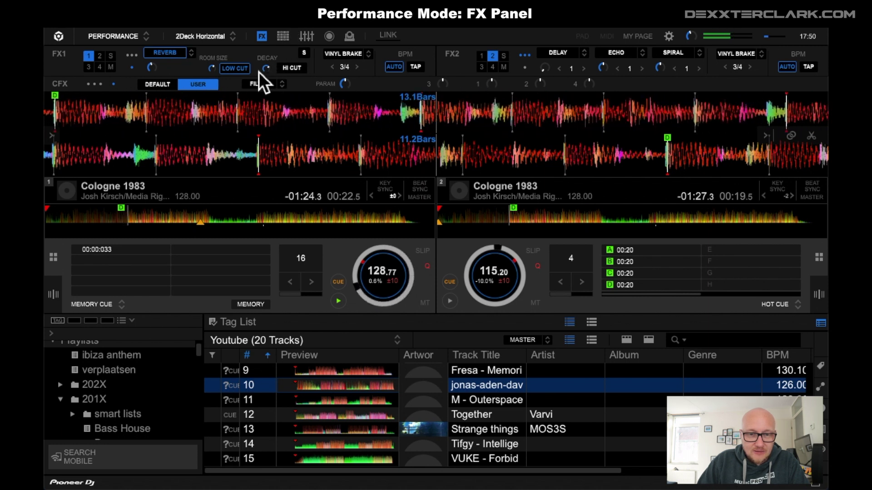
pyautogui.click(292, 69)
pyautogui.click(243, 72)
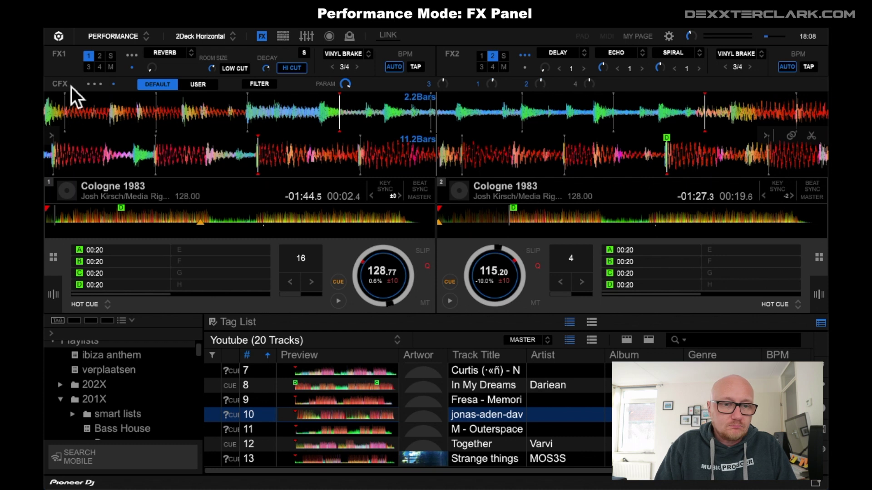
# - Alternate the CFX unit between multi and single mode twice, ending in single mode
pyautogui.click(97, 87)
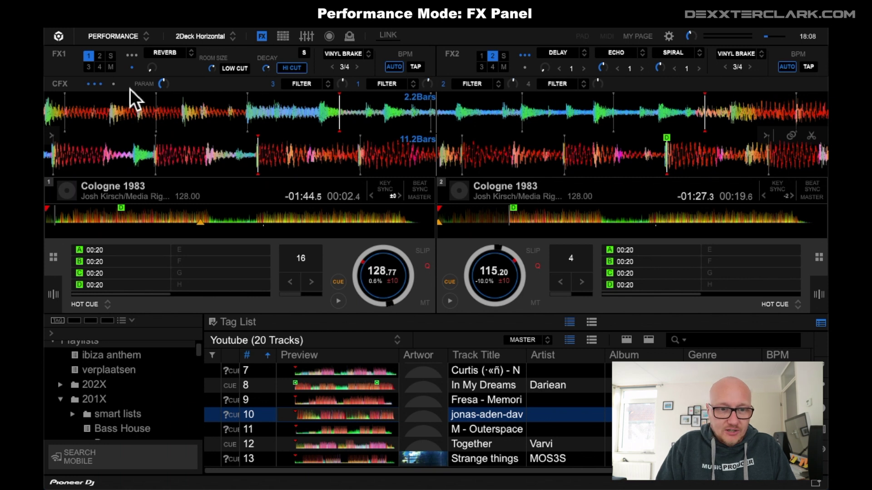
pyautogui.click(115, 86)
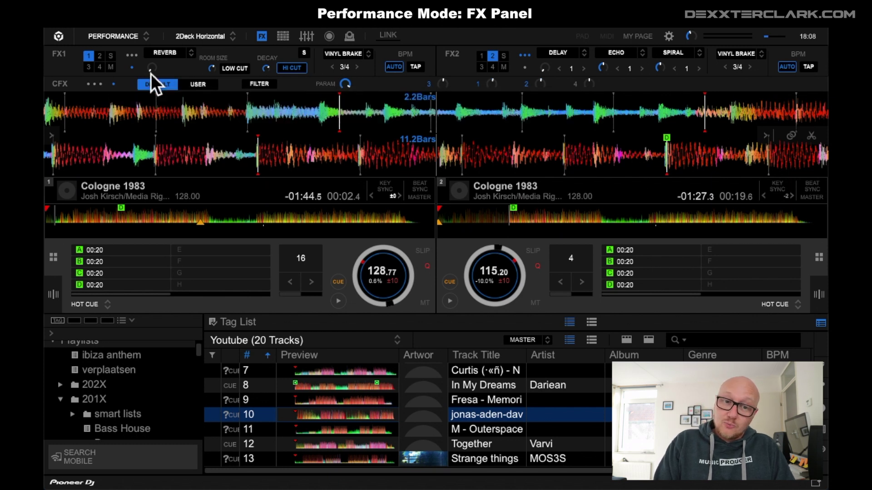
pyautogui.click(93, 85)
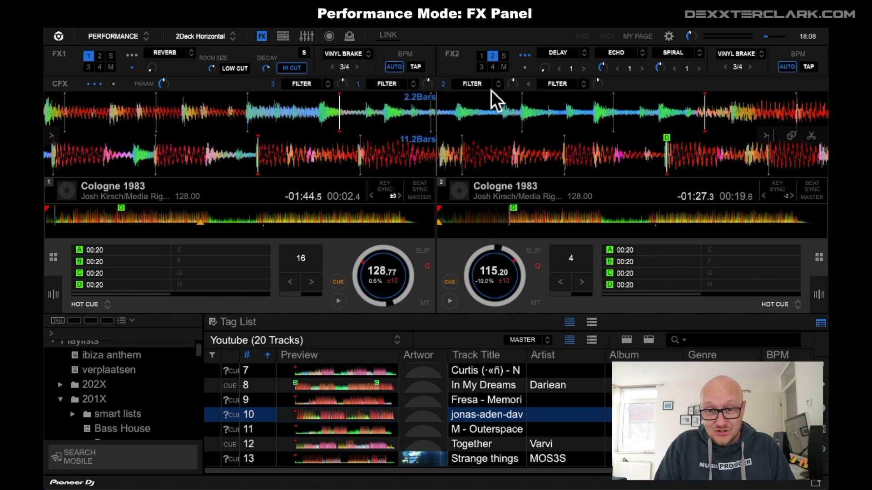
pyautogui.click(115, 85)
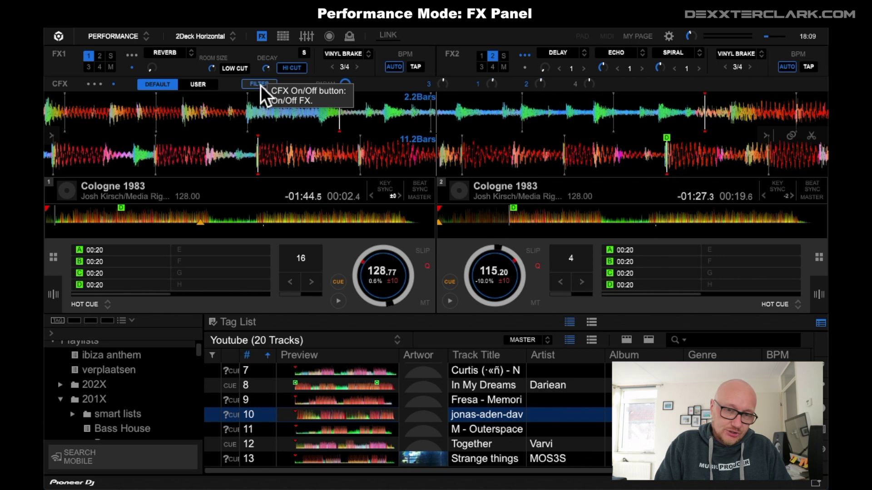
# - Compare the CFX USER and DEFAULT settings, list the effects selectable under USER, and leave USER active with PITCH
pyautogui.click(207, 87)
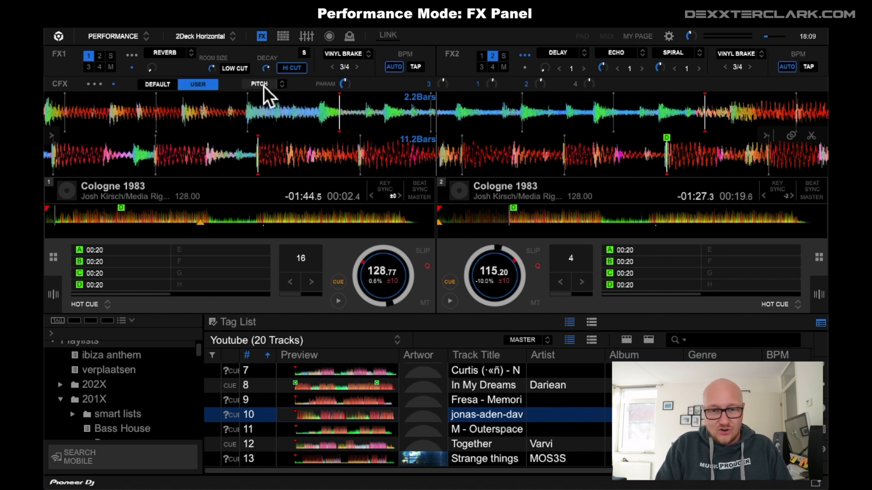
pyautogui.click(281, 85)
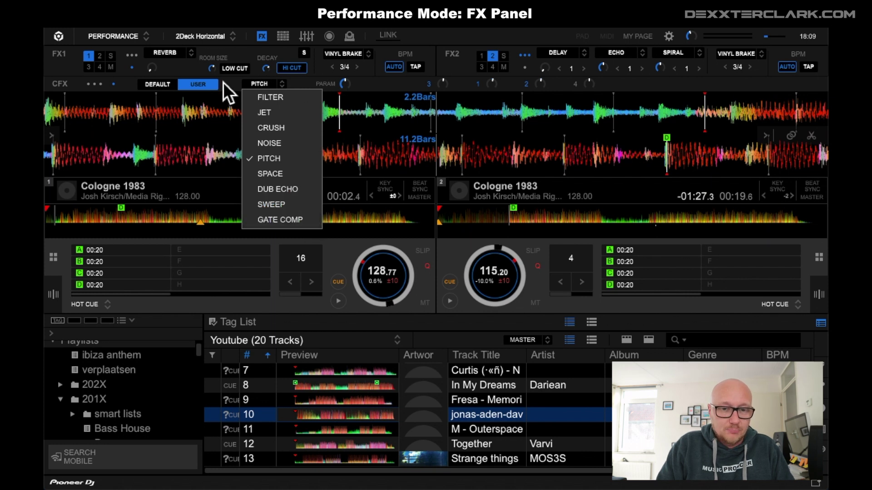
pyautogui.click(166, 89)
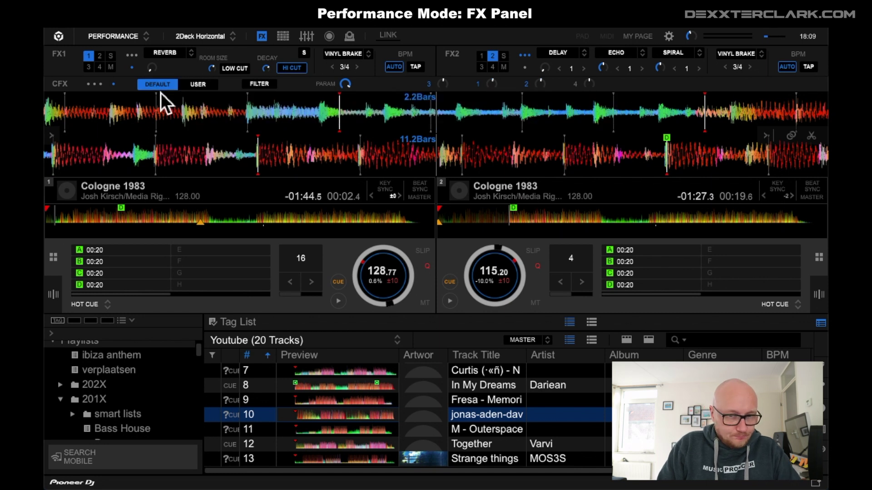
pyautogui.click(208, 86)
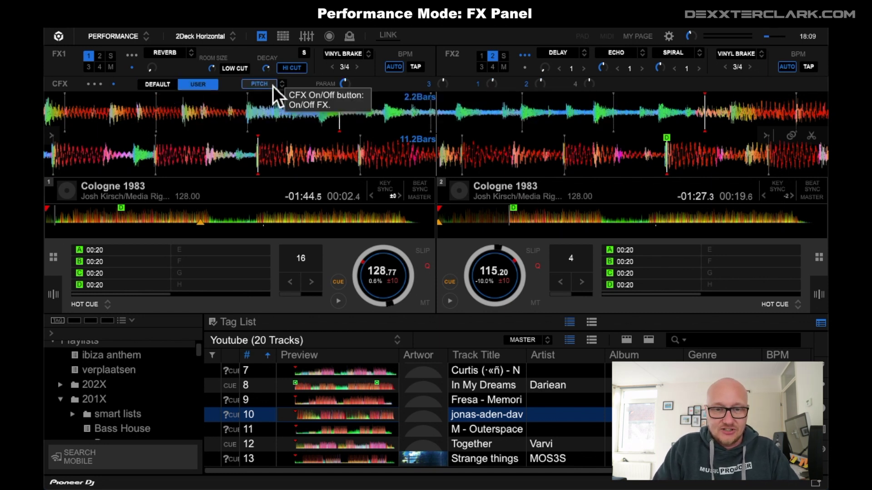
pyautogui.click(284, 87)
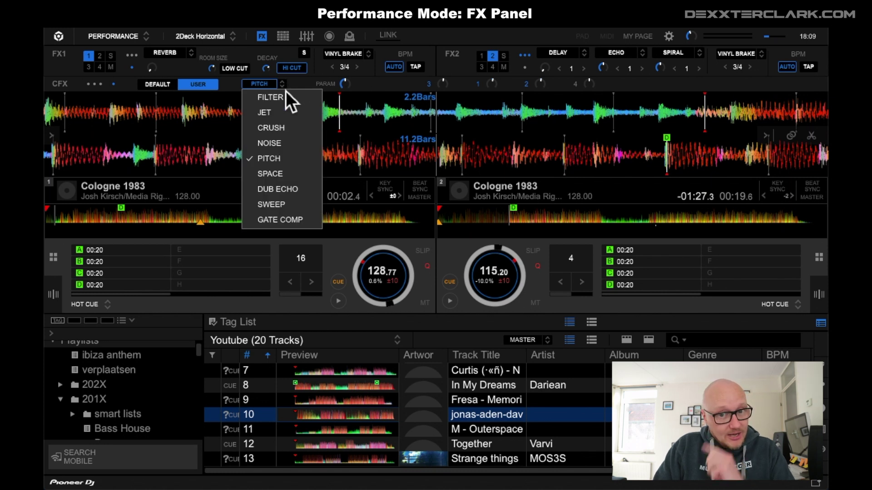
pyautogui.click(265, 87)
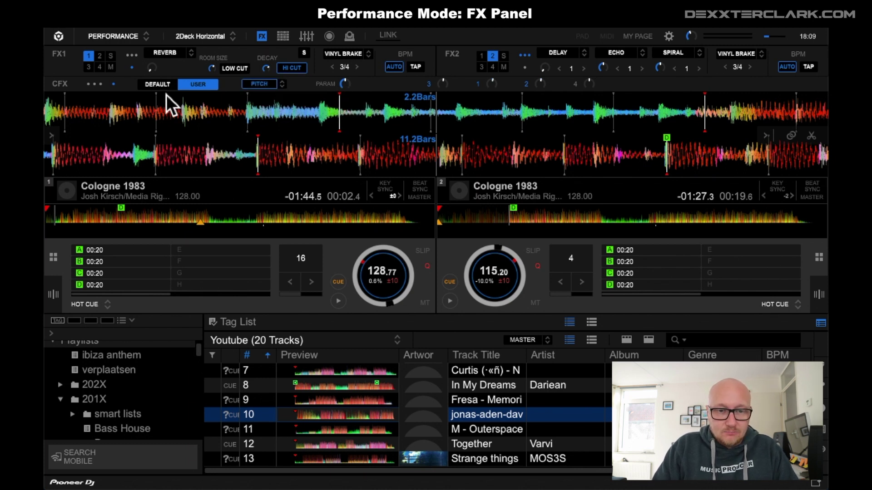
# - Jump deck 1 back near the track's start, play it and audition the CFX unit's PITCH effect
pyautogui.click(54, 221)
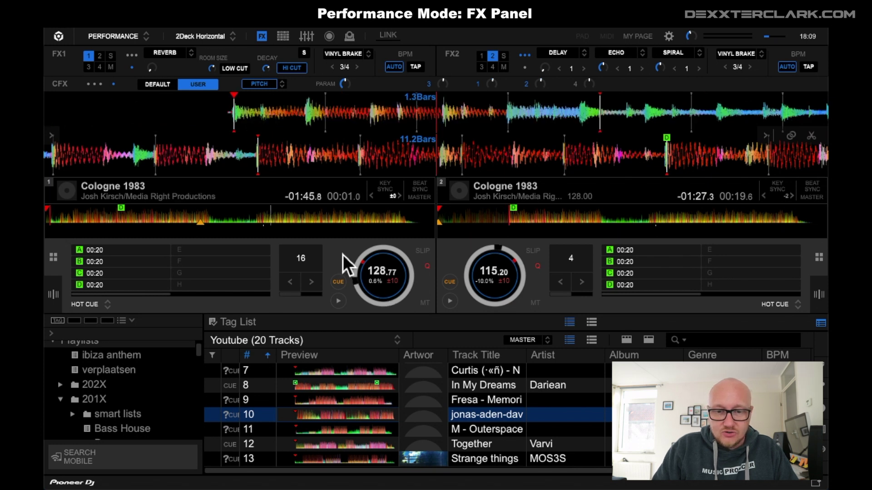
pyautogui.click(340, 303)
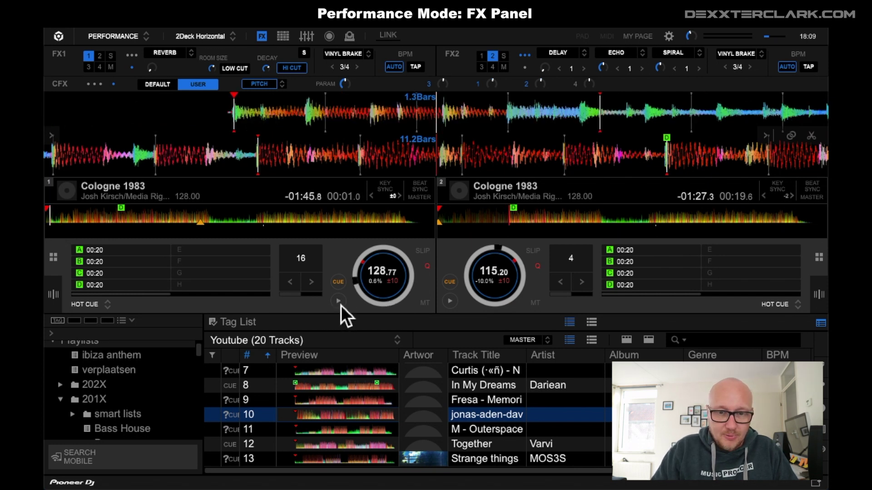
pyautogui.click(266, 88)
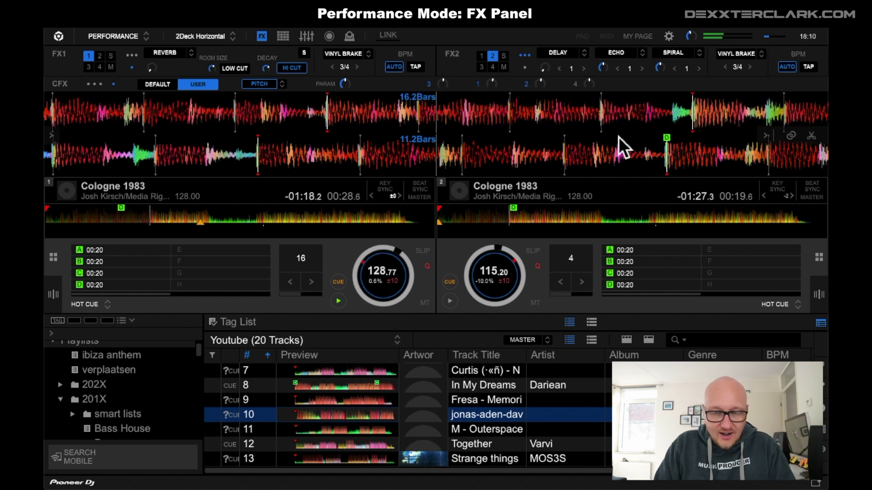
pyautogui.click(230, 35)
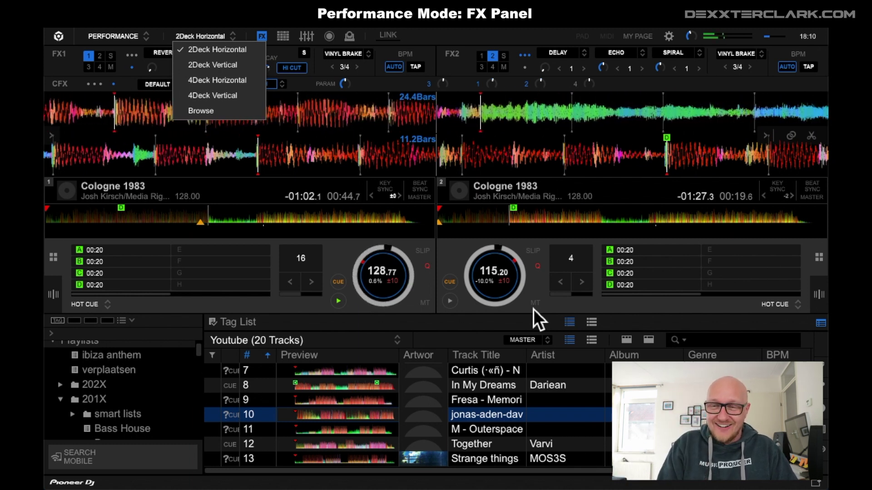
pyautogui.click(522, 303)
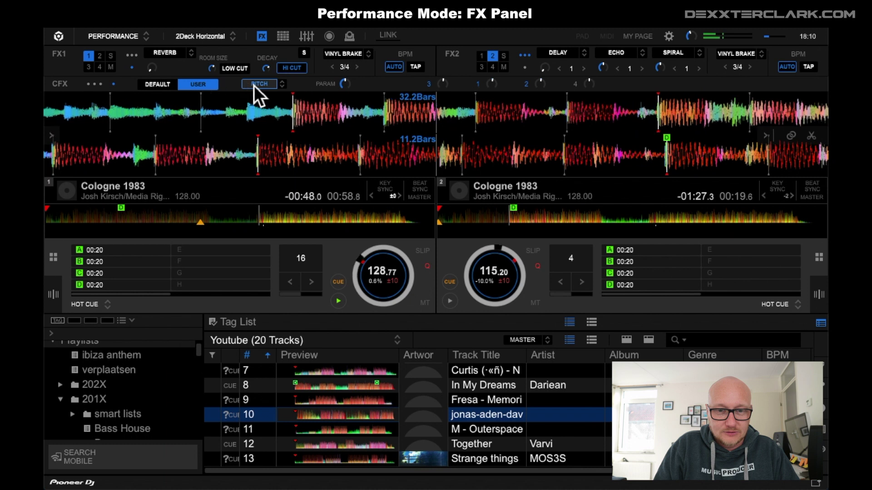
# - Select FILTER as the CFX effect, enable it and turn down its amount for deck 1
pyautogui.click(284, 86)
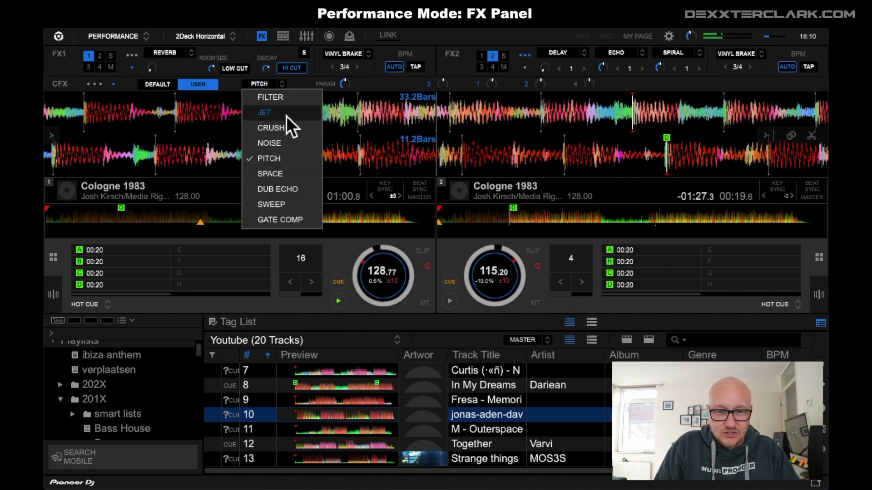
pyautogui.click(285, 101)
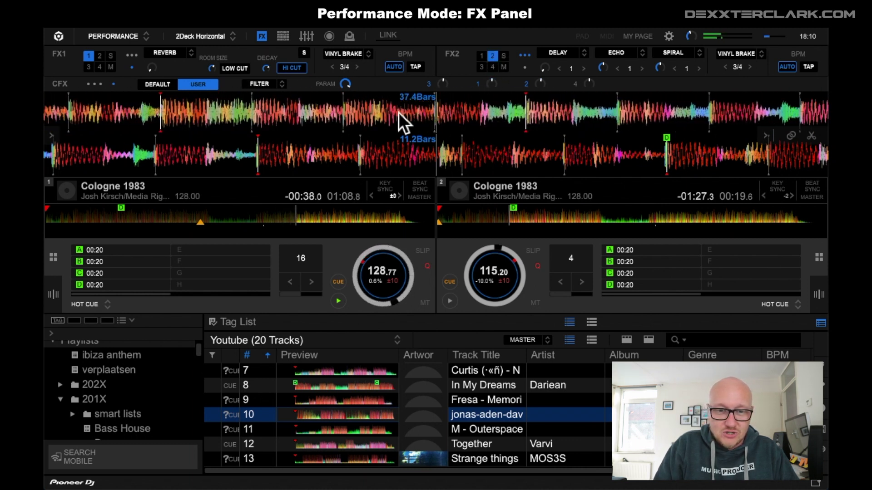
pyautogui.click(254, 82)
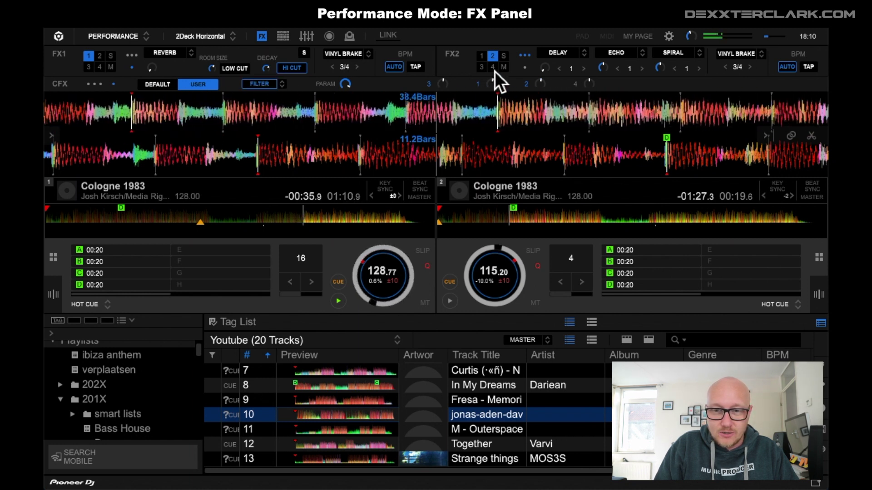
pyautogui.moveTo(491, 84); pyautogui.dragTo(495, 119)
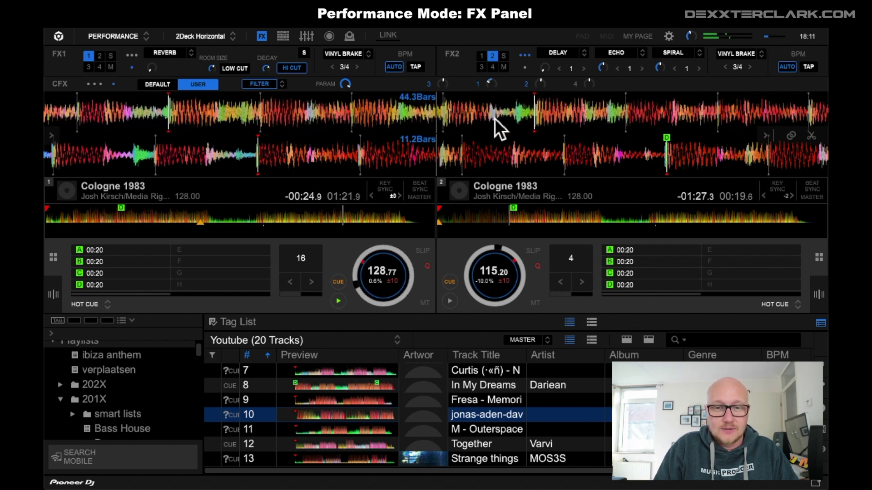
# - Jump deck 1 back near the track's start and audition JET as the CFX effect, adjusting deck 1's amount
pyautogui.click(52, 221)
pyautogui.click(282, 84)
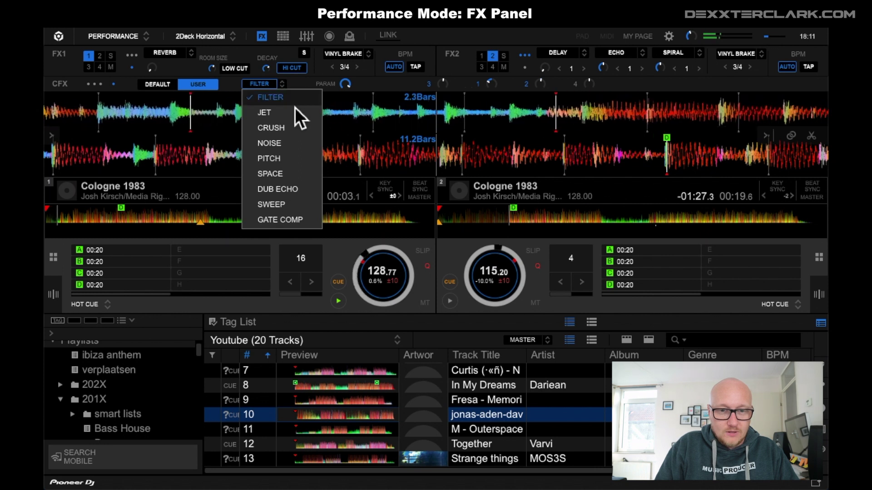
pyautogui.click(295, 112)
pyautogui.moveTo(487, 87); pyautogui.dragTo(497, 47)
# - Select CRUSH as the CFX effect, raise its parameter to maximum and adjust deck 1's amount
pyautogui.click(284, 87)
pyautogui.click(293, 130)
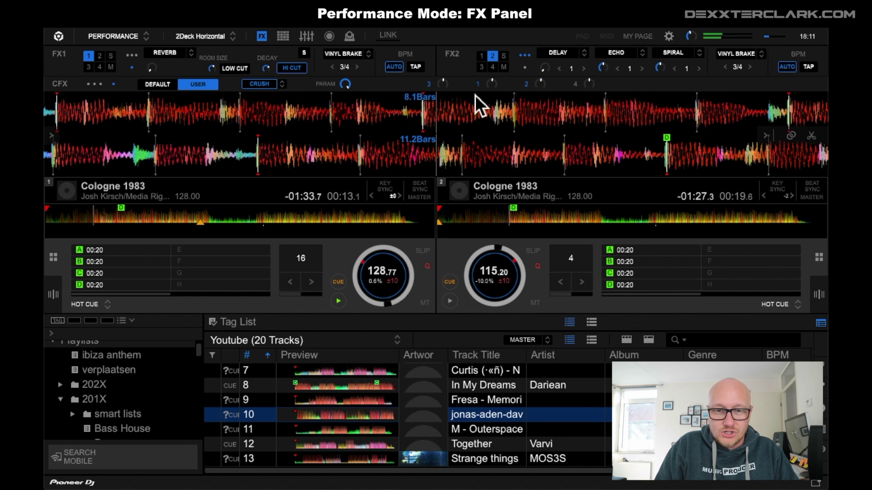
pyautogui.moveTo(347, 86); pyautogui.dragTo(360, 61)
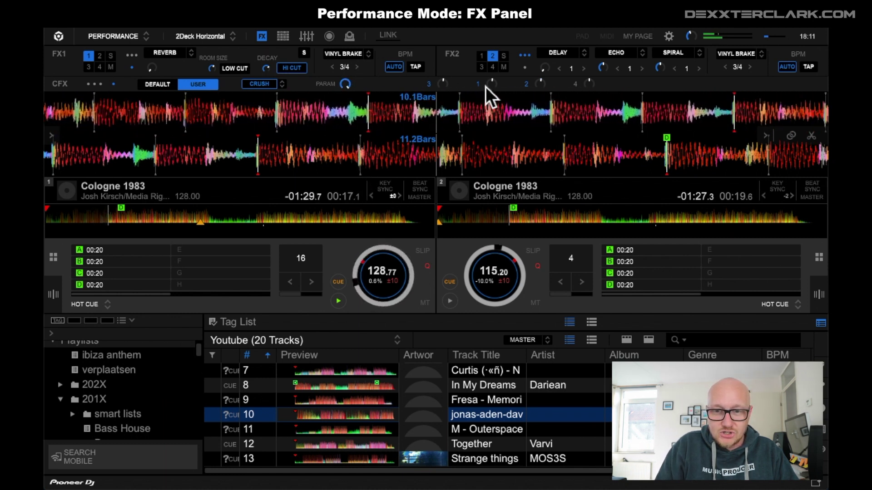
pyautogui.moveTo(495, 87)
pyautogui.mouseDown()
pyautogui.moveTo(492, 34)
pyautogui.moveTo(489, 119)
pyautogui.moveTo(503, 152)
pyautogui.moveTo(498, 85)
pyautogui.mouseUp()
# - Select NOISE as the CFX effect, adjust deck 1's amount and raise the effect parameter to maximum
pyautogui.click(282, 89)
pyautogui.click(290, 145)
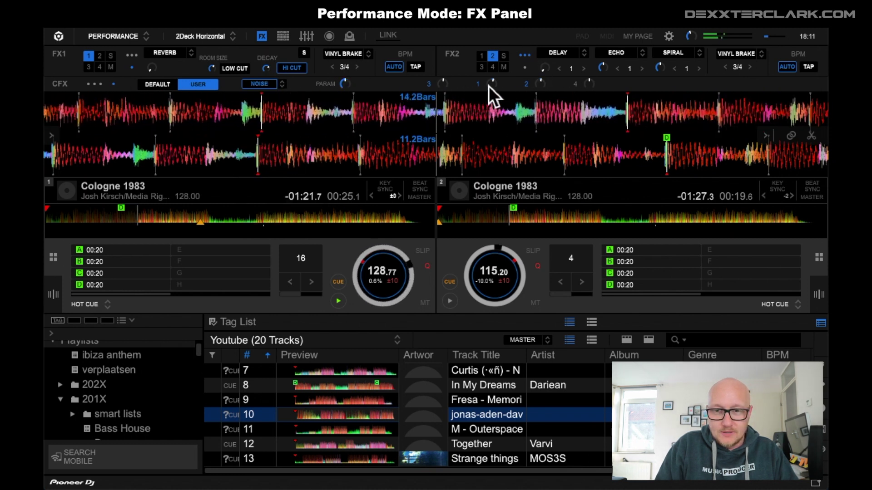
pyautogui.moveTo(493, 85)
pyautogui.mouseDown()
pyautogui.moveTo(490, 30)
pyautogui.moveTo(493, 126)
pyautogui.moveTo(493, 85)
pyautogui.mouseUp()
pyautogui.moveTo(353, 86); pyautogui.dragTo(354, 40)
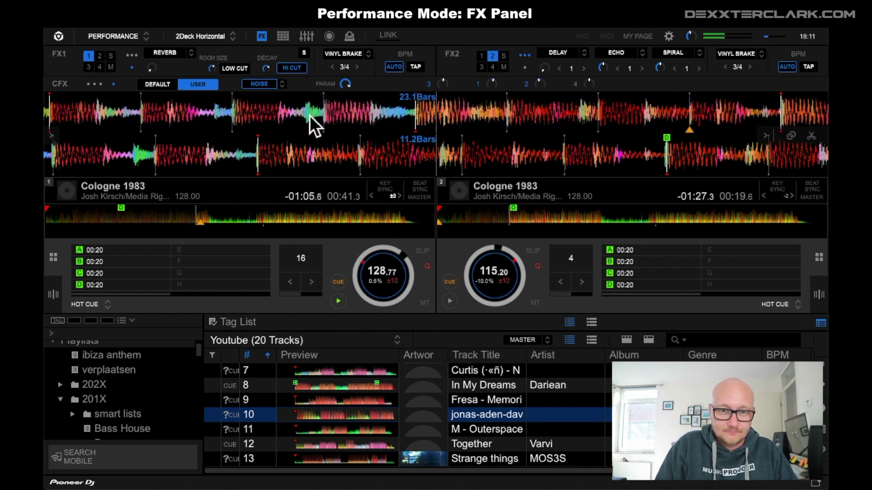
# - Switch the CFX effect to PITCH and on to SPACE, sweeping deck 1's amount down and up with SPACE
pyautogui.click(281, 86)
pyautogui.click(292, 158)
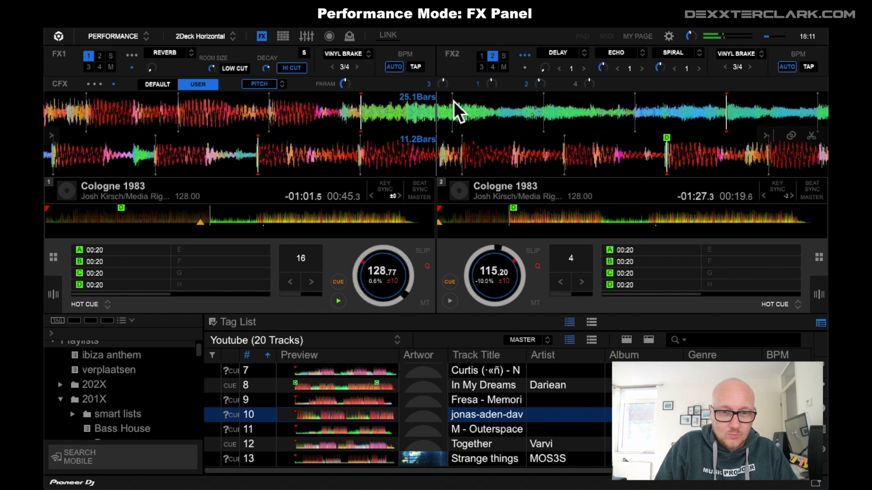
pyautogui.click(286, 85)
pyautogui.click(316, 173)
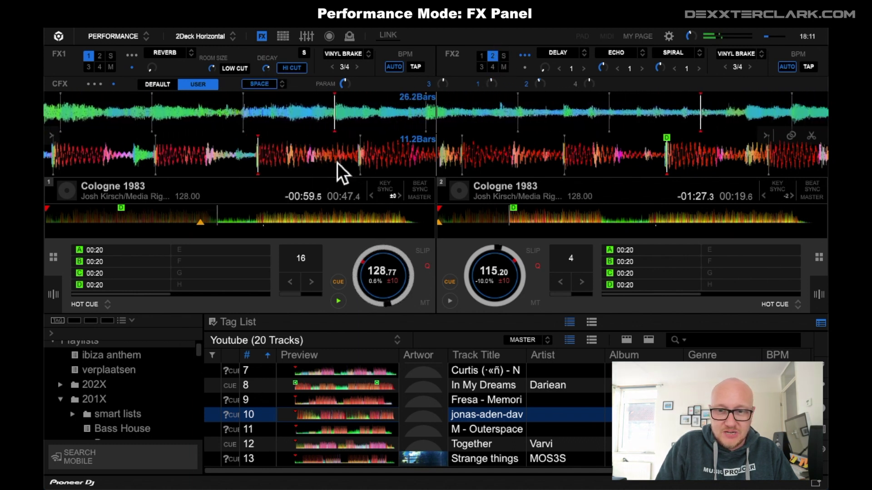
pyautogui.moveTo(492, 84); pyautogui.dragTo(491, 141)
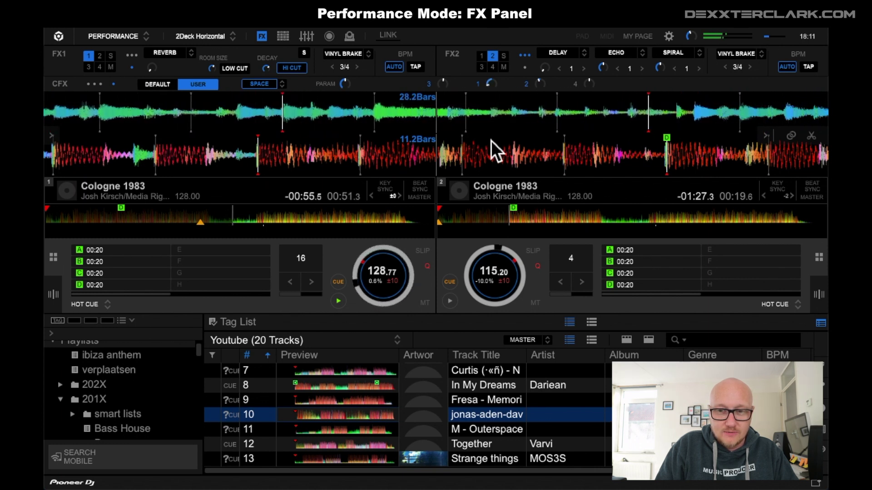
pyautogui.moveTo(492, 141); pyautogui.dragTo(490, 30)
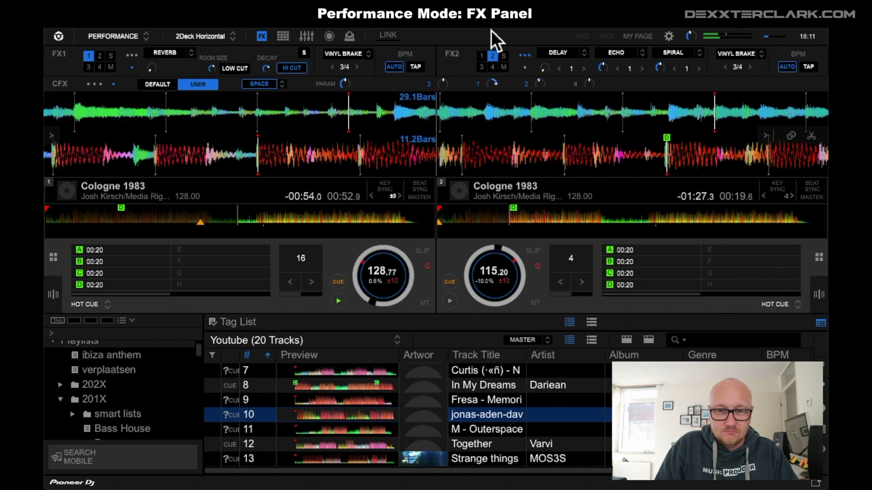
# - Audition DUB ECHO and SWEEP in turn as the CFX effect on deck 1
pyautogui.click(281, 85)
pyautogui.click(294, 190)
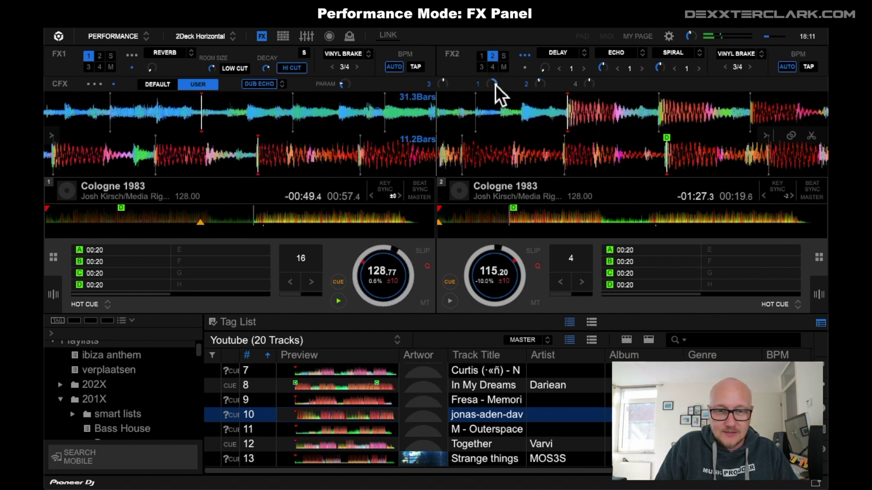
pyautogui.click(284, 86)
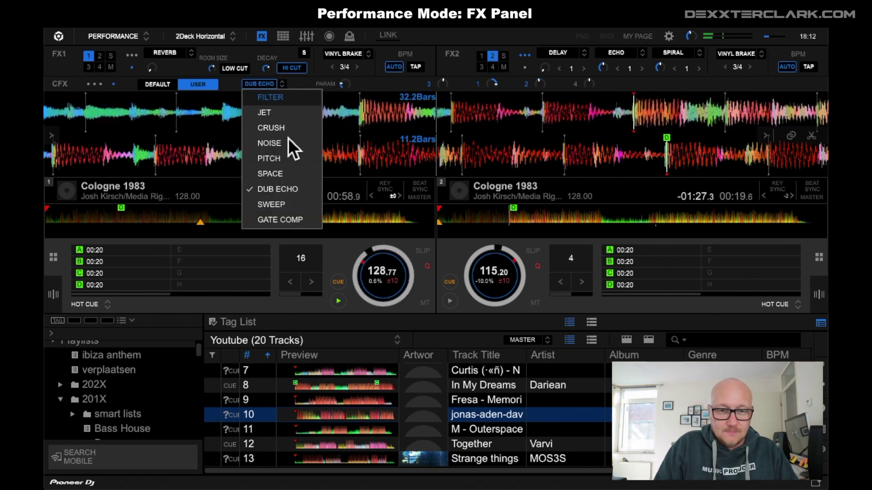
pyautogui.click(299, 205)
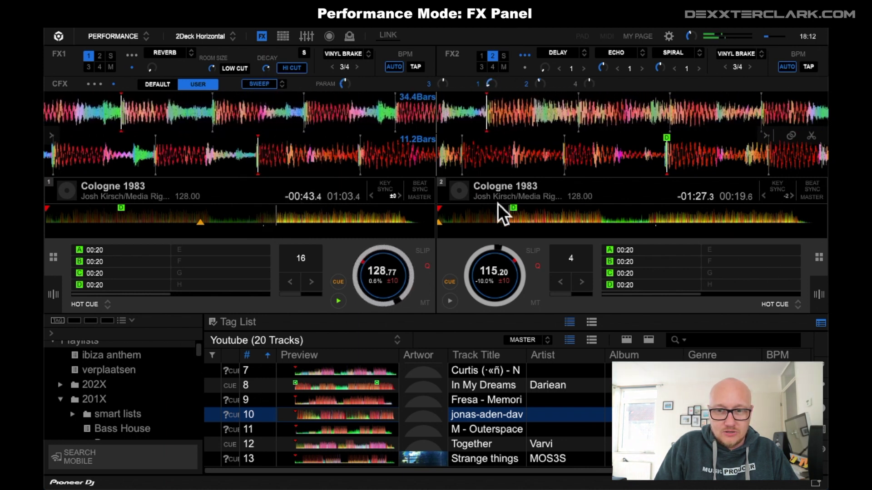
# - Select GATE COMP as the CFX effect and turn down its amount for deck 1
pyautogui.click(286, 85)
pyautogui.click(314, 219)
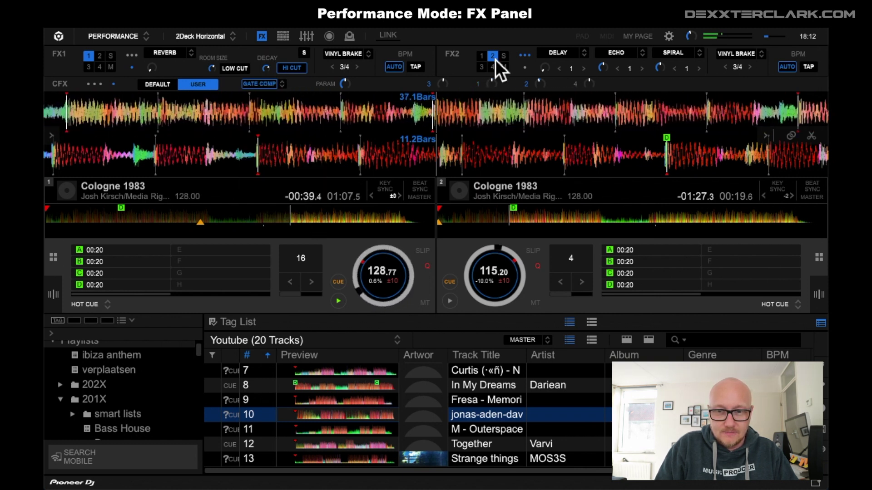
pyautogui.moveTo(492, 84); pyautogui.dragTo(480, 191)
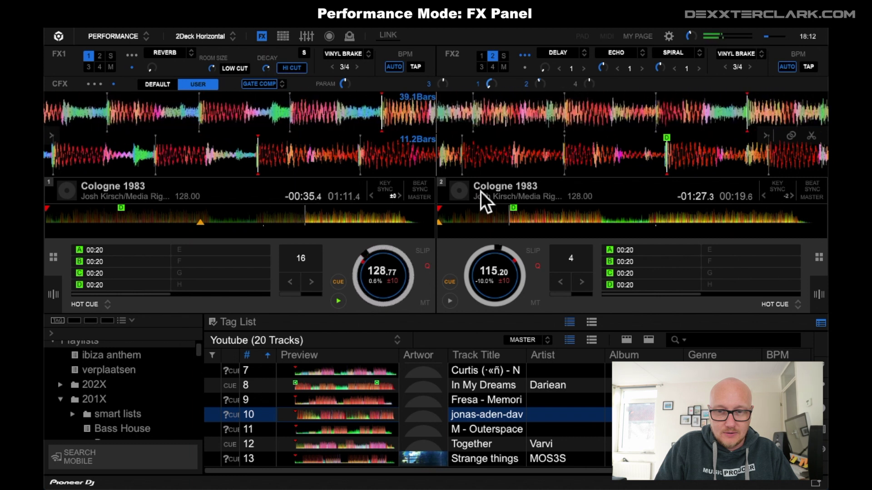
pyautogui.click(477, 82)
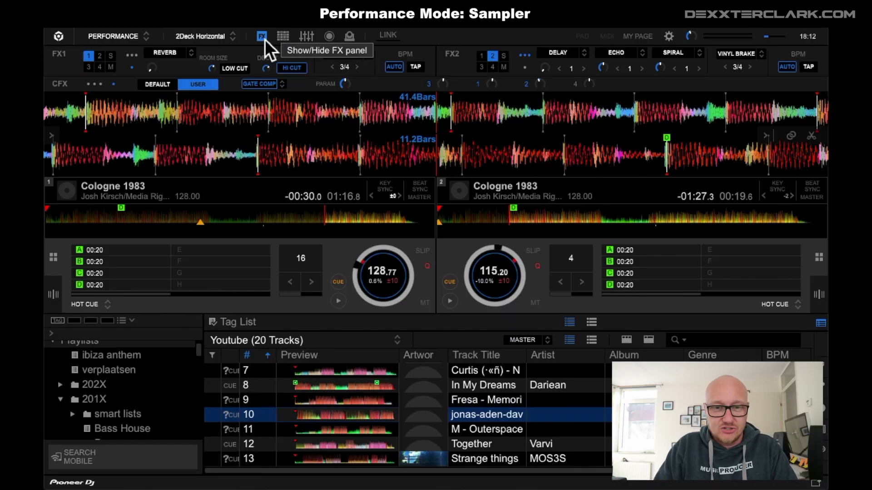
# - Hide the FX panel and show the Sampler panel
pyautogui.click(265, 39)
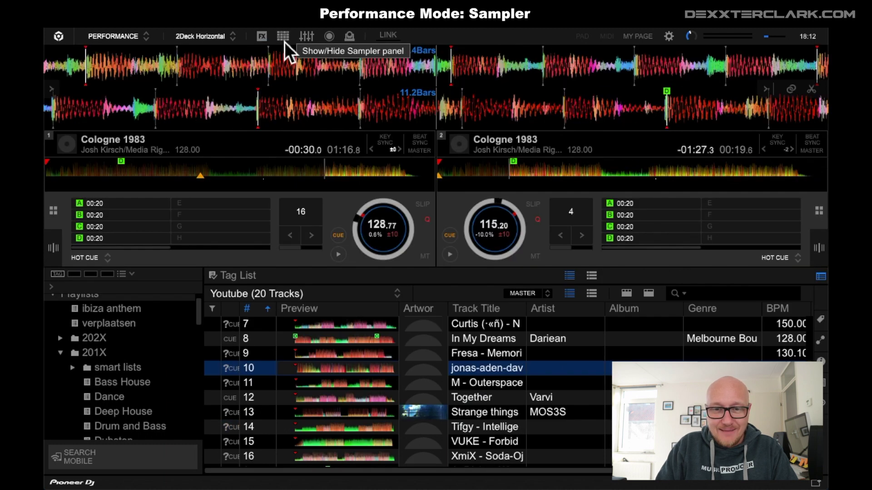
pyautogui.click(283, 36)
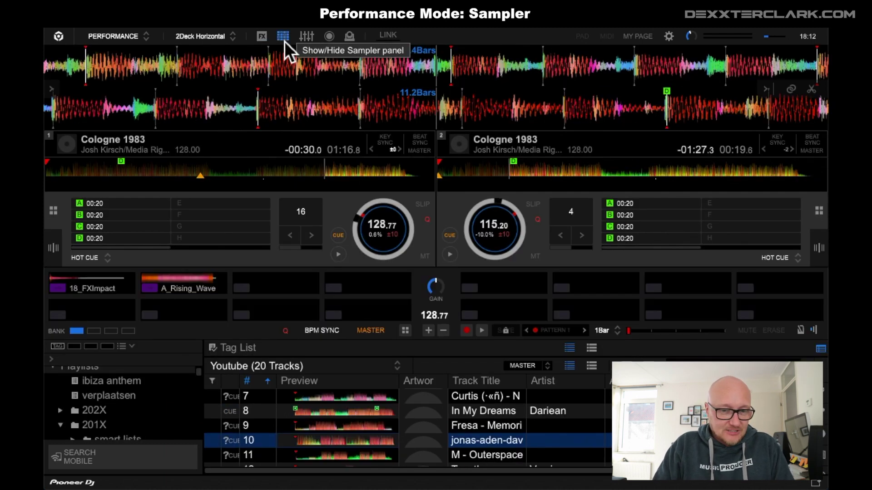
pyautogui.moveTo(204, 293)
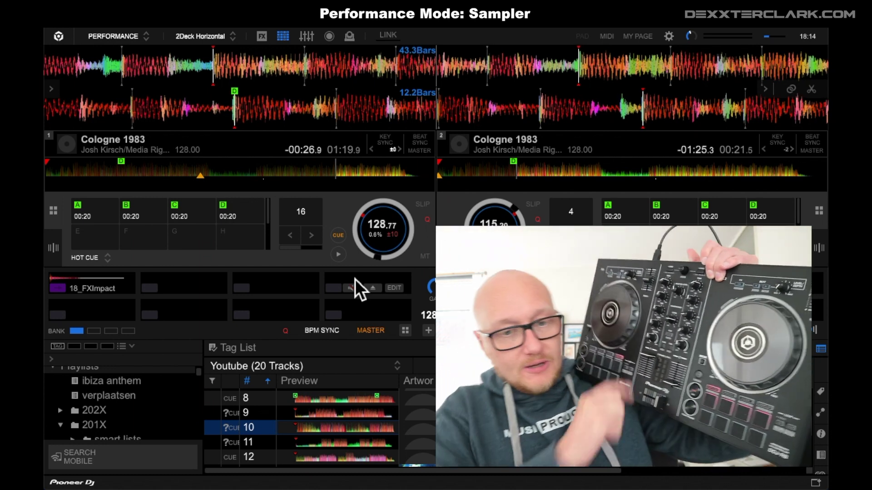
# - Play the 18_FXImpact sample in the first sampler slot several times
pyautogui.moveTo(81, 289)
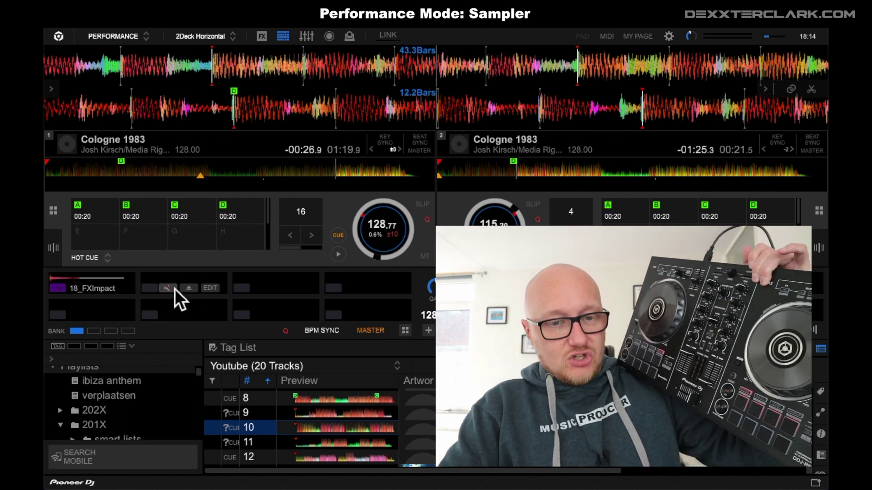
pyautogui.click(59, 291)
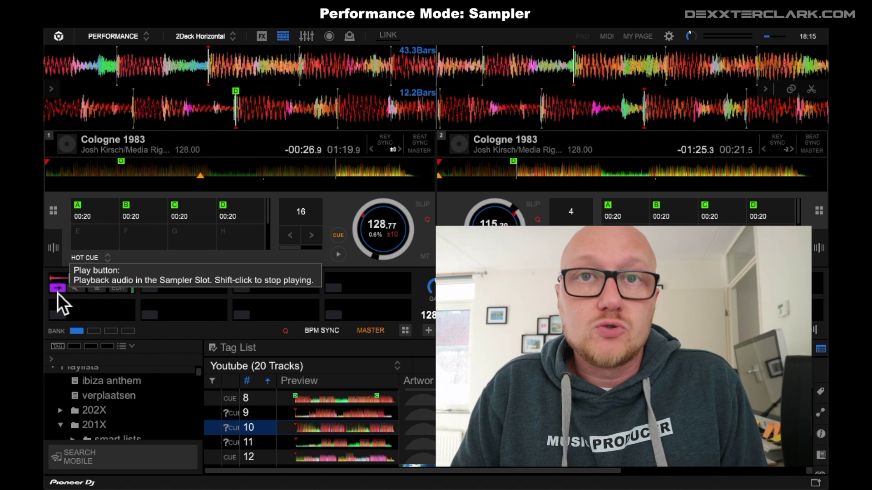
pyautogui.click(58, 291)
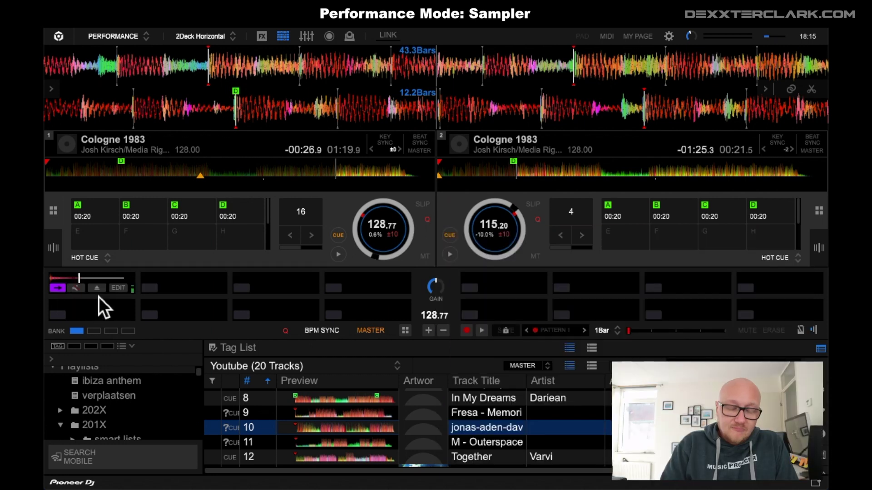
pyautogui.click(59, 292)
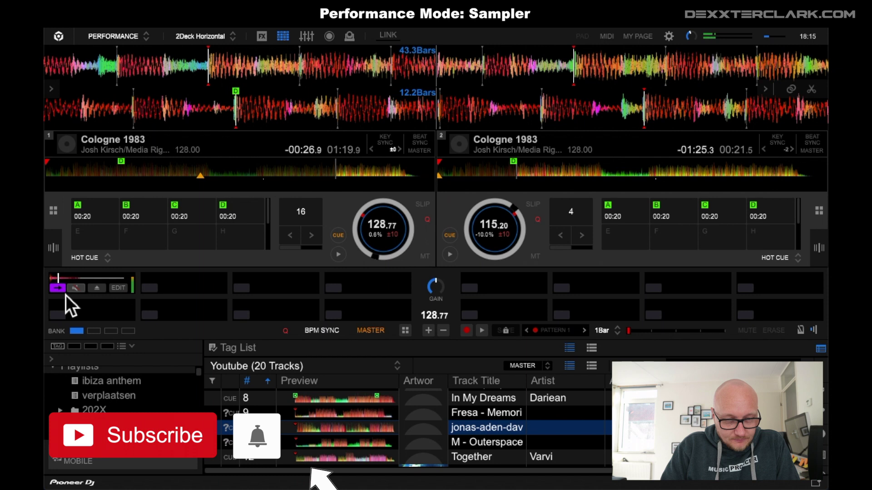
# - Mute and unmute the playing 18_FXImpact sample and eject it from the first sampler slot
pyautogui.click(78, 291)
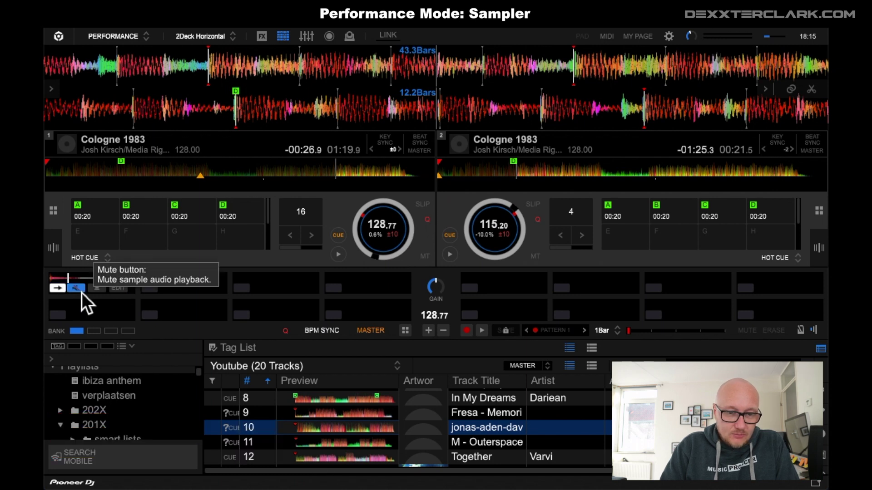
pyautogui.click(76, 291)
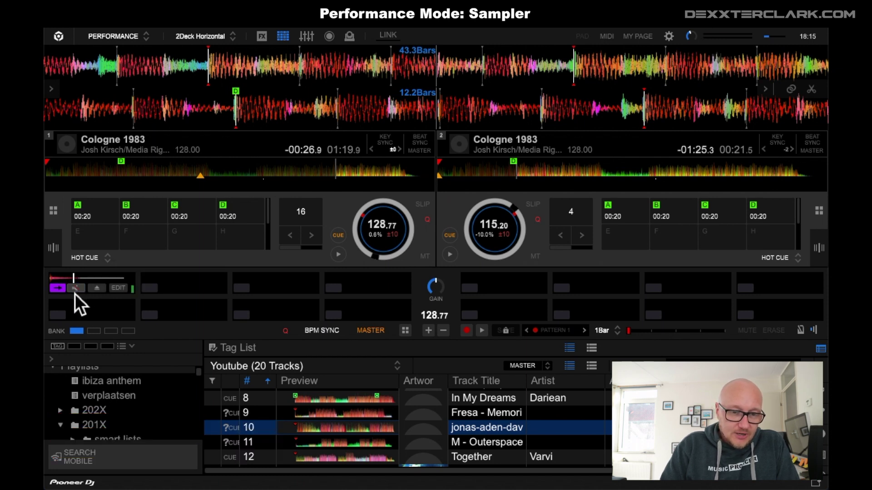
pyautogui.click(103, 291)
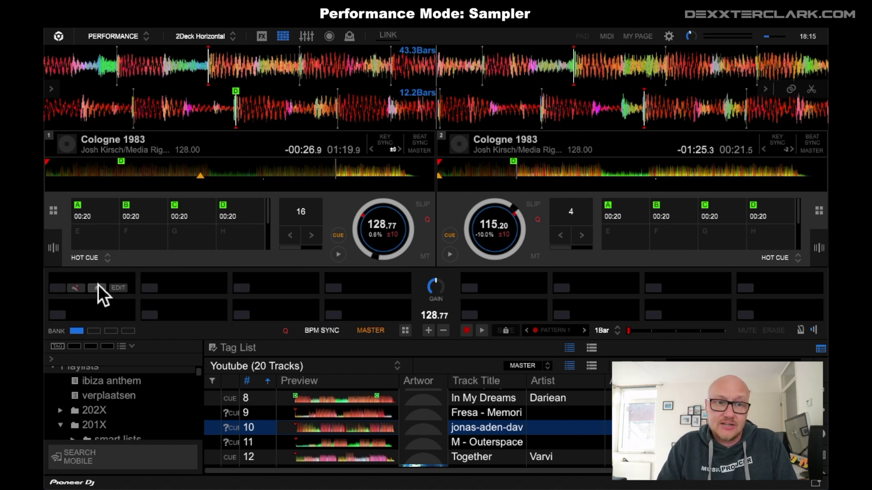
pyautogui.moveTo(46, 163)
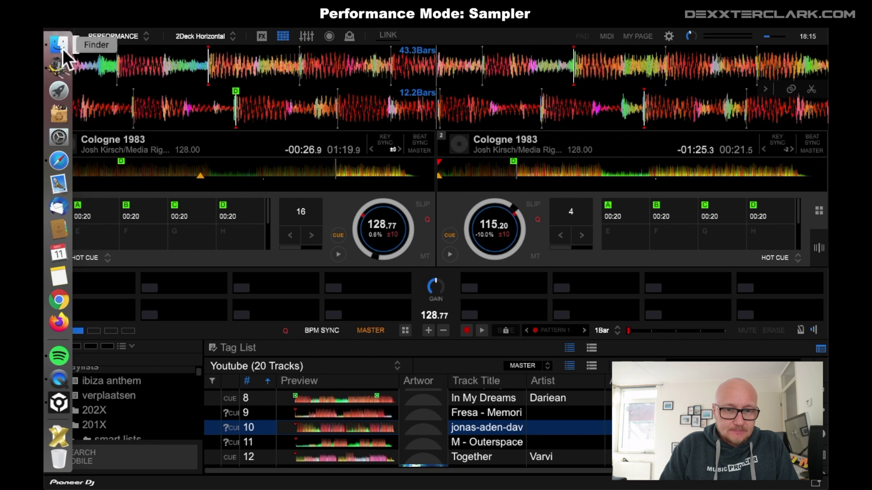
# - Load BRS_Punch_Face_Med_Crack_02.wav from Finder into the first sampler slot and accept the analysis settings
pyautogui.click(59, 44)
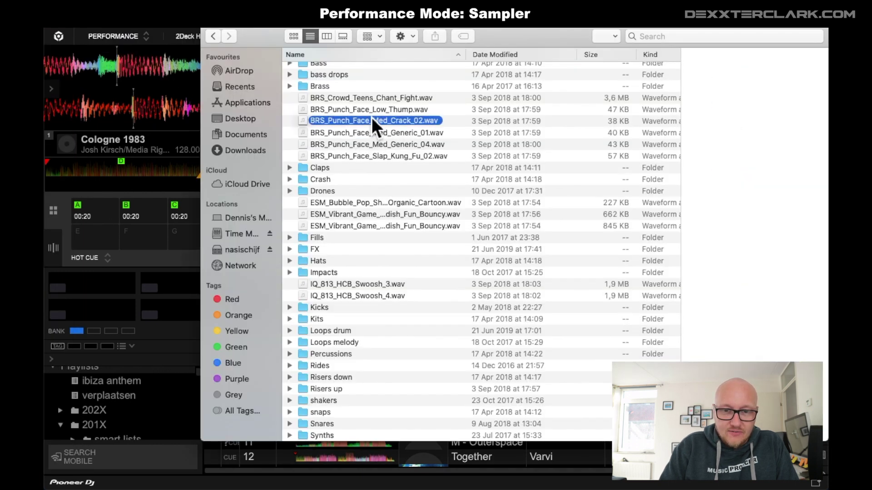
pyautogui.click(375, 122)
pyautogui.moveTo(362, 122); pyautogui.dragTo(77, 297)
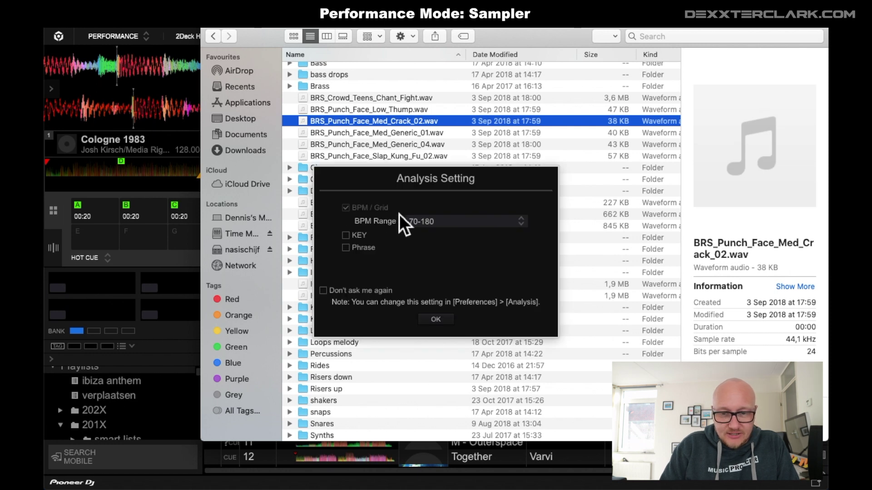
pyautogui.click(442, 322)
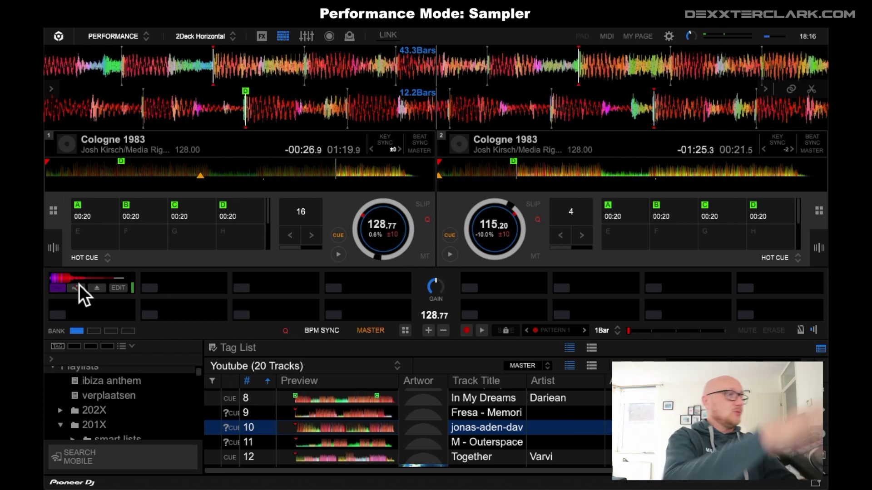
# - Show the first slot's edit settings and play its punch sample several times in one-shot mode
pyautogui.click(118, 289)
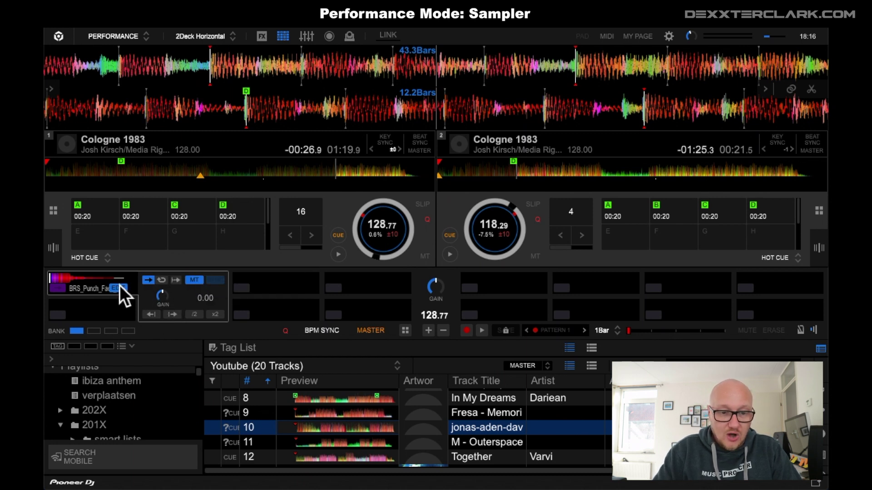
pyautogui.click(63, 289)
pyautogui.click(54, 289)
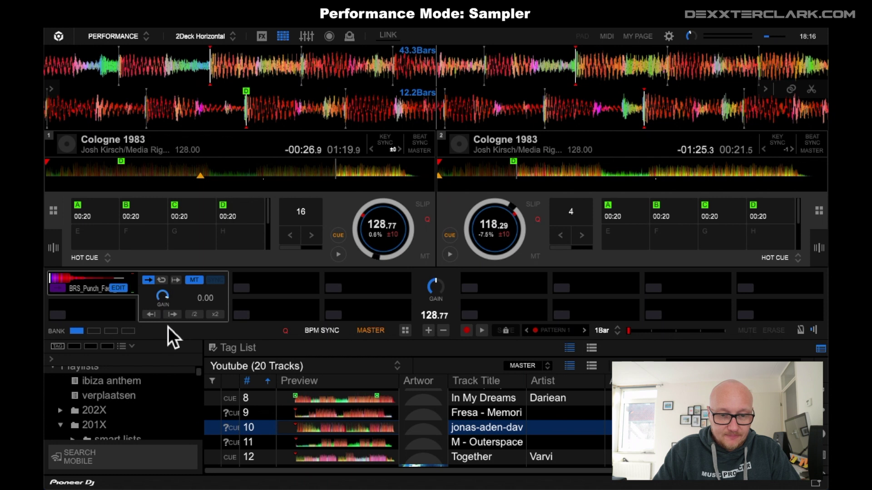
pyautogui.click(63, 289)
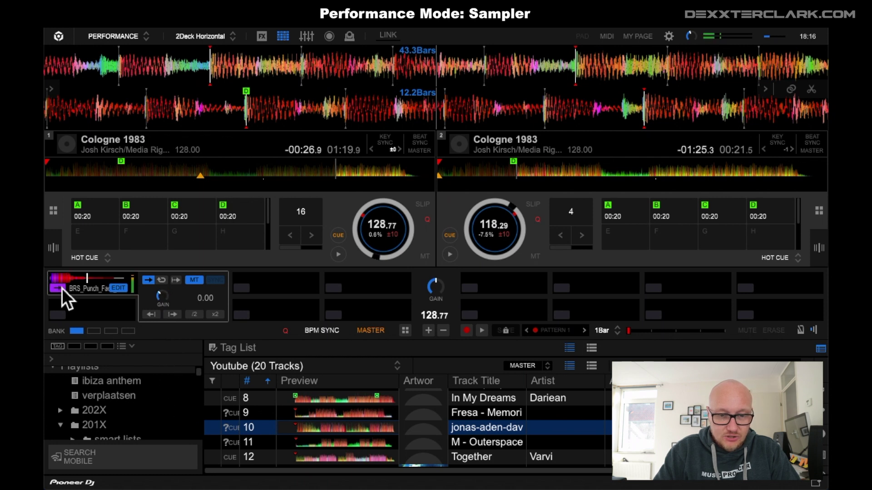
# - Switch the sample in the first slot between loop and one-shot playback modes and play it to compare them
pyautogui.click(169, 282)
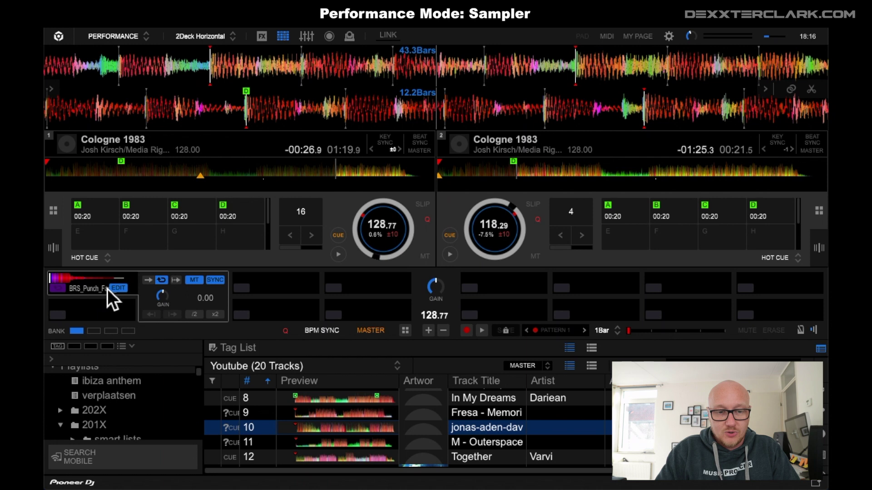
pyautogui.click(58, 288)
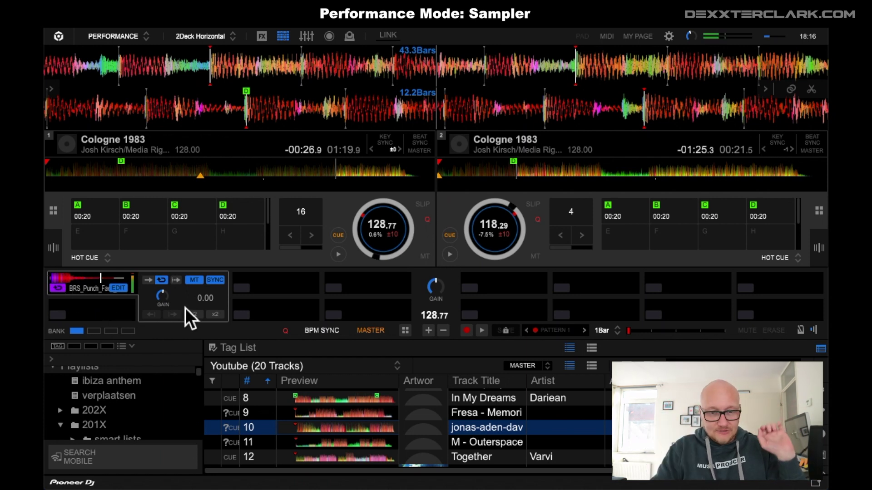
pyautogui.click(149, 281)
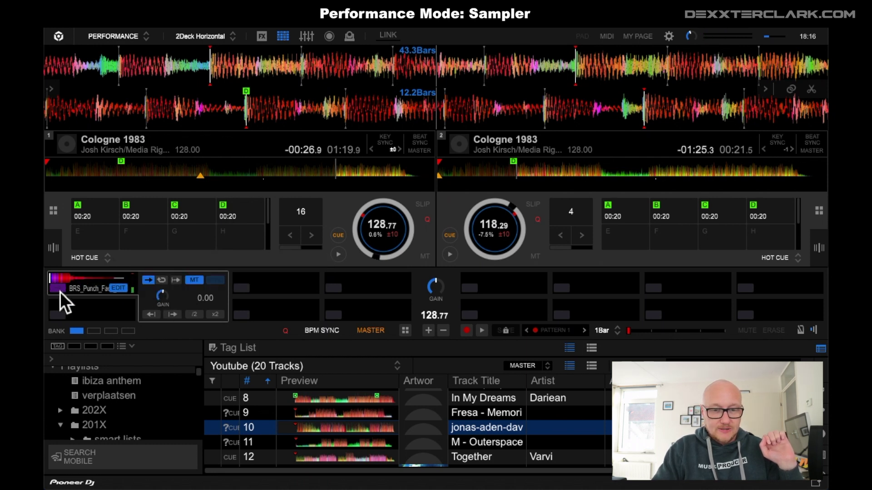
pyautogui.click(165, 279)
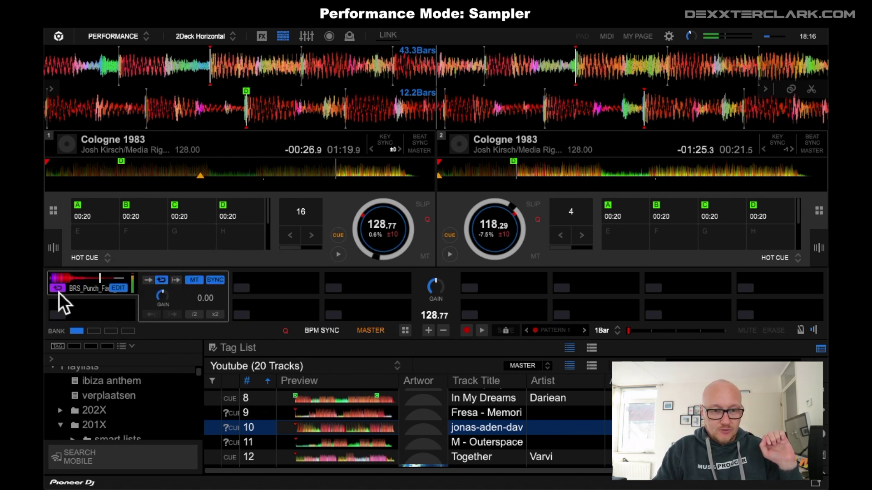
pyautogui.click(176, 280)
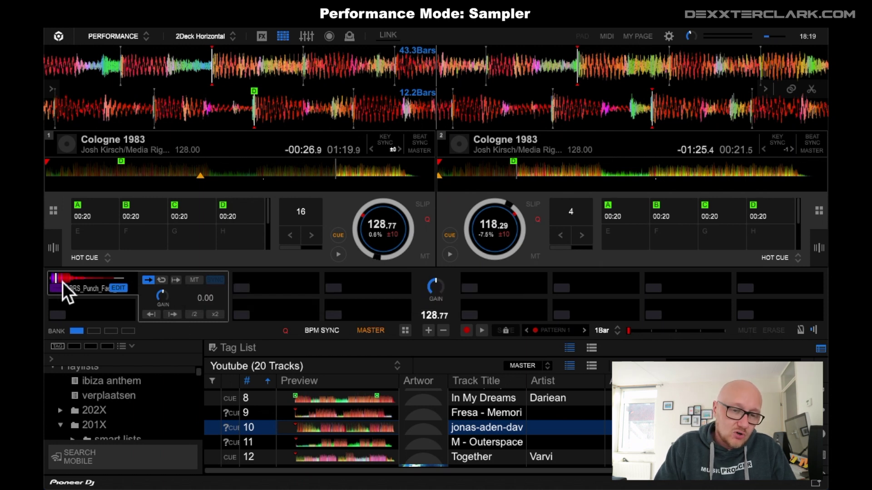
# - Shift the start point of the sample in the first slot backward and then forward in small increments
pyautogui.click(152, 320)
pyautogui.click(151, 320)
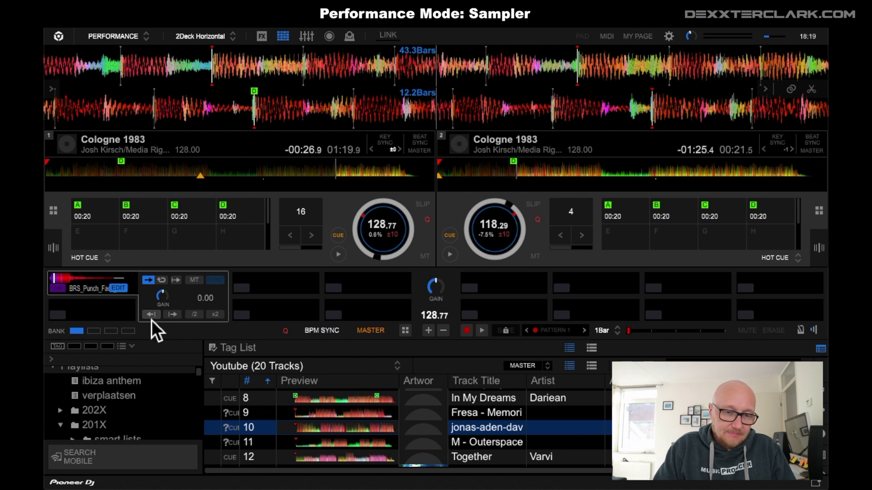
pyautogui.click(151, 321)
pyautogui.click(151, 320)
pyautogui.click(151, 320)
pyautogui.click(151, 320)
pyautogui.click(180, 319)
pyautogui.click(180, 319)
pyautogui.click(179, 318)
pyautogui.click(179, 318)
pyautogui.click(179, 319)
pyautogui.click(179, 318)
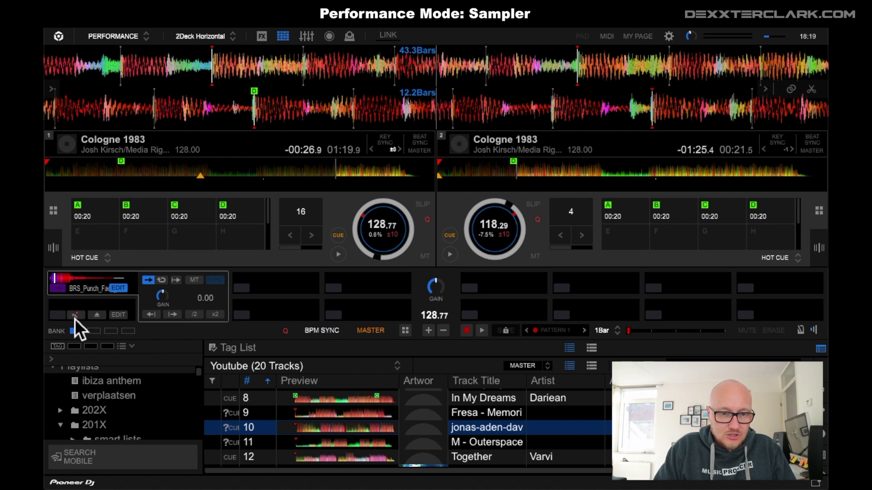
# - Play the sample from its shifted start point, then move the start point back to the sample's beginning
pyautogui.click(58, 292)
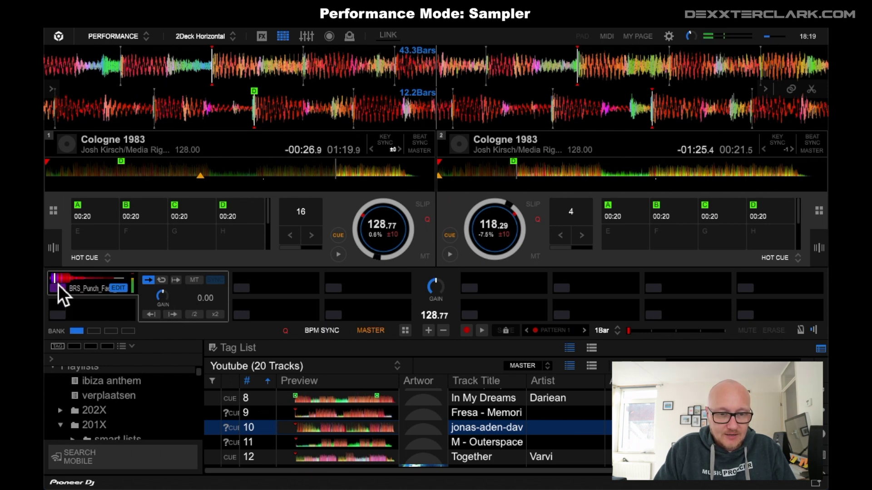
pyautogui.click(59, 291)
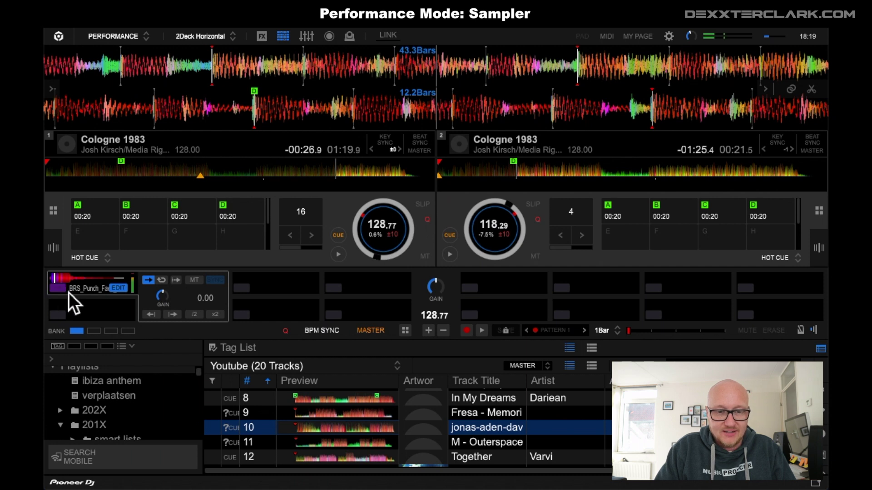
pyautogui.click(152, 314)
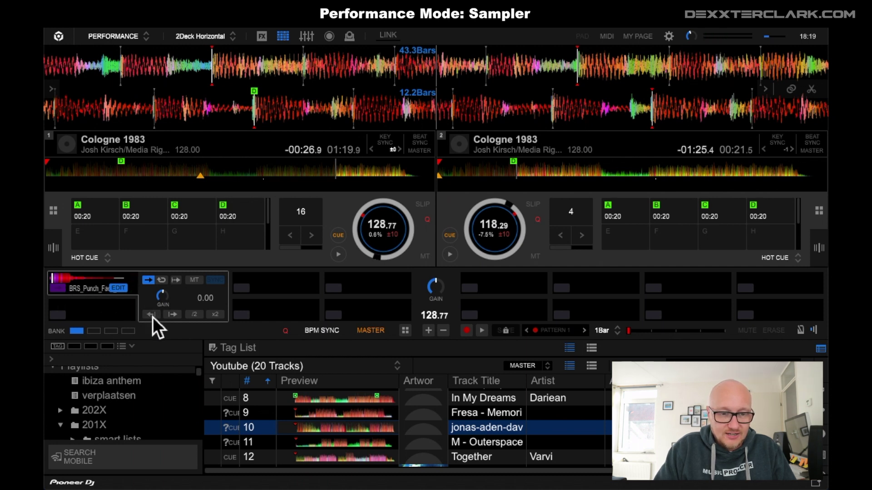
pyautogui.click(63, 289)
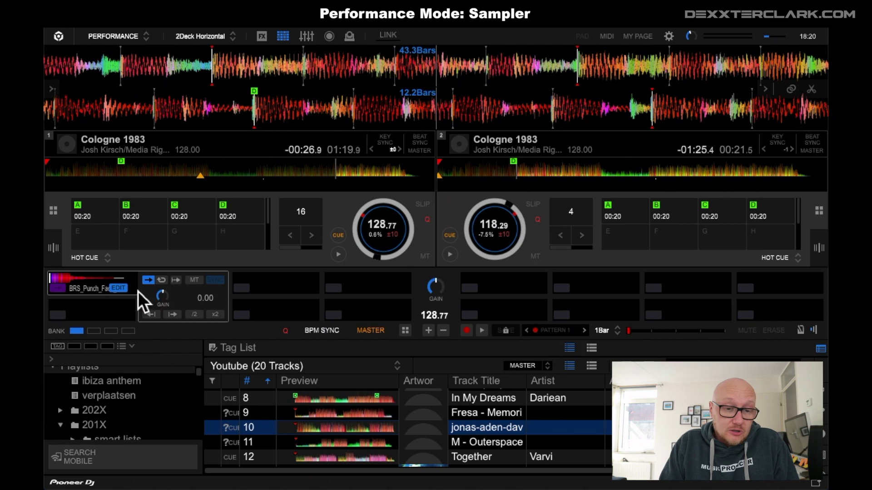
# - Close the first slot's edit settings and vary the sampler's overall gain, playing the sample at different levels
pyautogui.moveTo(240, 275)
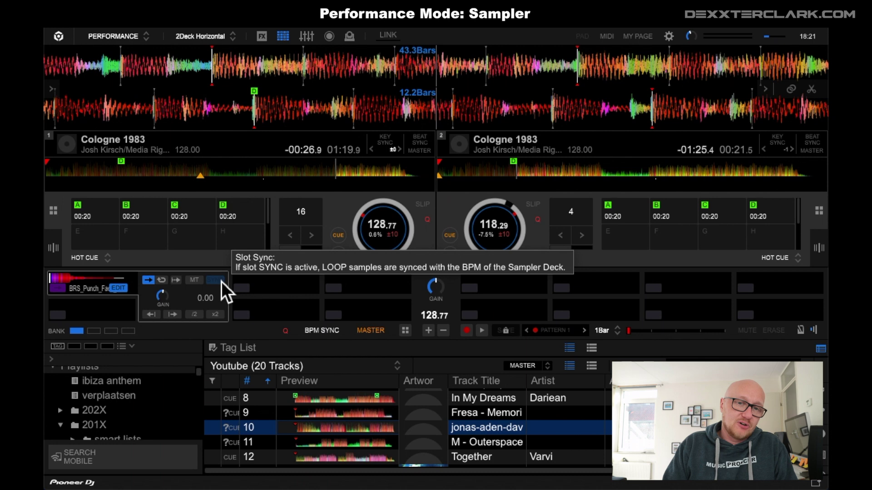
pyautogui.click(119, 288)
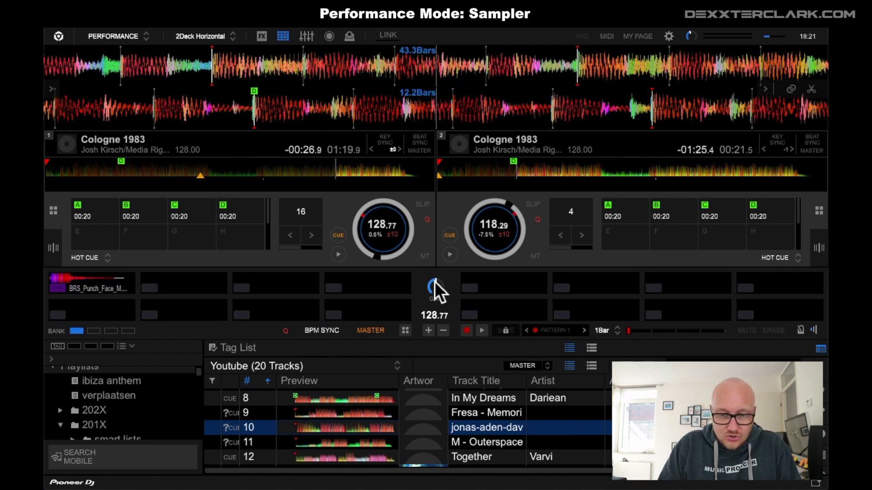
pyautogui.click(59, 289)
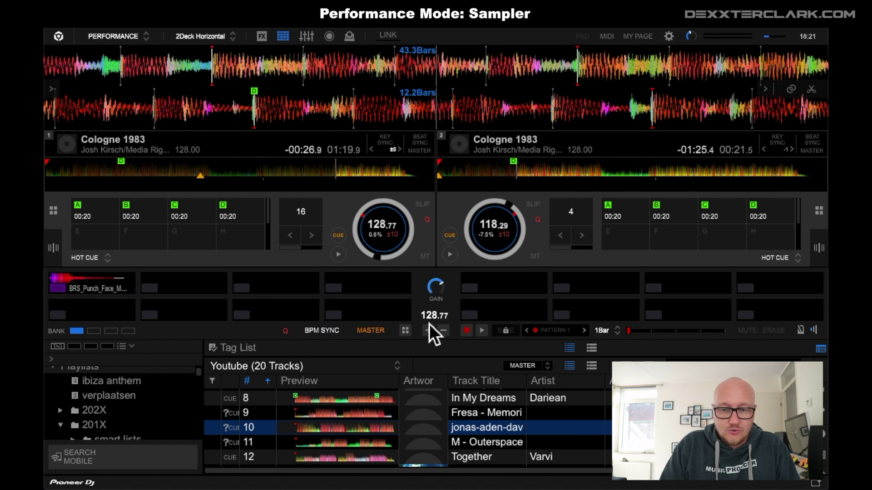
pyautogui.click(59, 294)
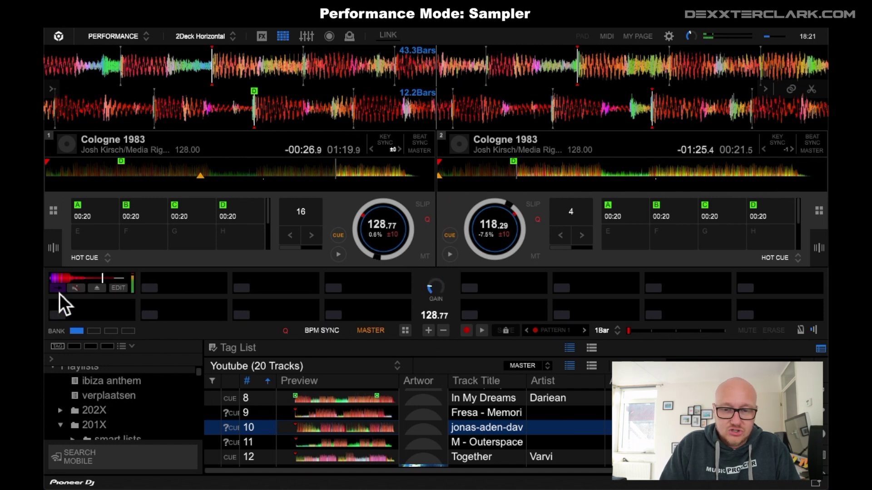
pyautogui.moveTo(439, 294); pyautogui.dragTo(428, 215)
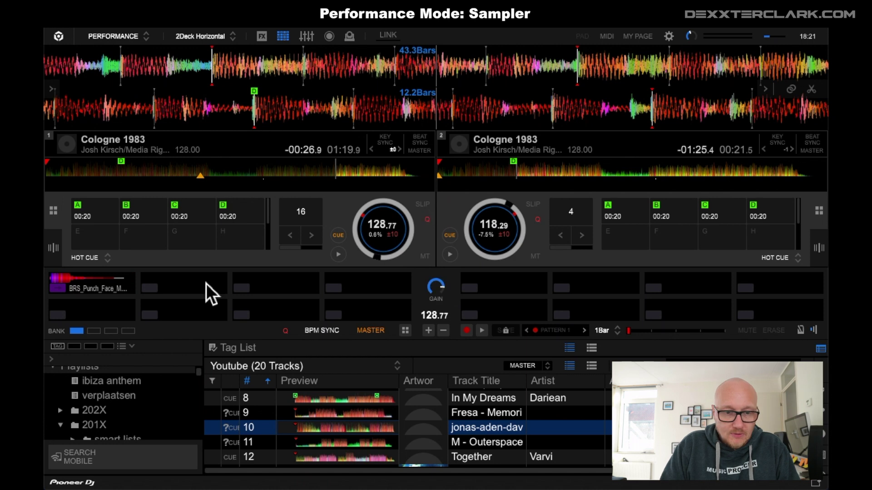
pyautogui.click(58, 292)
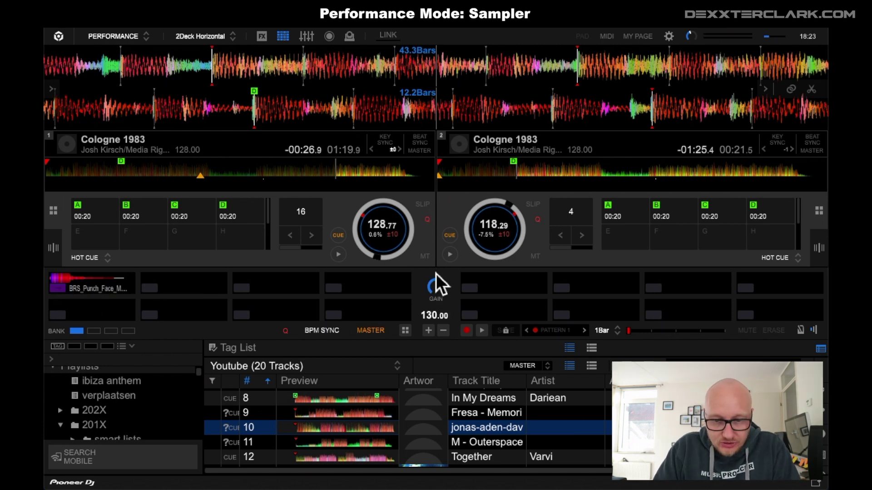
# - Set the sampler deck's tempo to 126.00 BPM
pyautogui.doubleClick(432, 317)
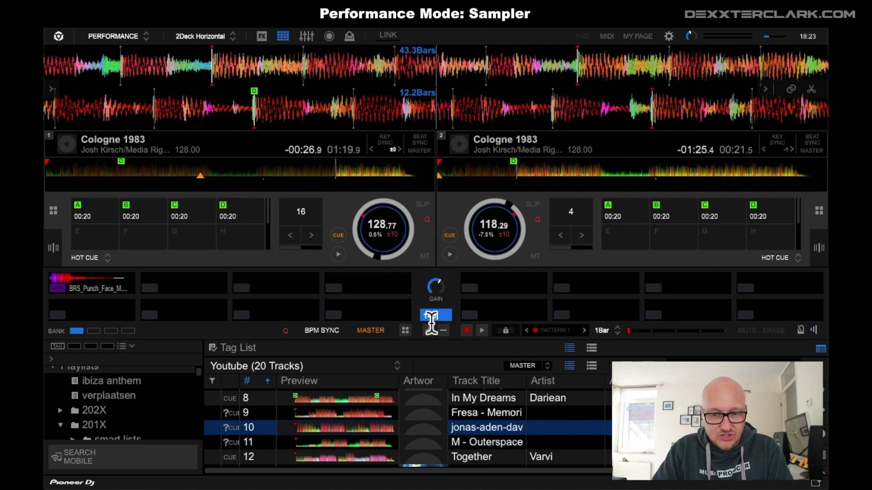
pyautogui.doubleClick(431, 316)
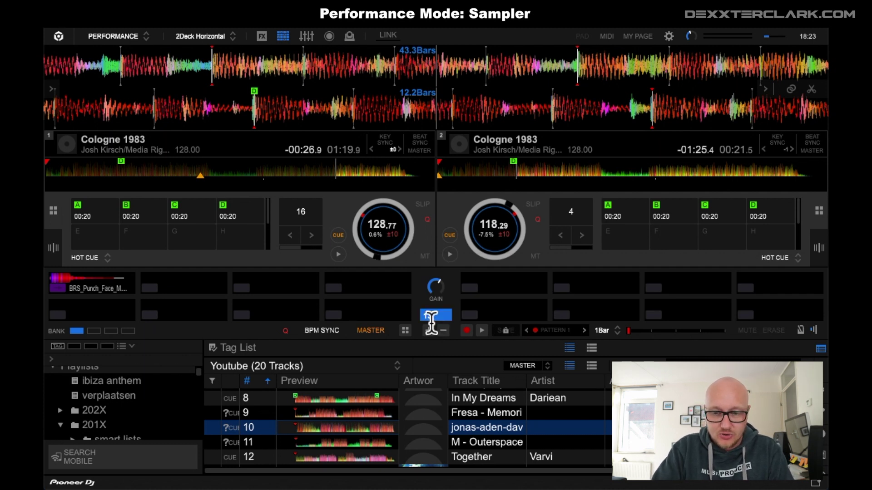
pyautogui.write('130.00')
pyautogui.moveTo(440, 314)
pyautogui.mouseDown()
pyautogui.moveTo(436, 264)
pyautogui.moveTo(440, 318)
pyautogui.mouseUp()
# - Open the first sampler slot's edit settings again to view them and close them
pyautogui.moveTo(138, 279)
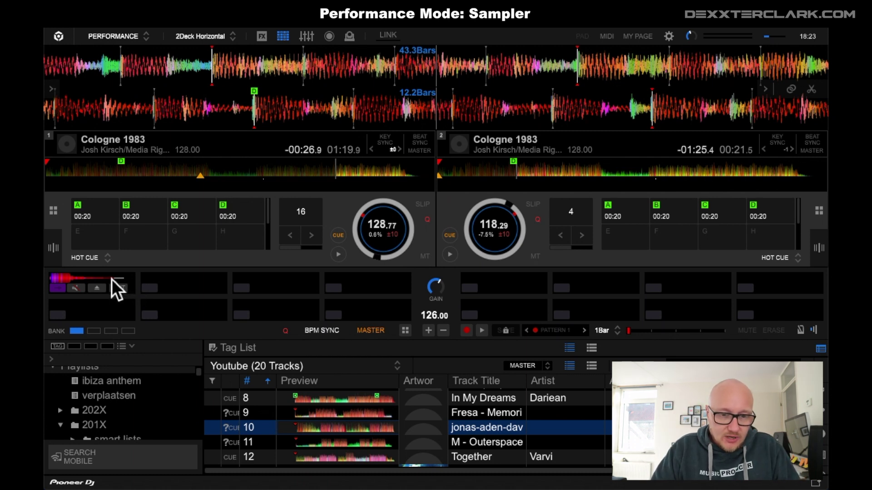
pyautogui.click(119, 290)
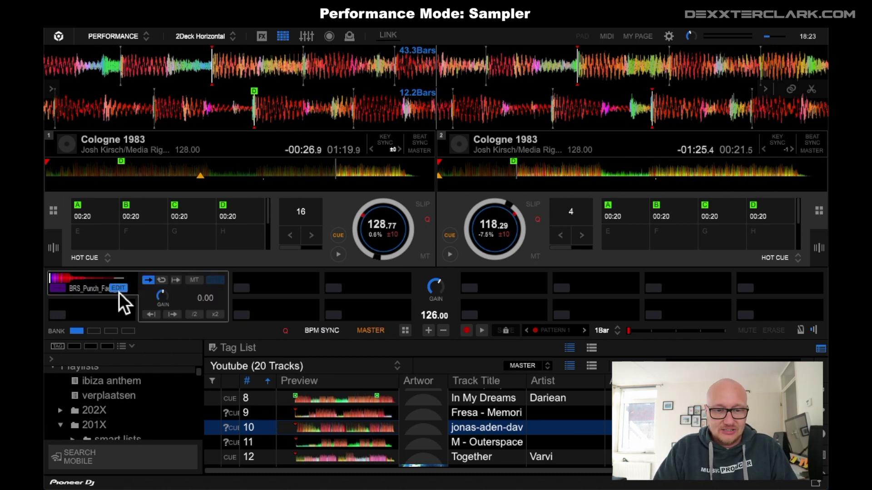
pyautogui.click(119, 289)
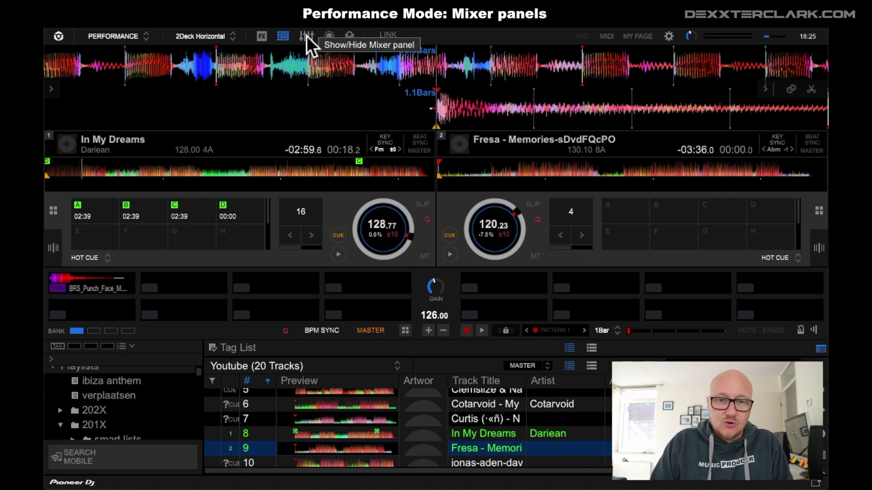
# - Show the Mixer panel and hide the Sampler panel
pyautogui.click(307, 36)
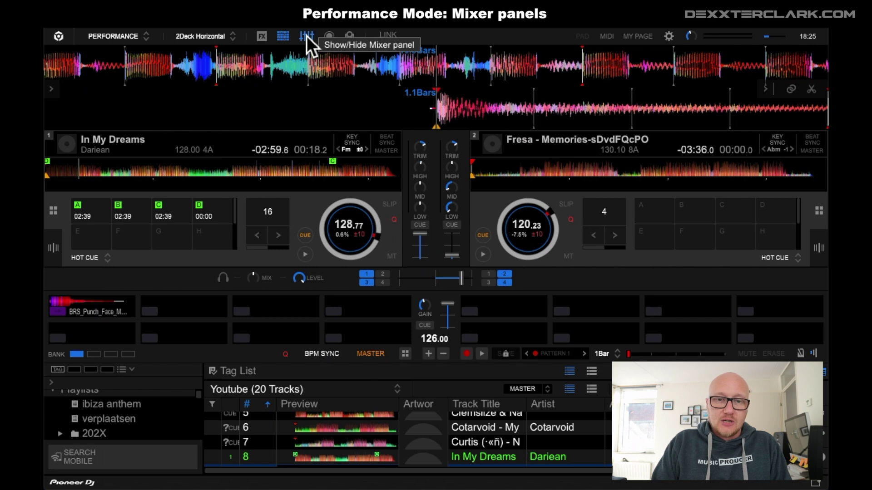
pyautogui.click(282, 35)
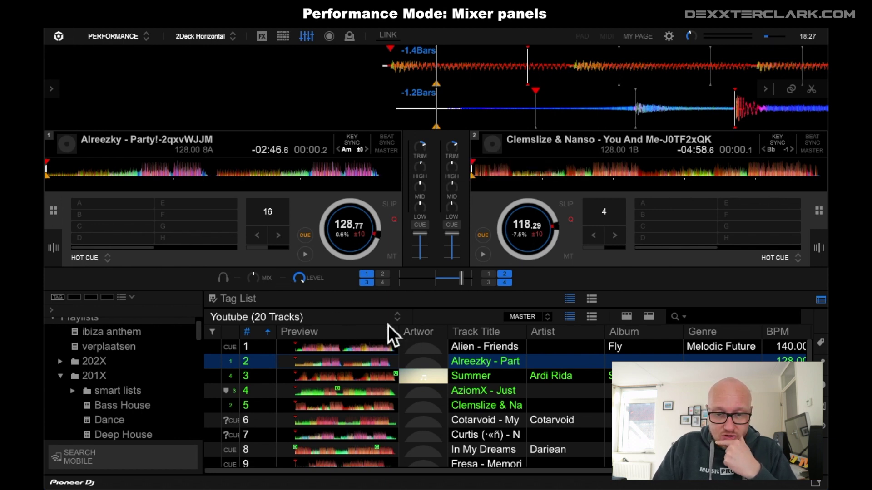
# - Play the Party! track on deck 1 from partway through and adjust its High, Mid and Low EQ
pyautogui.click(306, 255)
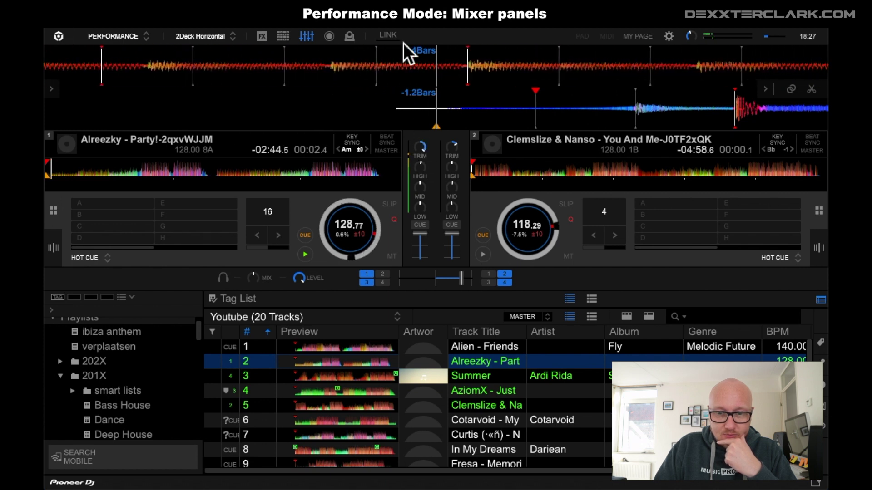
pyautogui.click(140, 174)
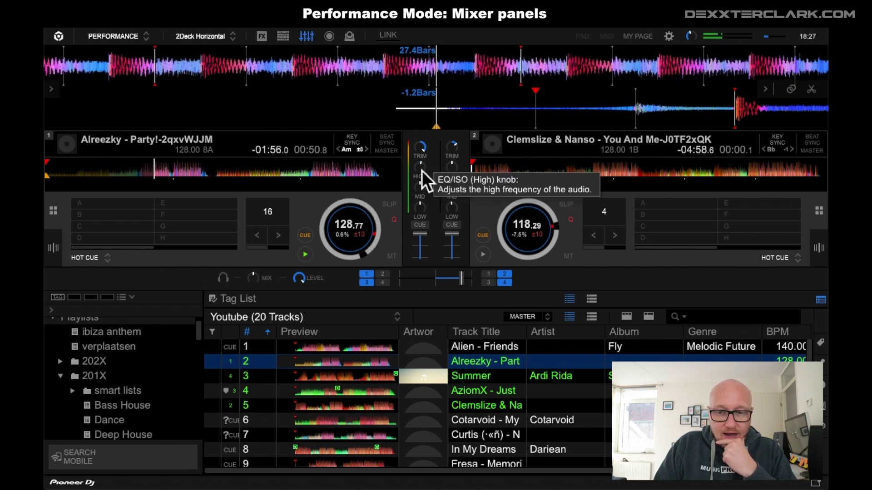
pyautogui.moveTo(419, 173); pyautogui.dragTo(426, 101)
pyautogui.moveTo(422, 193); pyautogui.dragTo(416, 166)
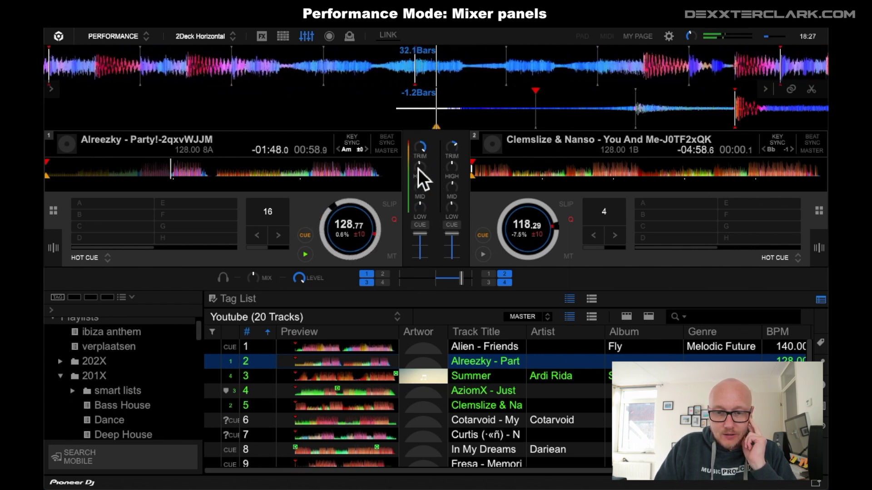
pyautogui.moveTo(423, 208); pyautogui.dragTo(429, 113)
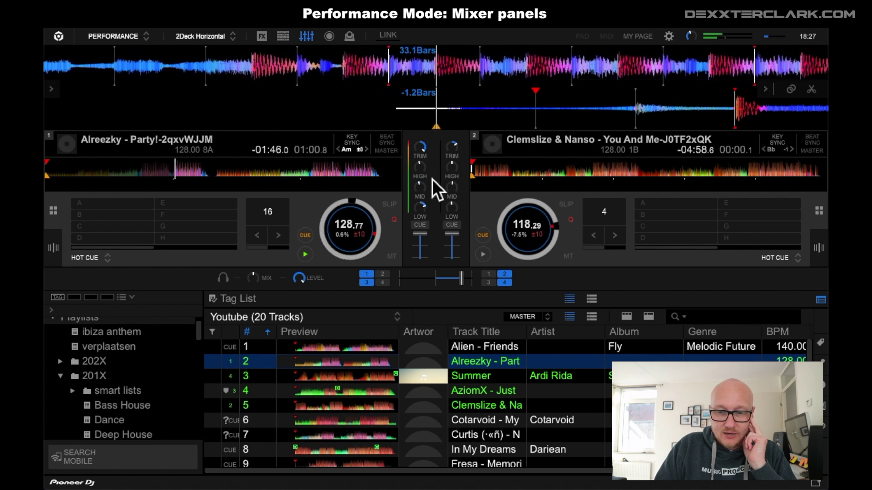
pyautogui.moveTo(423, 207)
pyautogui.mouseDown()
pyautogui.moveTo(428, 252)
pyautogui.moveTo(427, 210)
pyautogui.mouseUp()
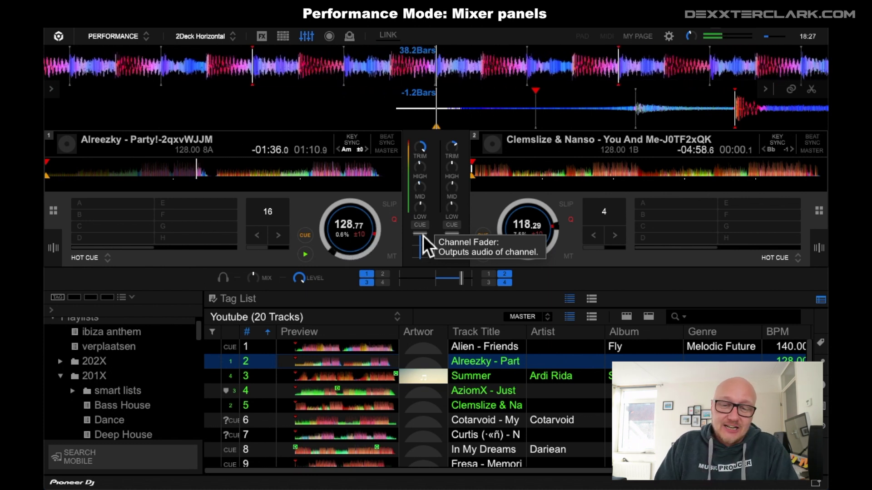
# - Center the crossfader with deck 1's channel fader fully up, and briefly play the You And Me track on deck 2
pyautogui.moveTo(424, 237); pyautogui.dragTo(419, 210)
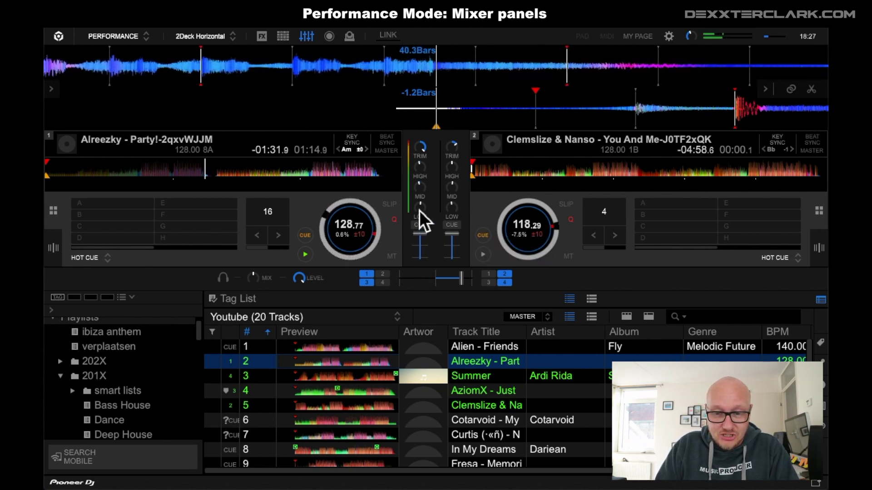
pyautogui.moveTo(461, 280); pyautogui.dragTo(436, 280)
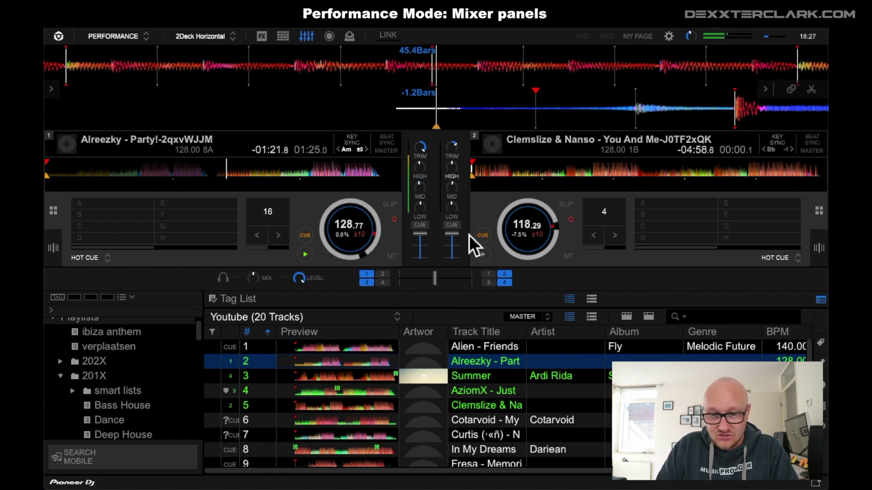
pyautogui.click(483, 257)
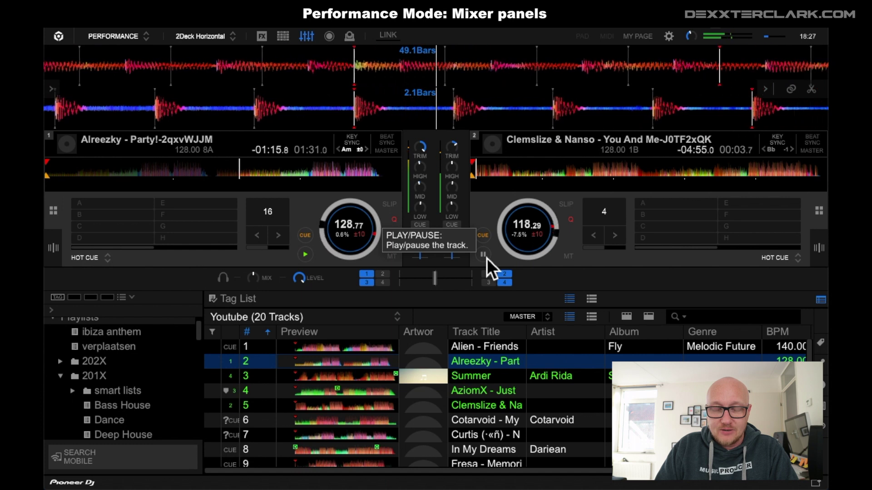
pyautogui.click(483, 256)
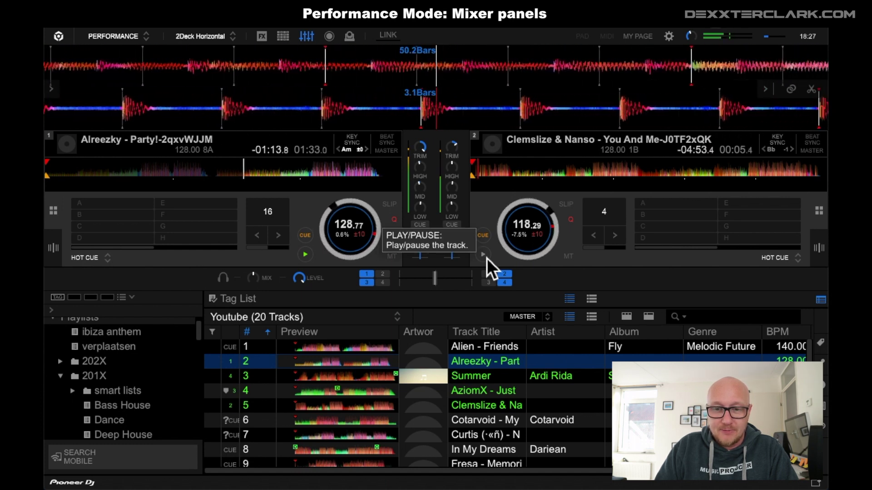
# - Lower deck 1's channel fader fully and play deck 2's You And Me track from about 1:40 before pausing it
pyautogui.moveTo(425, 236); pyautogui.dragTo(430, 271)
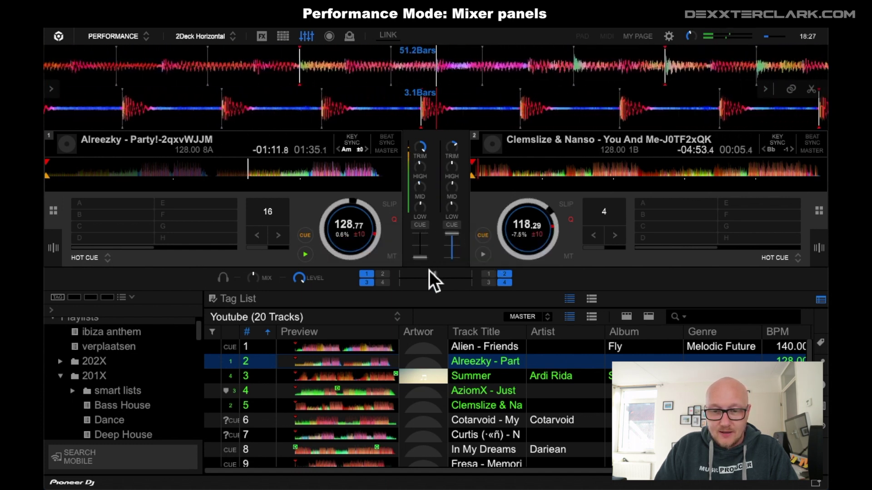
pyautogui.click(486, 254)
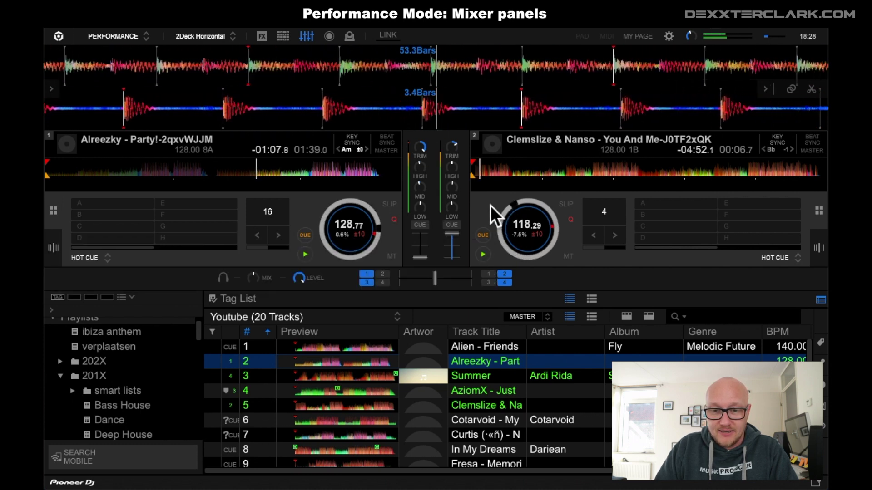
pyautogui.click(501, 170)
pyautogui.click(591, 169)
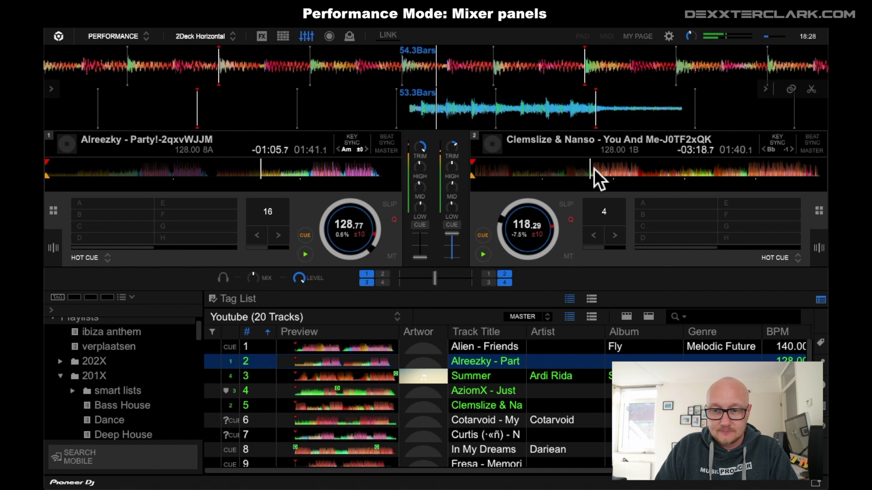
pyautogui.click(484, 254)
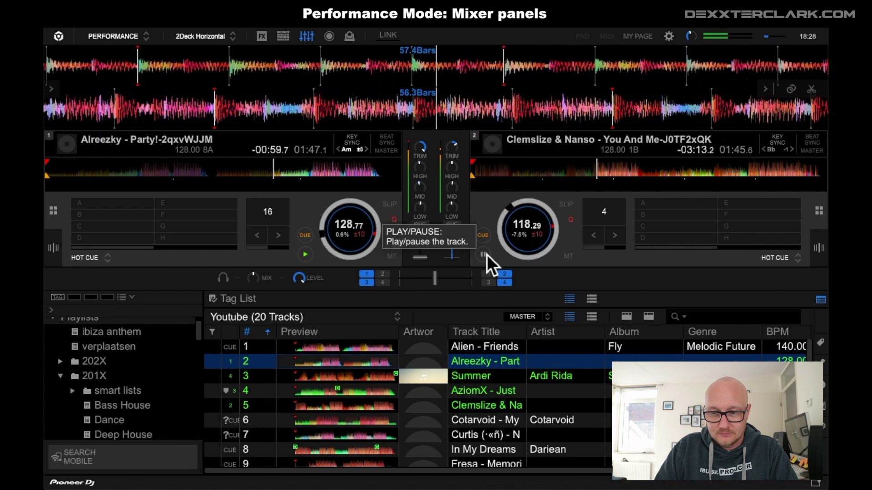
pyautogui.click(485, 255)
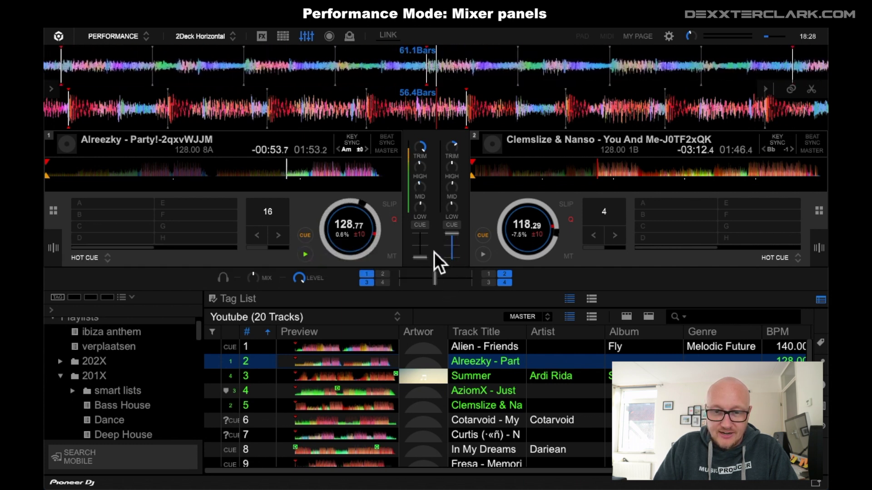
# - Move the crossfader fully to deck 2 and back near the center while both tracks play, and pause both decks
pyautogui.moveTo(437, 275); pyautogui.dragTo(485, 283)
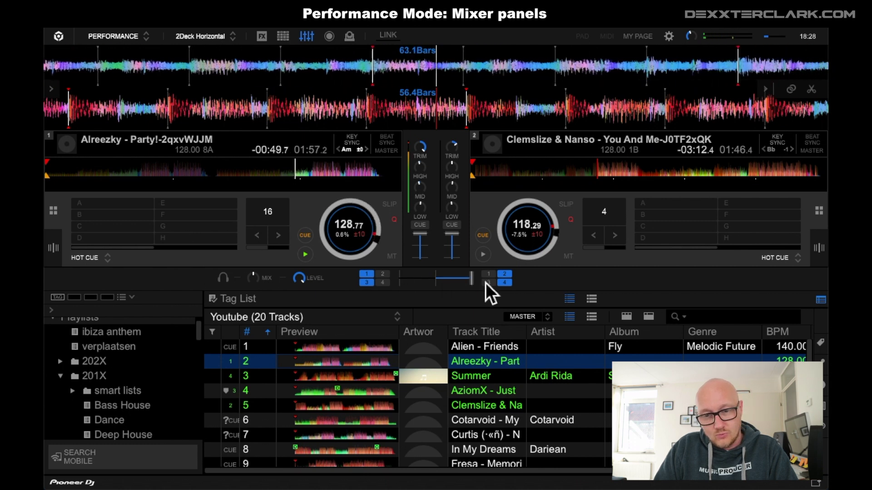
pyautogui.click(484, 255)
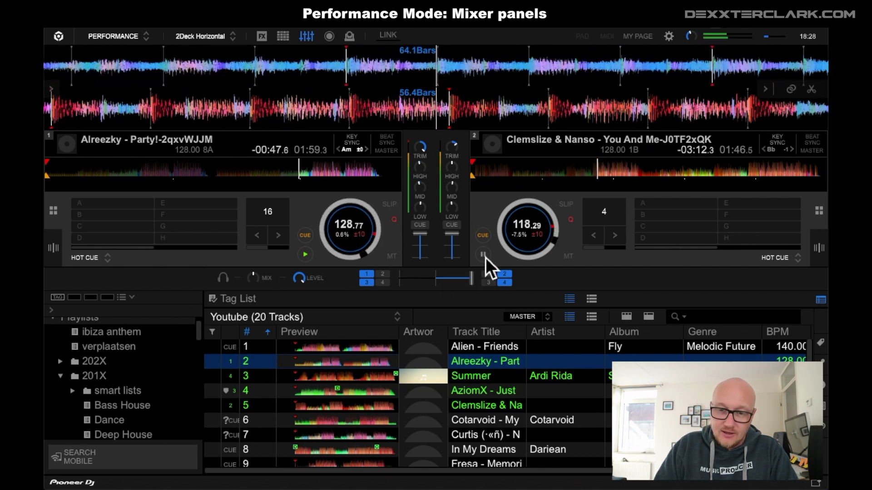
pyautogui.moveTo(474, 280); pyautogui.dragTo(444, 280)
pyautogui.click(484, 255)
pyautogui.click(305, 256)
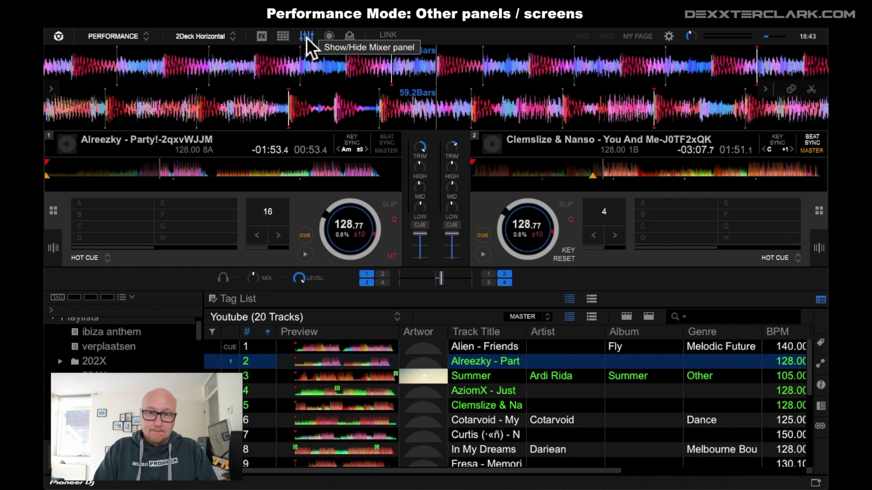
# - Hide the Mixer panel, and show and hide the Recording and Lighting panels one after the other
pyautogui.click(306, 38)
pyautogui.click(330, 39)
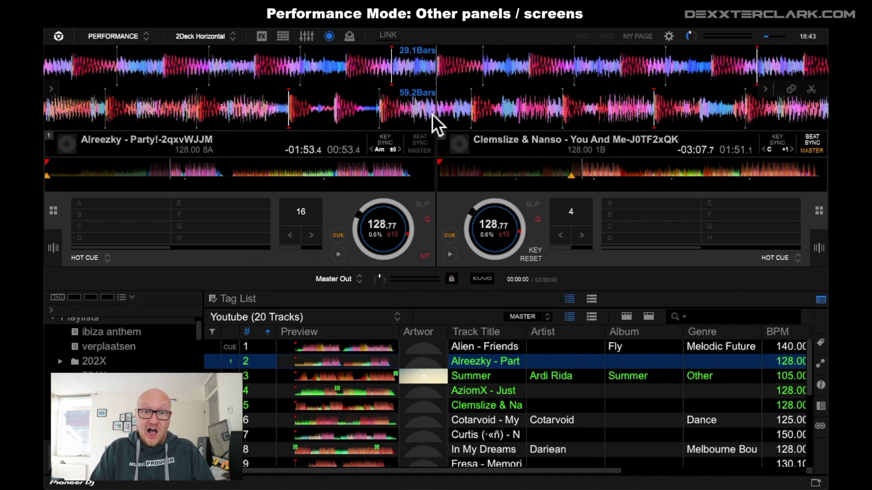
pyautogui.click(337, 39)
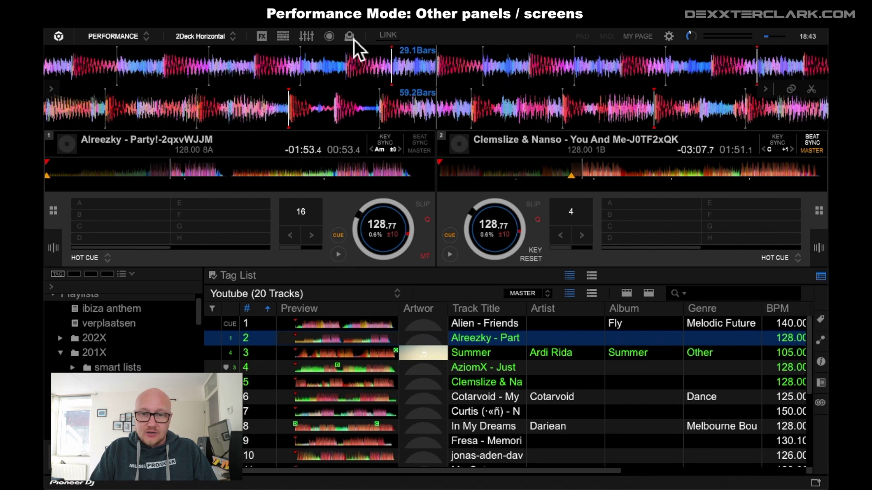
pyautogui.click(352, 39)
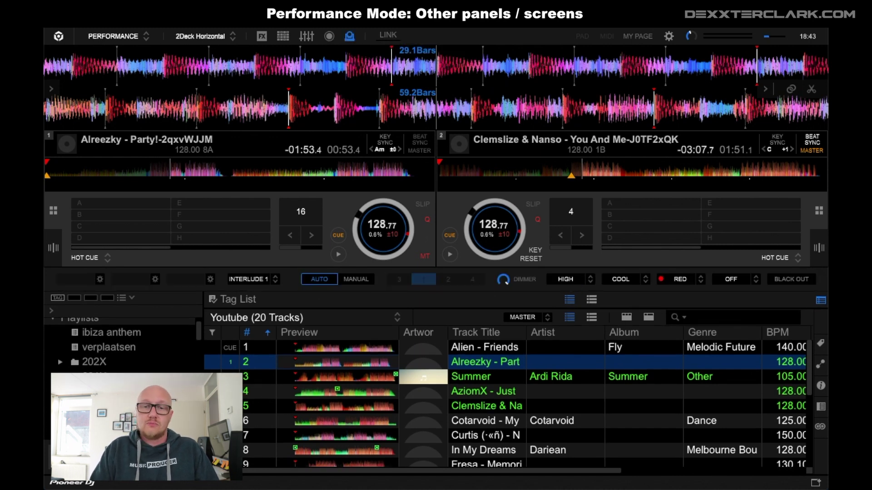
pyautogui.click(350, 36)
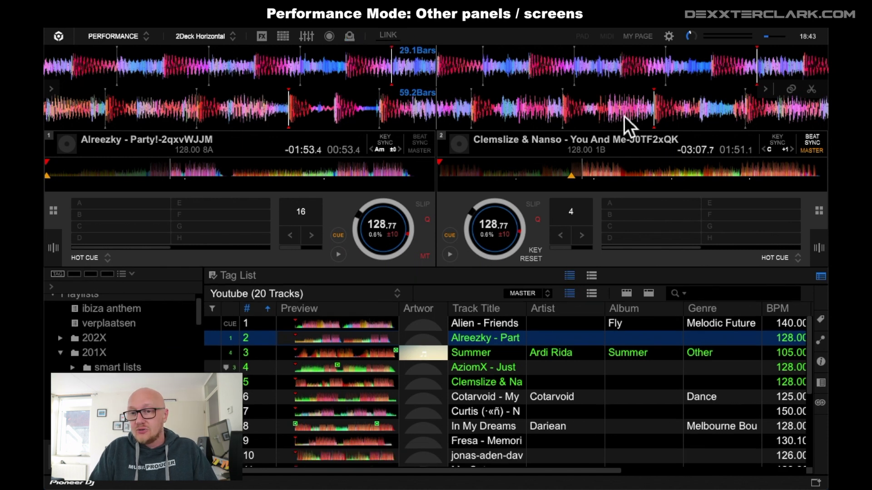
# - Open My Page, look through its KUVO, Library Sync, Plan and Information pages, and close it
pyautogui.click(635, 38)
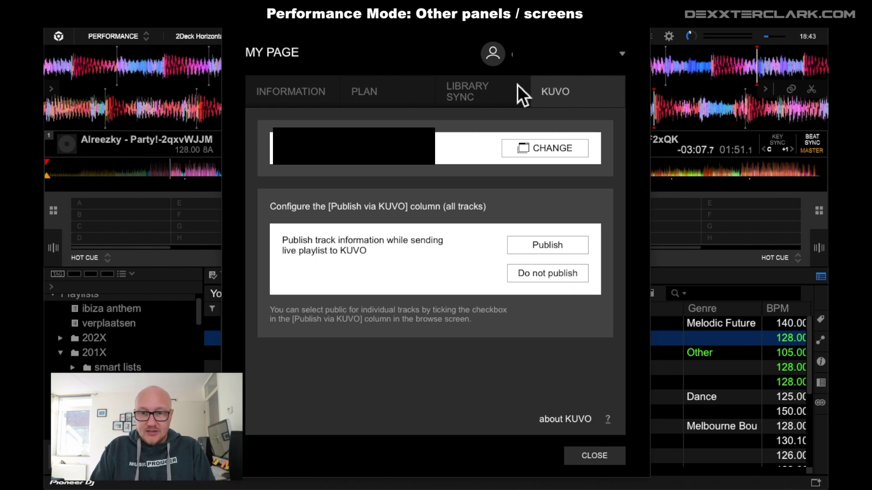
pyautogui.click(495, 89)
pyautogui.click(388, 88)
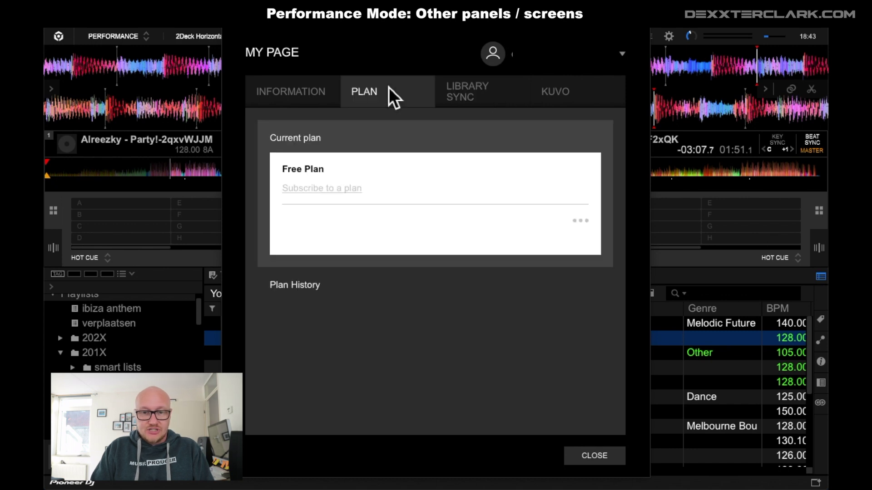
pyautogui.click(318, 99)
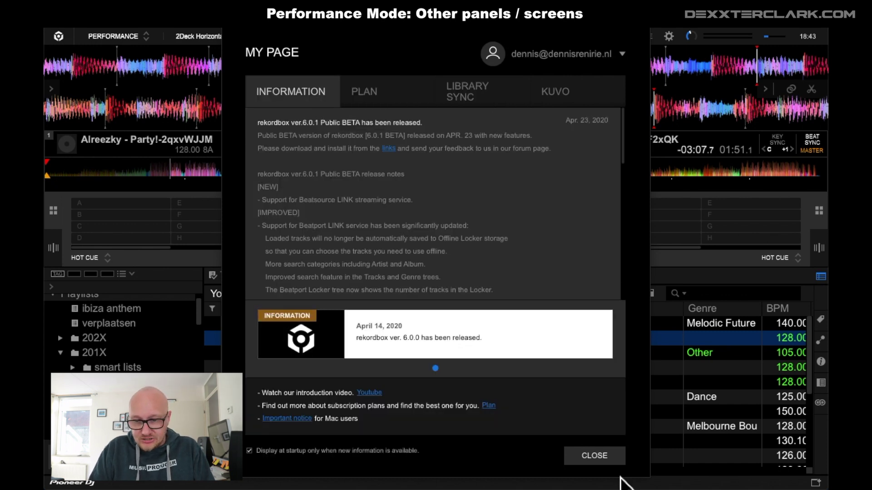
pyautogui.click(608, 454)
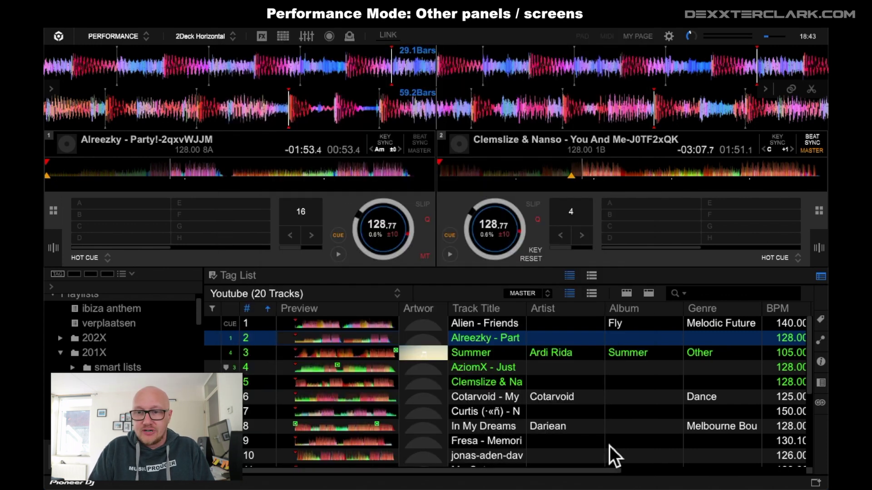
# - Open the Preferences window to view the View settings and close it
pyautogui.click(669, 38)
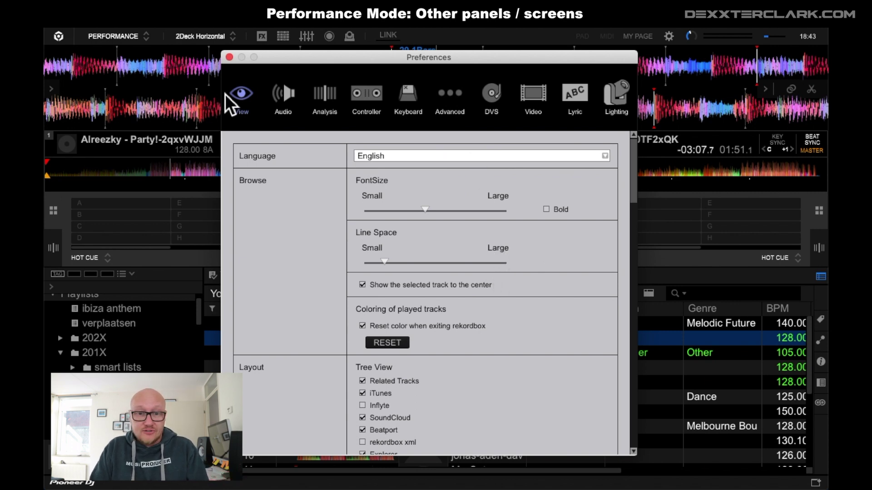
pyautogui.click(229, 56)
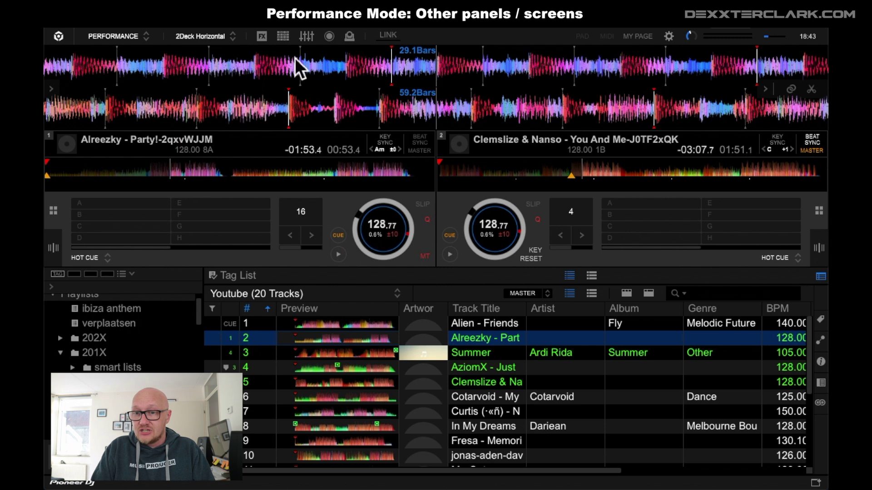
pyautogui.click(770, 37)
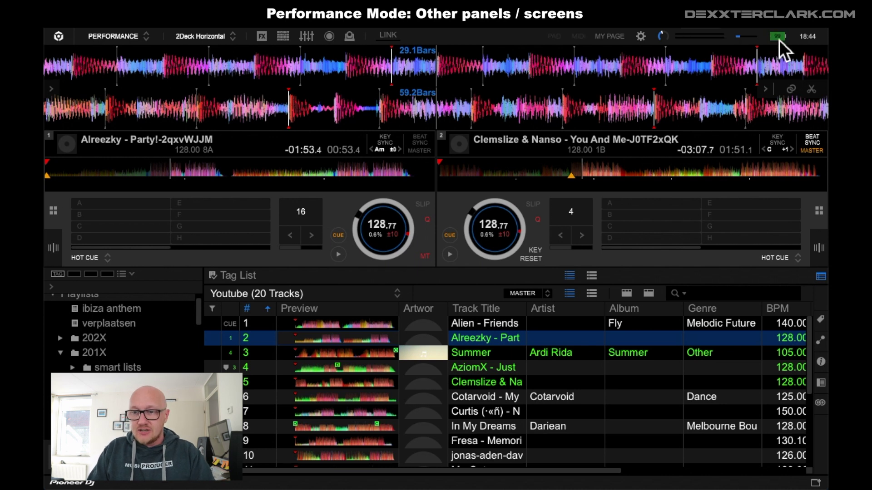